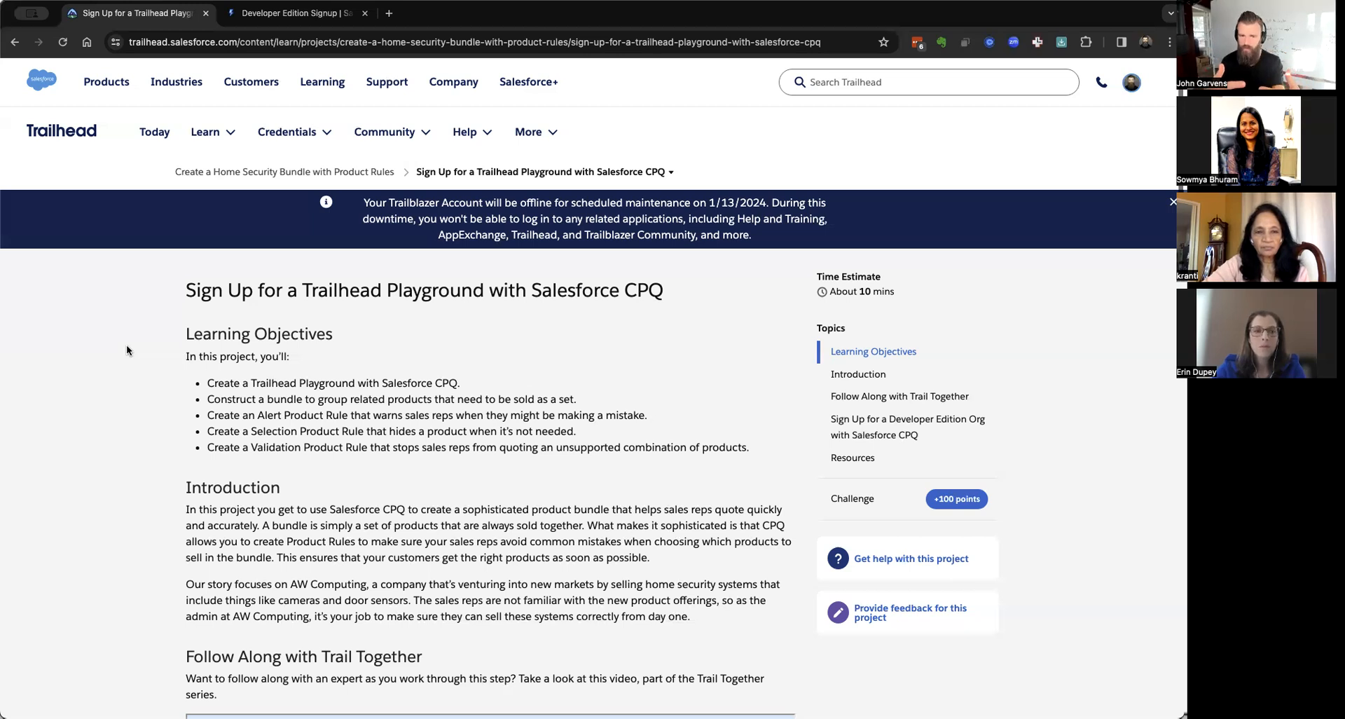
# Switch to the Developer Edition signup form and place the cursor in First Name.
pyautogui.click(294, 13)
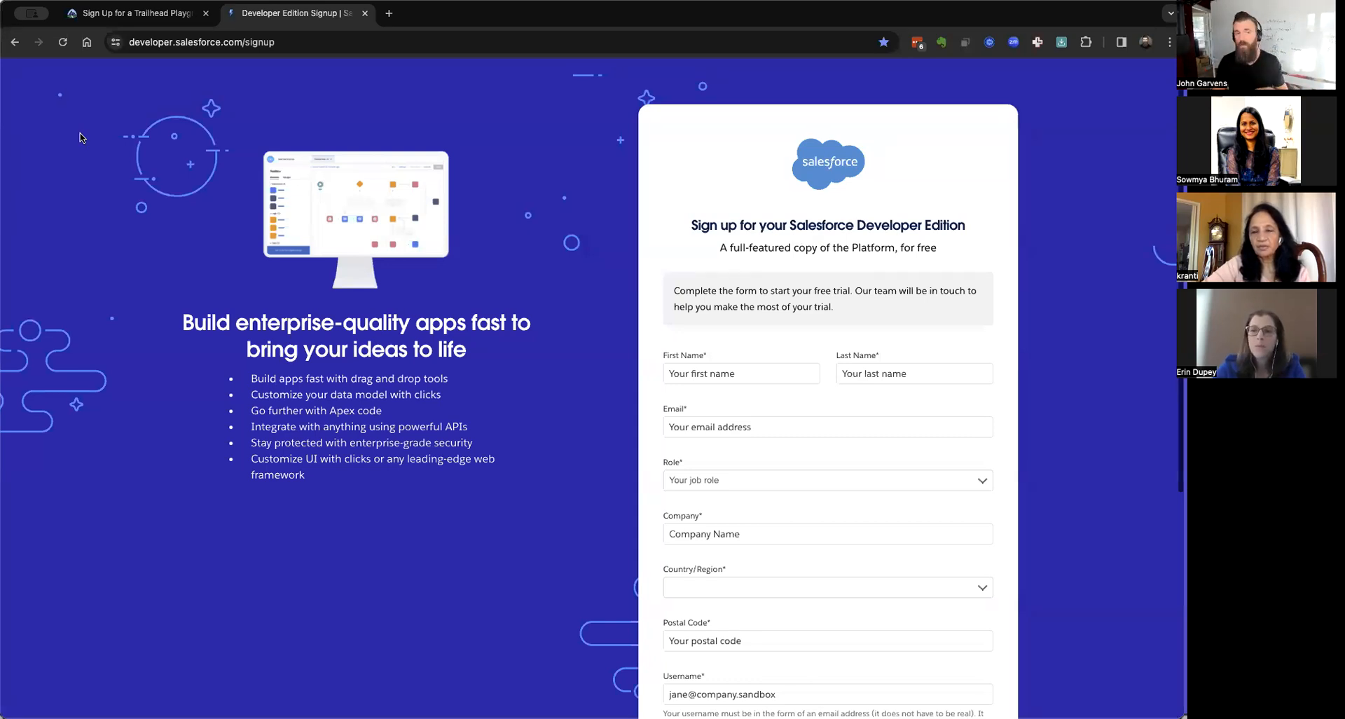
pyautogui.click(112, 16)
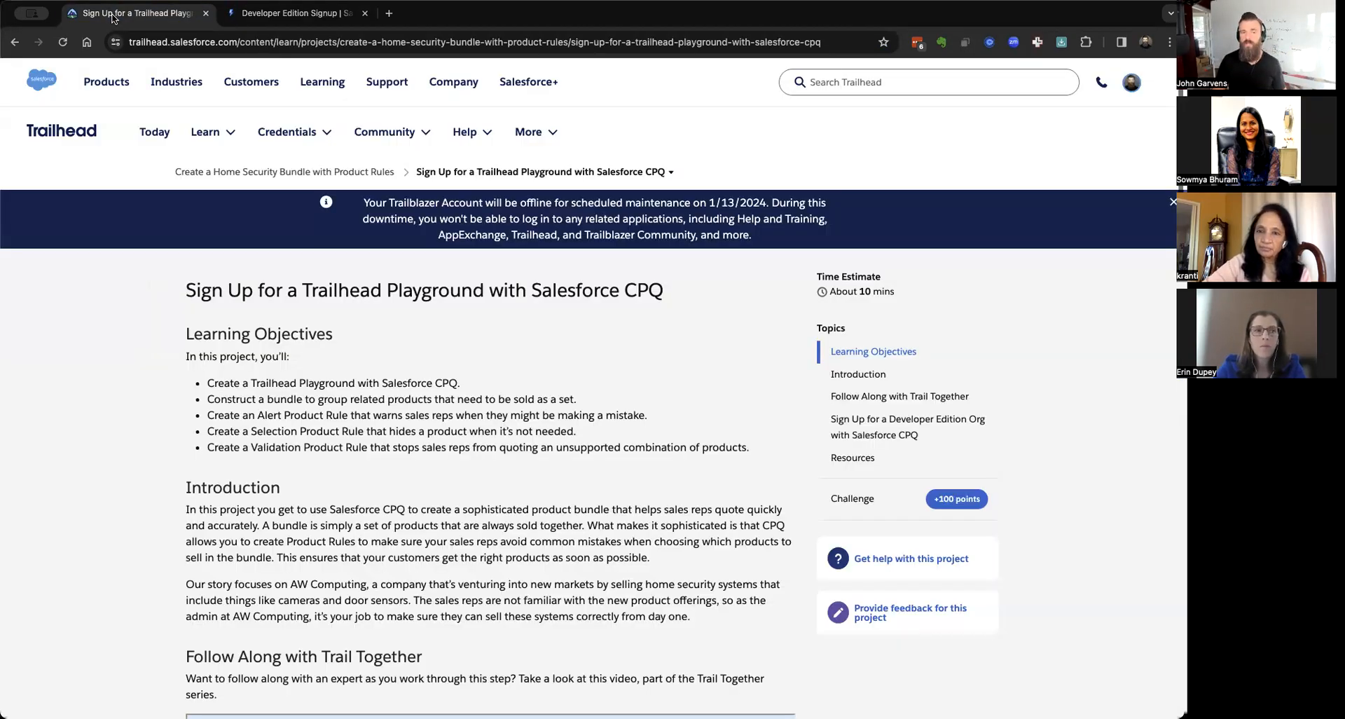
pyautogui.click(287, 13)
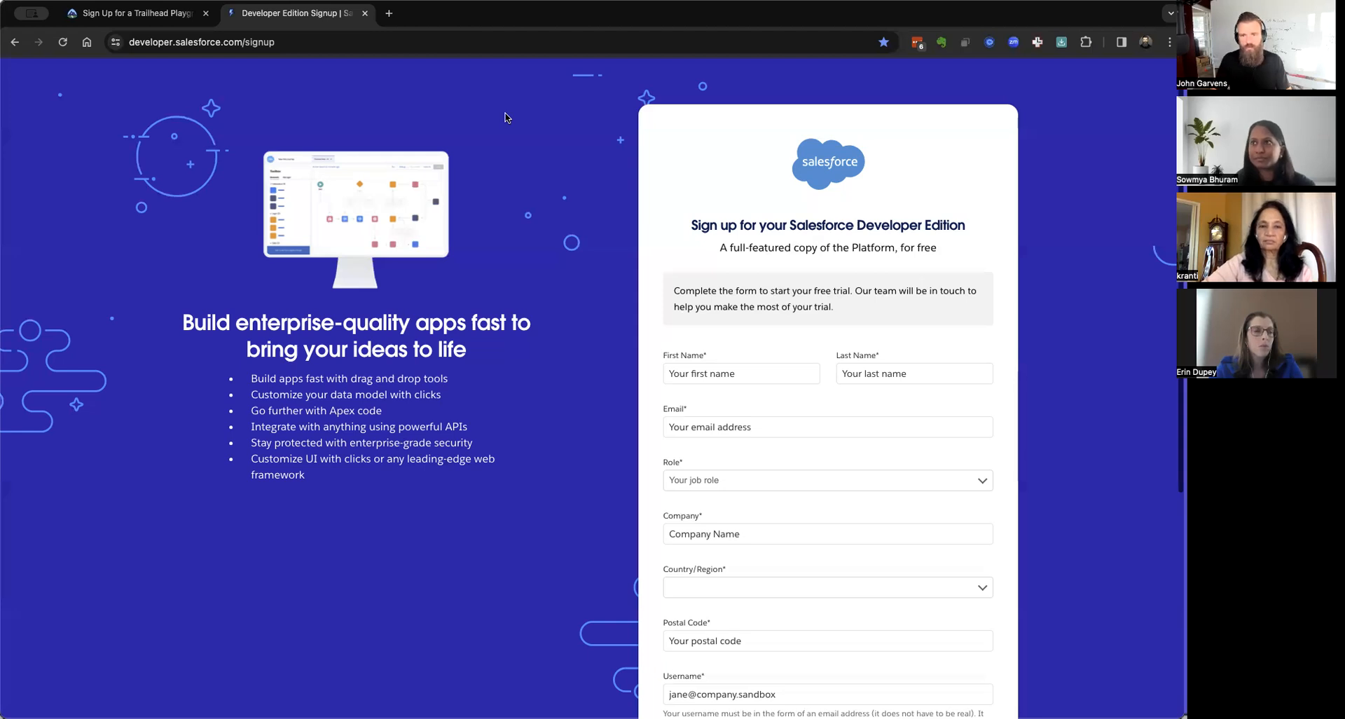
pyautogui.click(752, 365)
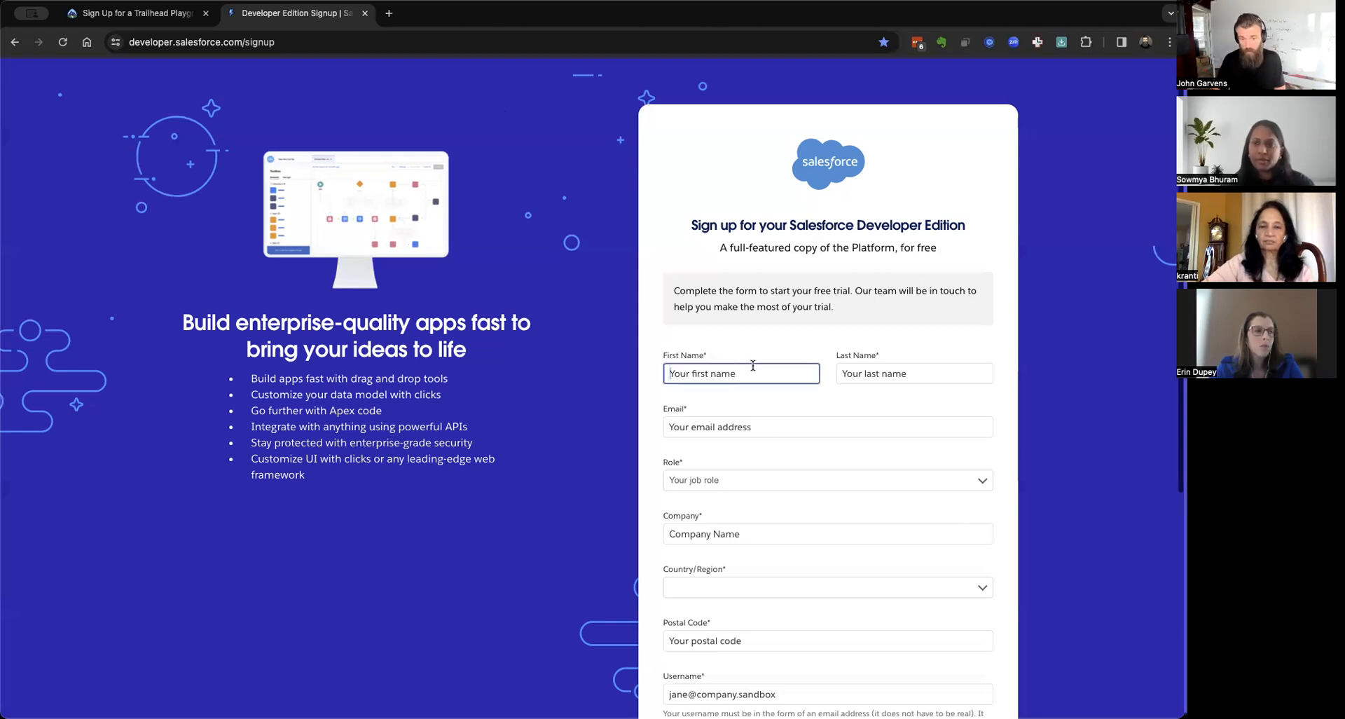
# Enter the first name, last name and e-mail address.
pyautogui.write('John')
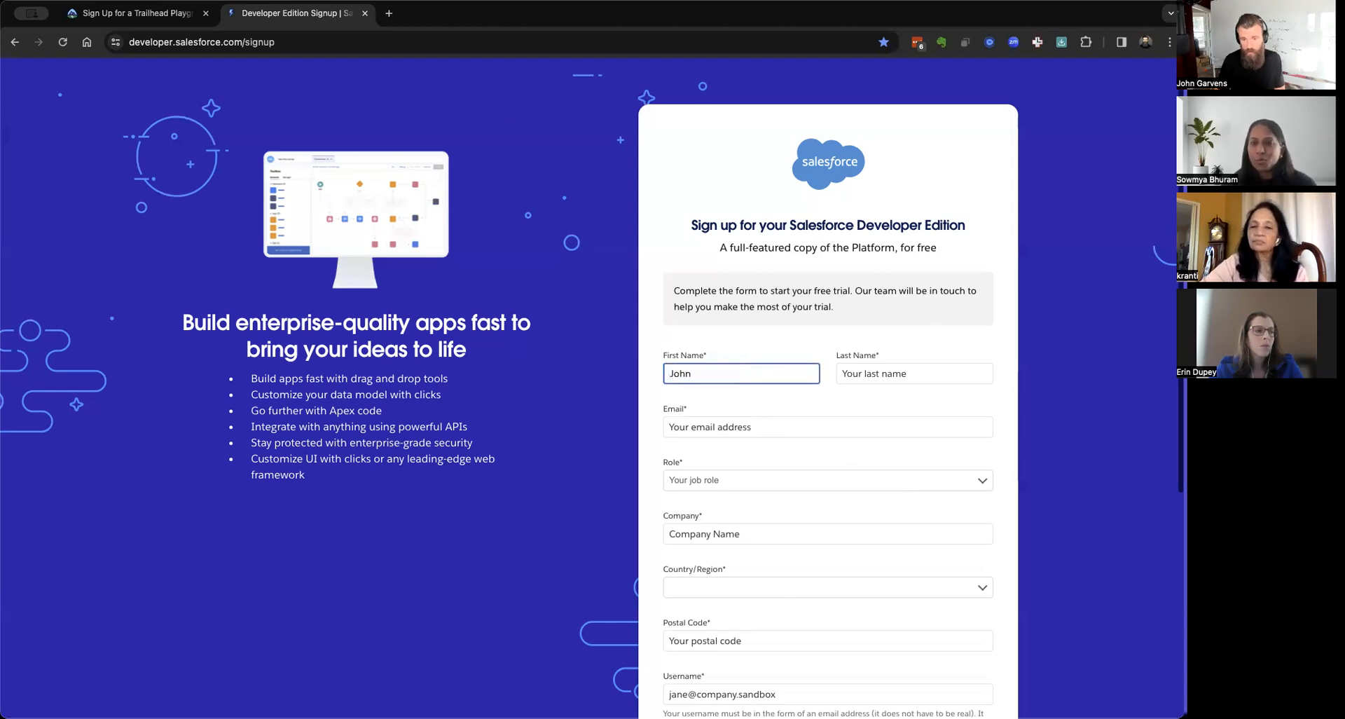
pyautogui.press('Tab')
pyautogui.write('Garvens')
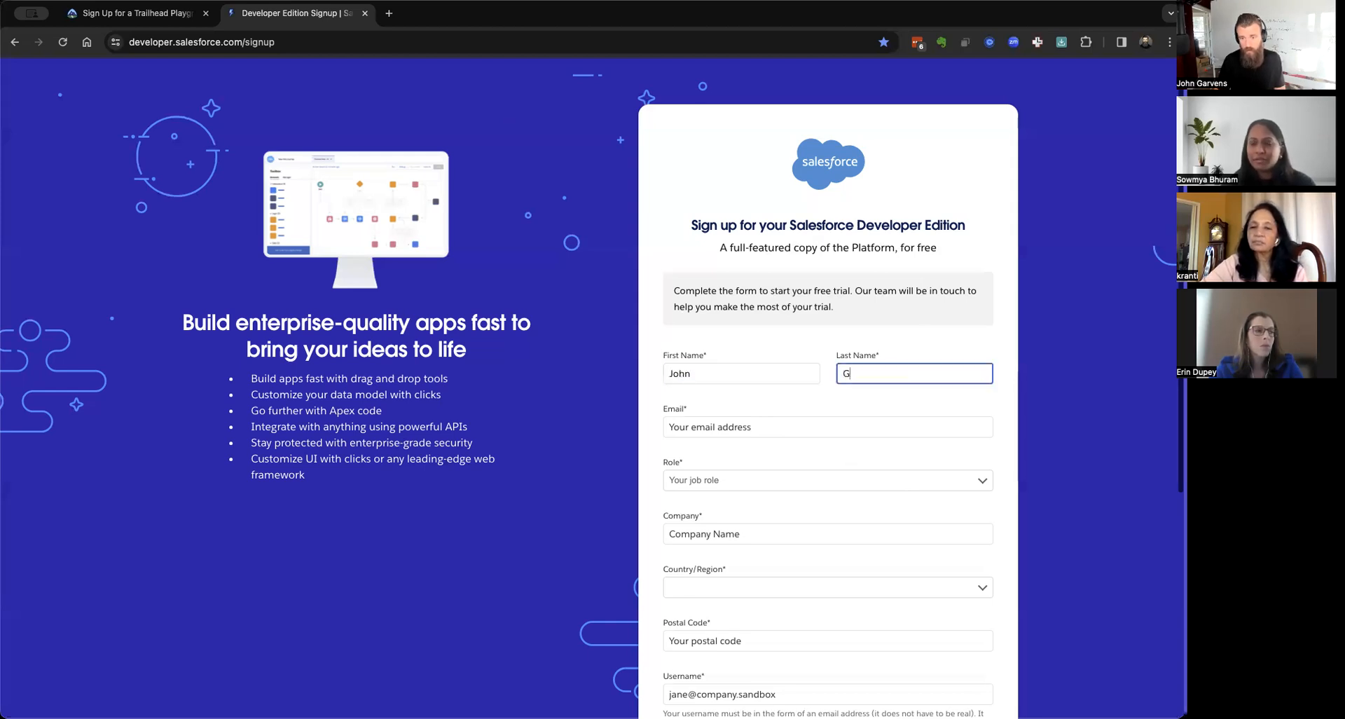
pyautogui.press('Tab')
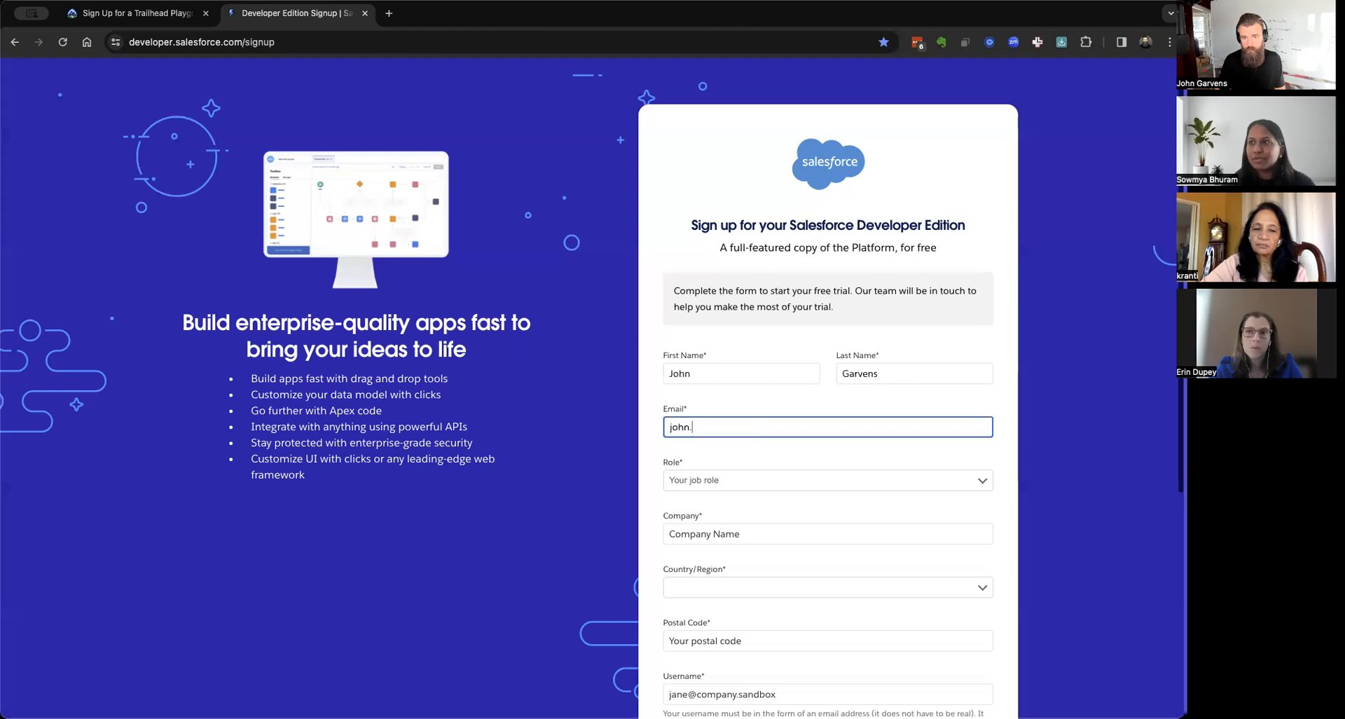
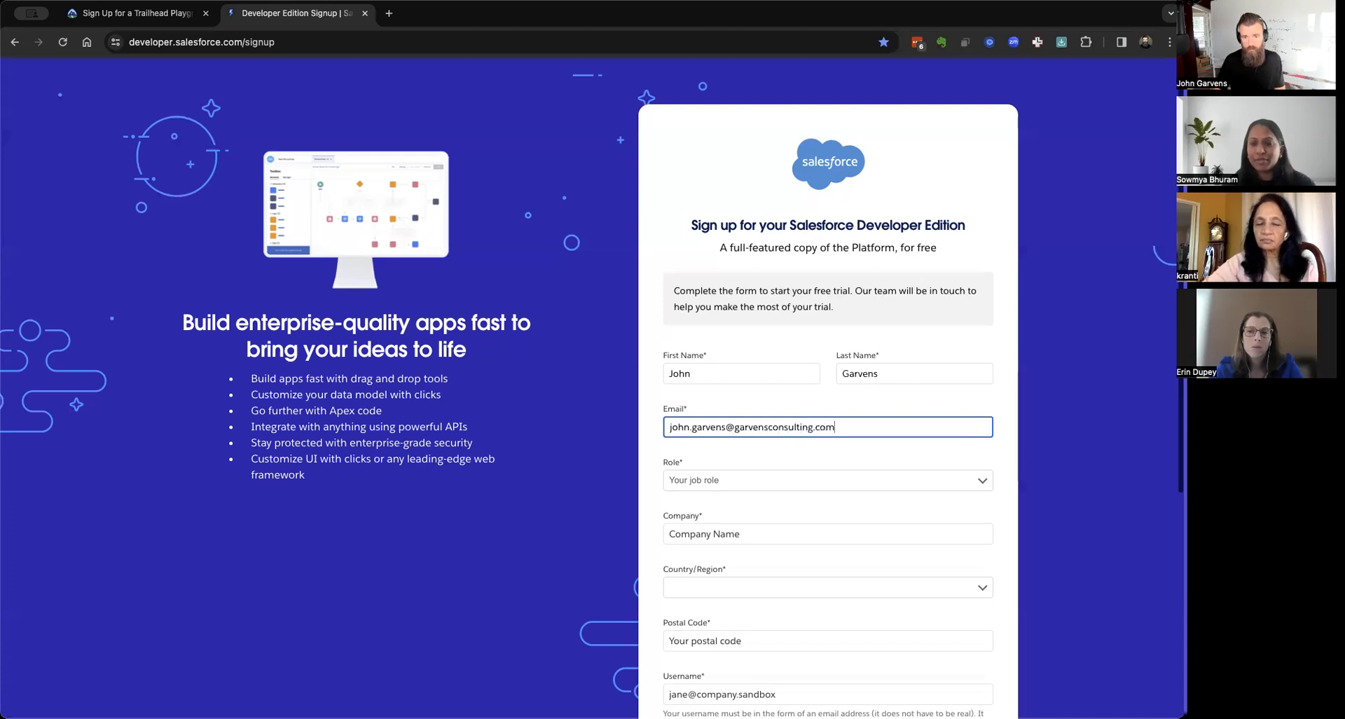
pyautogui.click(601, 512)
# Set the role to IT Manager/Executive and the company to Revenue Cloud Office Hours.
pyautogui.click(712, 483)
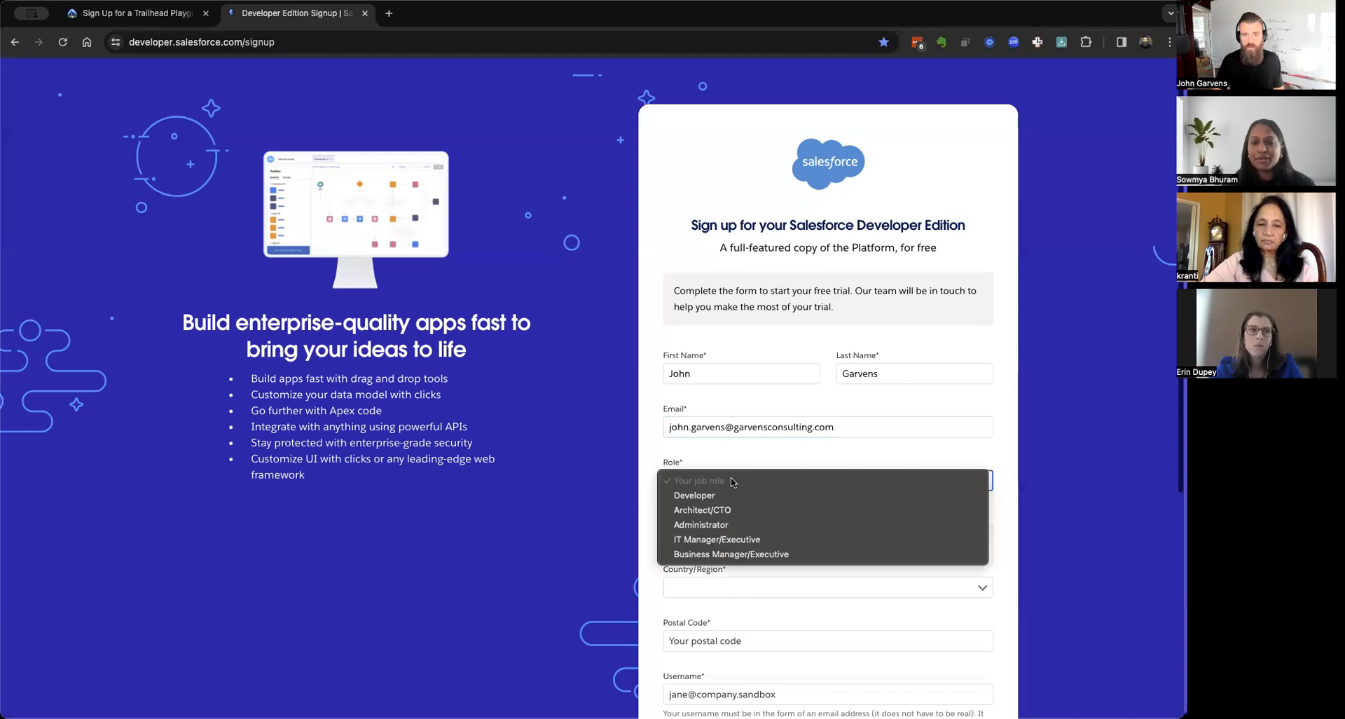
pyautogui.click(752, 540)
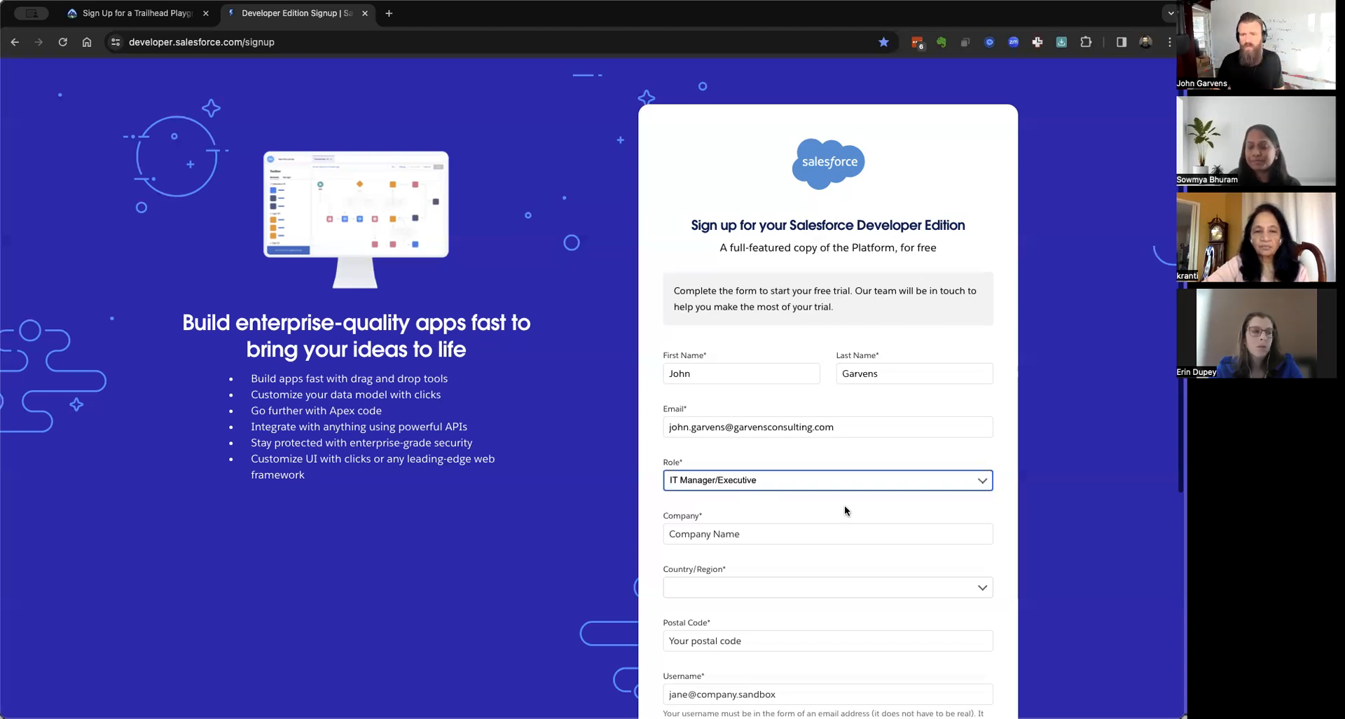
pyautogui.click(798, 535)
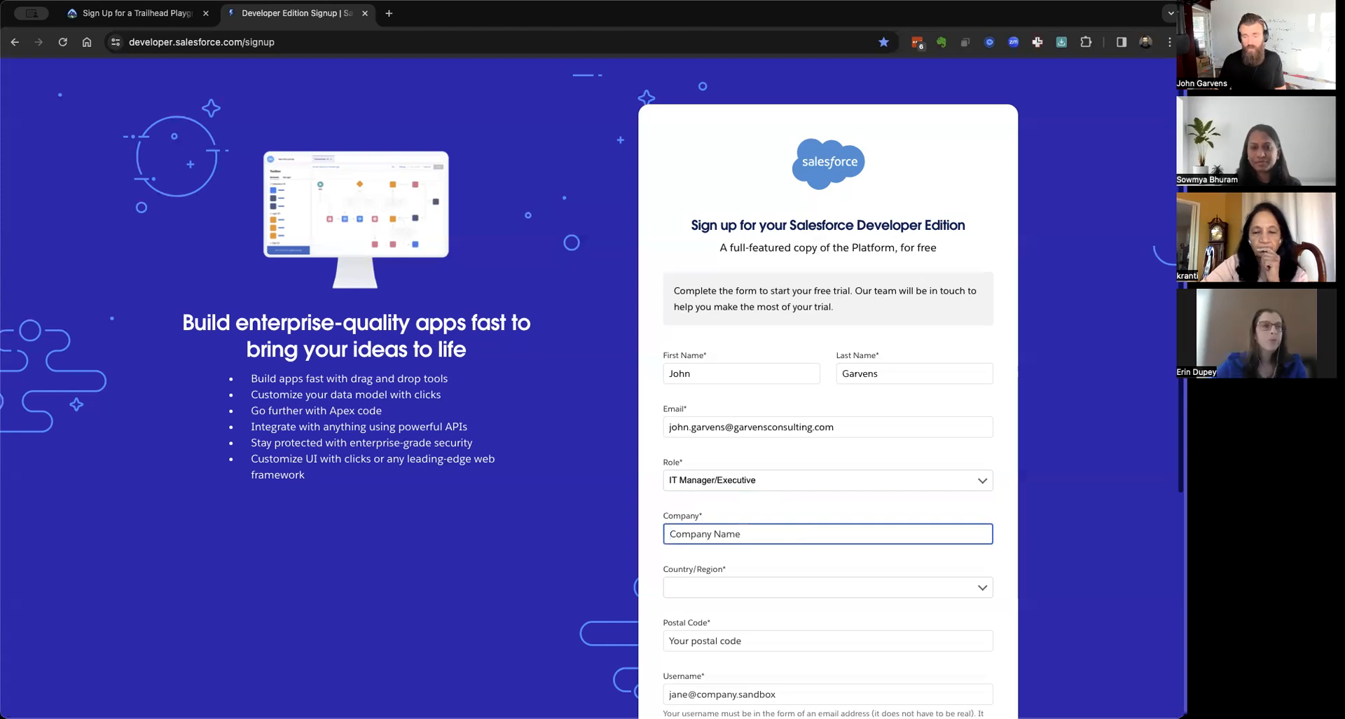
pyautogui.write('R')
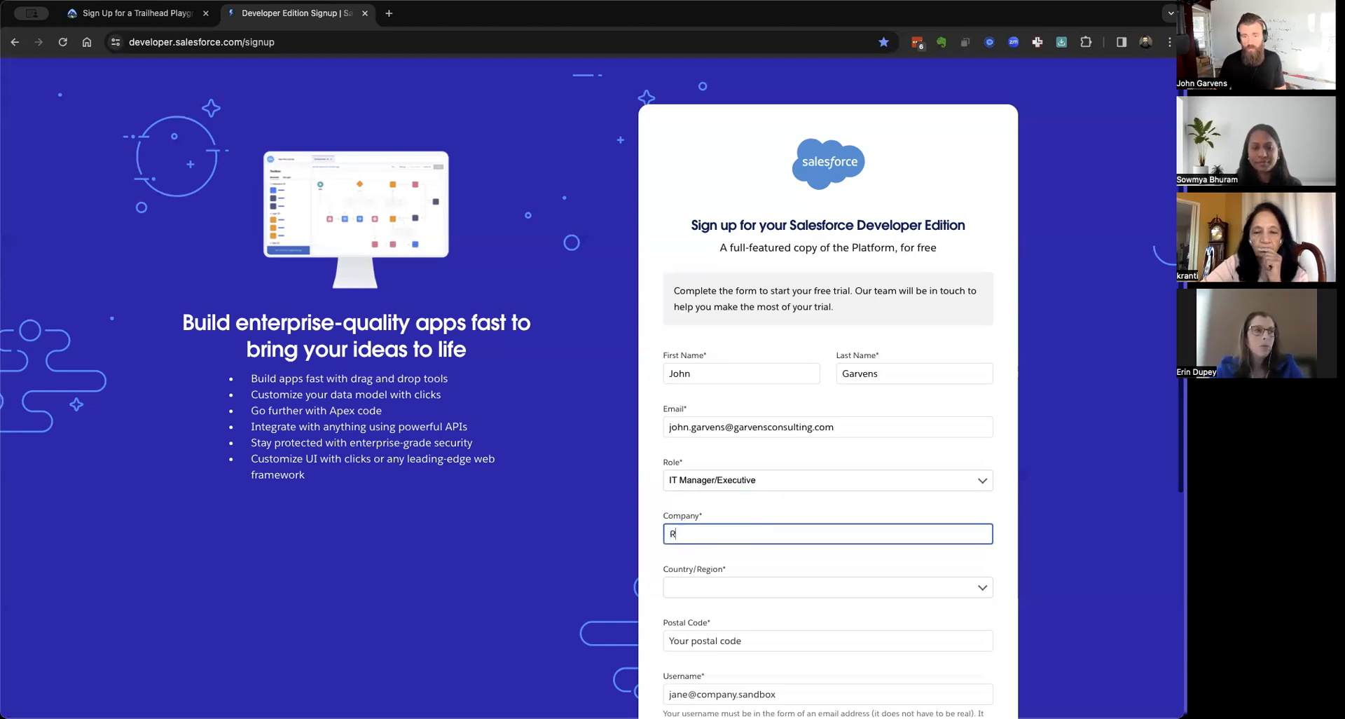
pyautogui.write('evenue Clo')
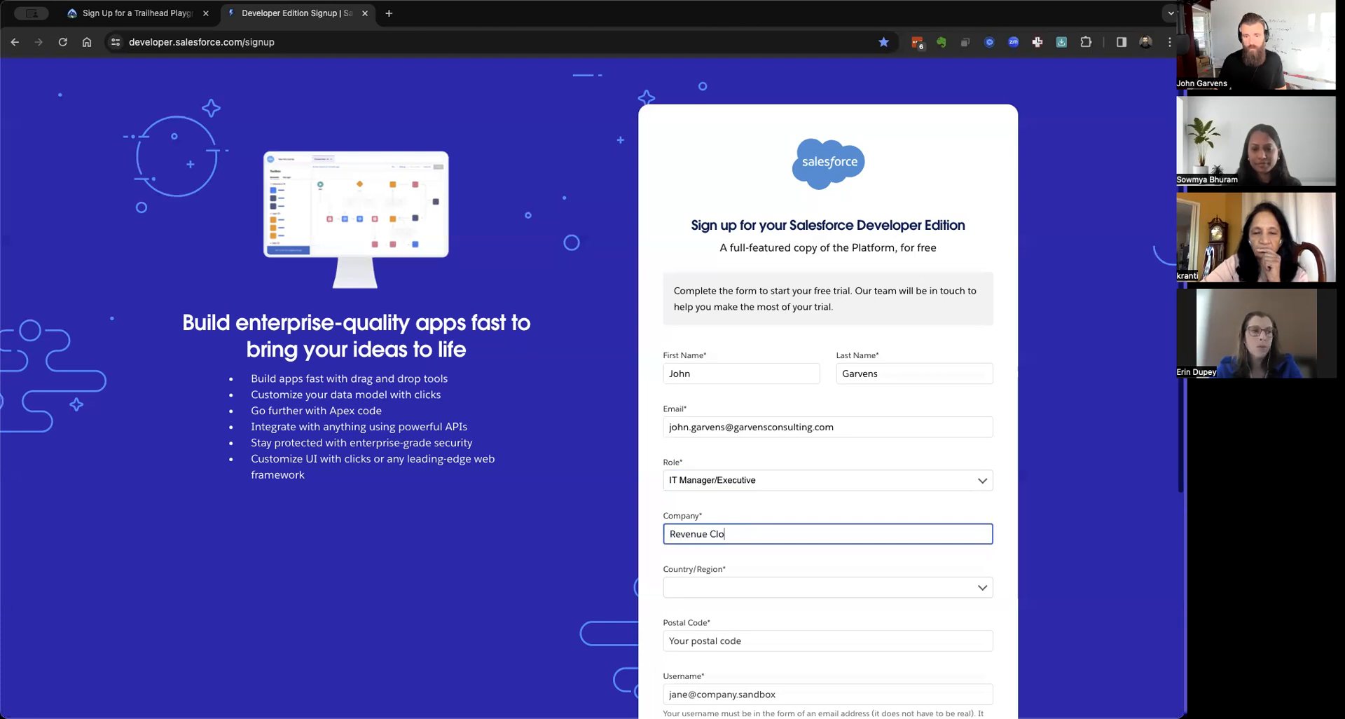
pyautogui.write('ud Office Hours')
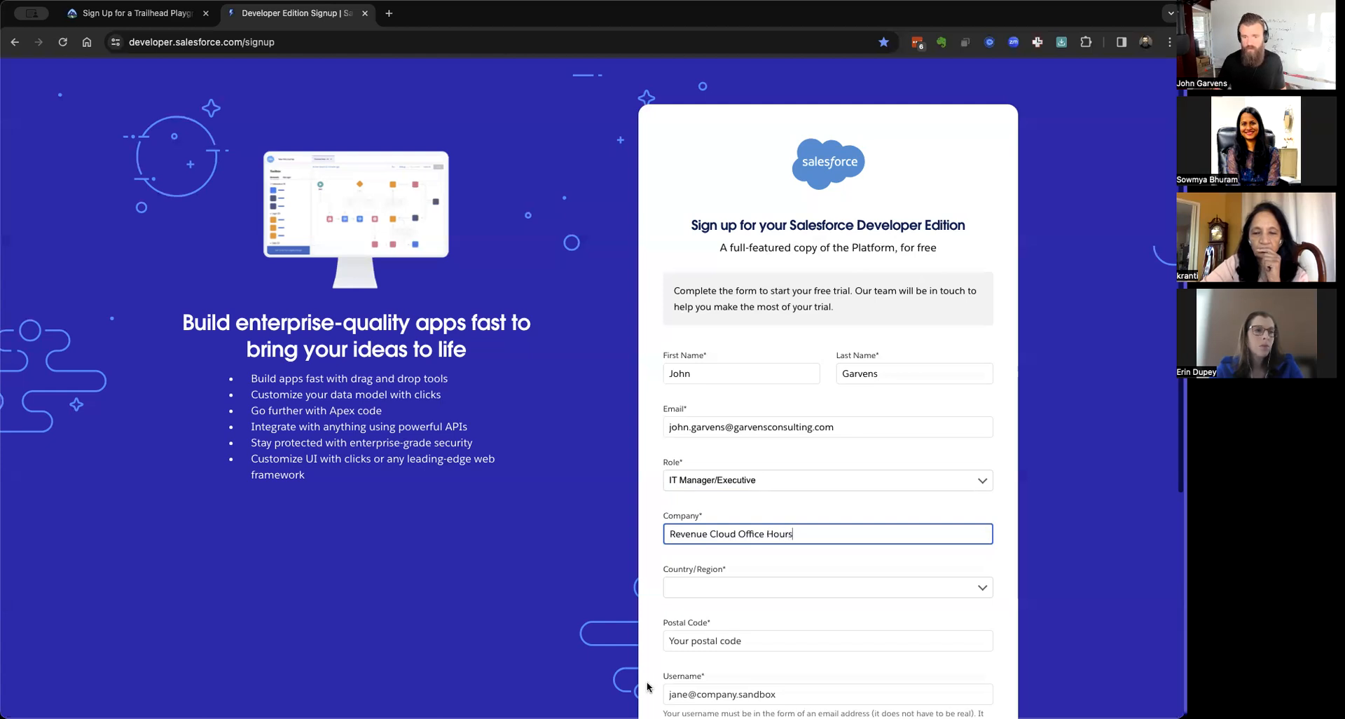
pyautogui.click(760, 586)
# Set country to United States, state to Illinois and postal code 61032.
pyautogui.scroll(-10, 759, 586)
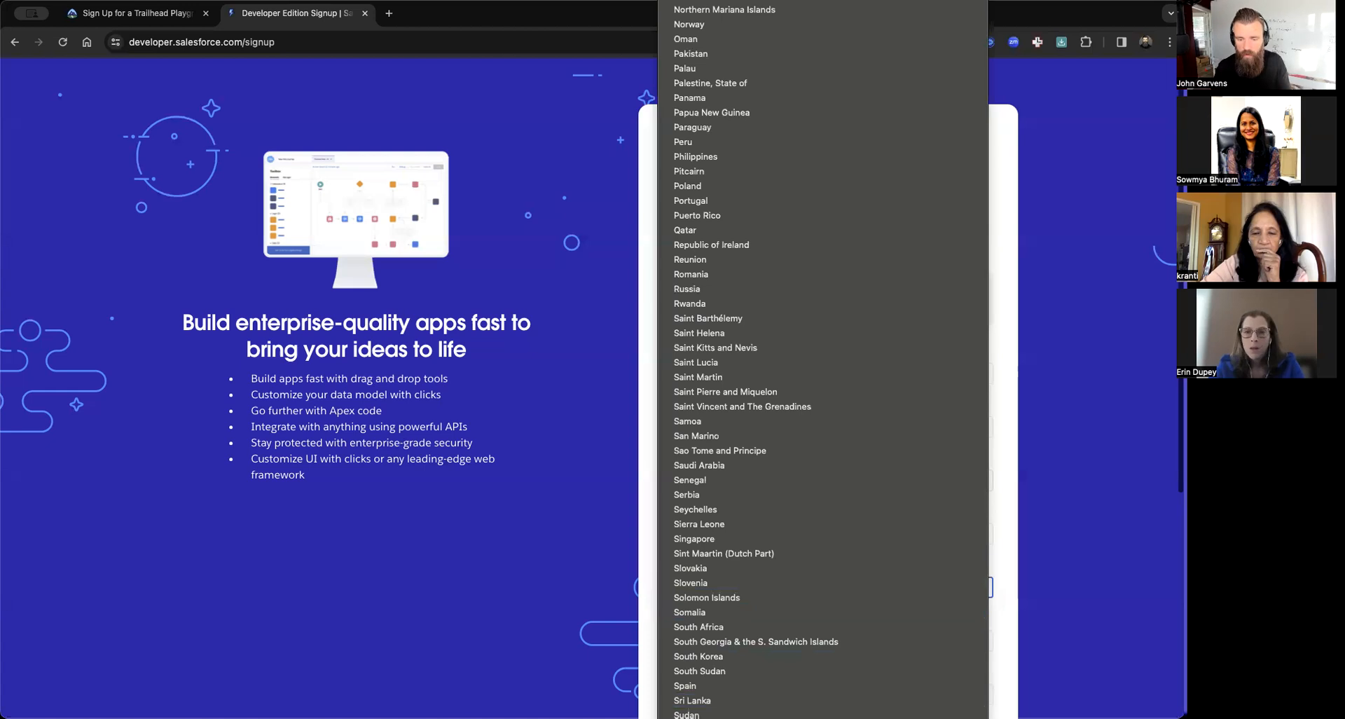
pyautogui.click(759, 586)
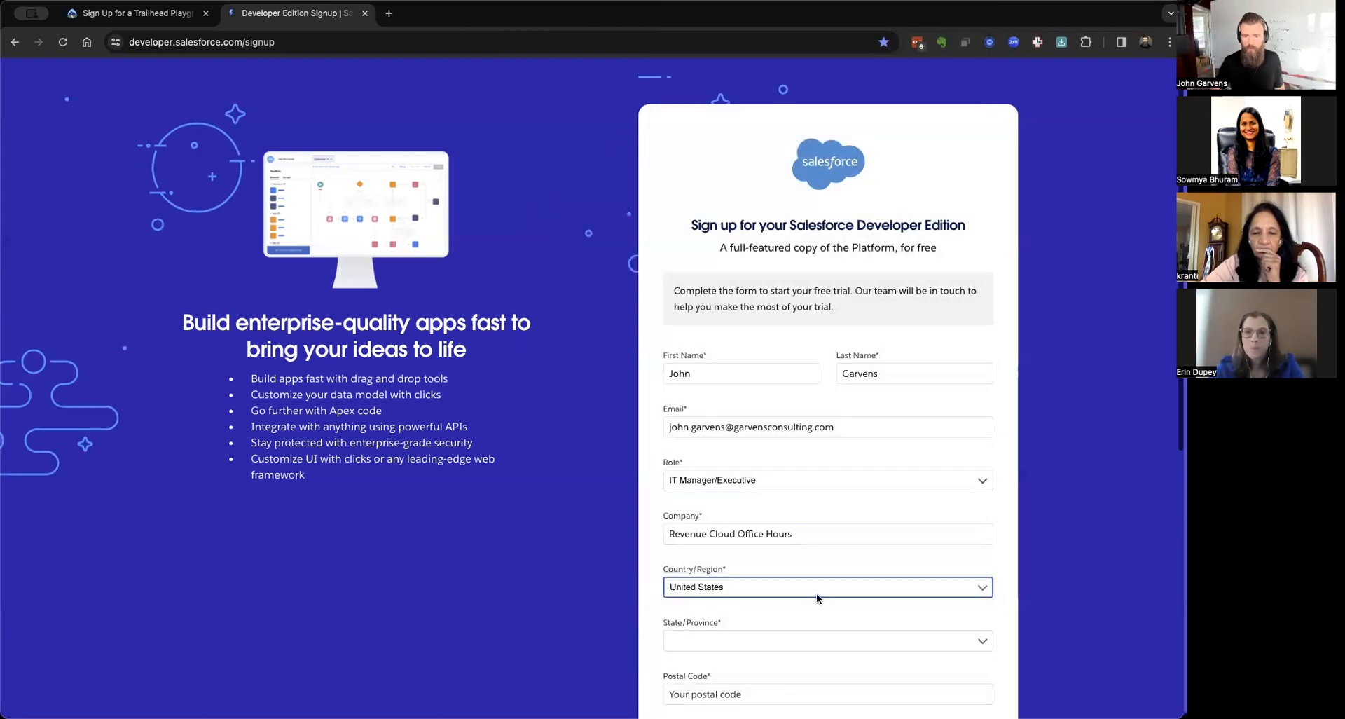
pyautogui.click(729, 642)
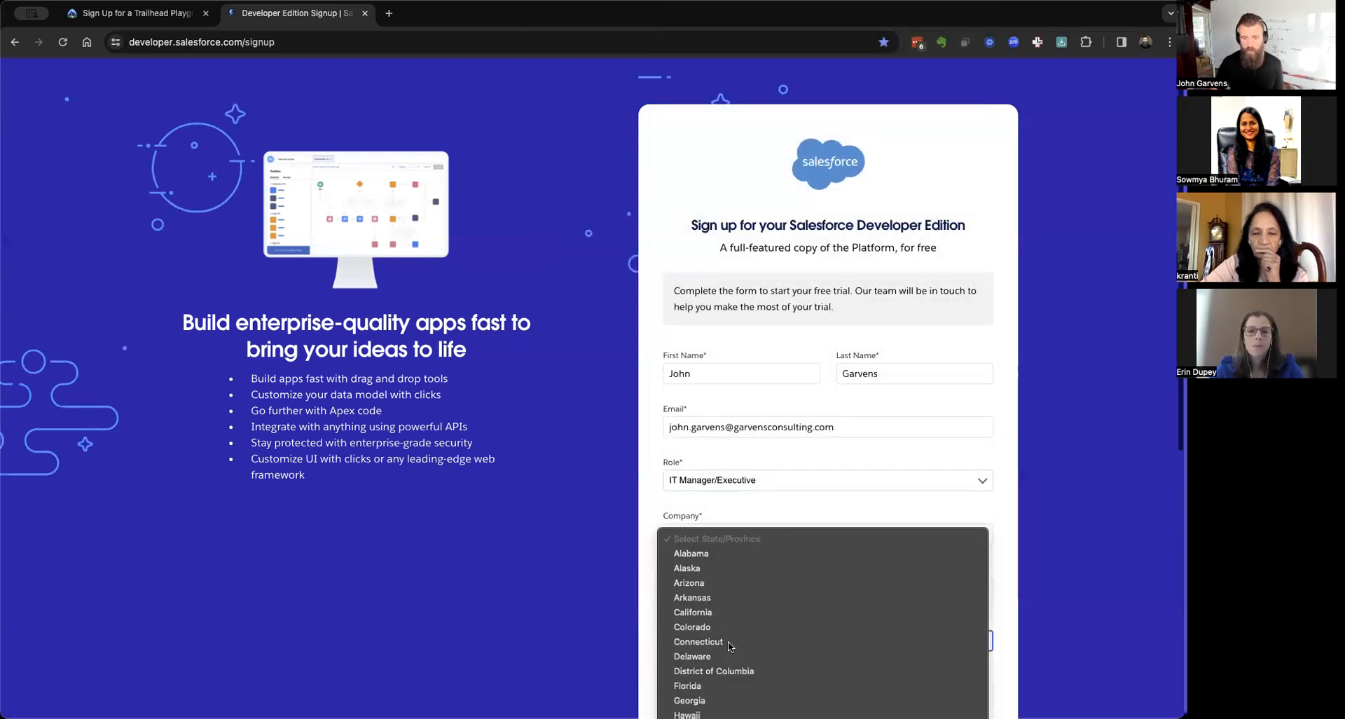
pyautogui.press('Return')
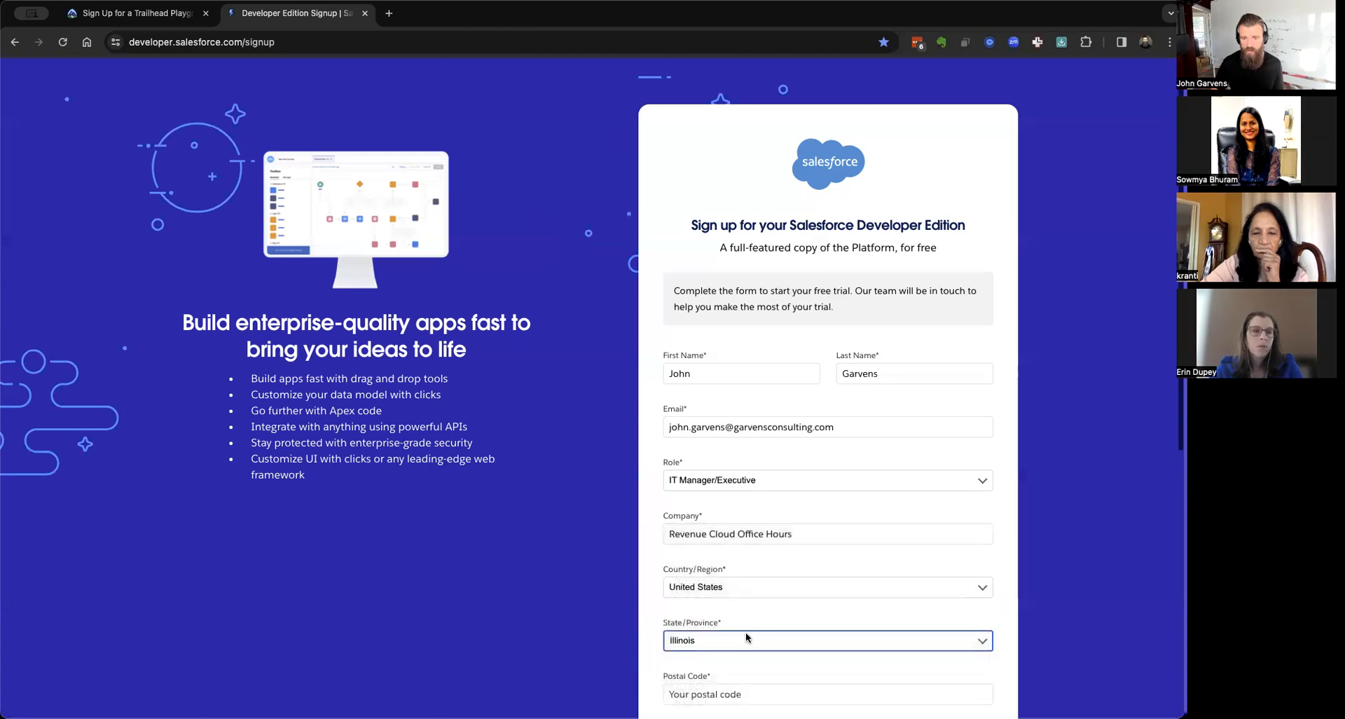
pyautogui.scroll(-4, 827, 558)
pyautogui.click(710, 434)
pyautogui.write('61032')
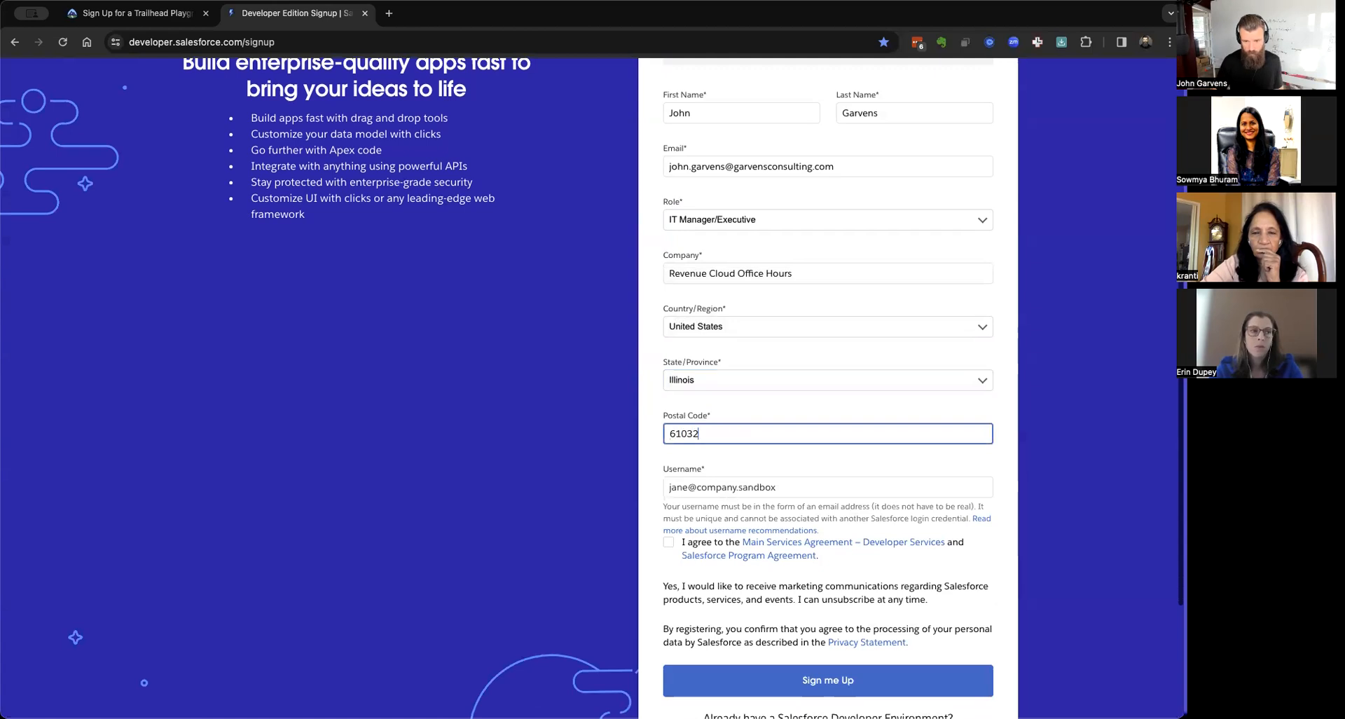
pyautogui.click(501, 446)
# Enter a unique username, moving the .202401 suffix to just before the @.
pyautogui.click(733, 488)
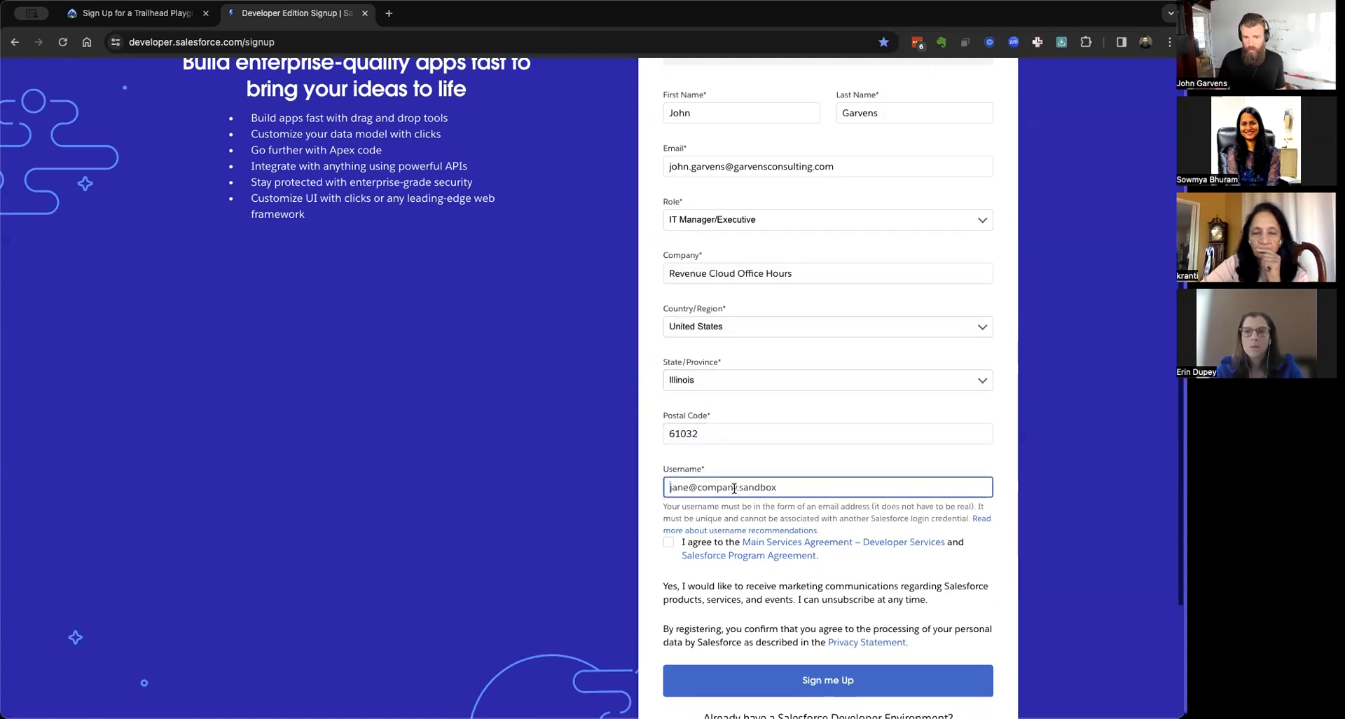
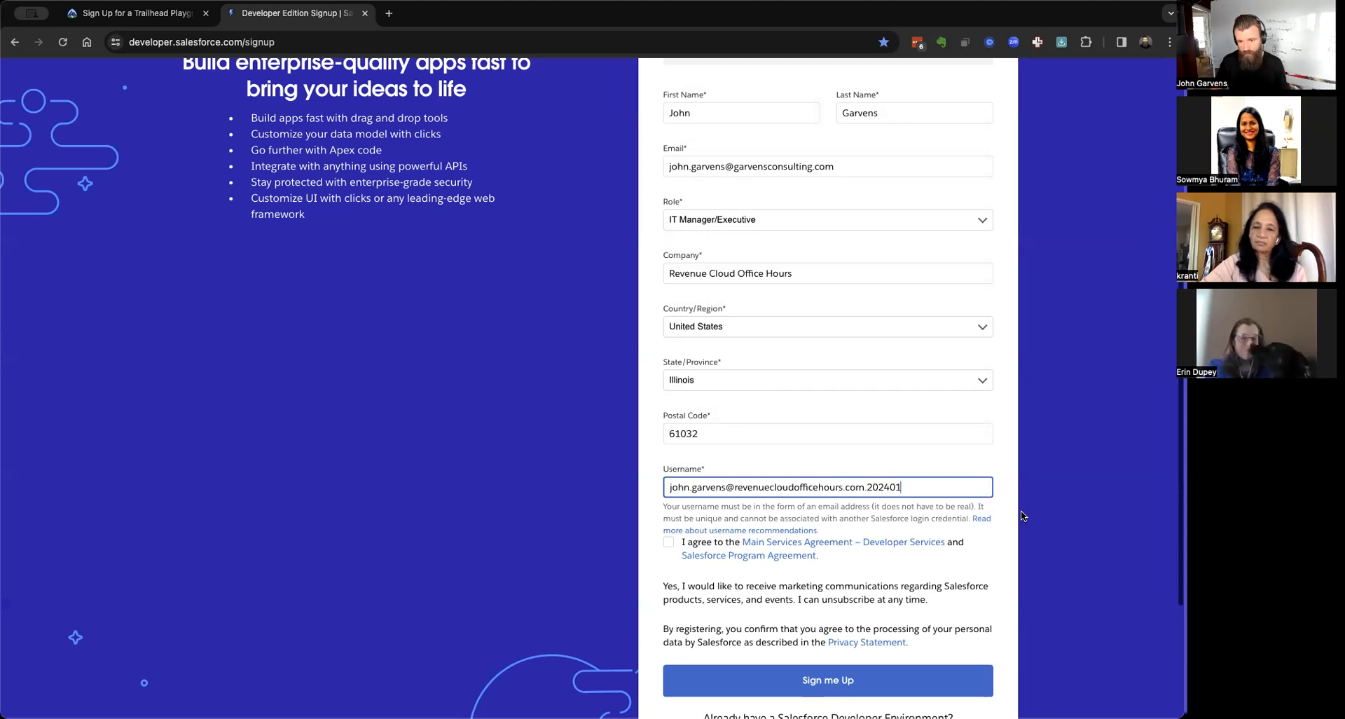
pyautogui.doubleClick(881, 487)
pyautogui.press('ctrl+super+d')
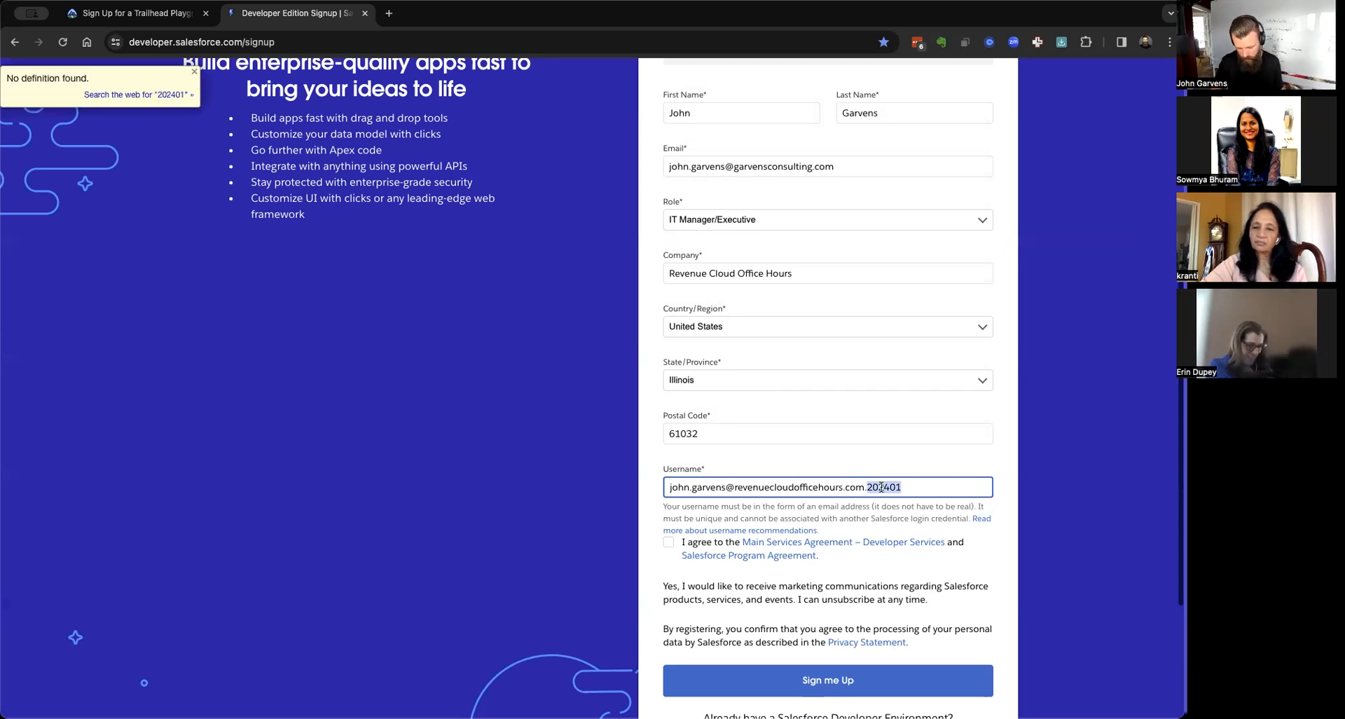
pyautogui.press('BackSpace')
pyautogui.press('BackSpace')
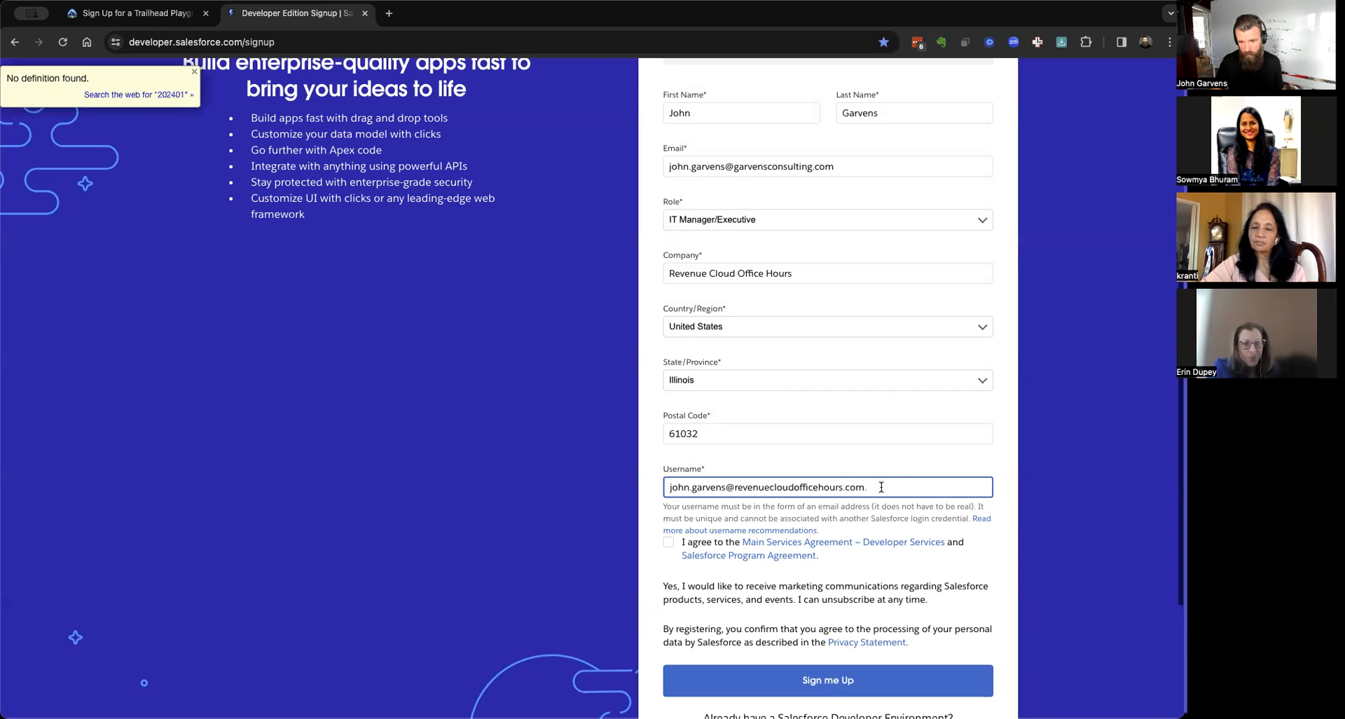
pyautogui.click(723, 486)
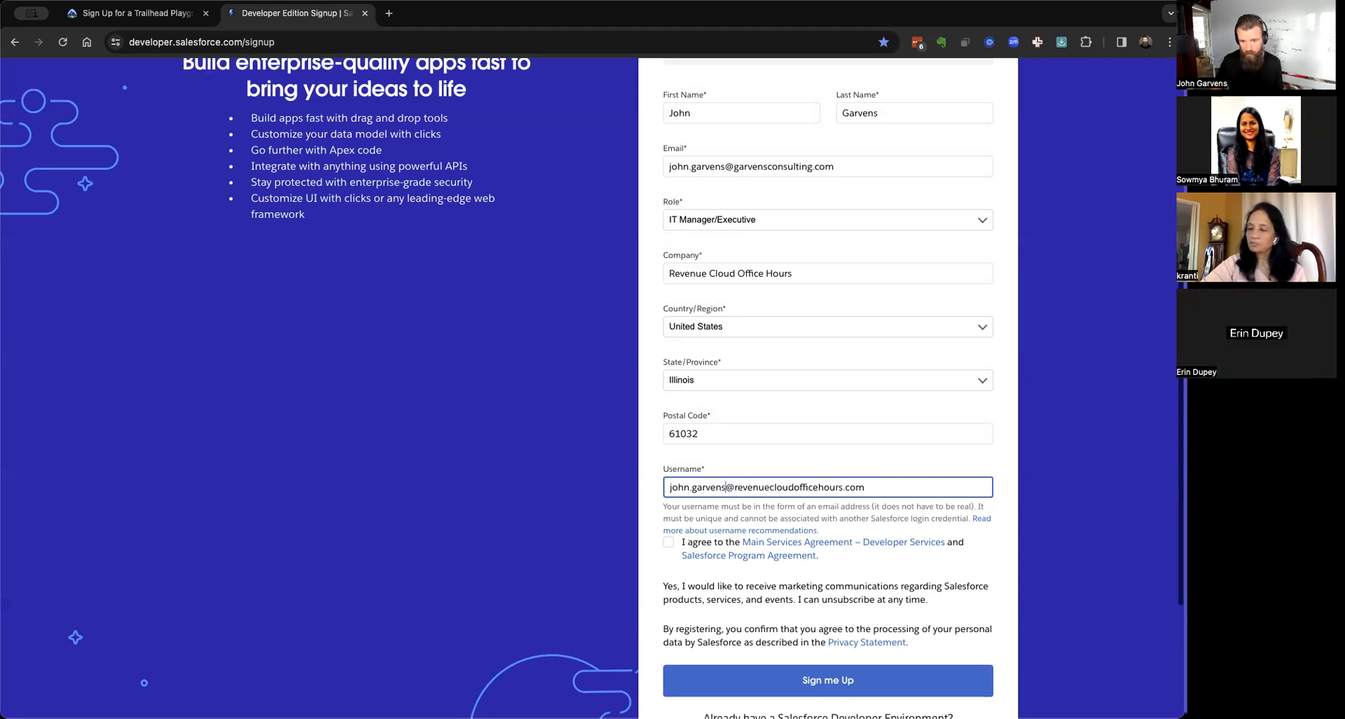
pyautogui.write('.202401')
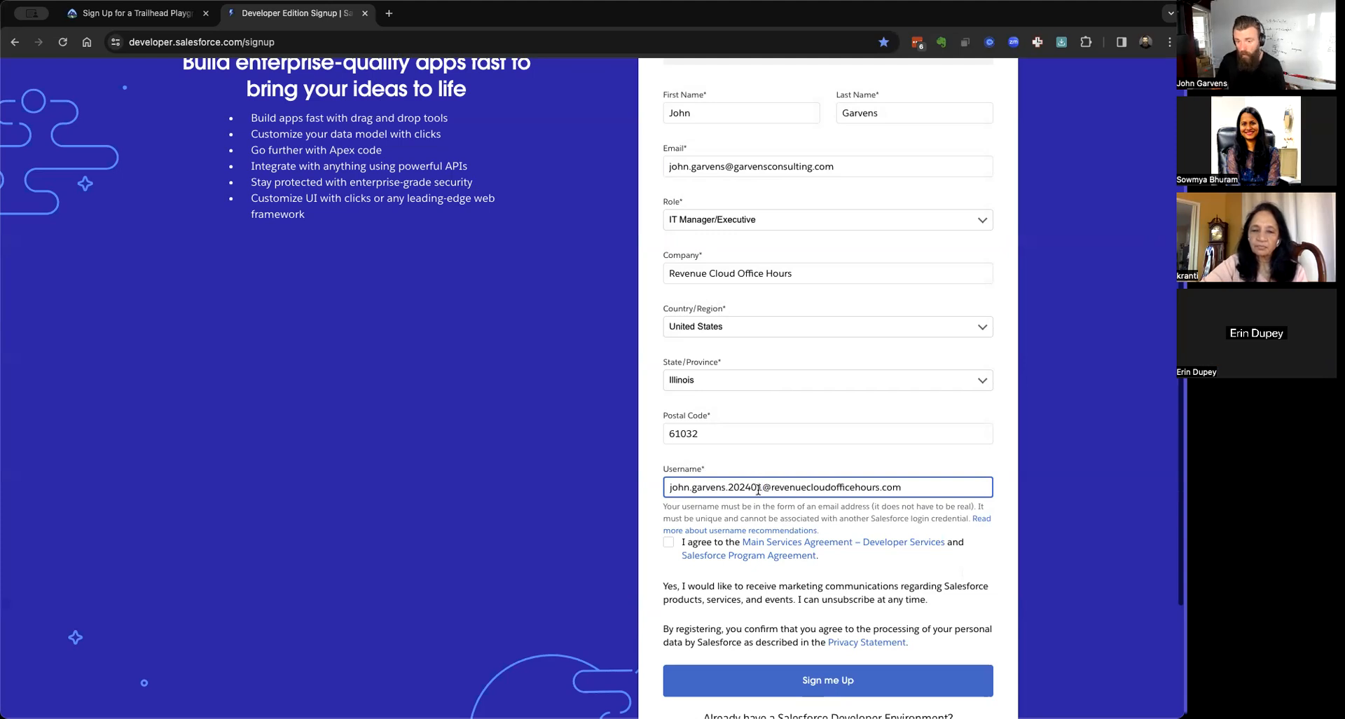
pyautogui.click(668, 542)
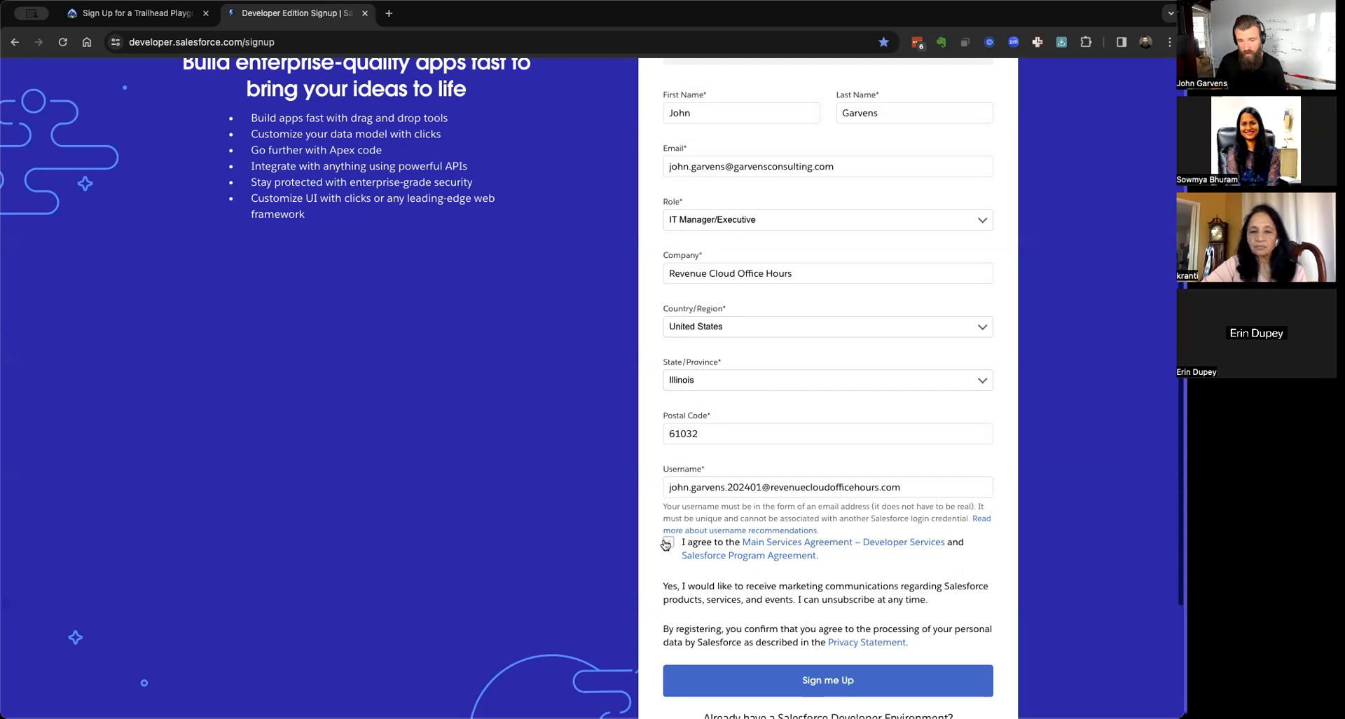
pyautogui.click(849, 680)
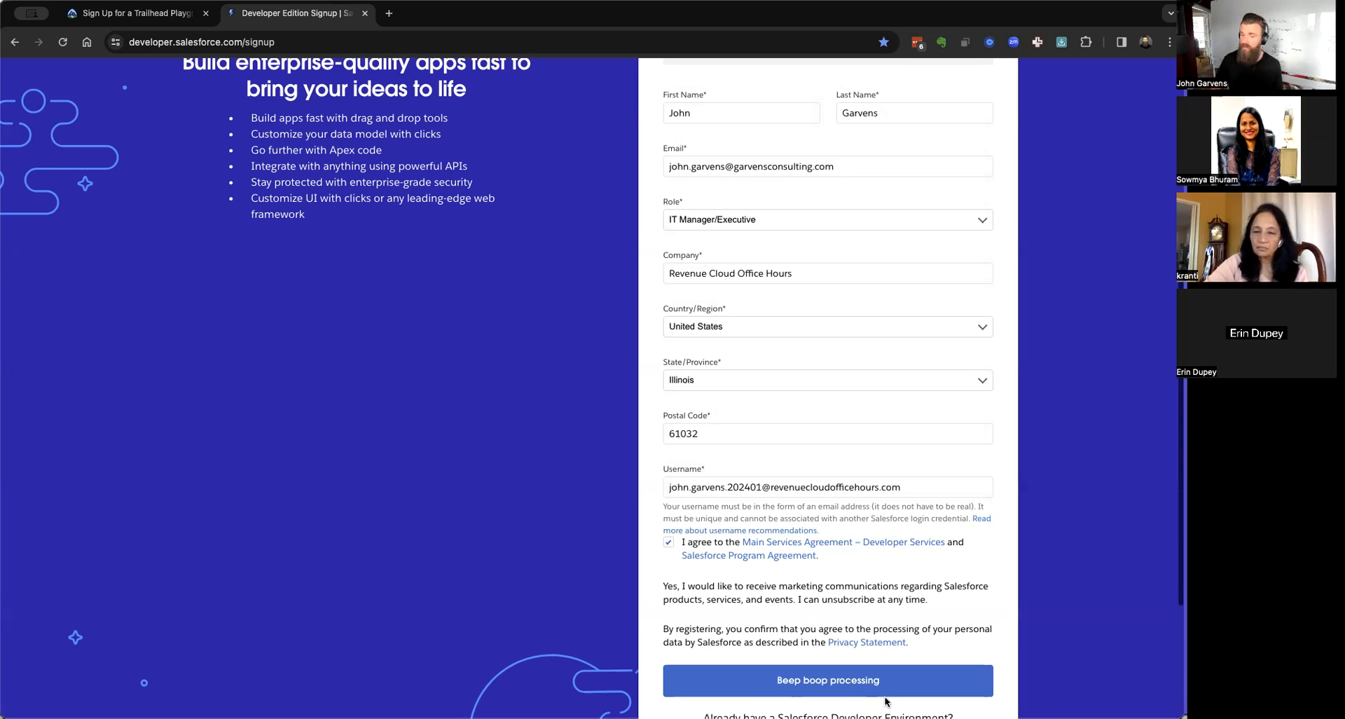
pyautogui.scroll(-3, 732, 679)
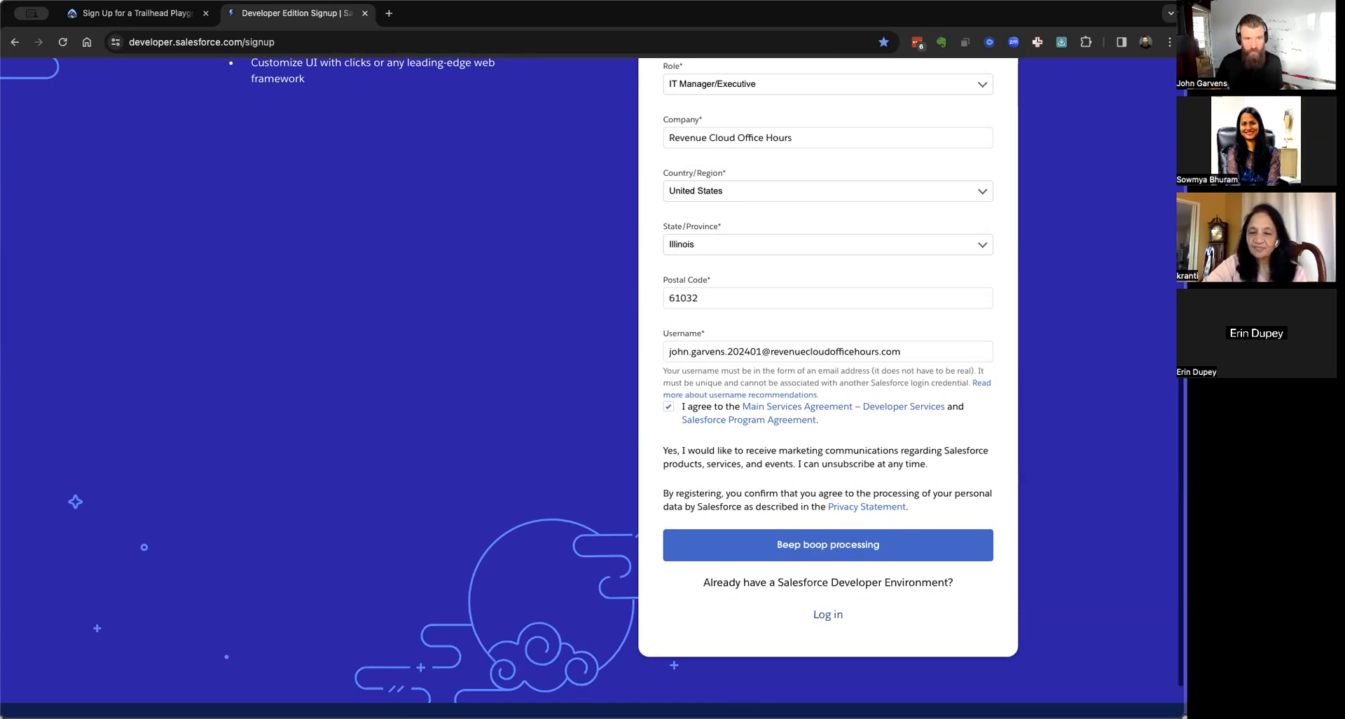
pyautogui.click(389, 13)
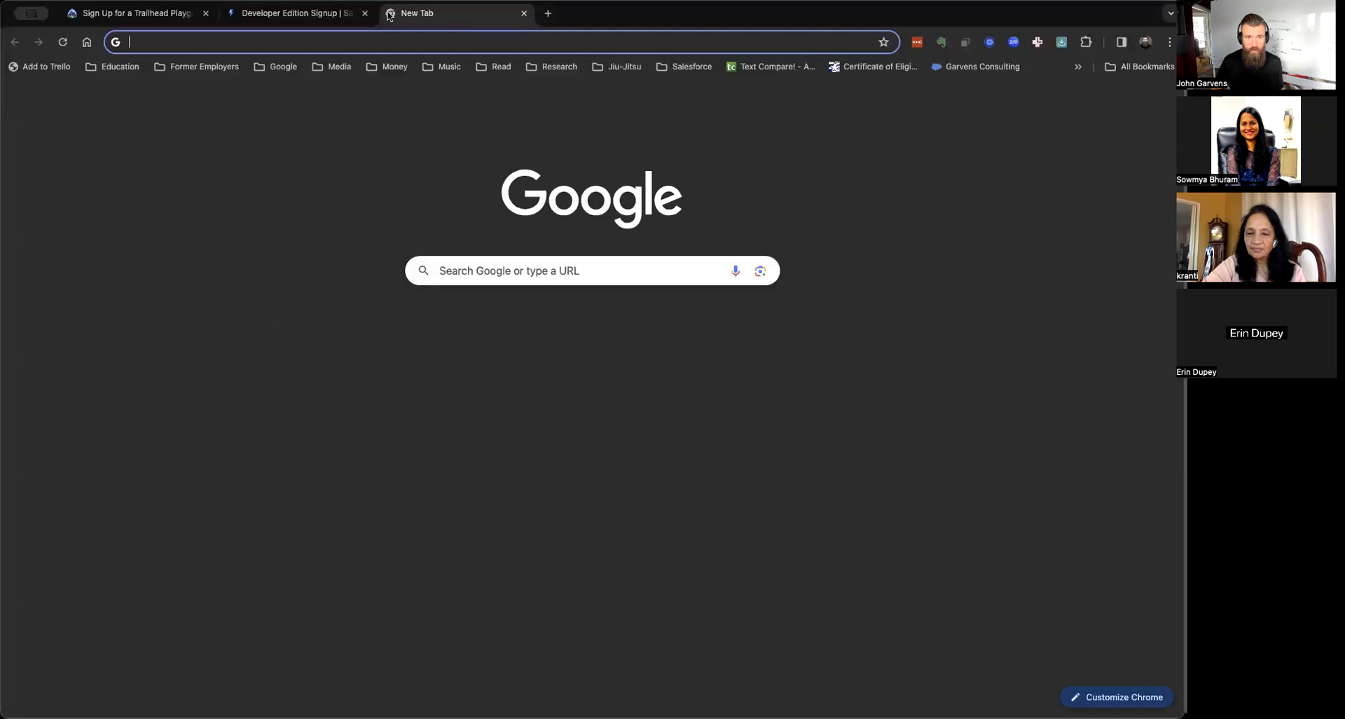
pyautogui.hotkey('ctrl', 'w')
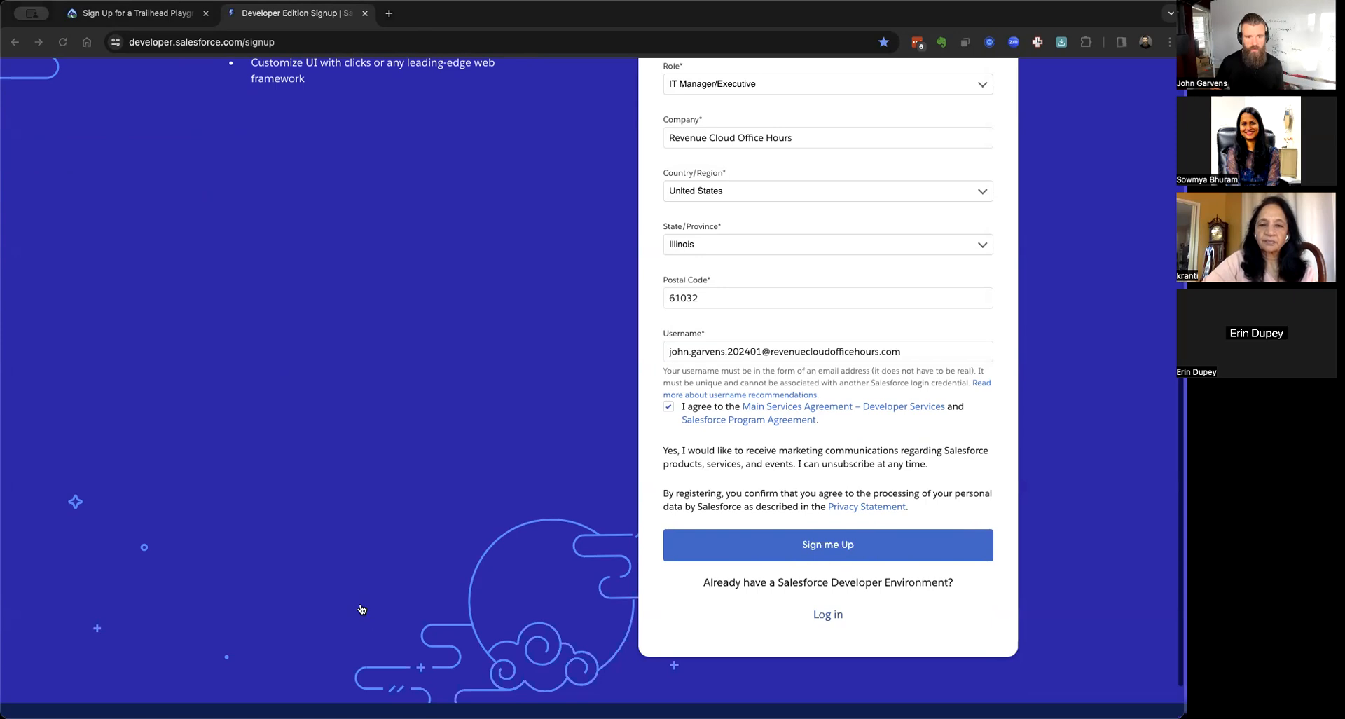
# From the Trailhead Verify Step, follow the 'Developer Edition org with Salesforce CPQ' signup link.
pyautogui.click(127, 16)
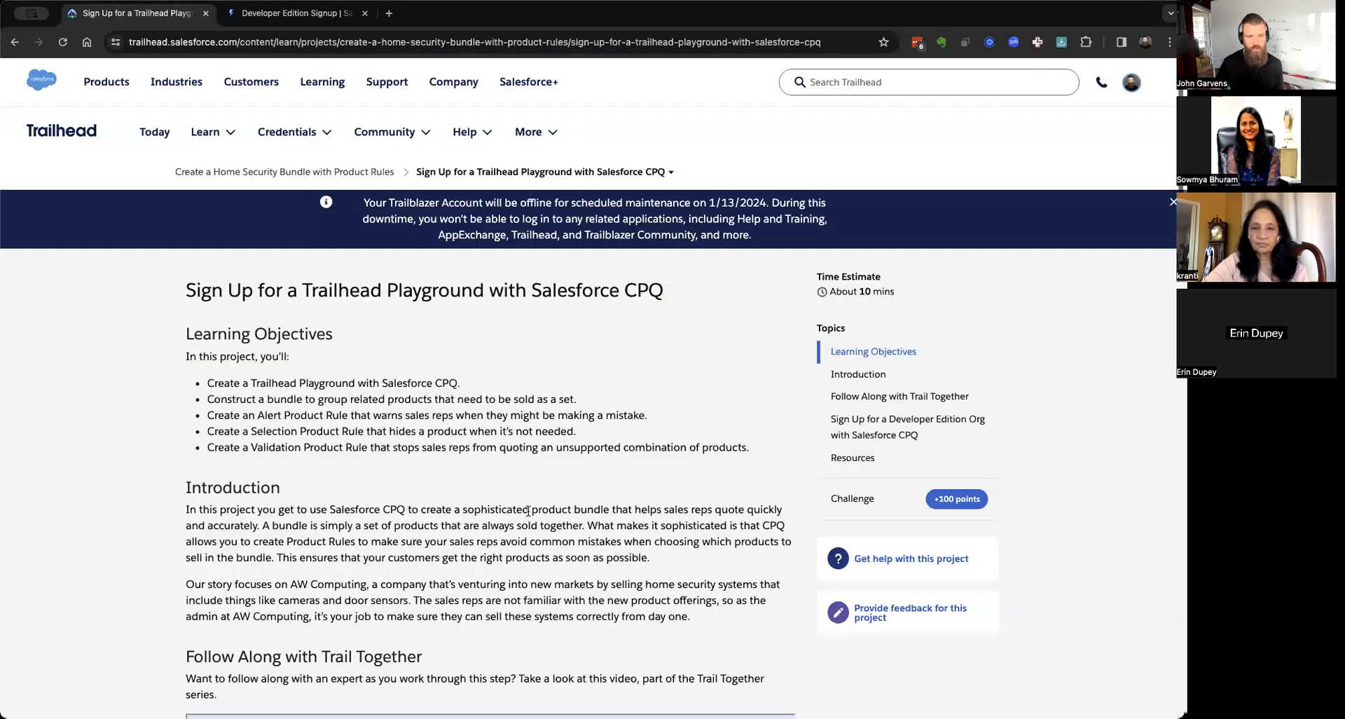
pyautogui.scroll(-15, 406, 430)
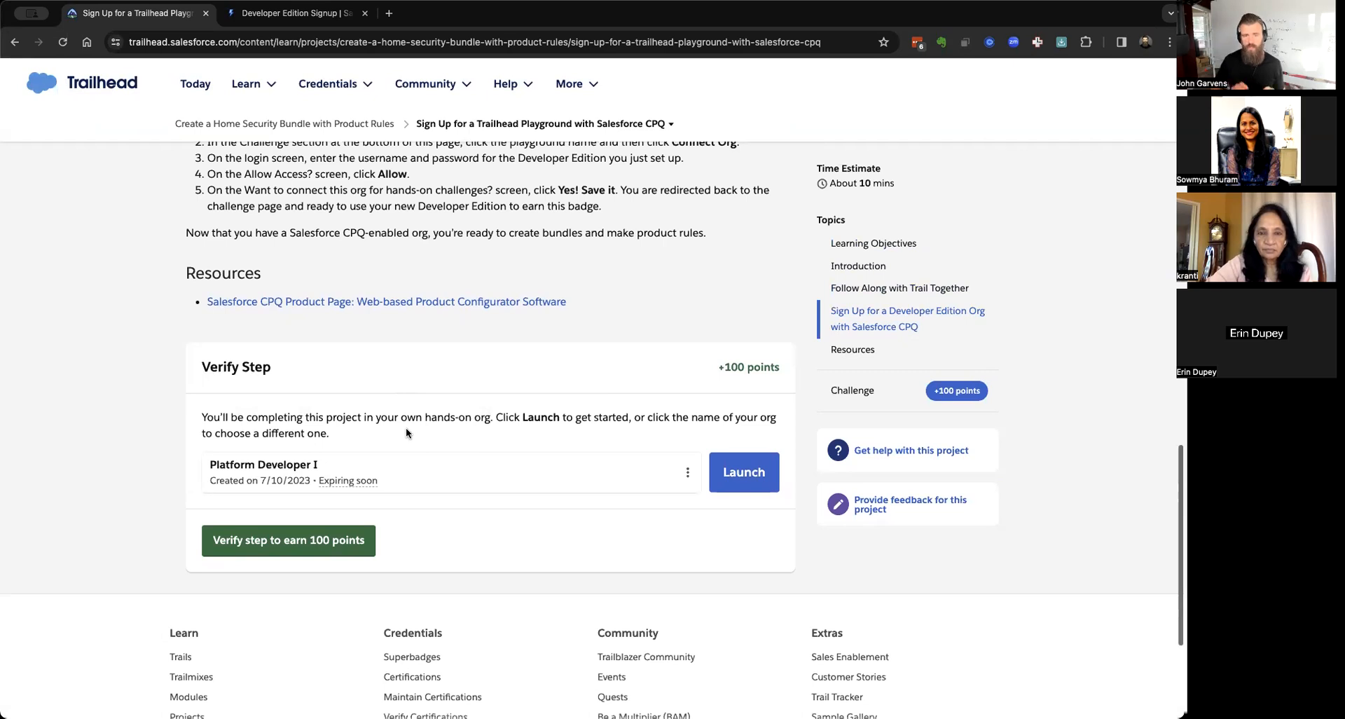
pyautogui.scroll(20, 408, 433)
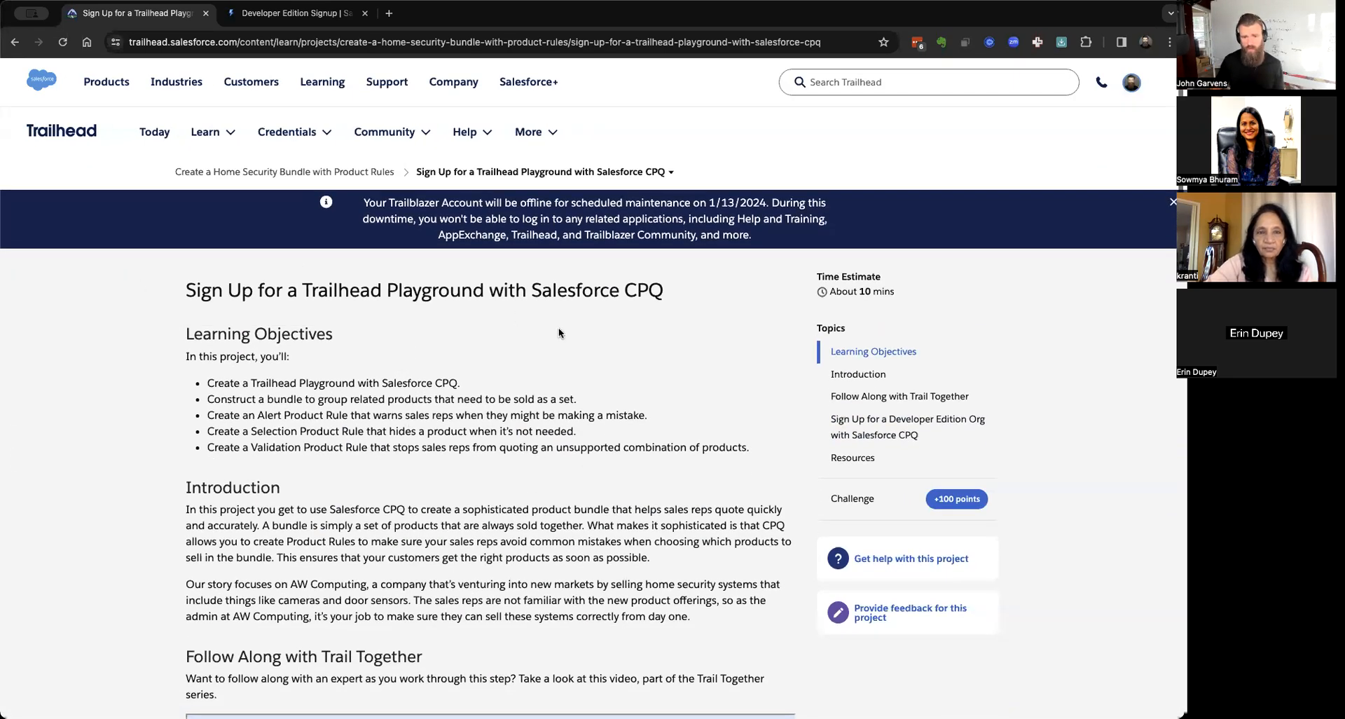
pyautogui.scroll(-20, 558, 332)
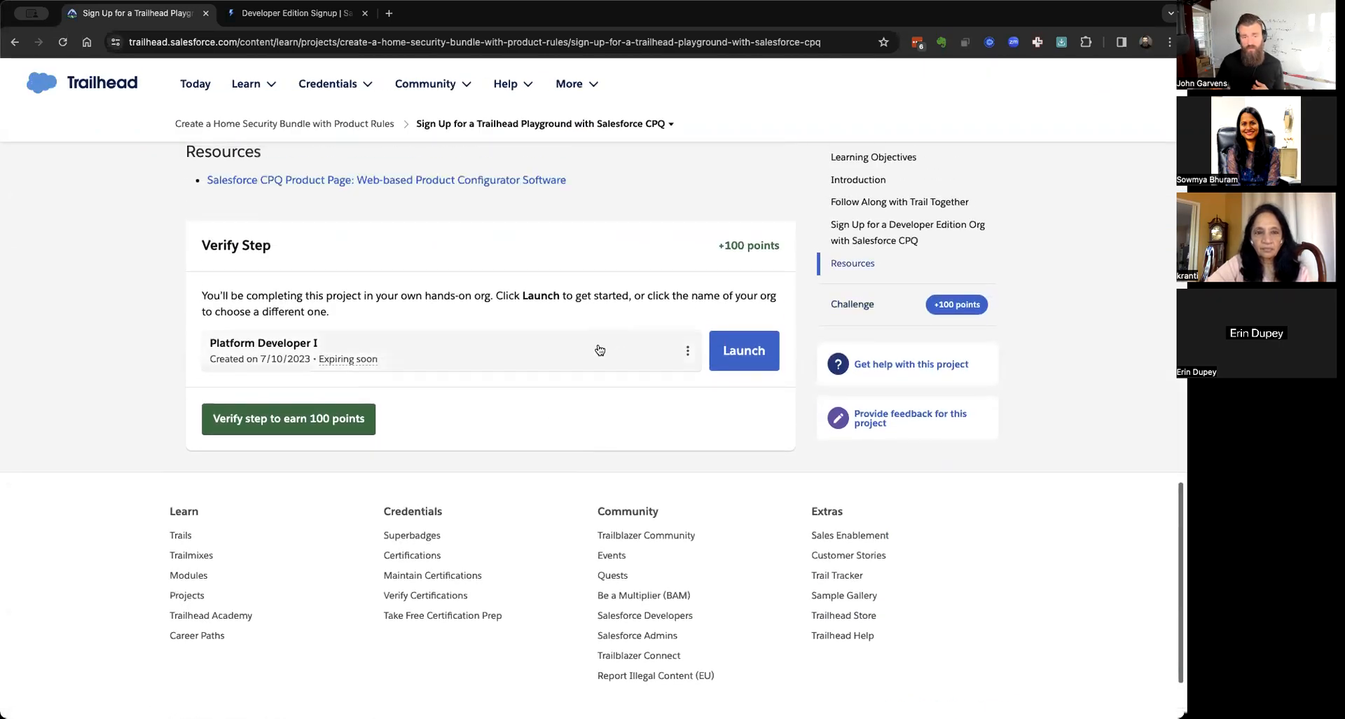
pyautogui.click(628, 354)
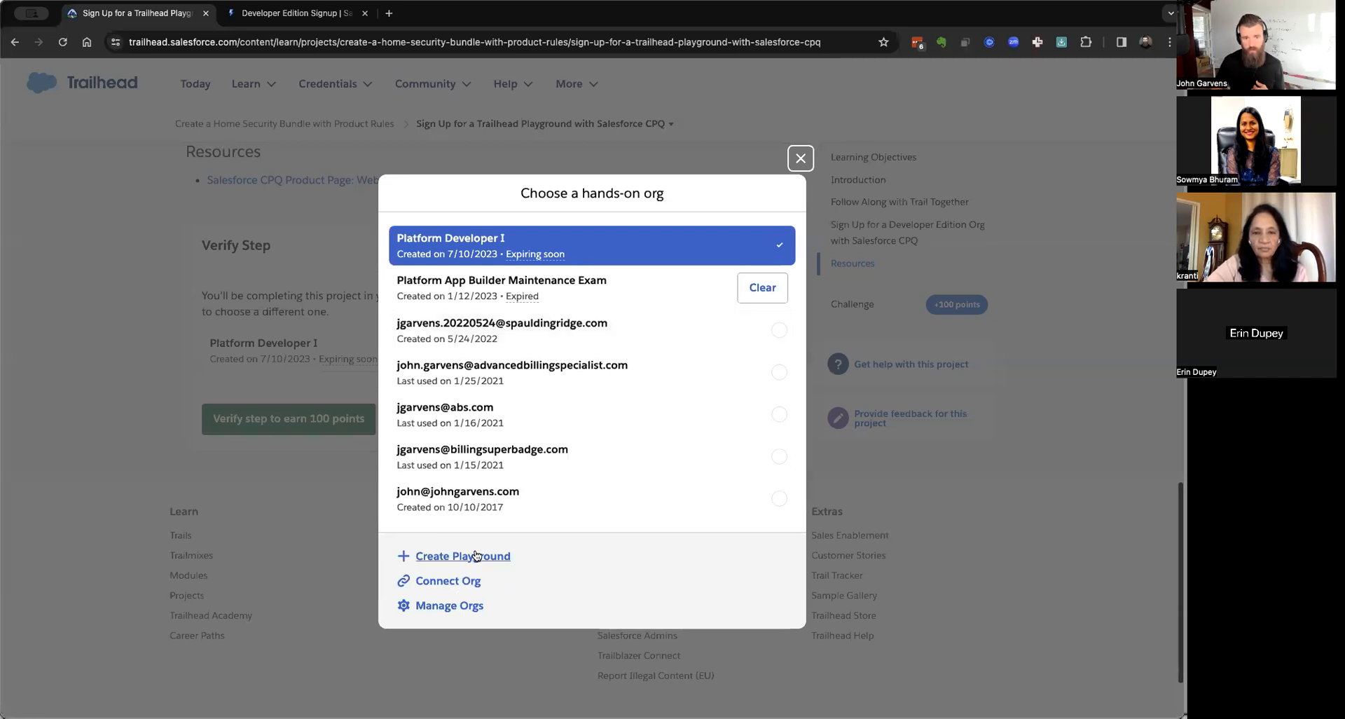
pyautogui.click(213, 572)
pyautogui.scroll(10, 213, 574)
pyautogui.scroll(6, 217, 582)
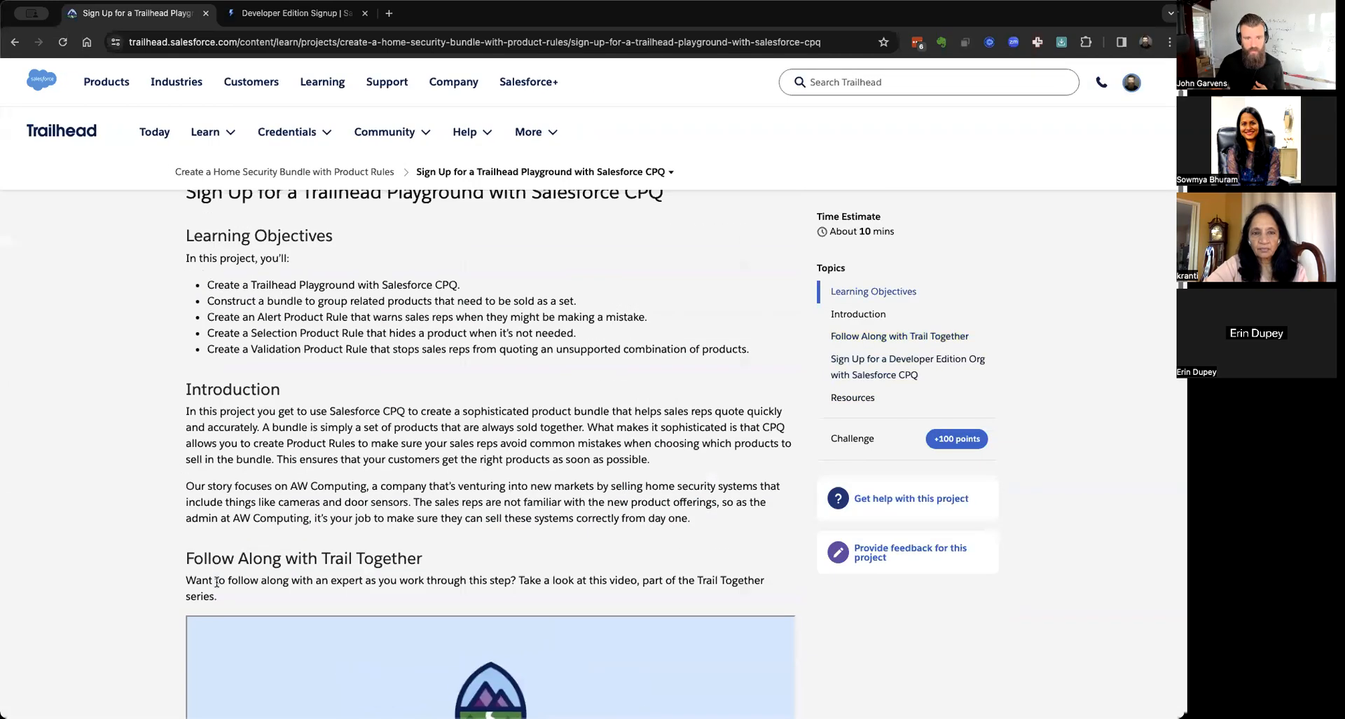
pyautogui.scroll(-7, 217, 582)
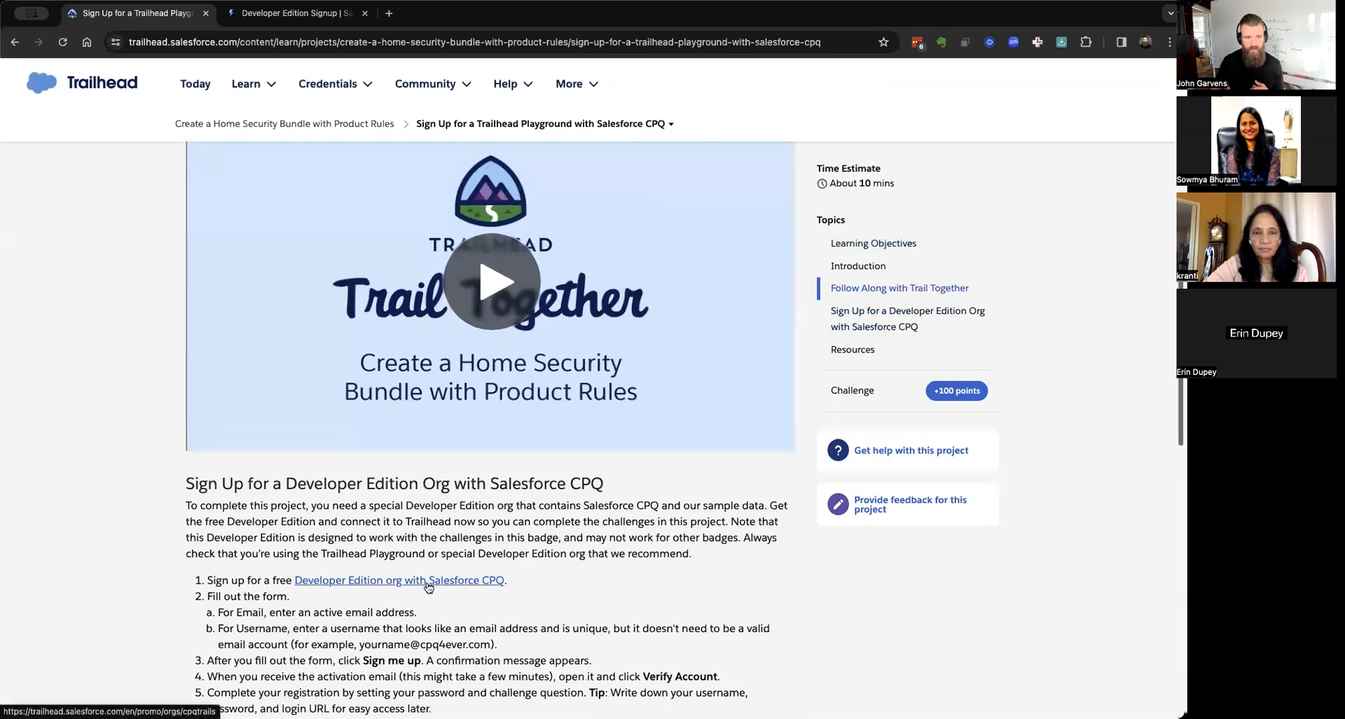
pyautogui.click(429, 582)
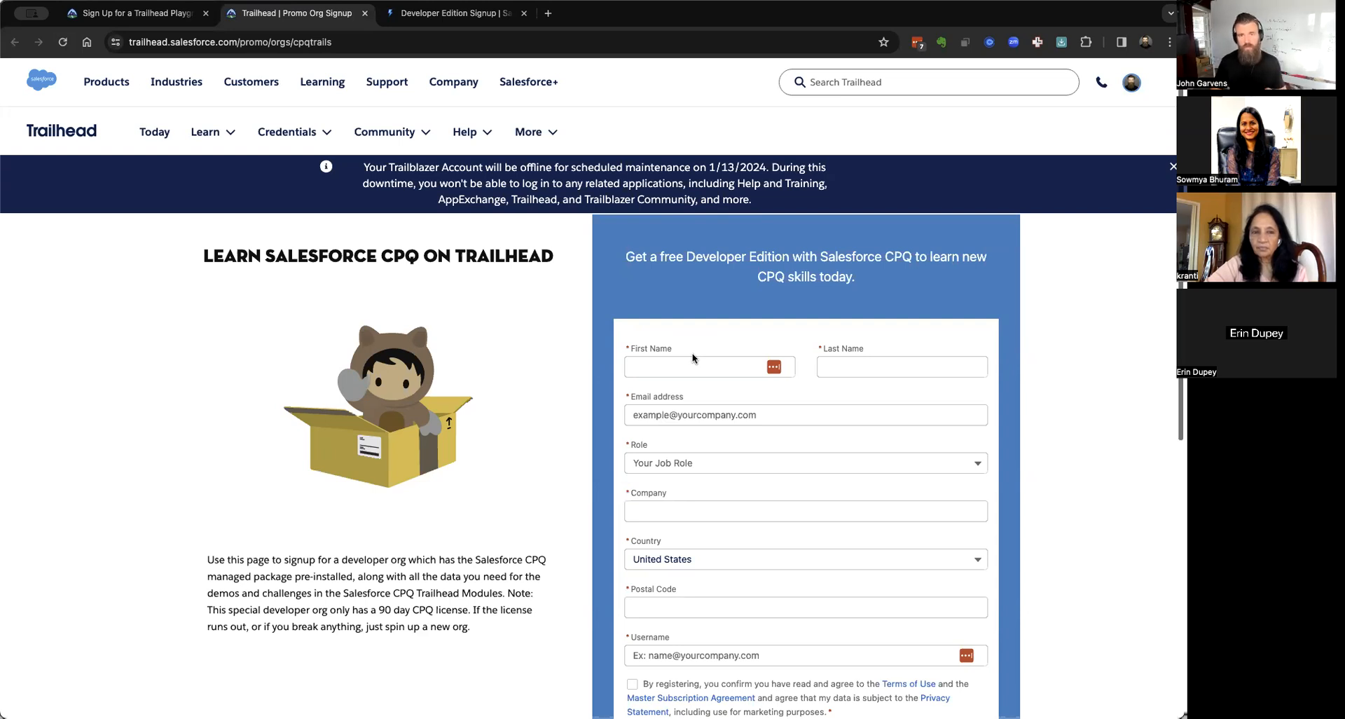
# Enter name and e-mail, role IT Manager/Executive, and company Revenue Cloud Office Hours.
pyautogui.click(677, 364)
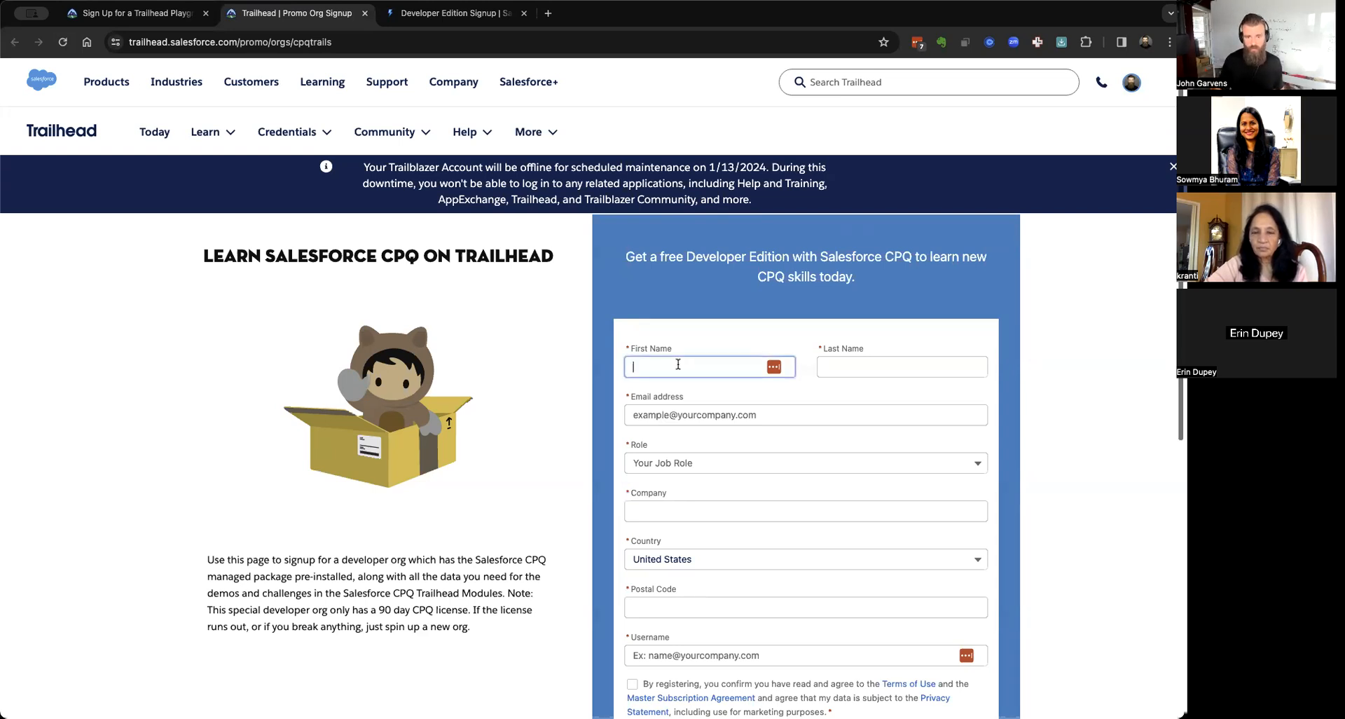
pyautogui.write('John')
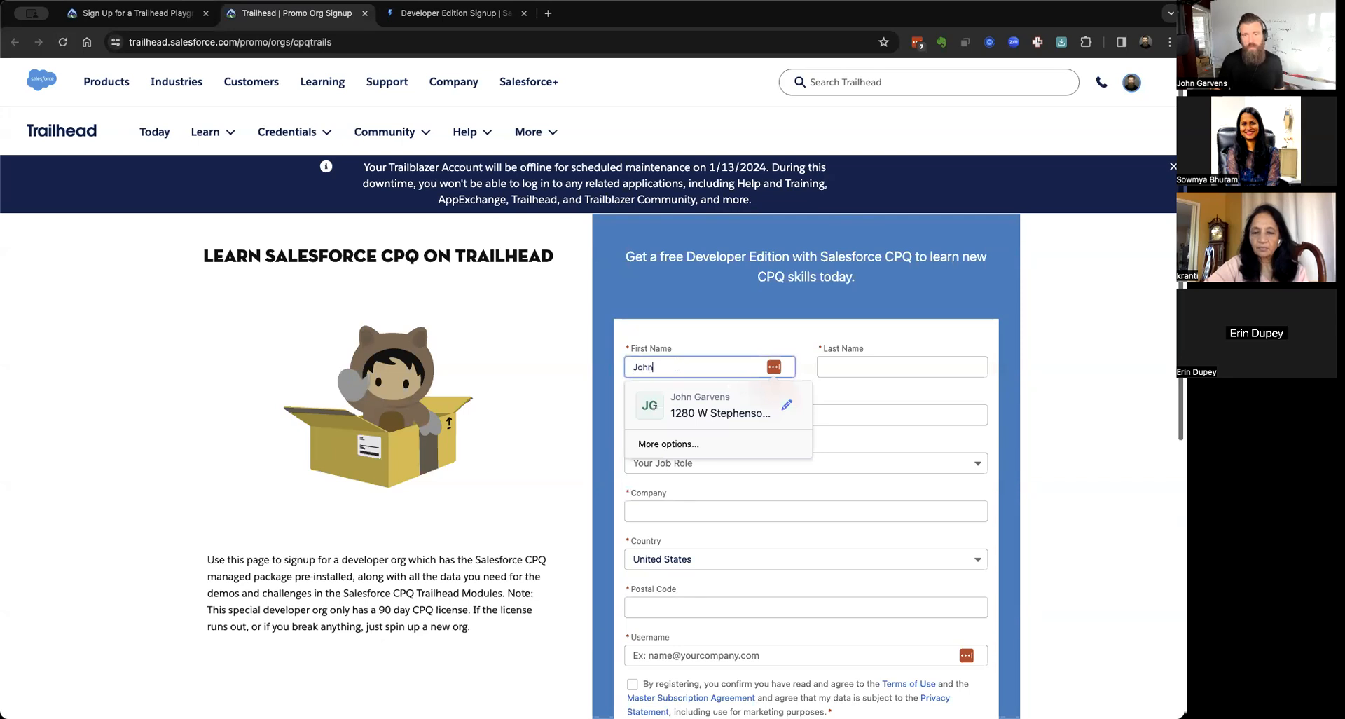
pyautogui.press('Tab')
pyautogui.write('Garvens')
pyautogui.press('Tab')
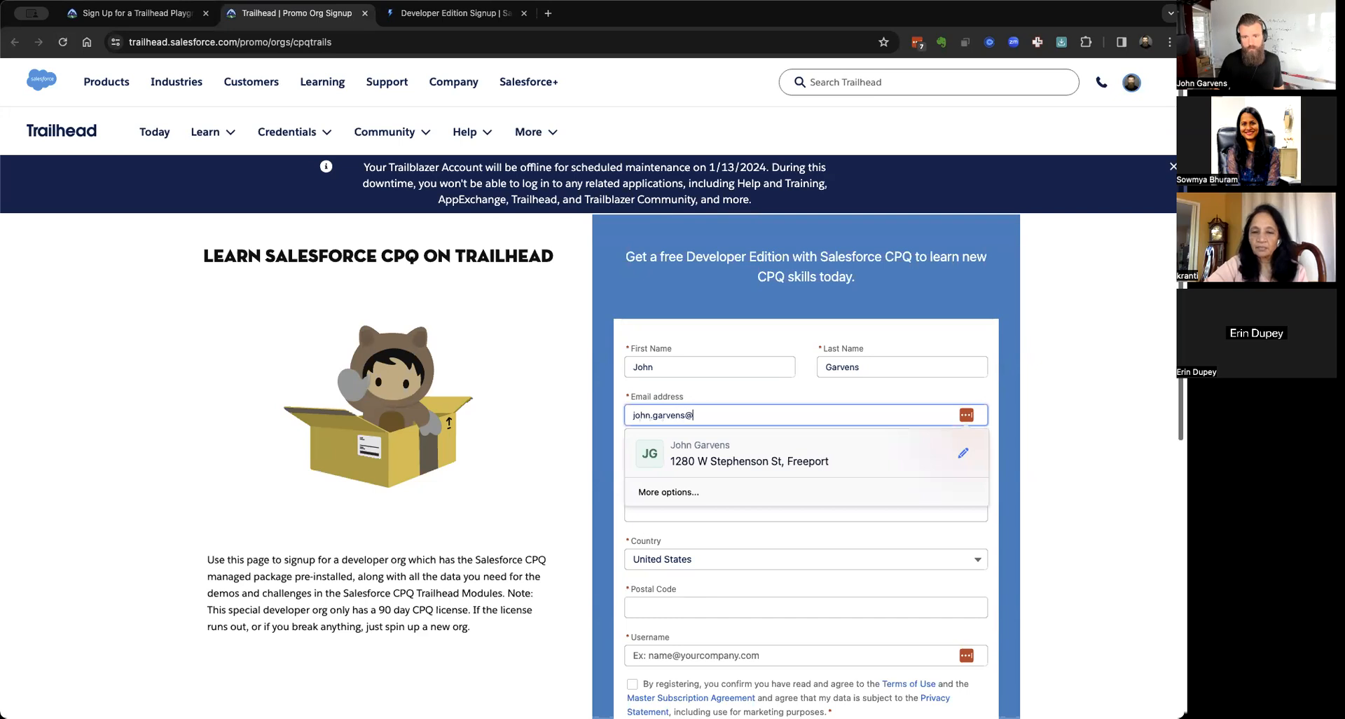
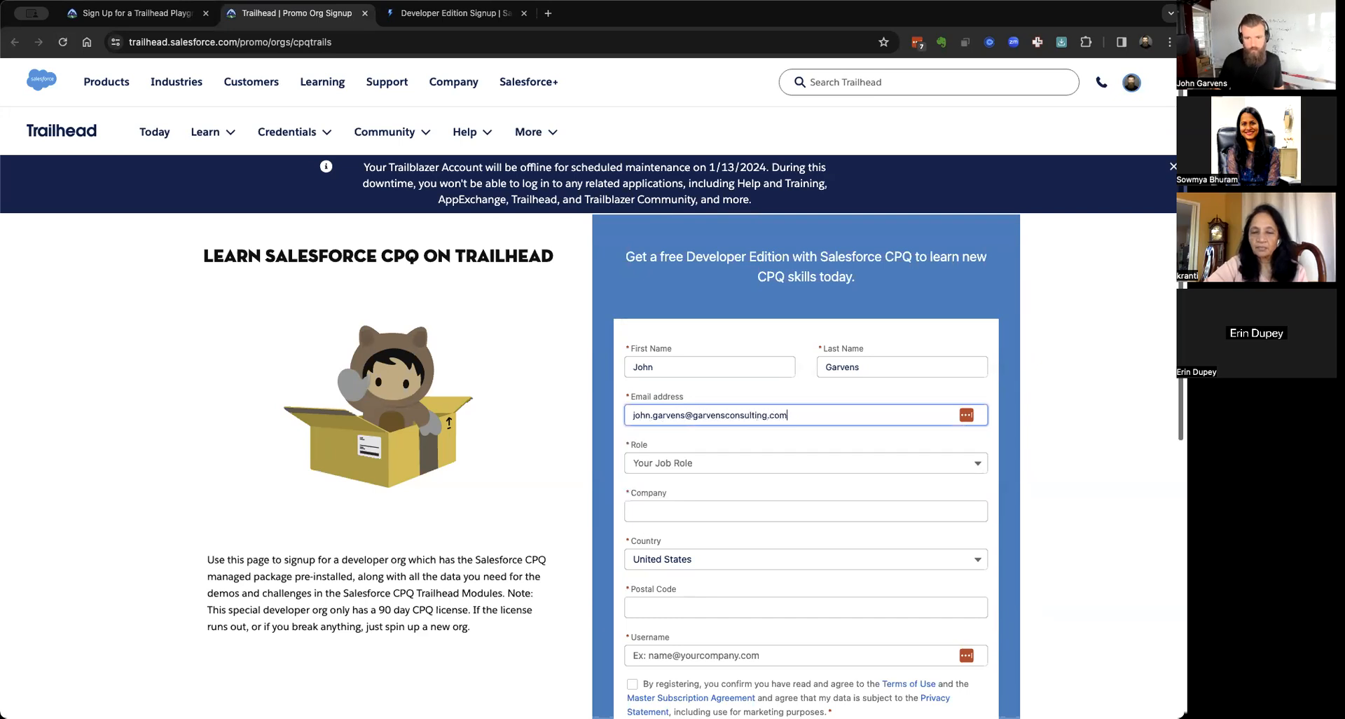
pyautogui.press('Tab')
pyautogui.click(667, 465)
pyautogui.click(685, 560)
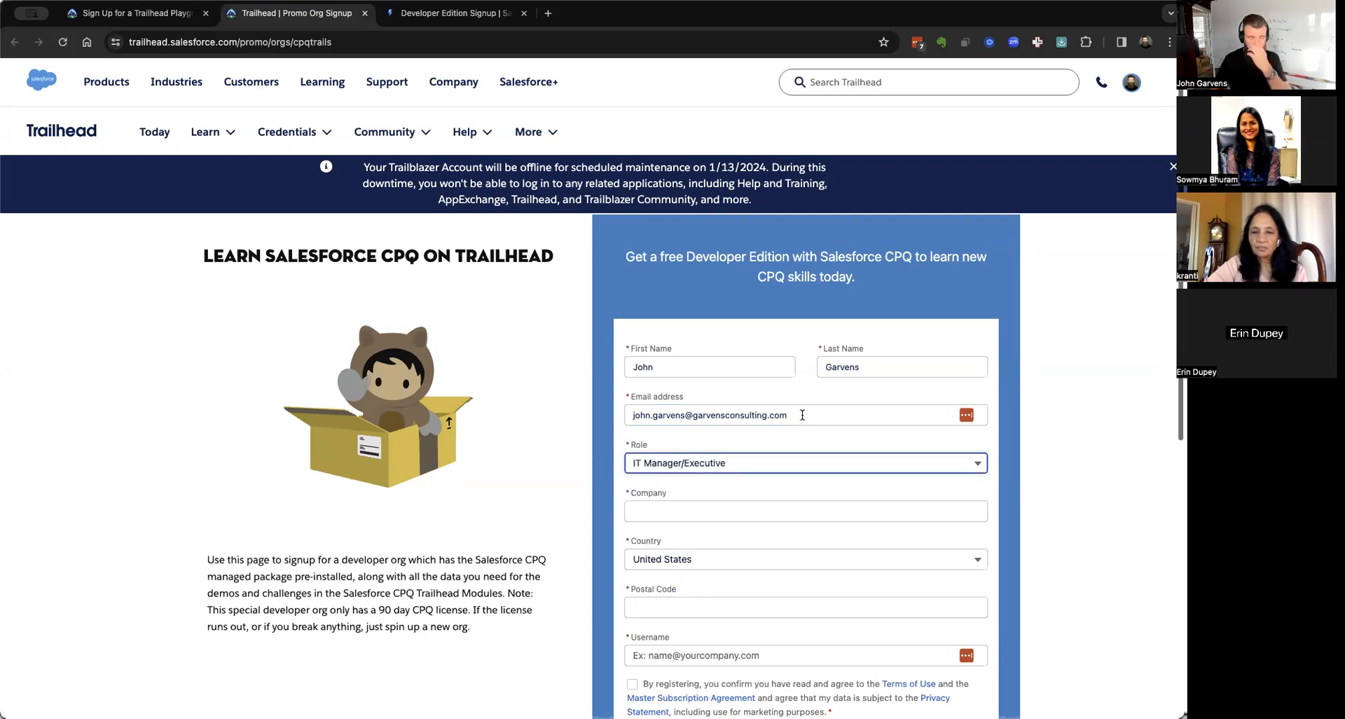
pyautogui.click(721, 515)
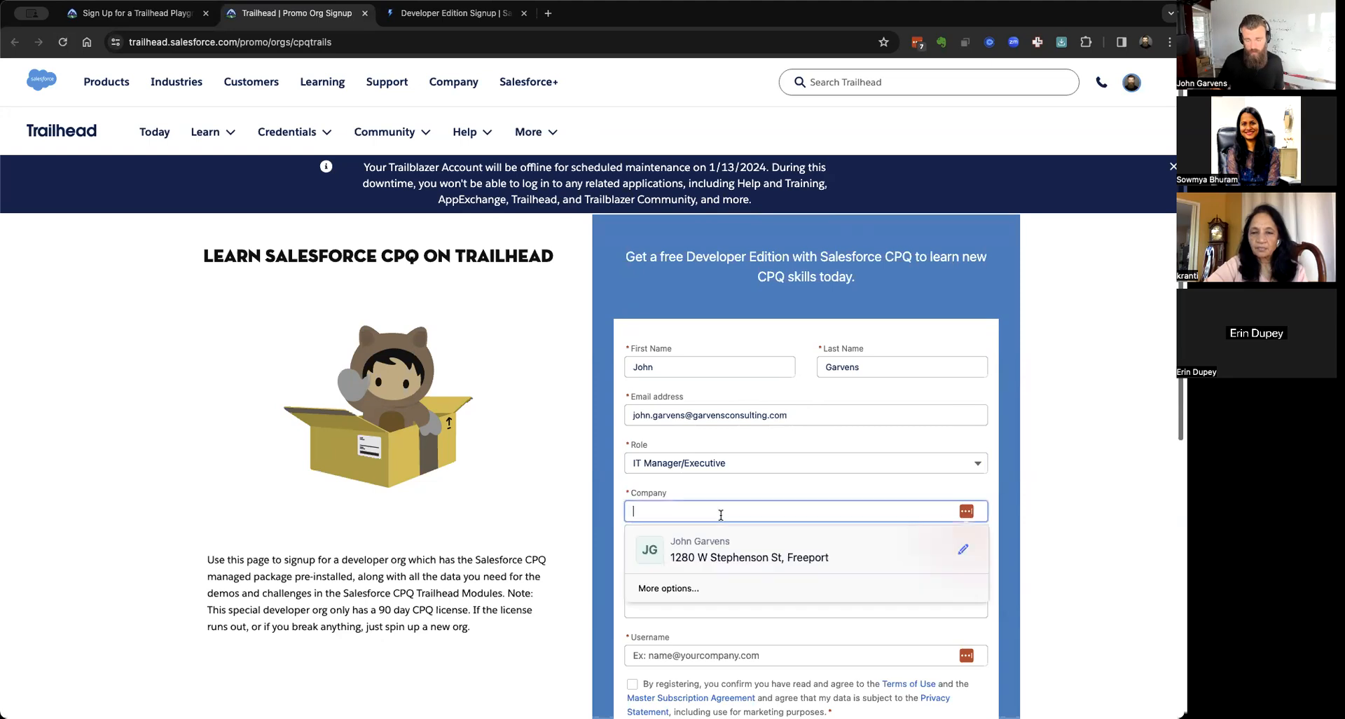
pyautogui.write('R')
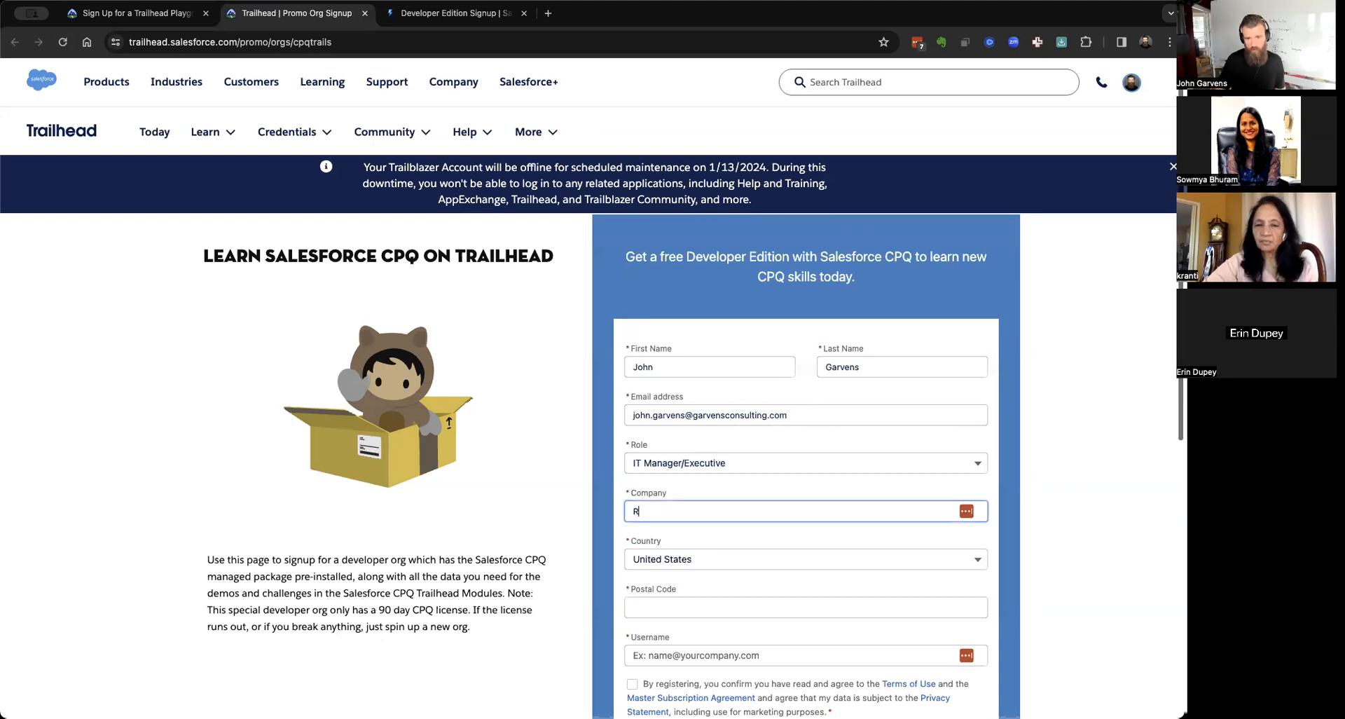
pyautogui.write('evenue Cloud')
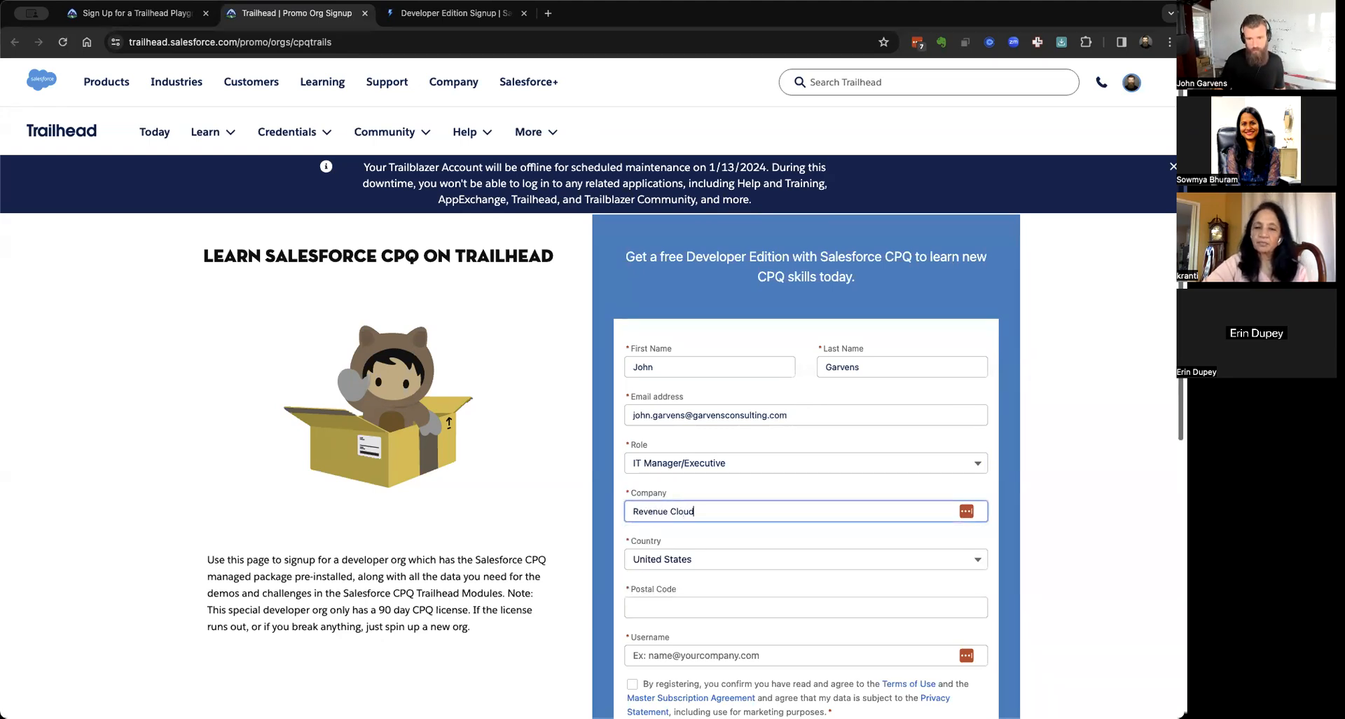
pyautogui.write(' Office Hours')
# Add postal code 61032 and a unique username, accept the terms, and sign up.
pyautogui.scroll(-3, 588, 434)
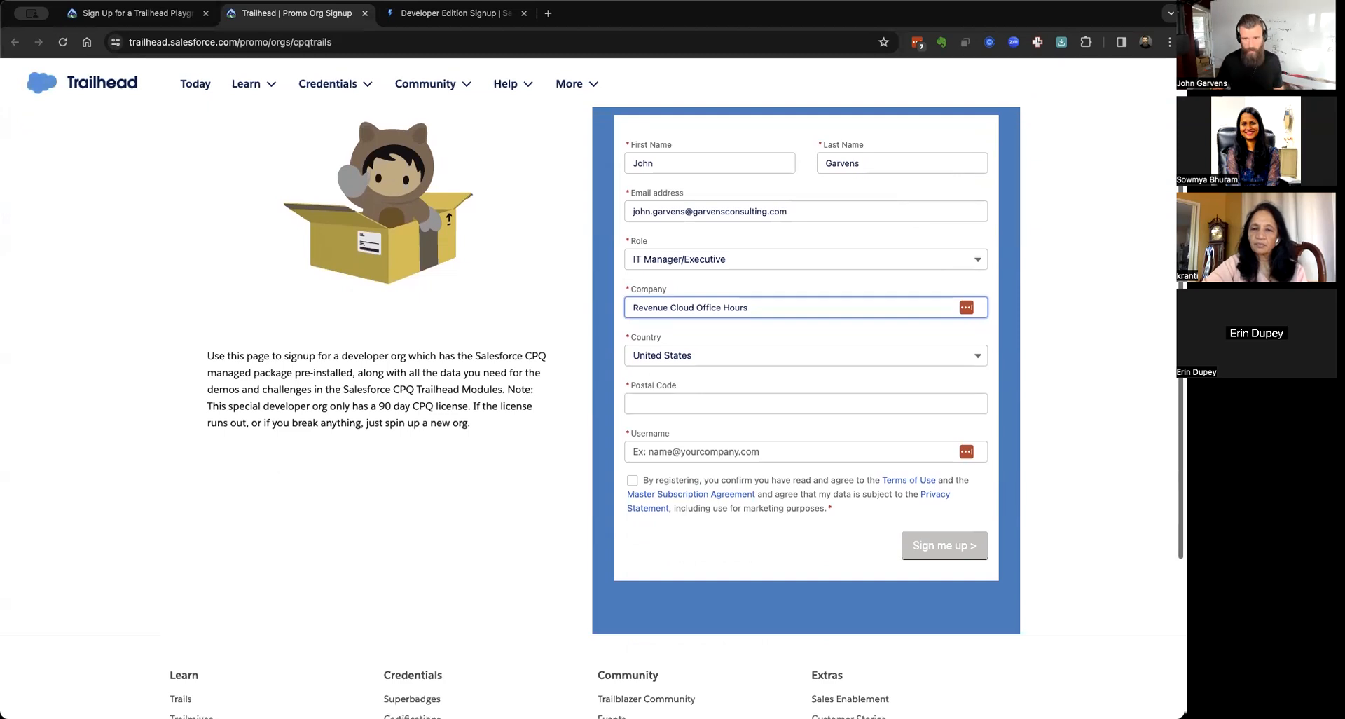
pyautogui.click(701, 404)
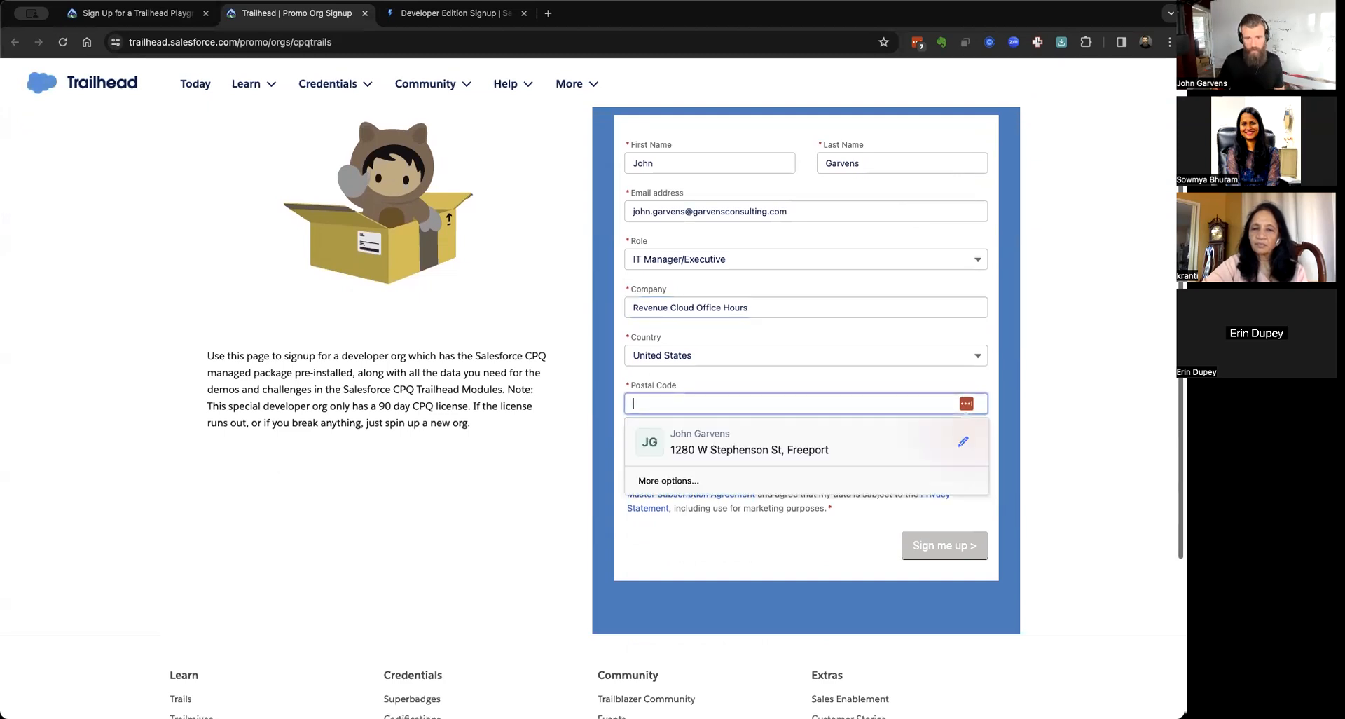
pyautogui.write('61032')
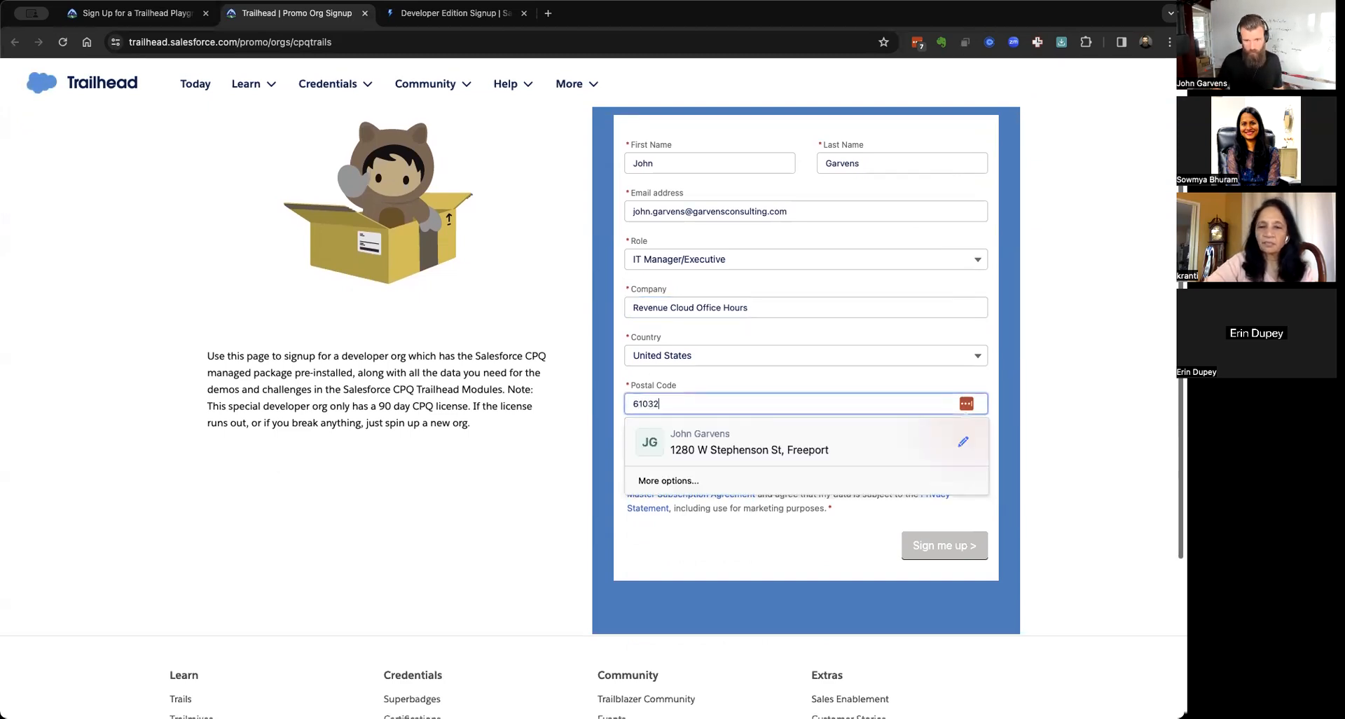
pyautogui.click(533, 503)
pyautogui.click(719, 452)
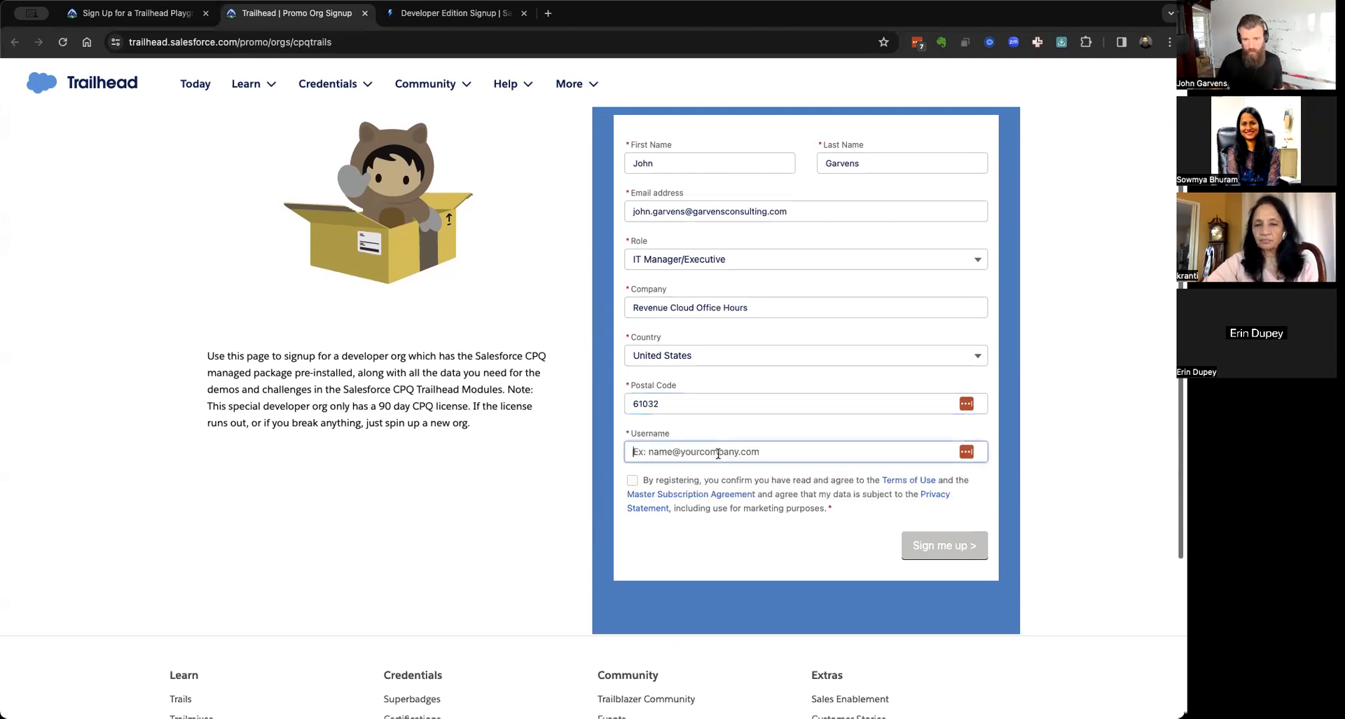
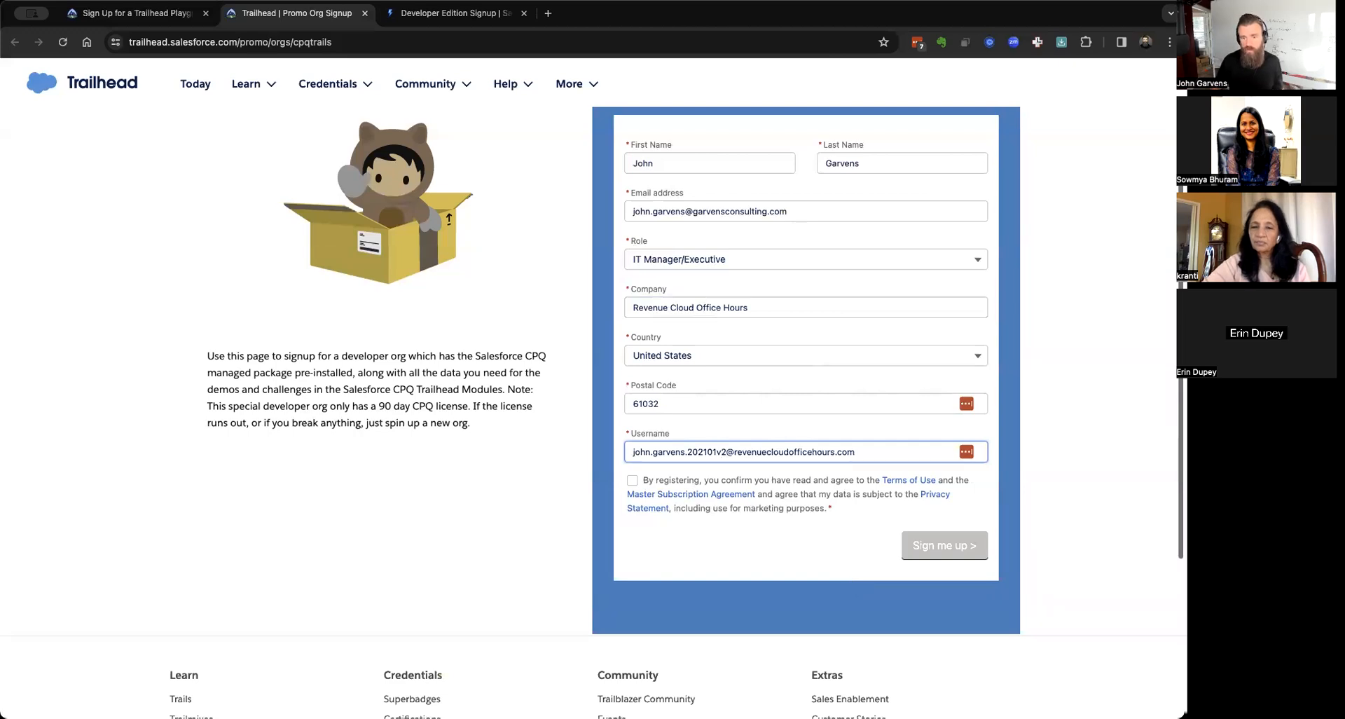
pyautogui.click(632, 480)
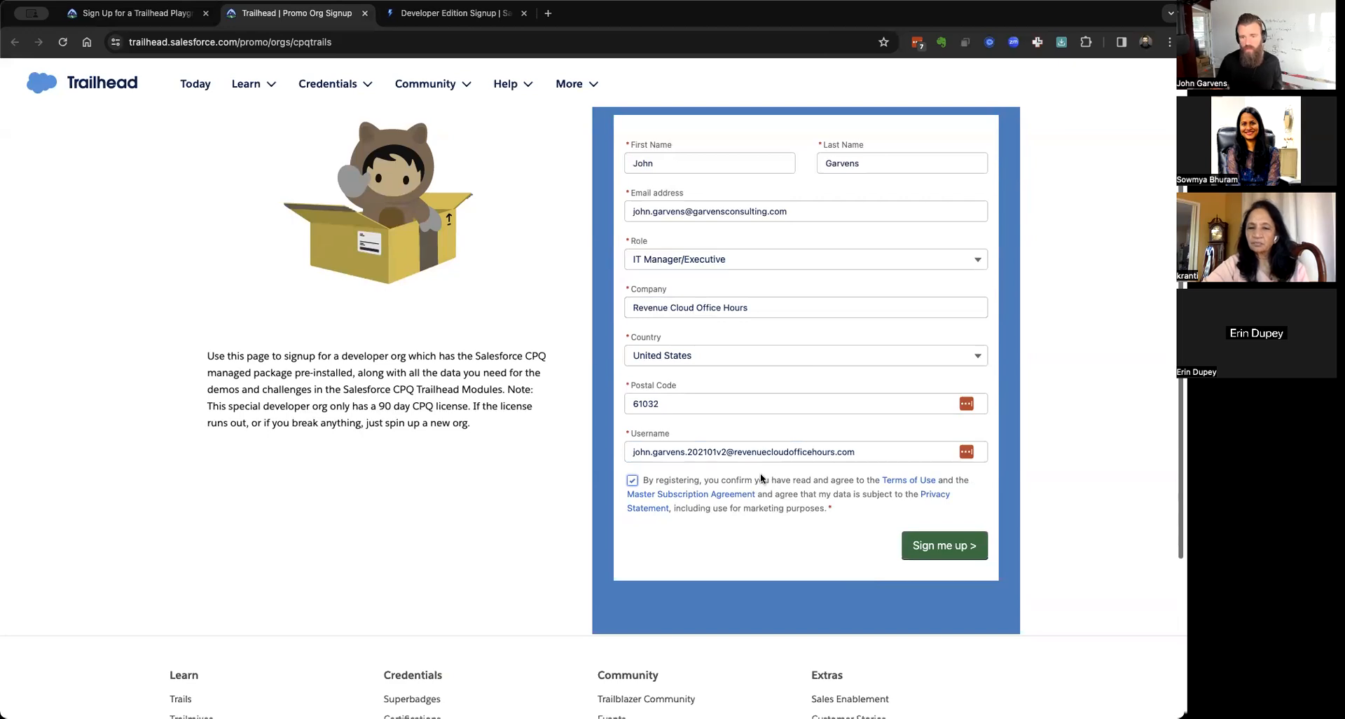
pyautogui.click(944, 549)
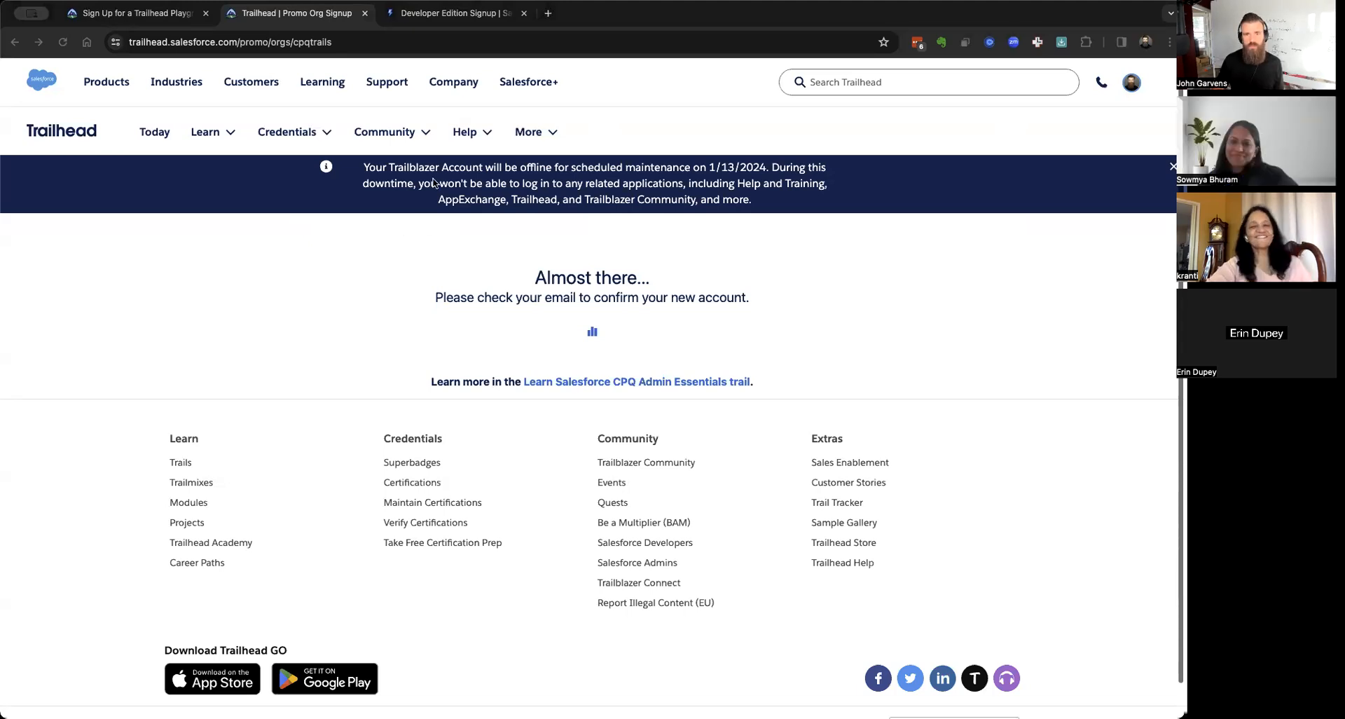
# Bring the Gmail 'Welcome to Salesforce: Verify' email into the browser window.
pyautogui.moveTo(439, 33); pyautogui.dragTo(451, 15)
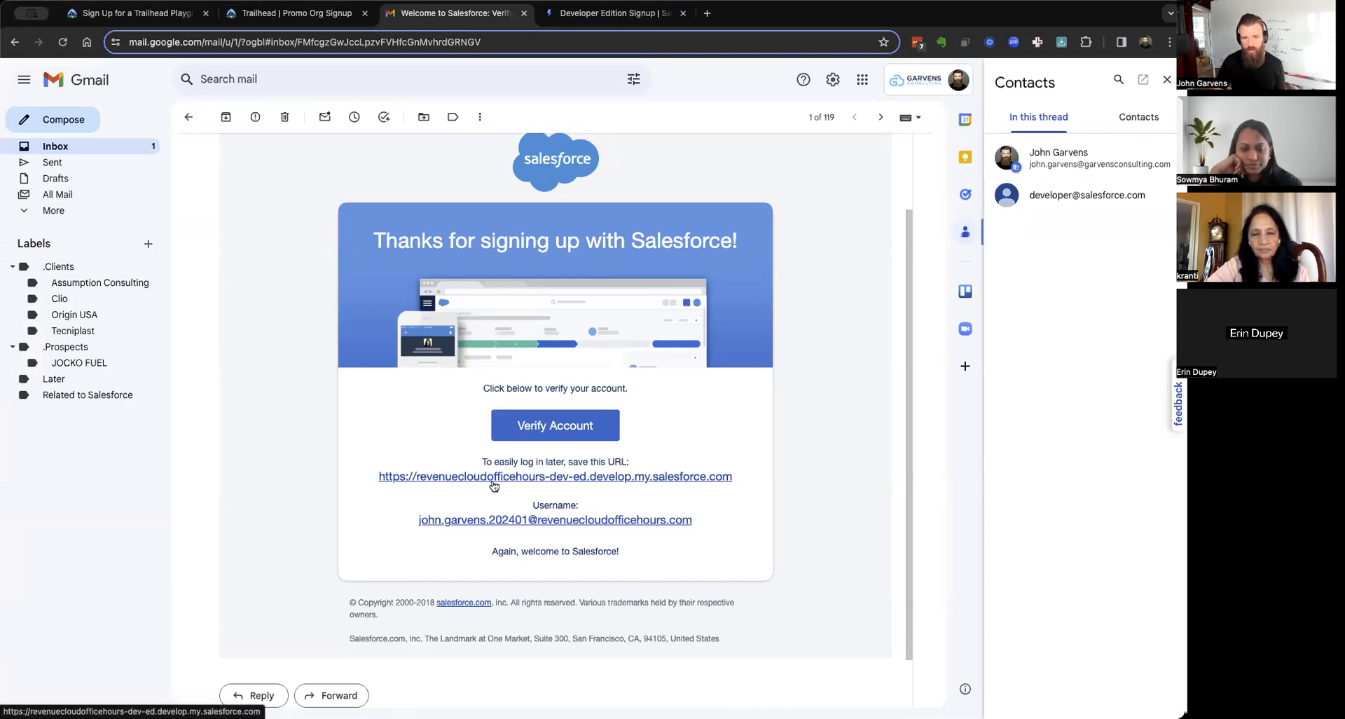
# Verify the account from the email, close the setup page, and start a new browser tab.
pyautogui.click(553, 427)
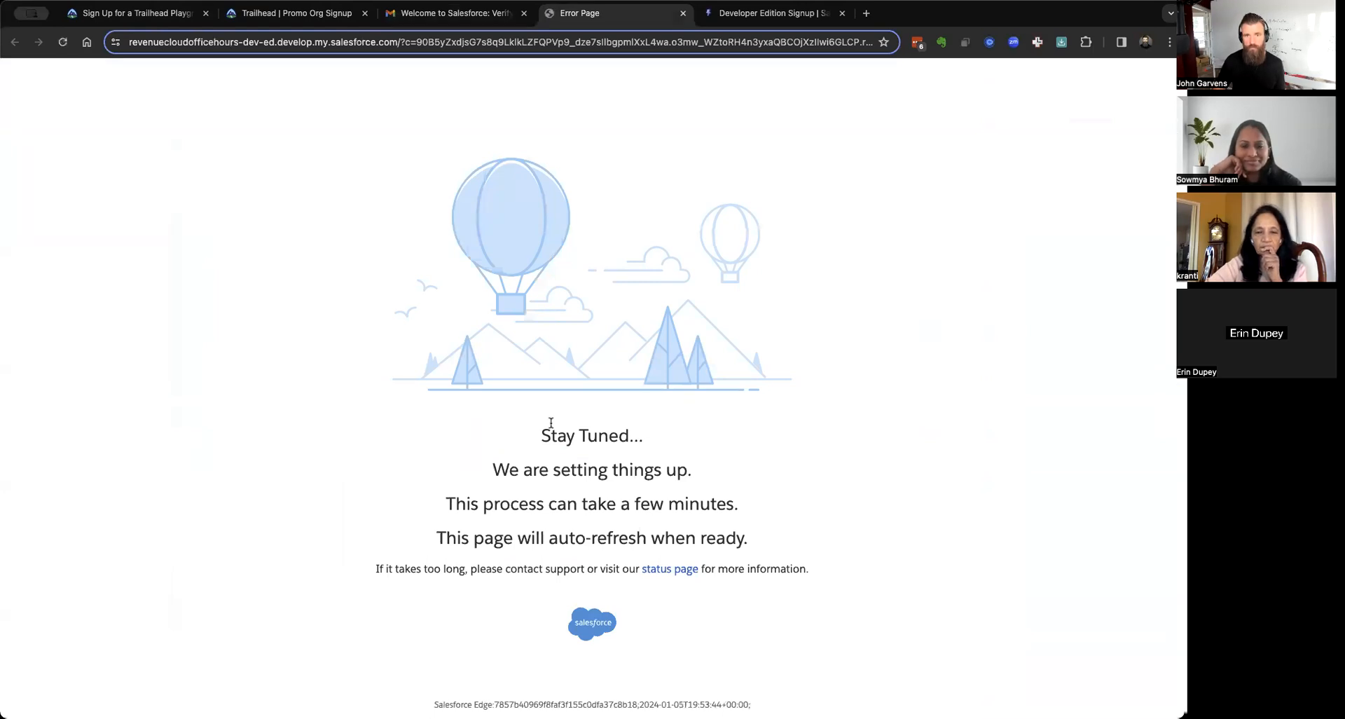
pyautogui.click(684, 13)
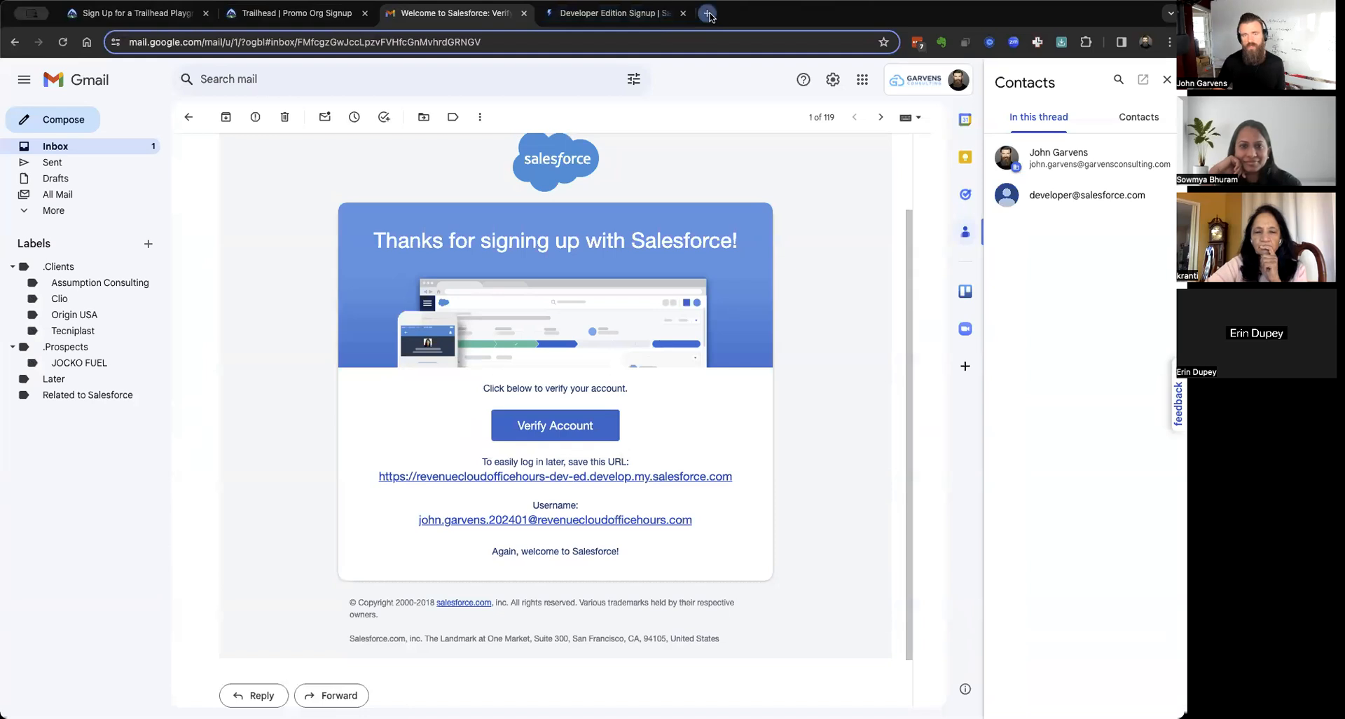
pyautogui.click(709, 14)
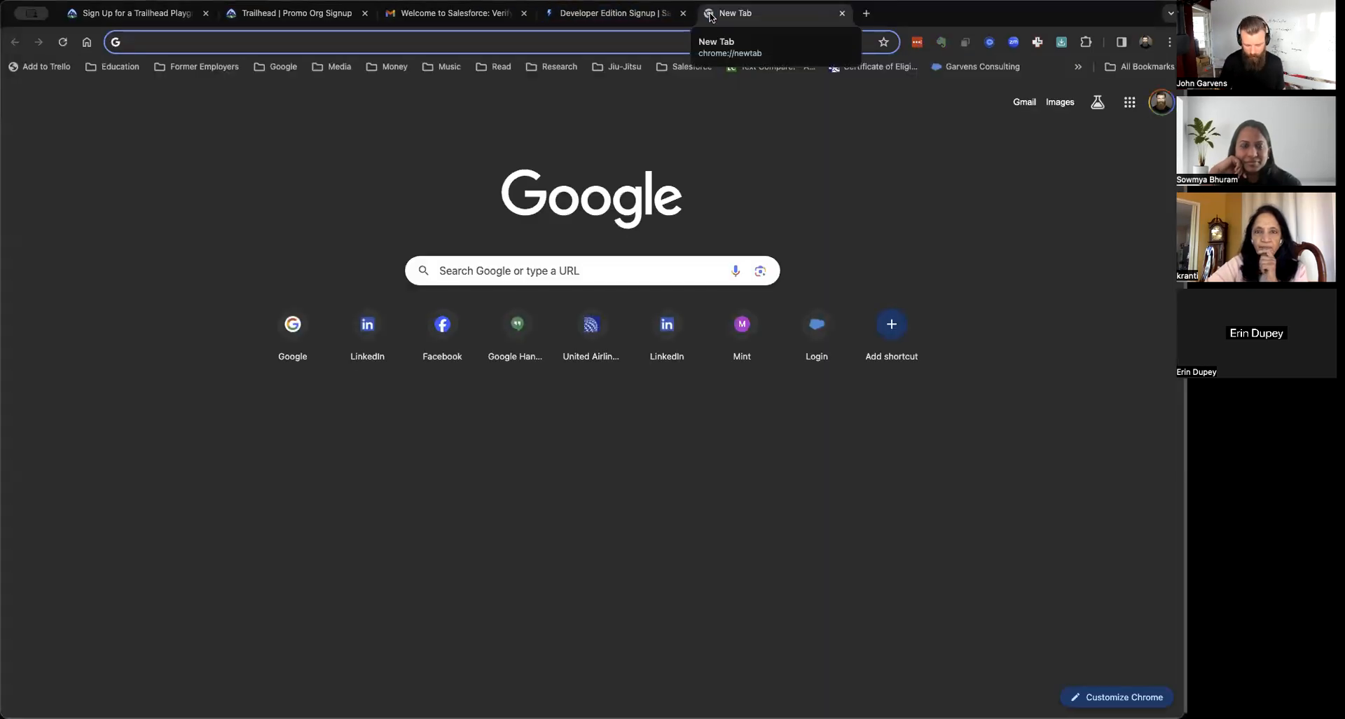
# Load the steelbrick Installcpq page from the 'ste' address suggestion, then edit its address.
pyautogui.write('ste')
pyautogui.press('Return')
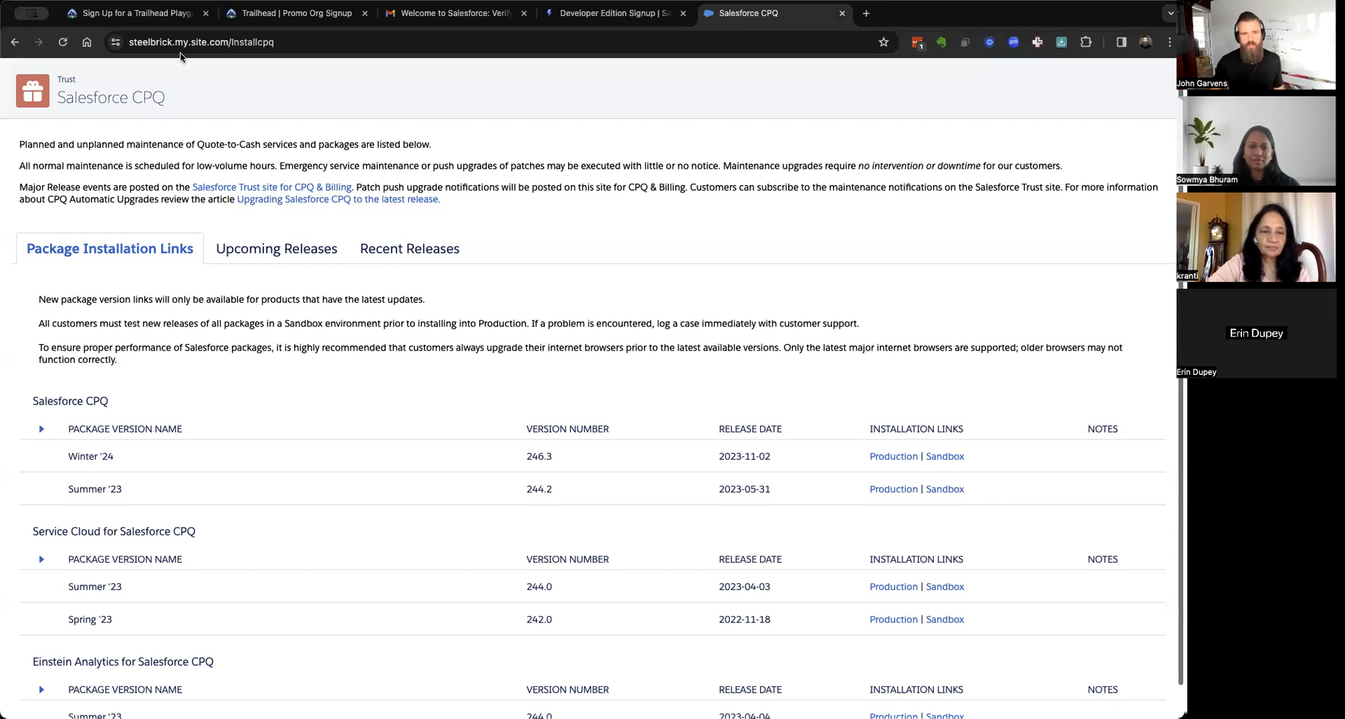
pyautogui.click(290, 43)
pyautogui.click(291, 44)
pyautogui.press('BackSpace')
pyautogui.press('BackSpace')
pyautogui.press('BackSpace')
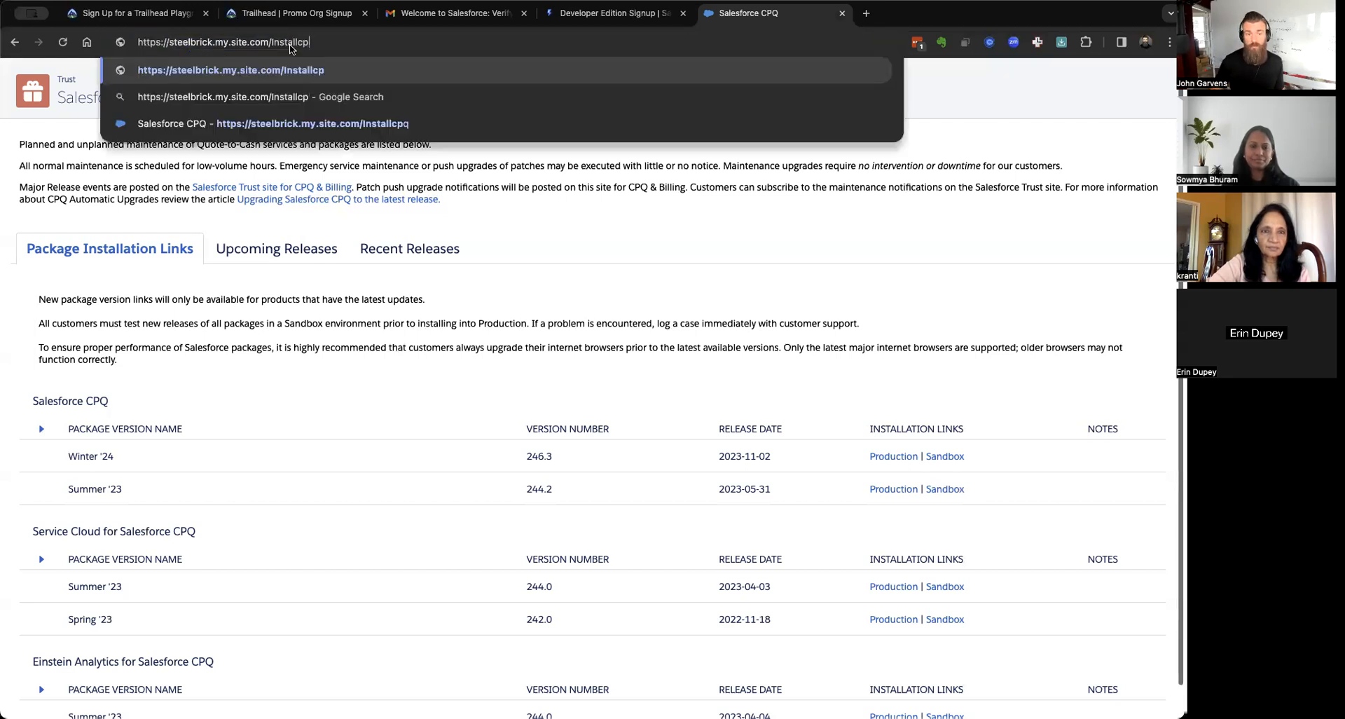
pyautogui.write('billing')
pyautogui.press('Return')
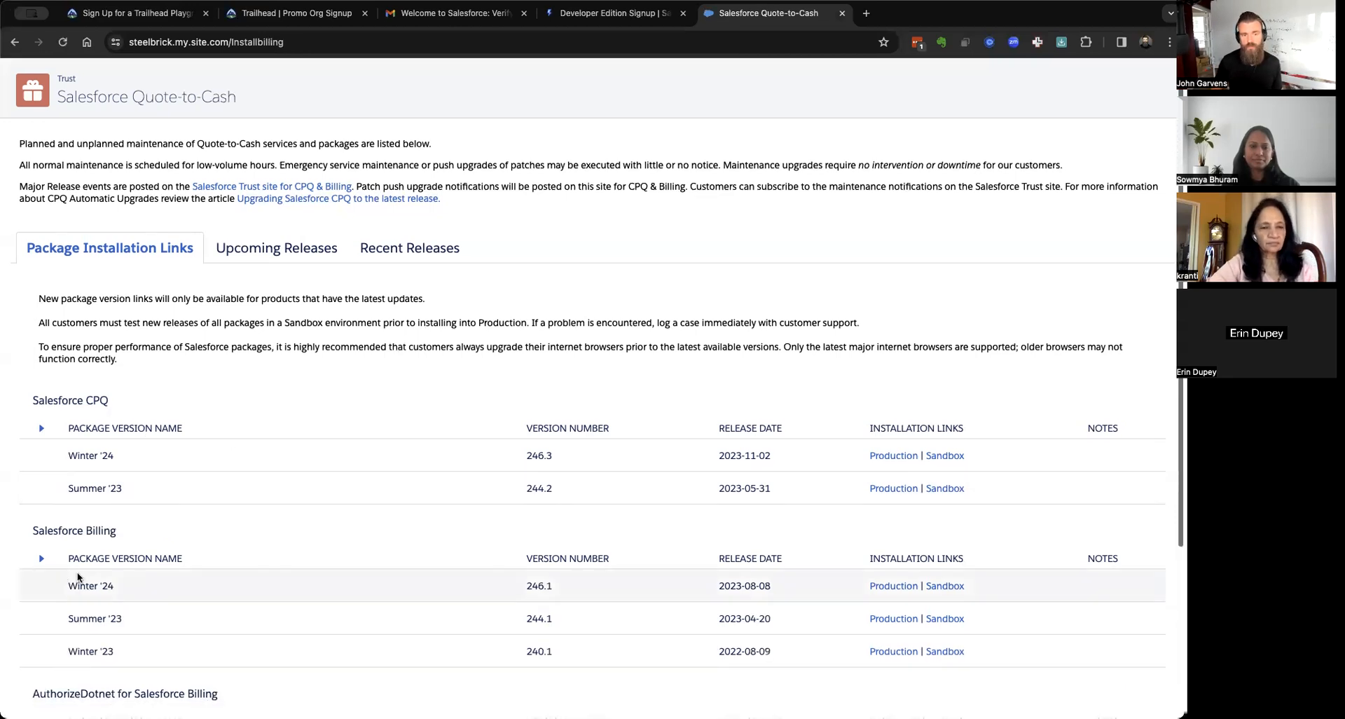
pyautogui.click(292, 42)
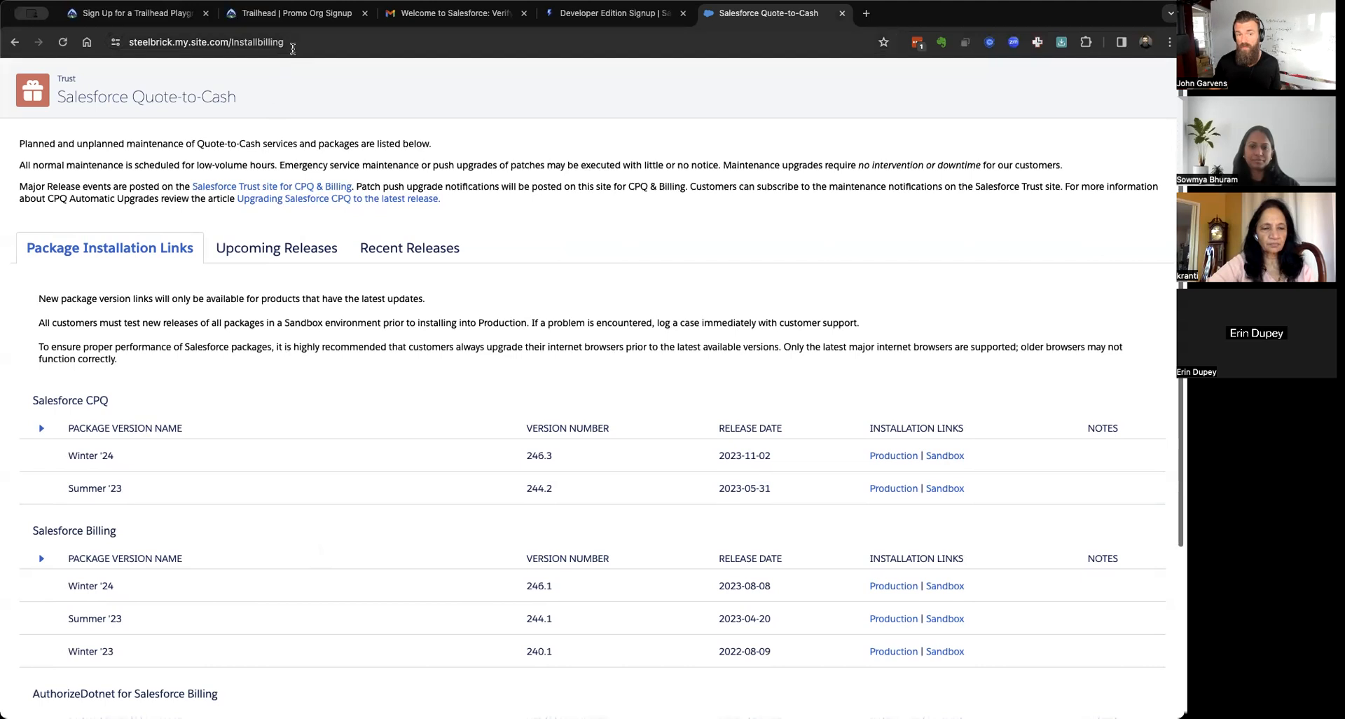
pyautogui.press('BackSpace')
pyautogui.press('BackSpace')
pyautogui.press('BackSpace')
pyautogui.press('BackSpace')
pyautogui.press('BackSpace')
pyautogui.press('BackSpace')
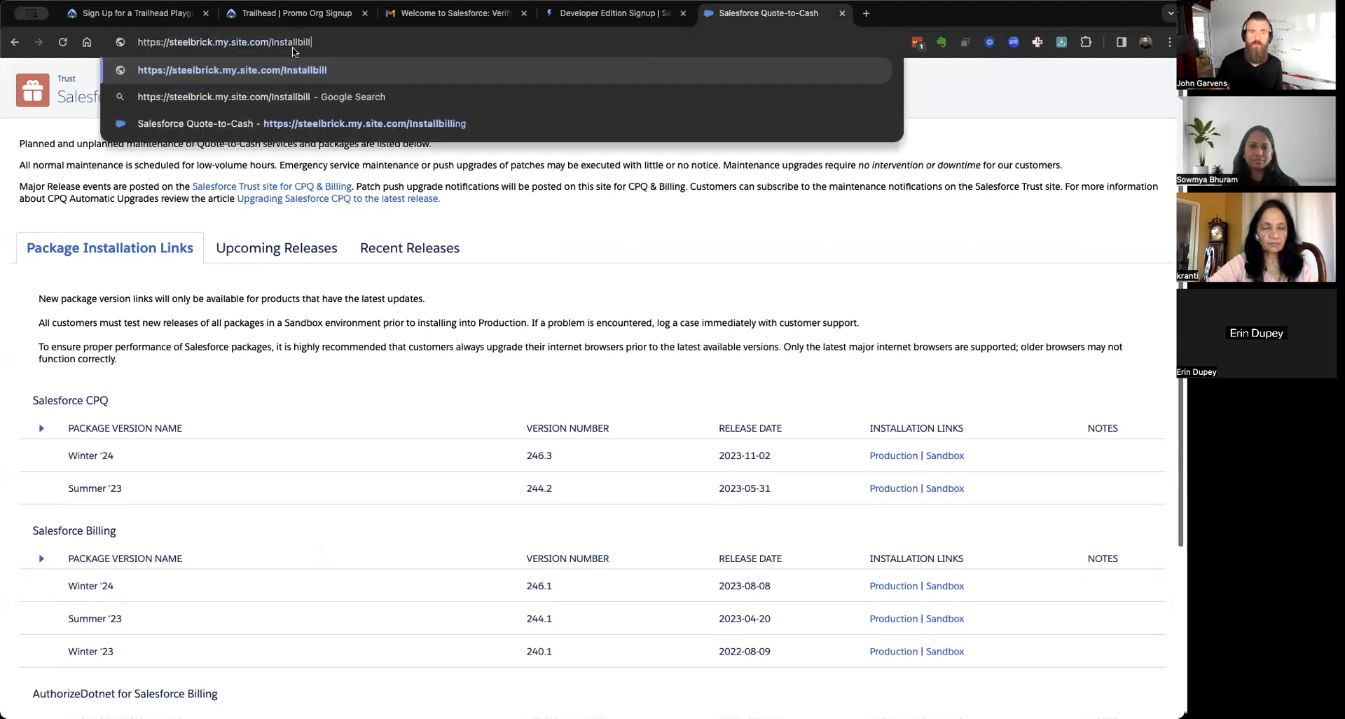
pyautogui.press('BackSpace')
pyautogui.write('aa')
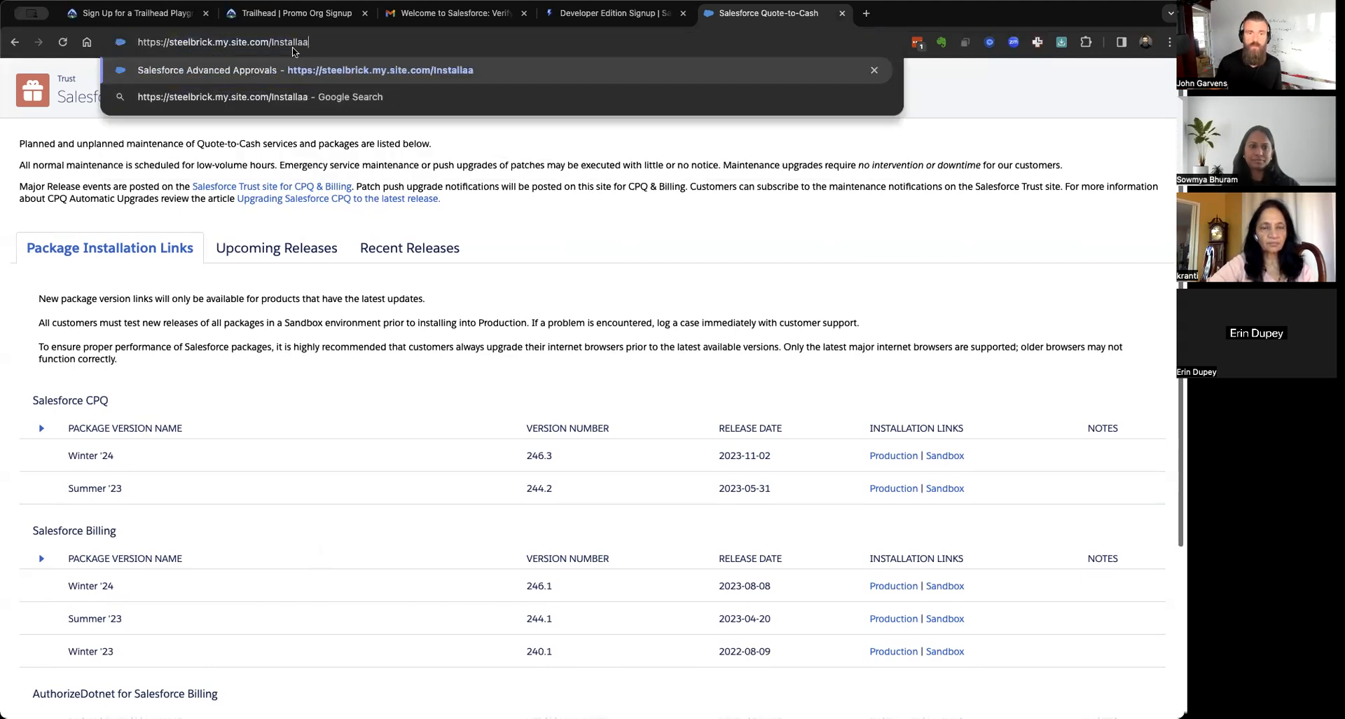
pyautogui.press('Return')
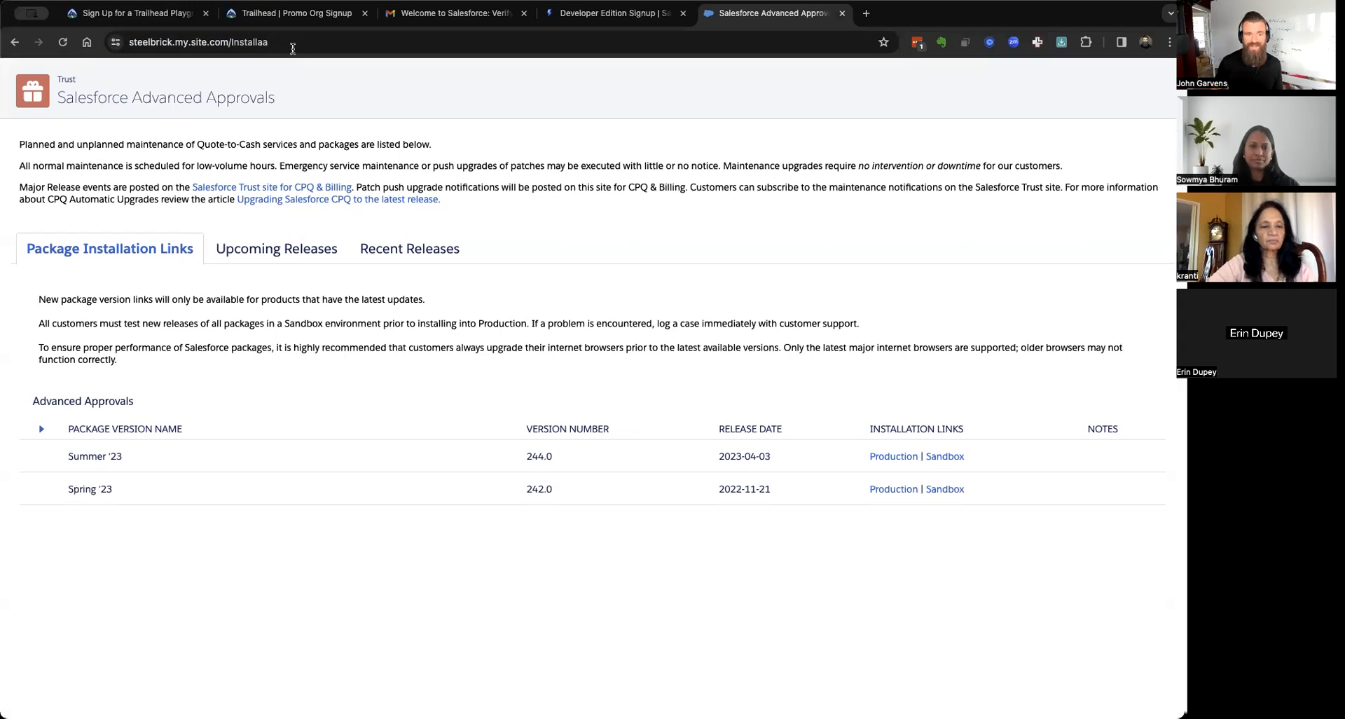
pyautogui.hscroll(-5, 515, 390)
pyautogui.scroll(-4, 514, 390)
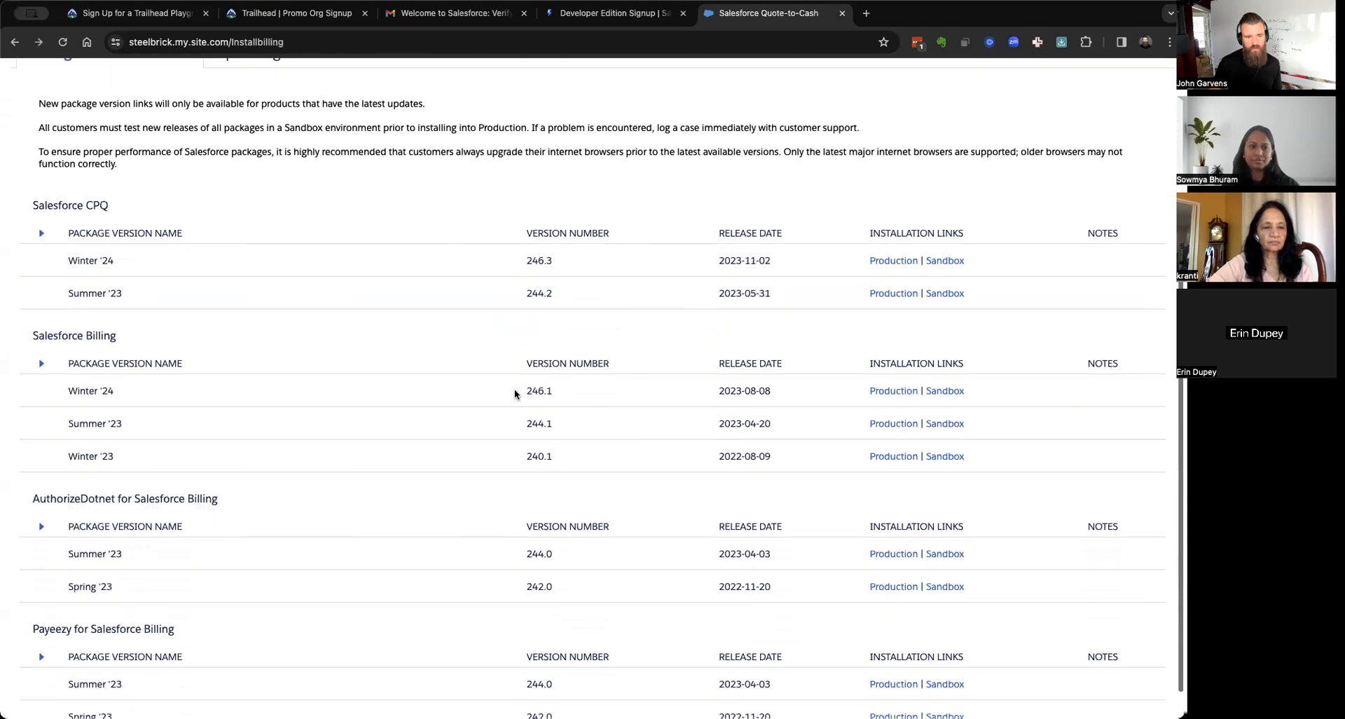
pyautogui.hscroll(-5, 515, 389)
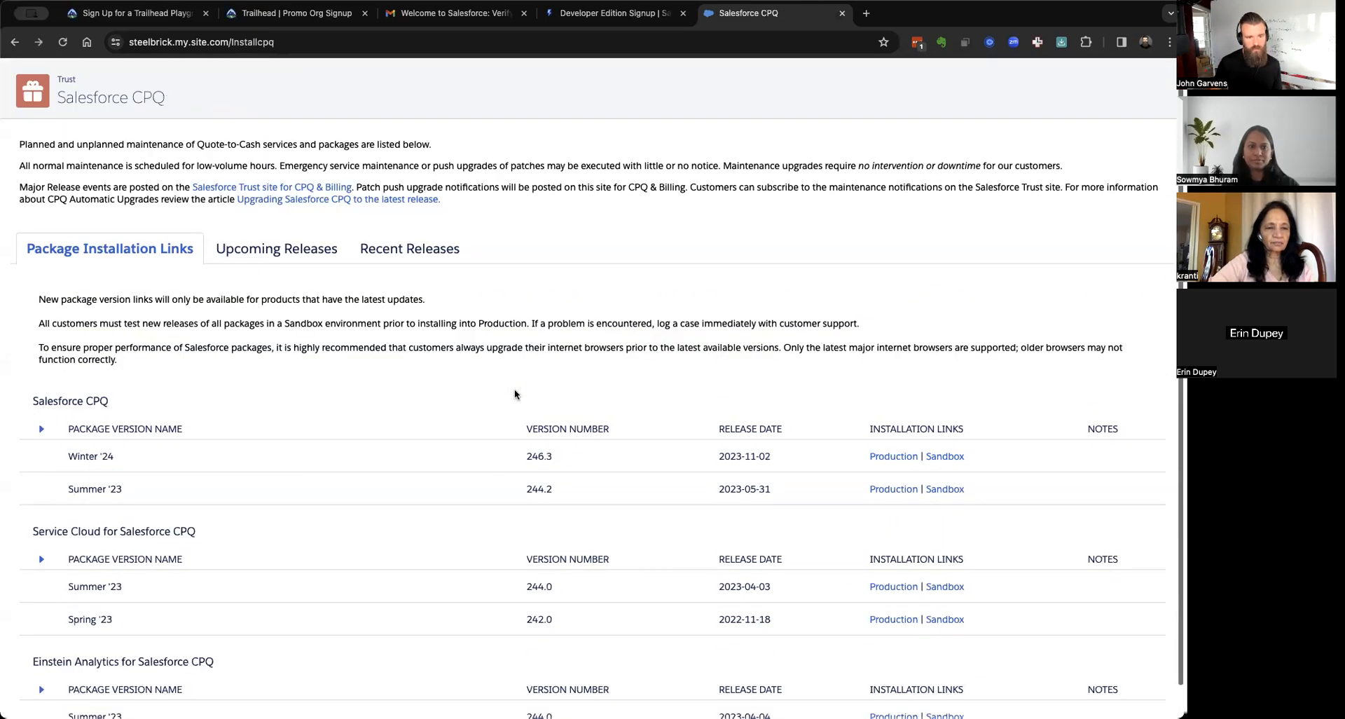
pyautogui.scroll(-1, 514, 394)
pyautogui.scroll(1, 514, 394)
pyautogui.scroll(1, 514, 393)
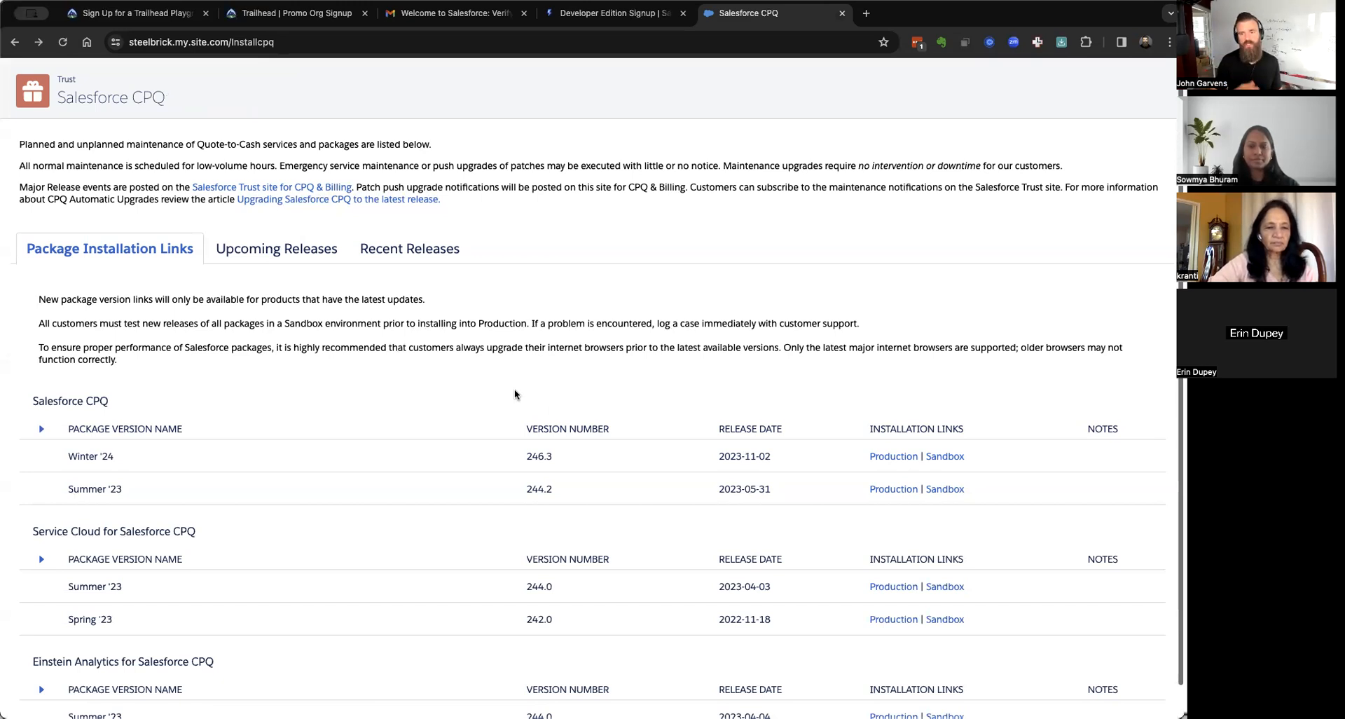
pyautogui.scroll(-1, 514, 394)
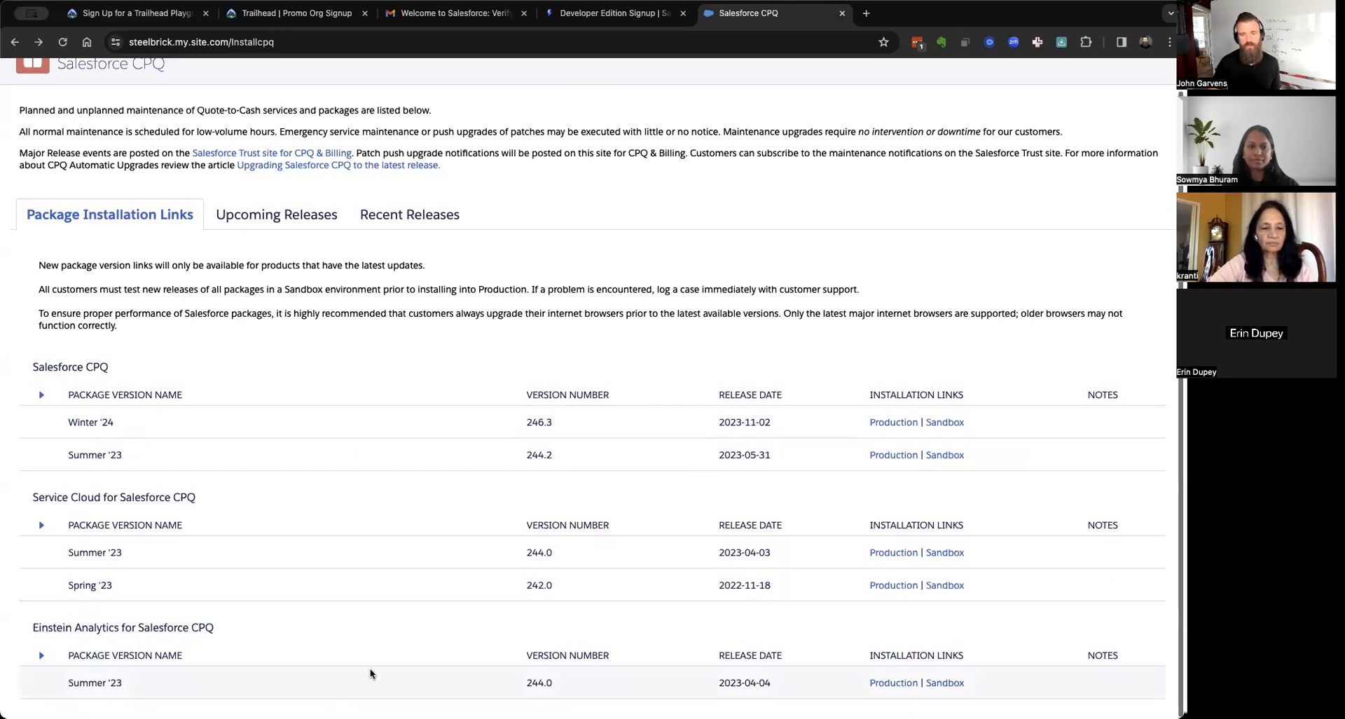
pyautogui.hscroll(5, 370, 674)
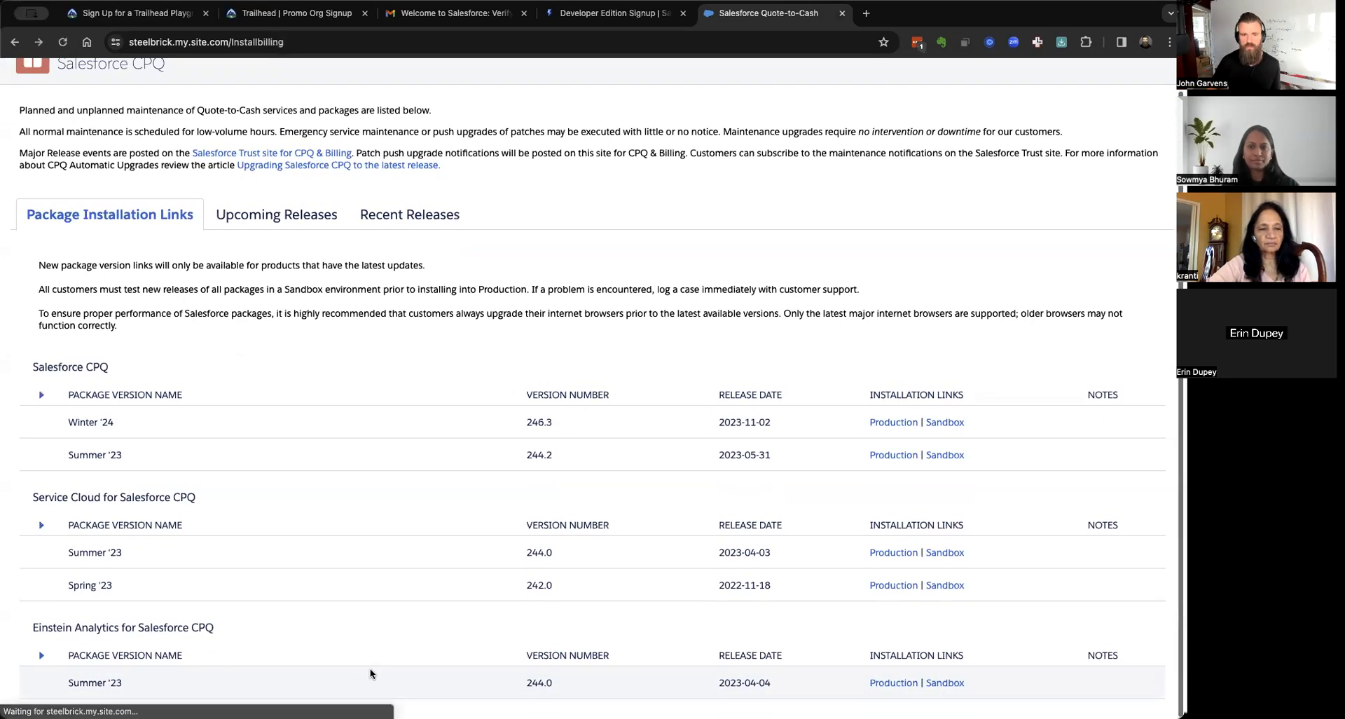
pyautogui.scroll(-5, 370, 671)
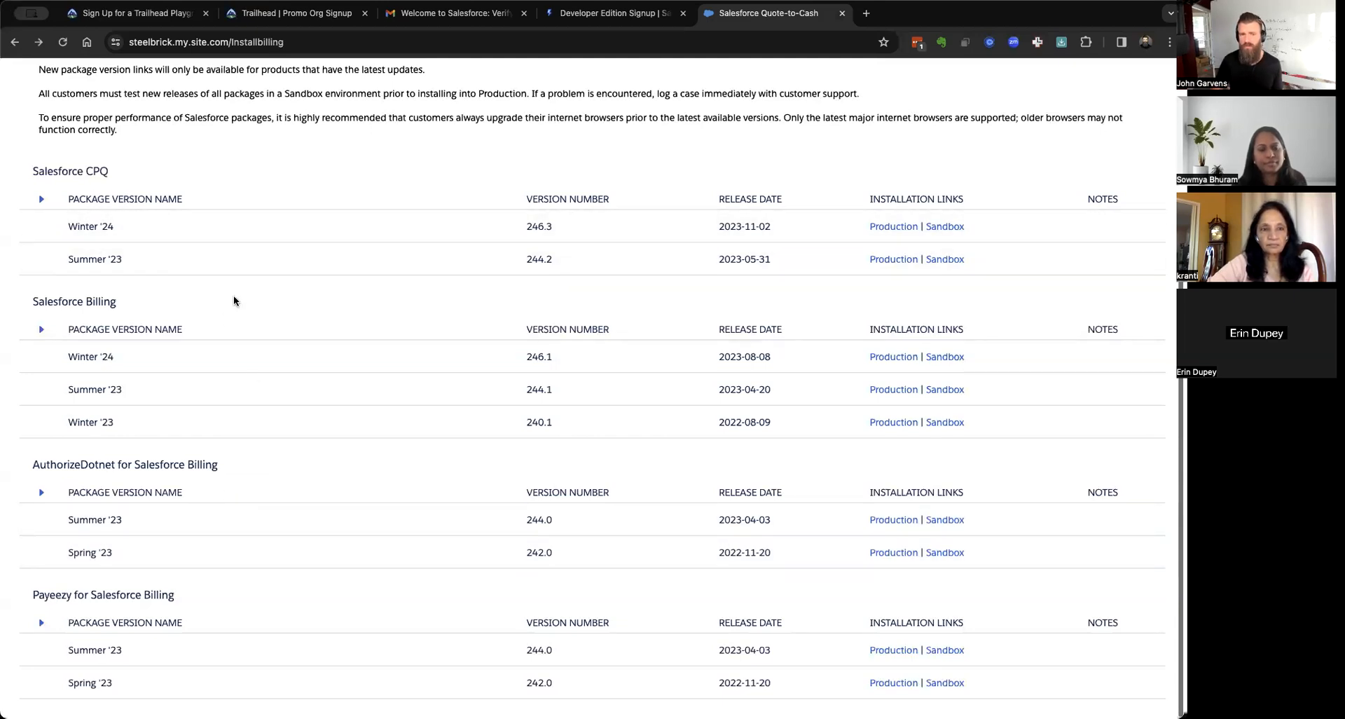
pyautogui.hscroll(-5, 233, 295)
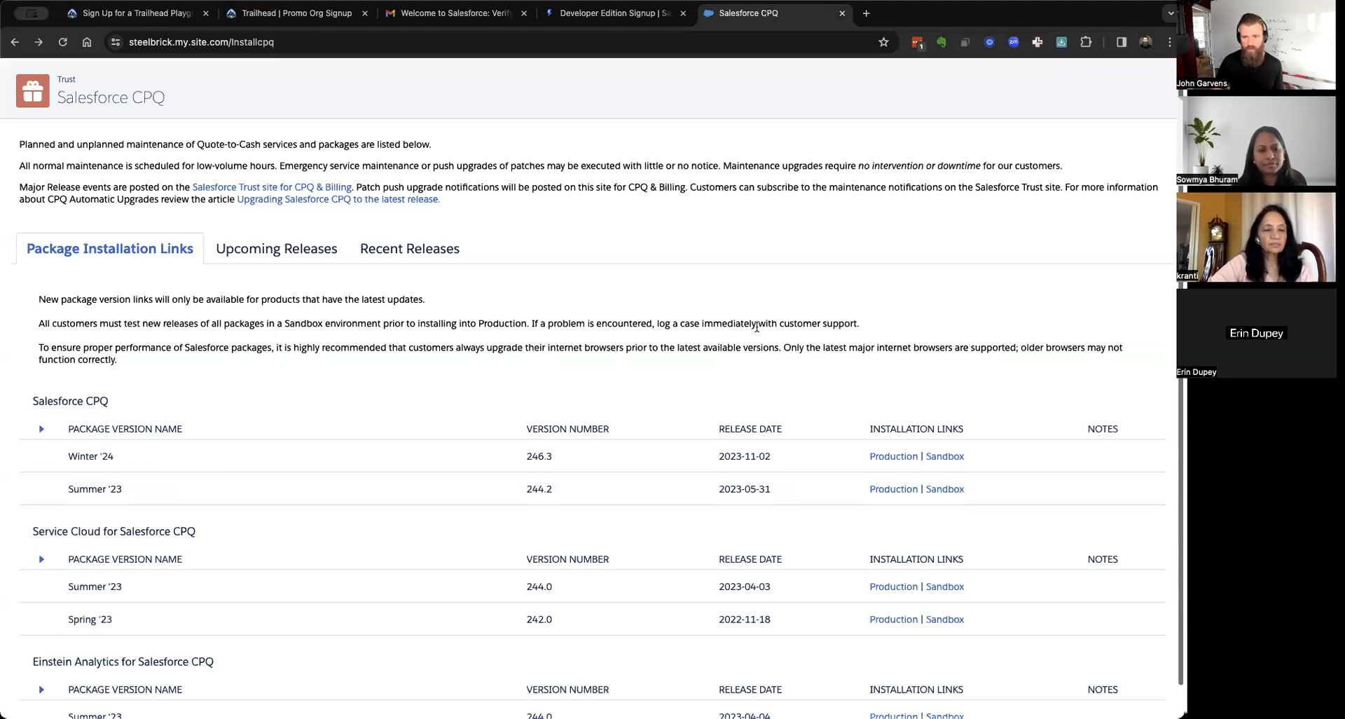
pyautogui.scroll(-1, 781, 338)
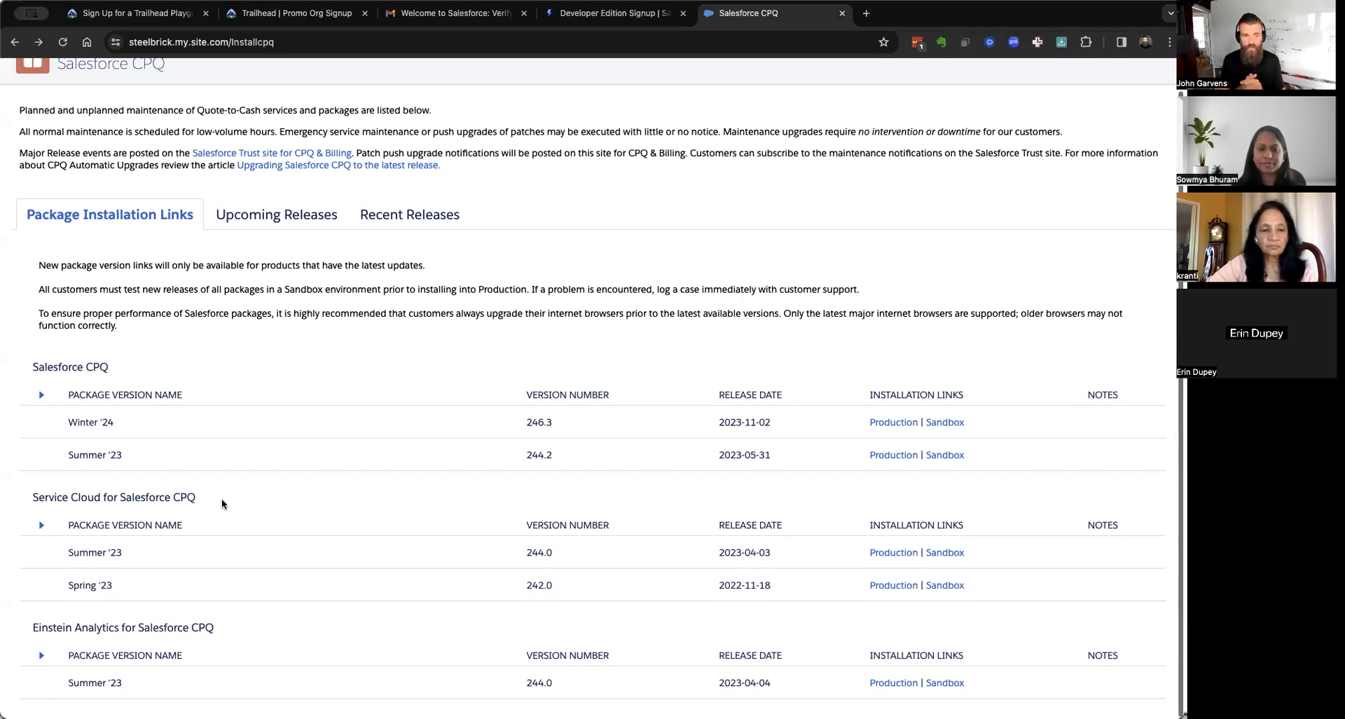
# Verify the account again from the Salesforce email, close the duplicate setup page, and return to Trailhead's 'Almost there...' page.
pyautogui.click(463, 14)
pyautogui.click(563, 436)
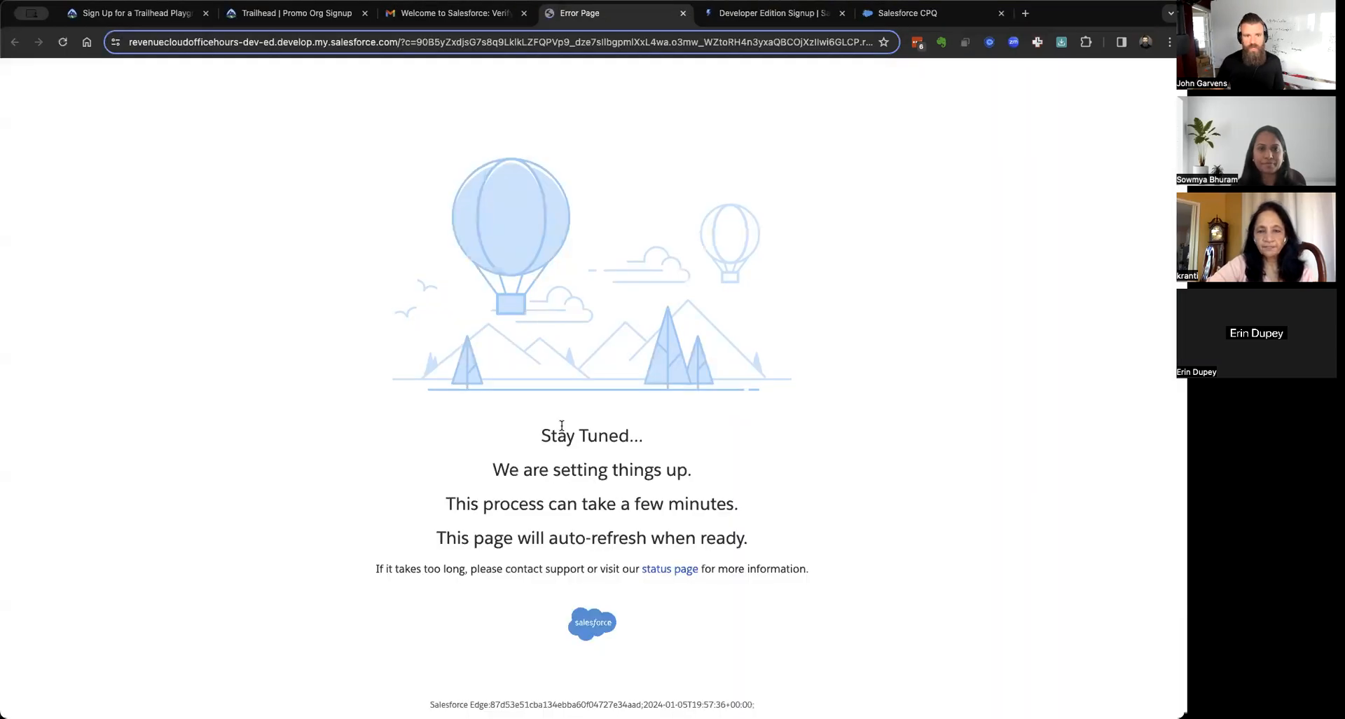
pyautogui.click(445, 15)
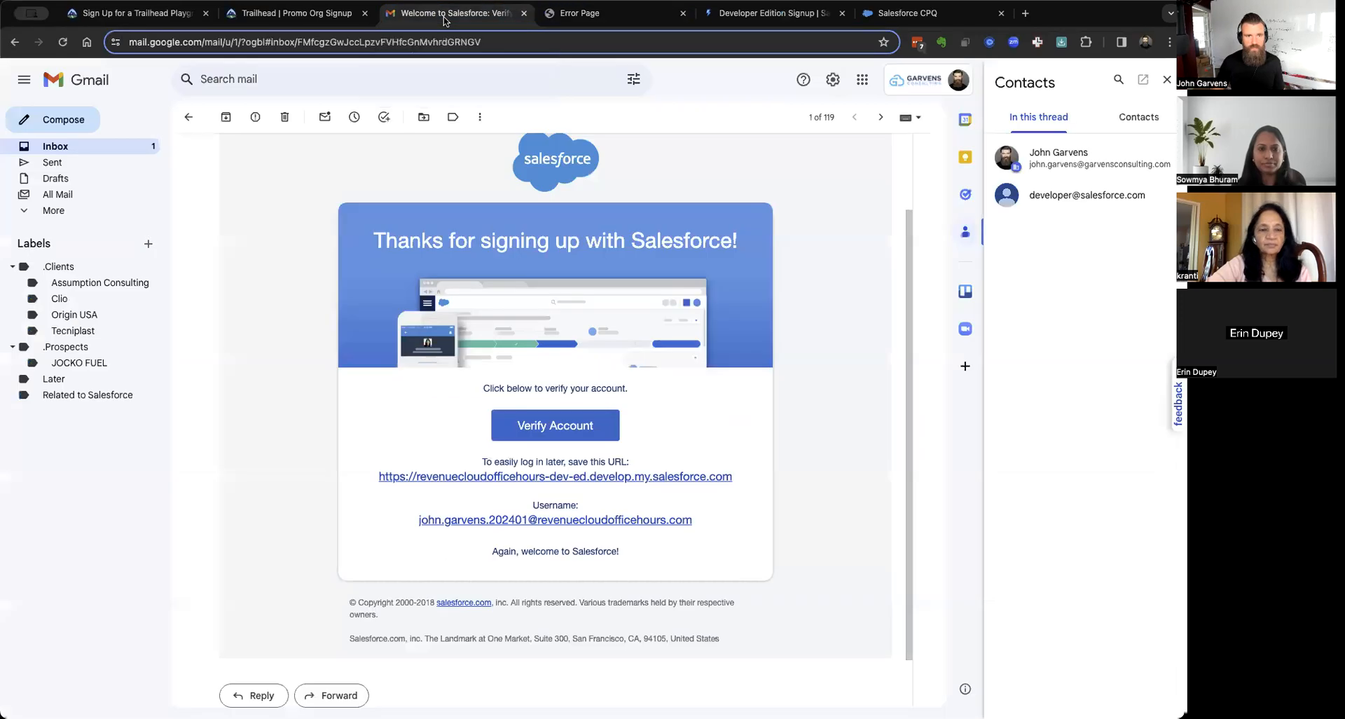
pyautogui.click(104, 149)
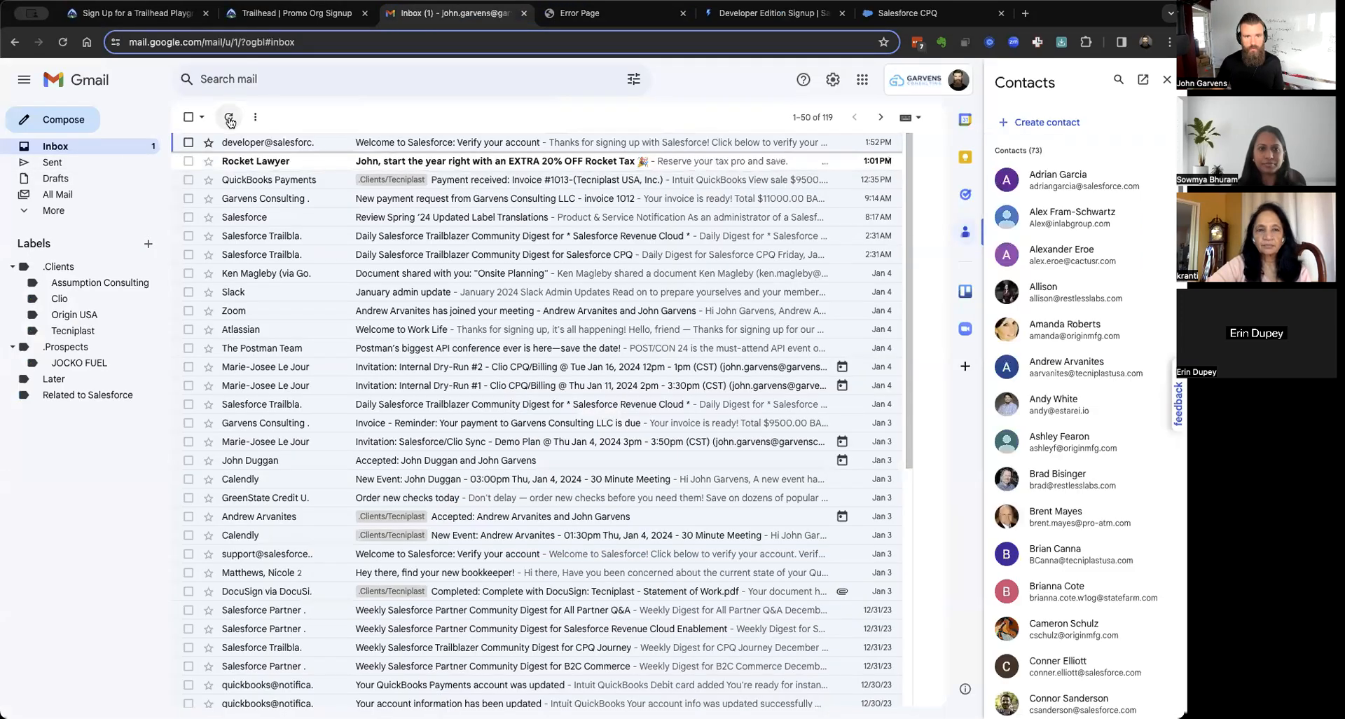
pyautogui.click(327, 145)
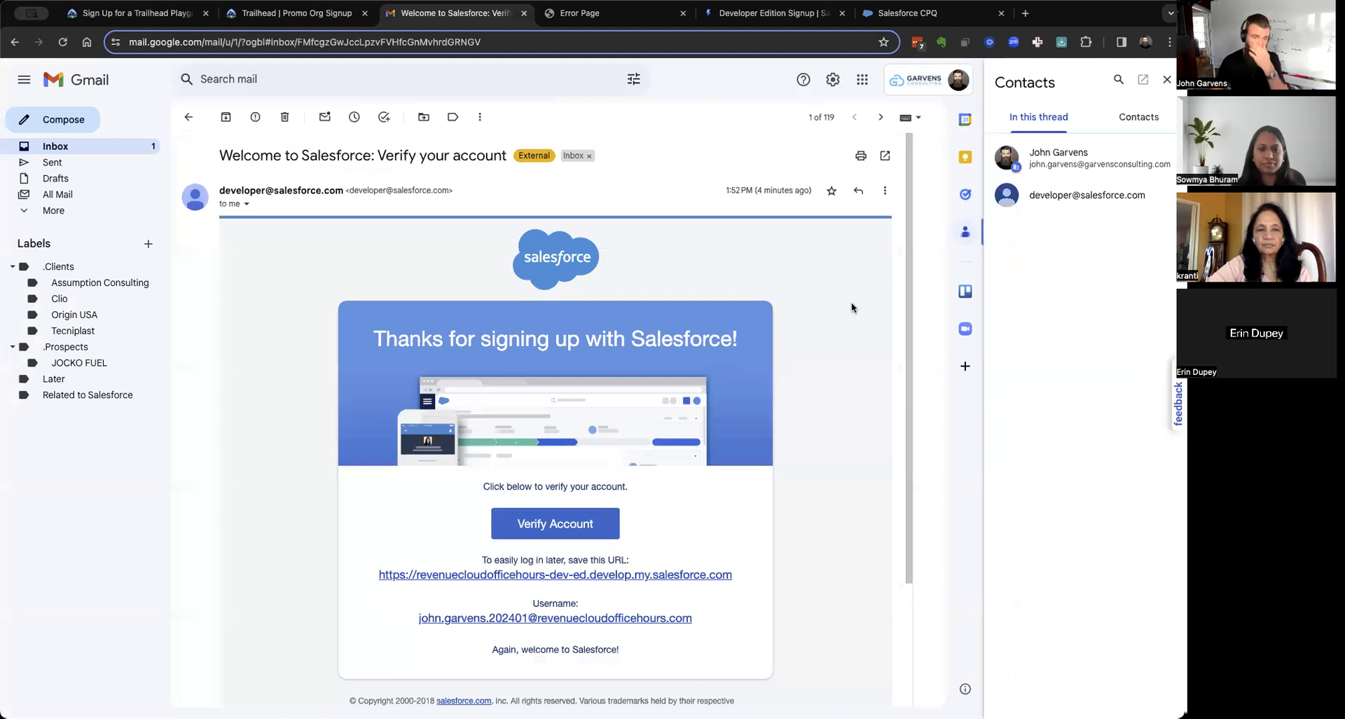
pyautogui.click(531, 524)
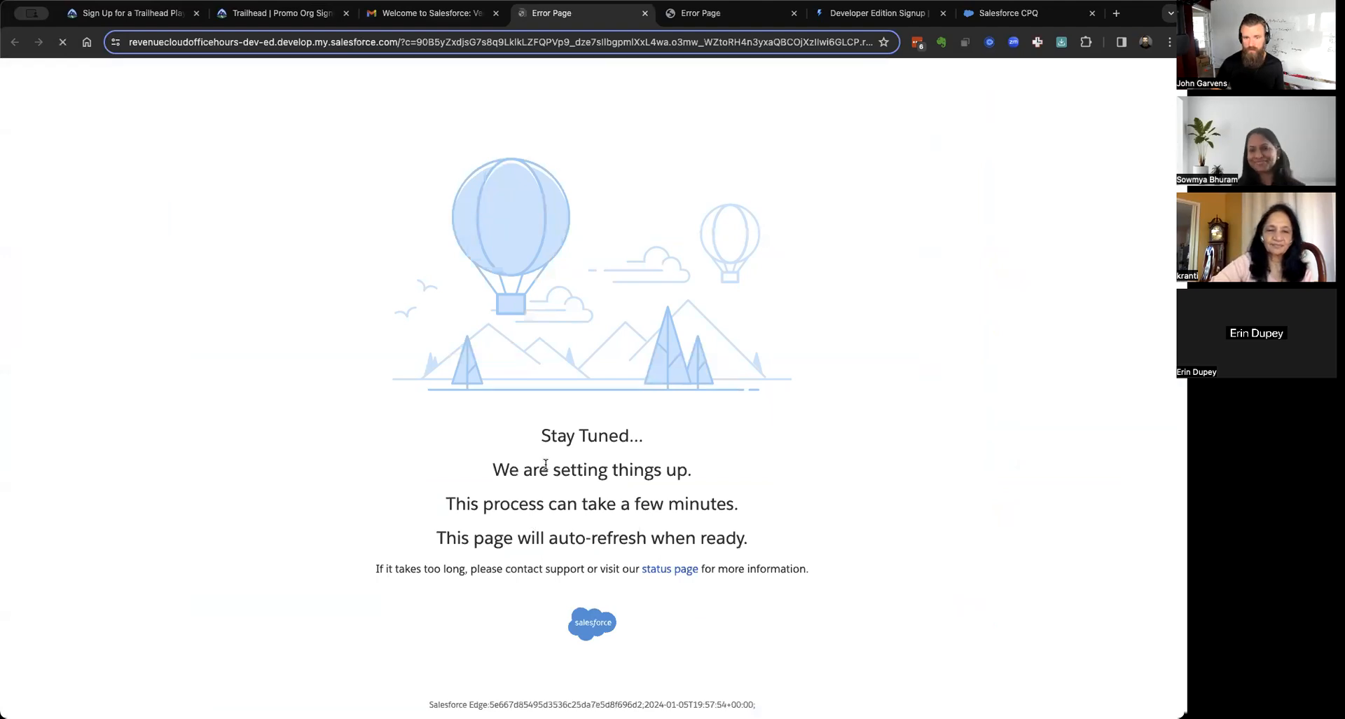
pyautogui.click(794, 14)
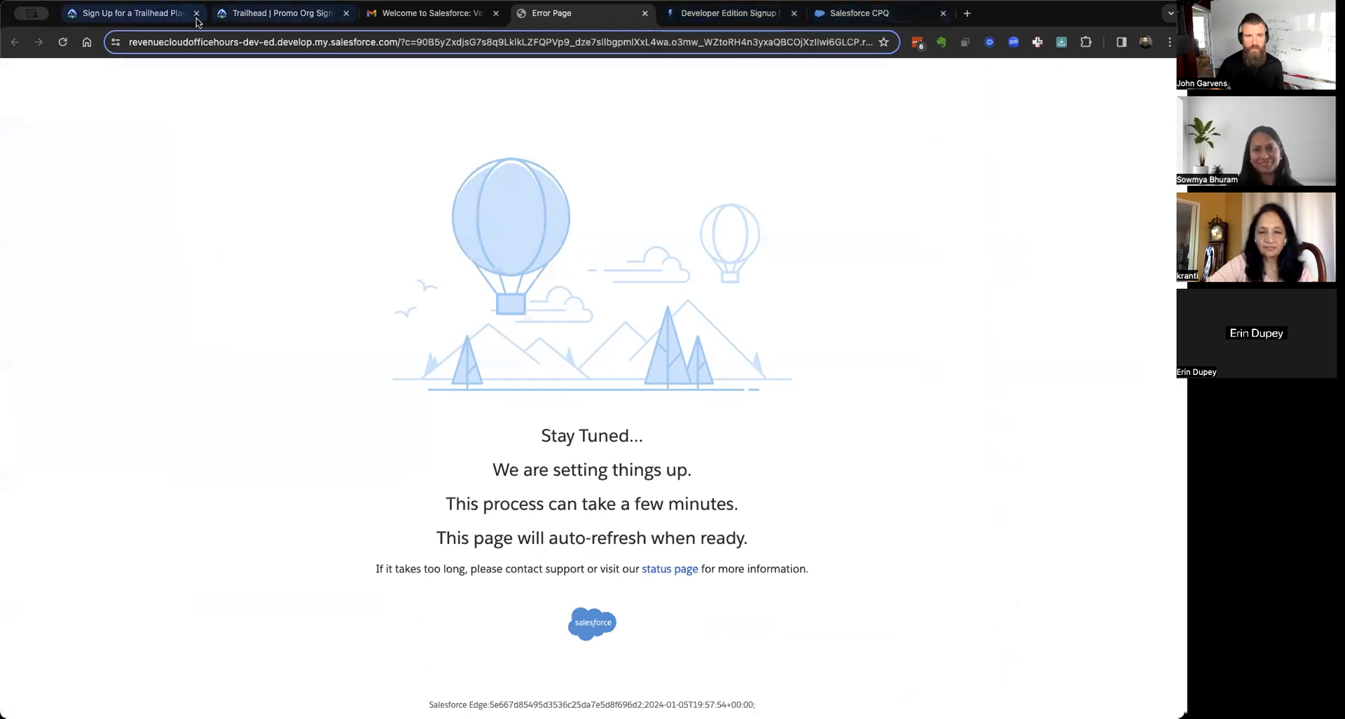
pyautogui.click(248, 13)
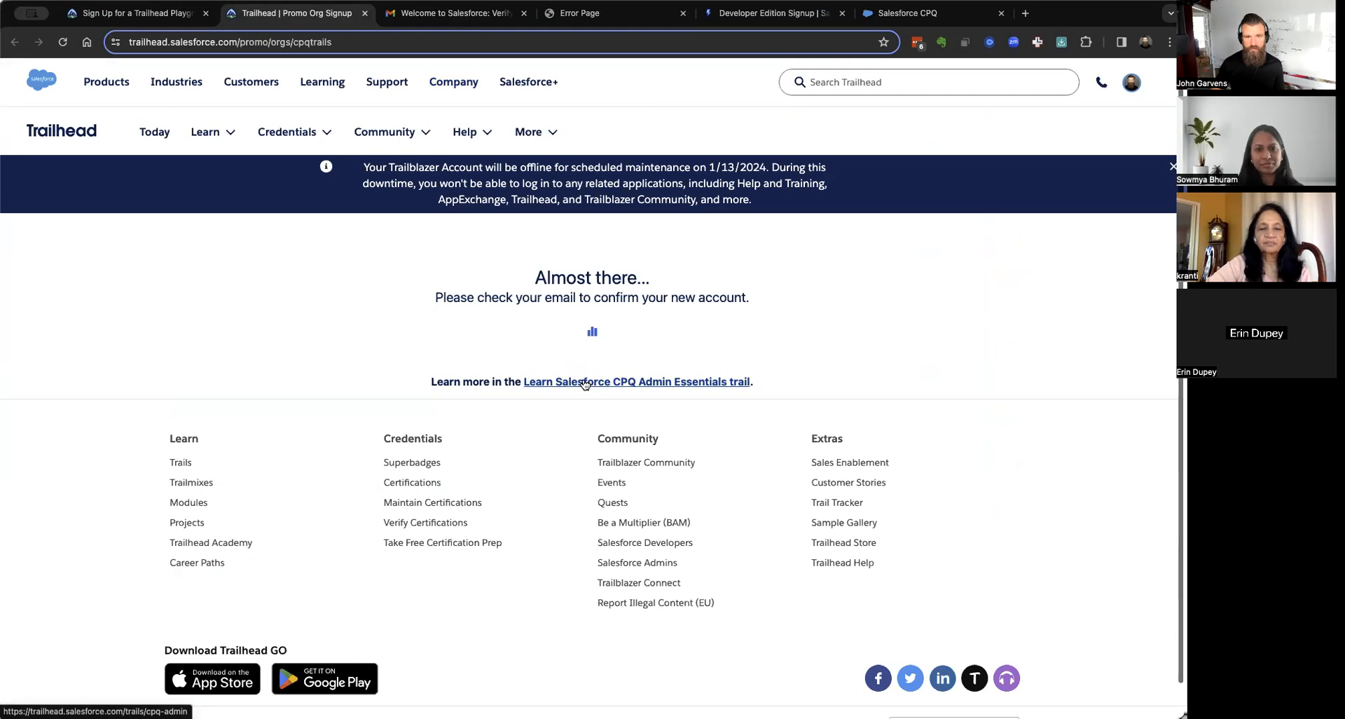
# Review the Verify Step hands-on org chooser without changes, then return to the verification email.
pyautogui.click(149, 9)
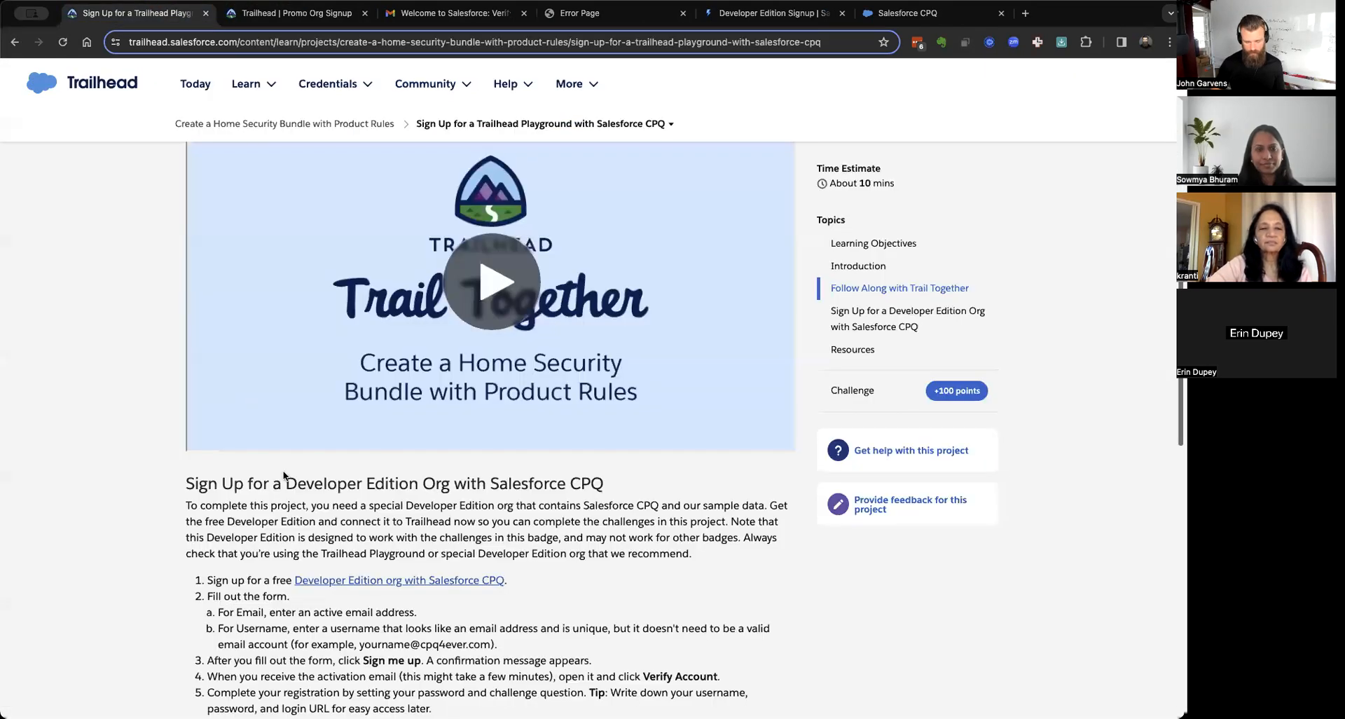
pyautogui.scroll(-10, 155, 366)
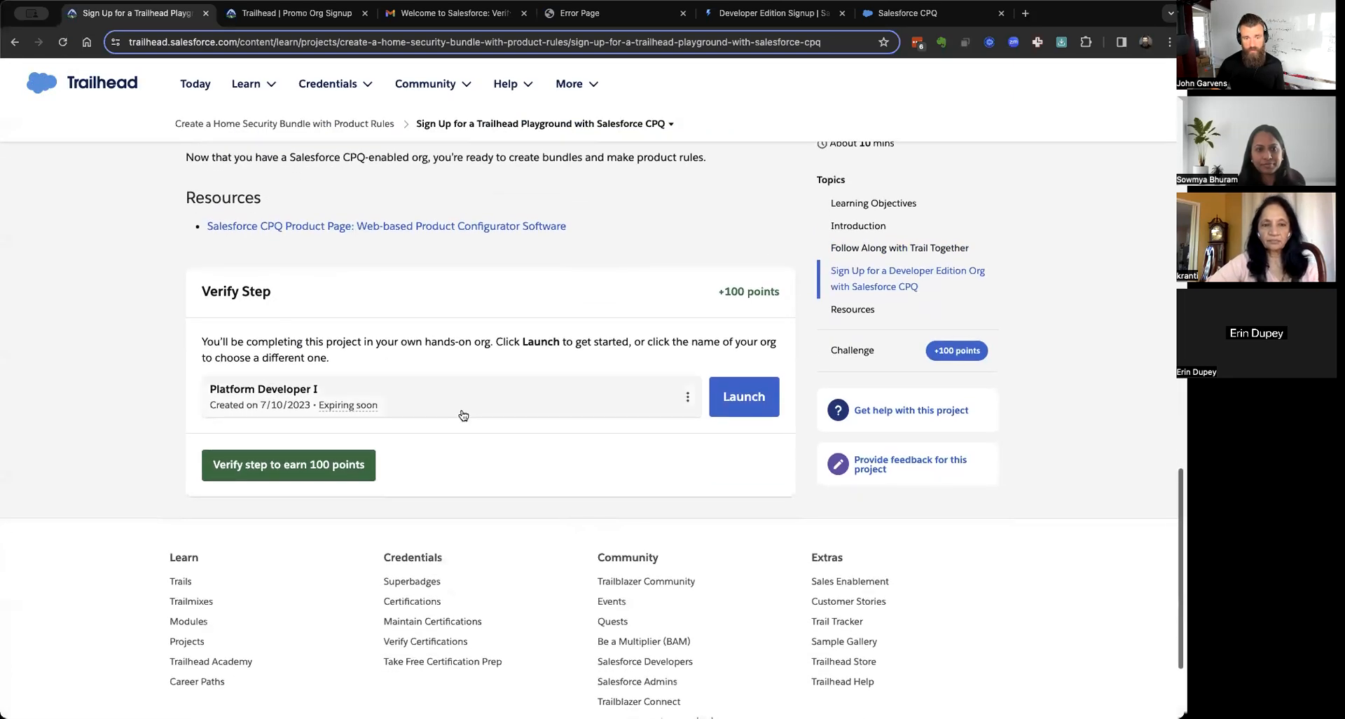
pyautogui.click(463, 415)
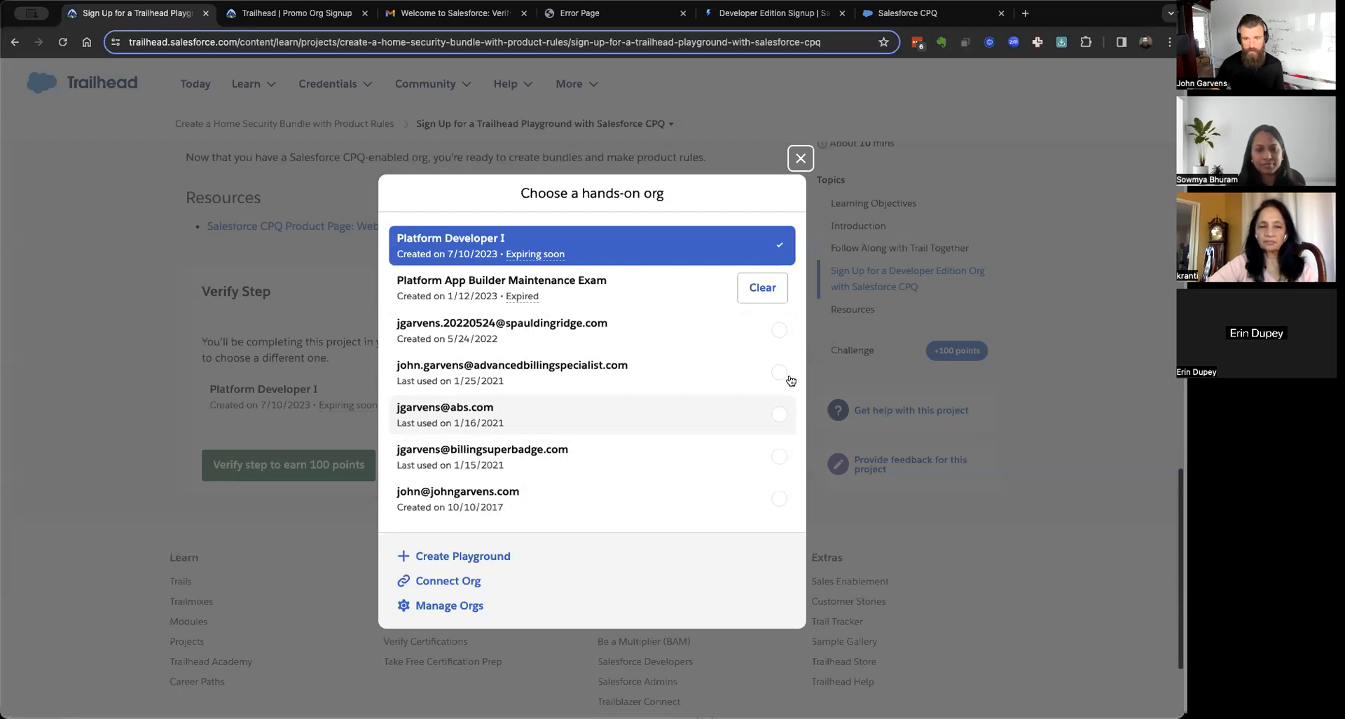
pyautogui.click(802, 156)
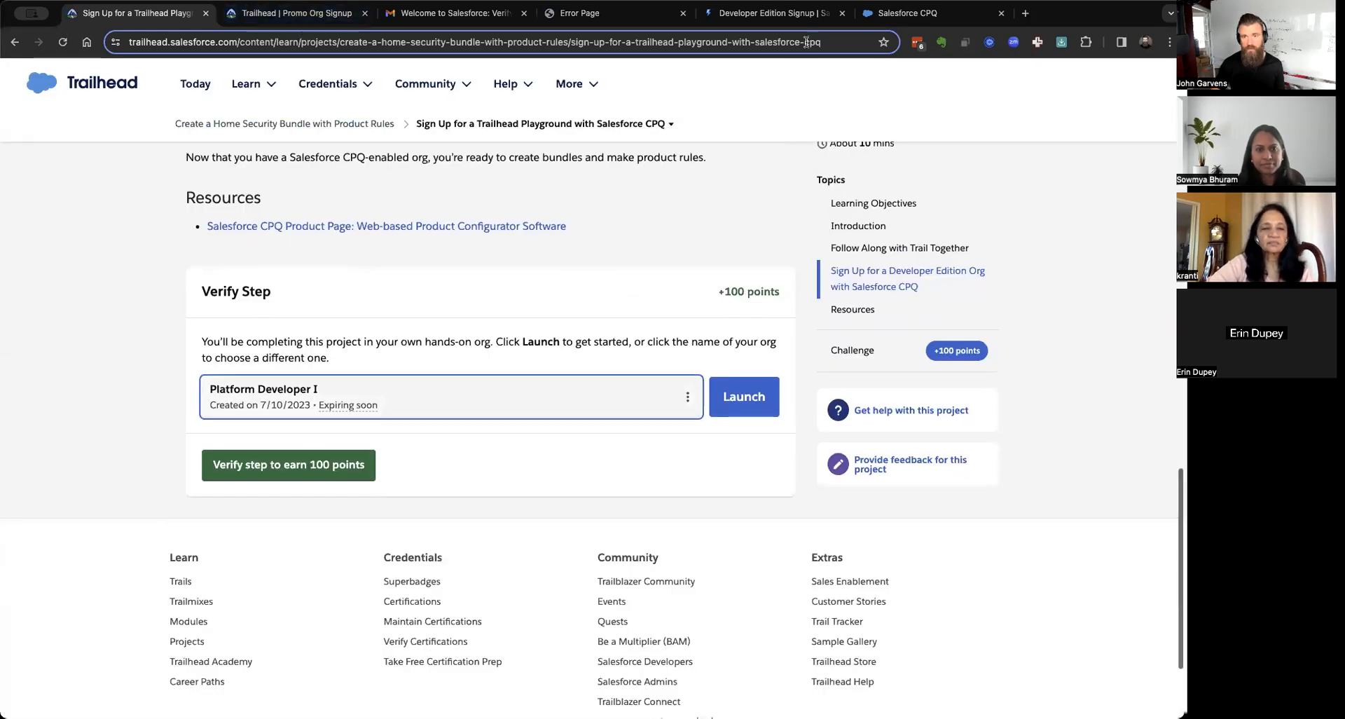
pyautogui.click(775, 18)
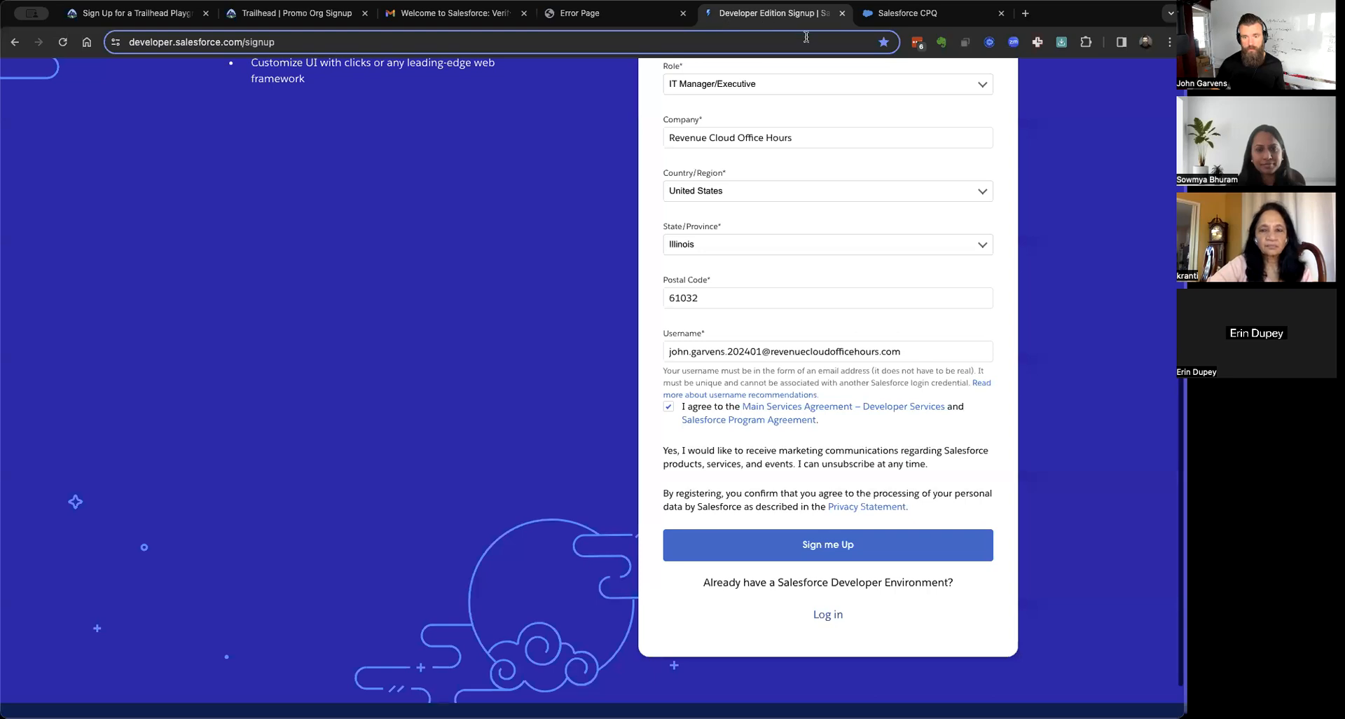
pyautogui.scroll(5, 837, 405)
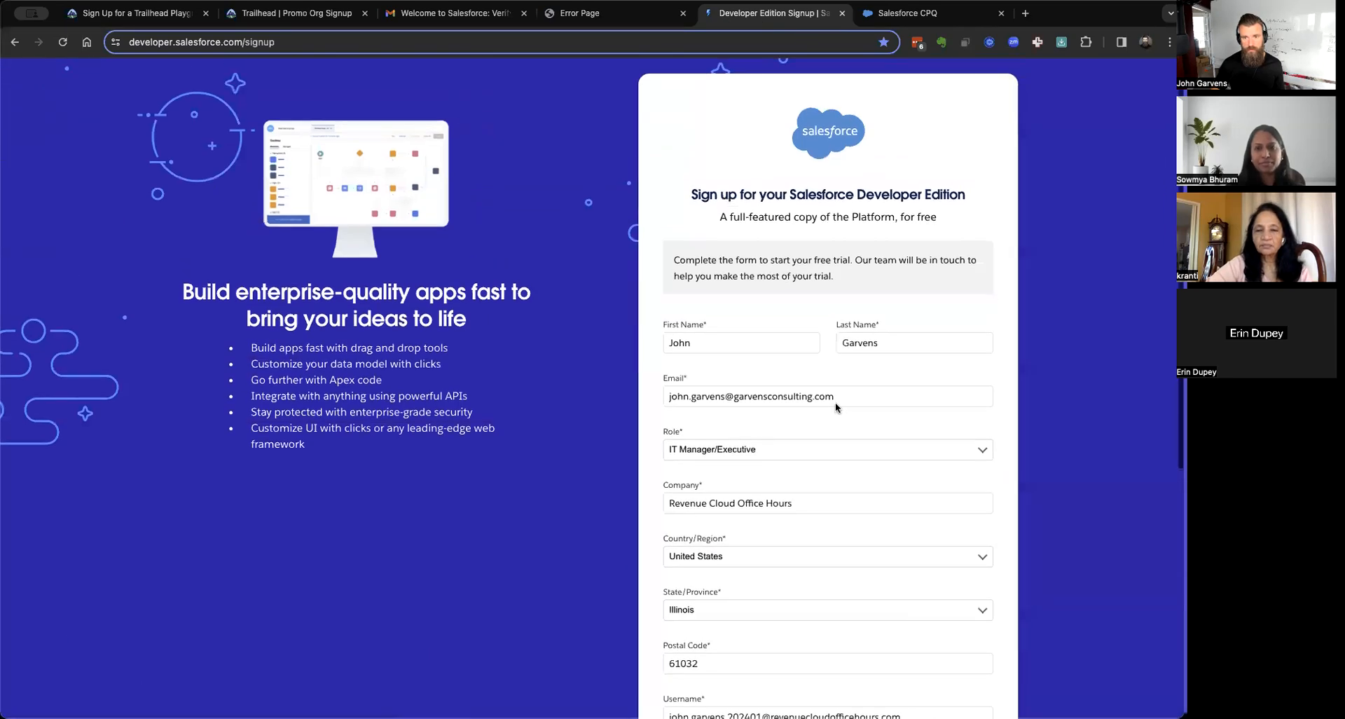
pyautogui.click(935, 16)
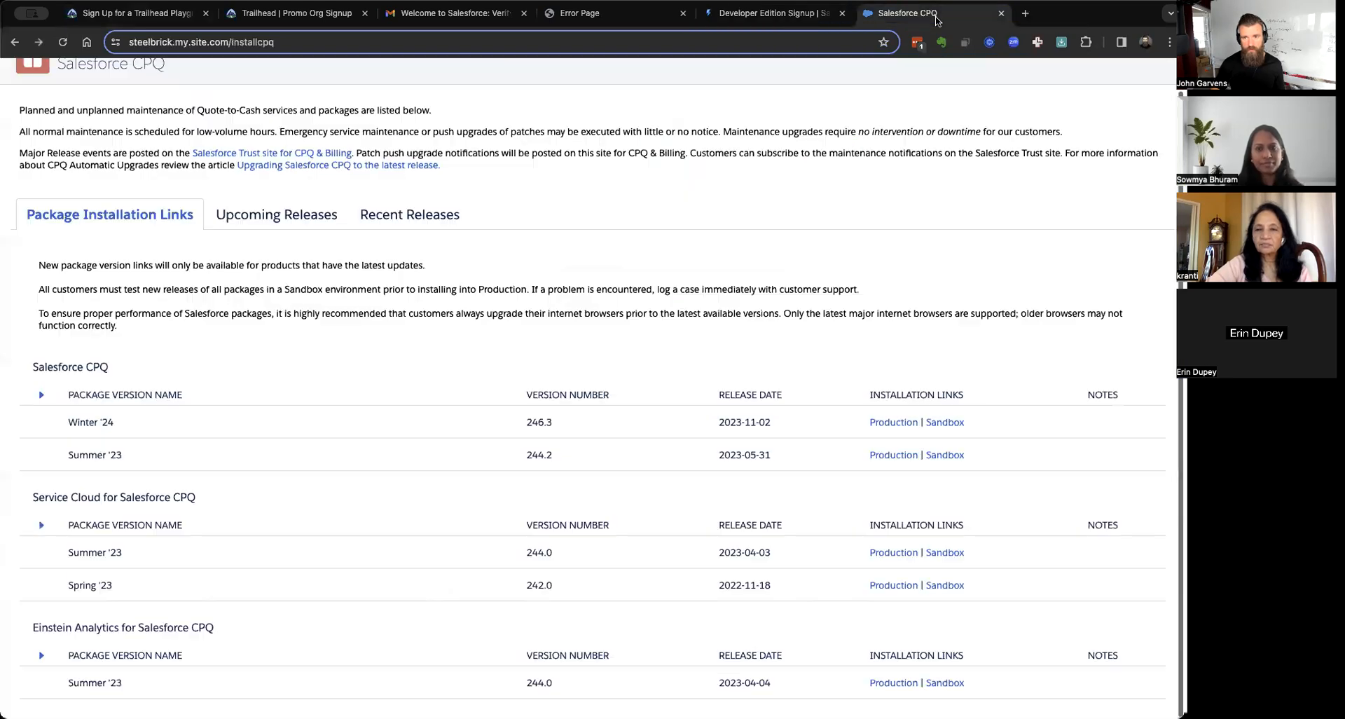
pyautogui.click(446, 12)
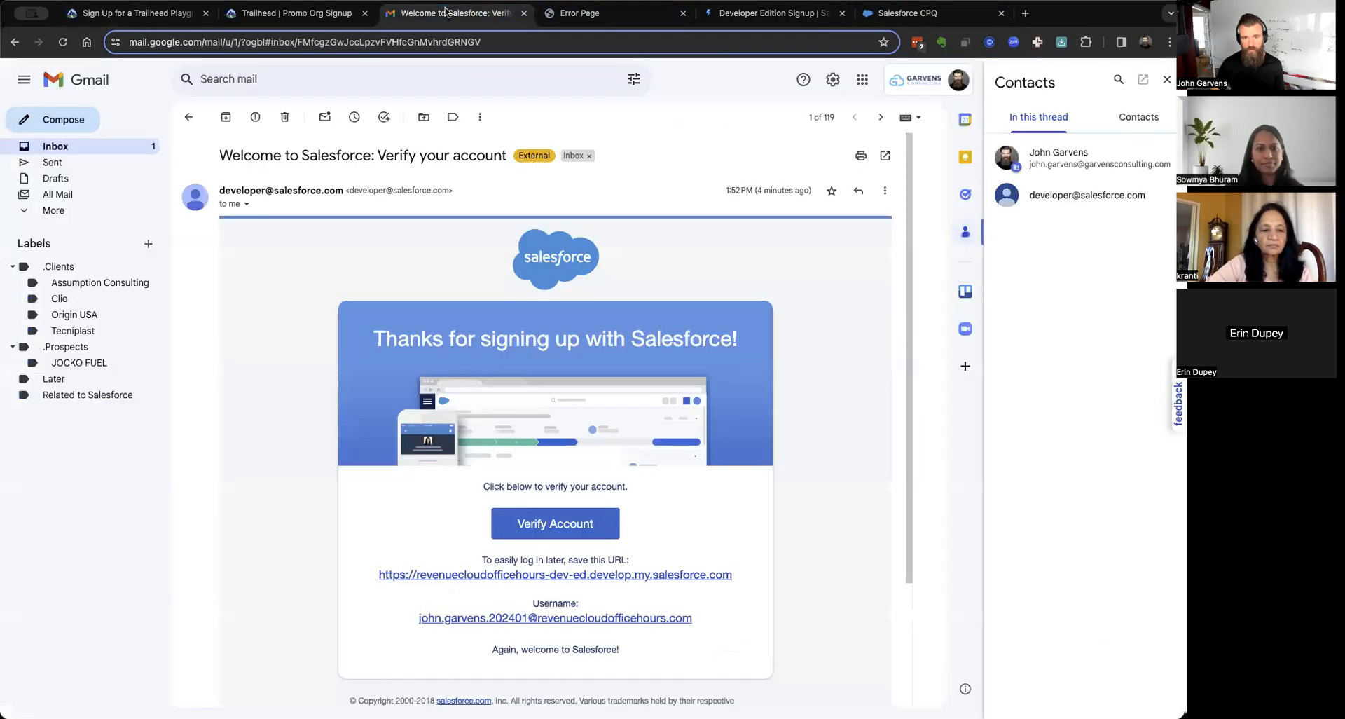
# Archive the Rocket Lawyer email, then verify the account from 'Welcome to Salesforce: Verify your account'.
pyautogui.click(128, 150)
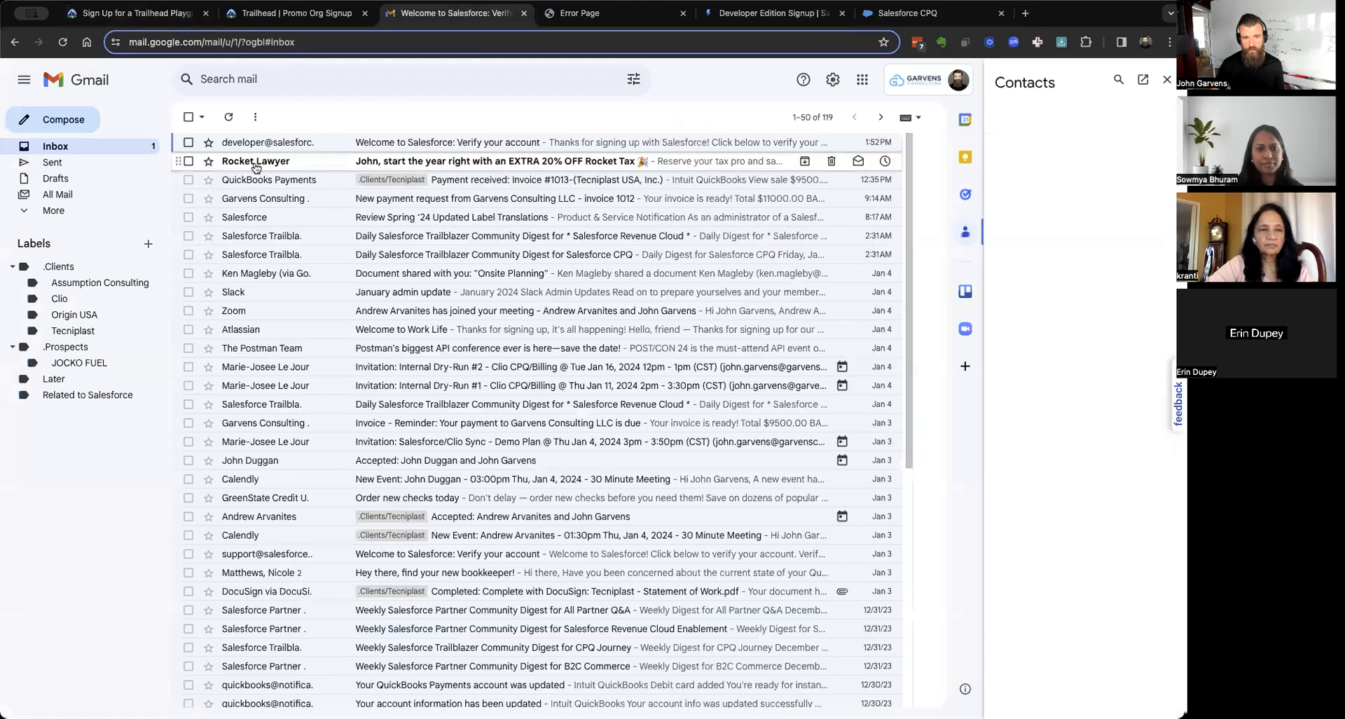
pyautogui.click(256, 167)
pyautogui.press('e')
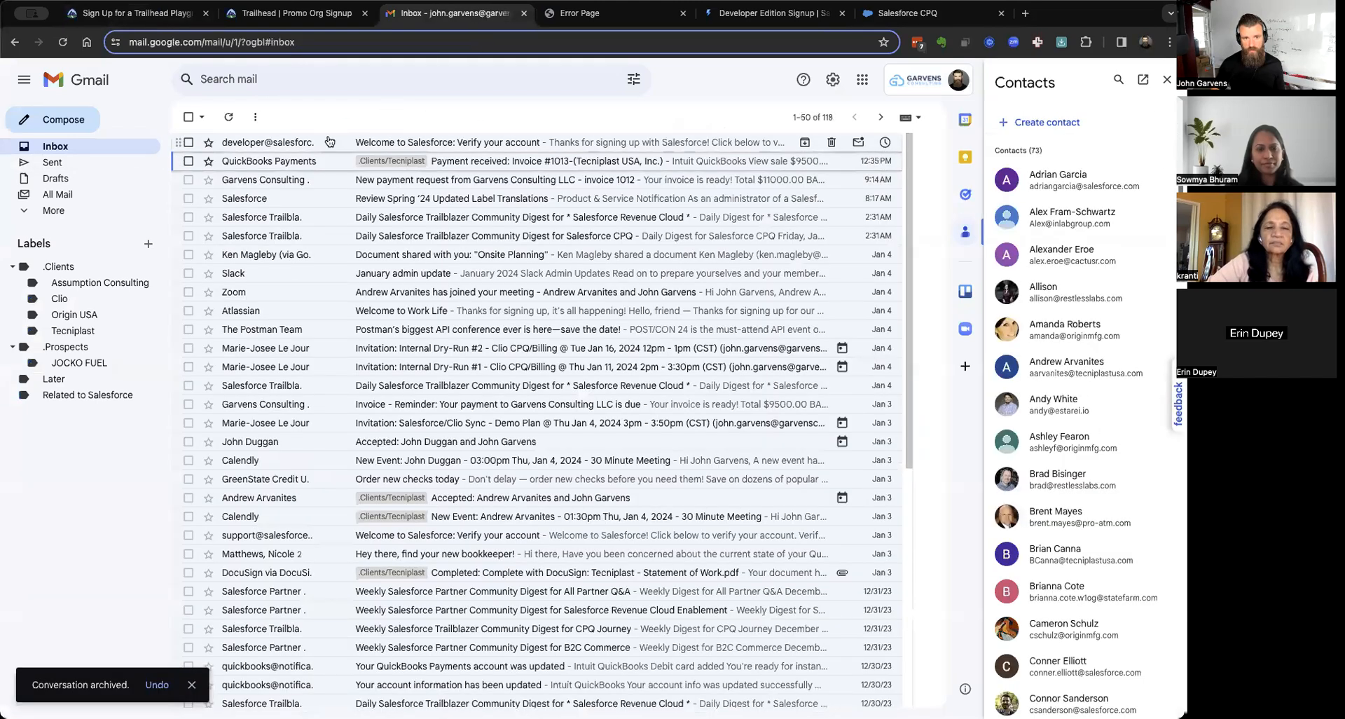
pyautogui.click(329, 142)
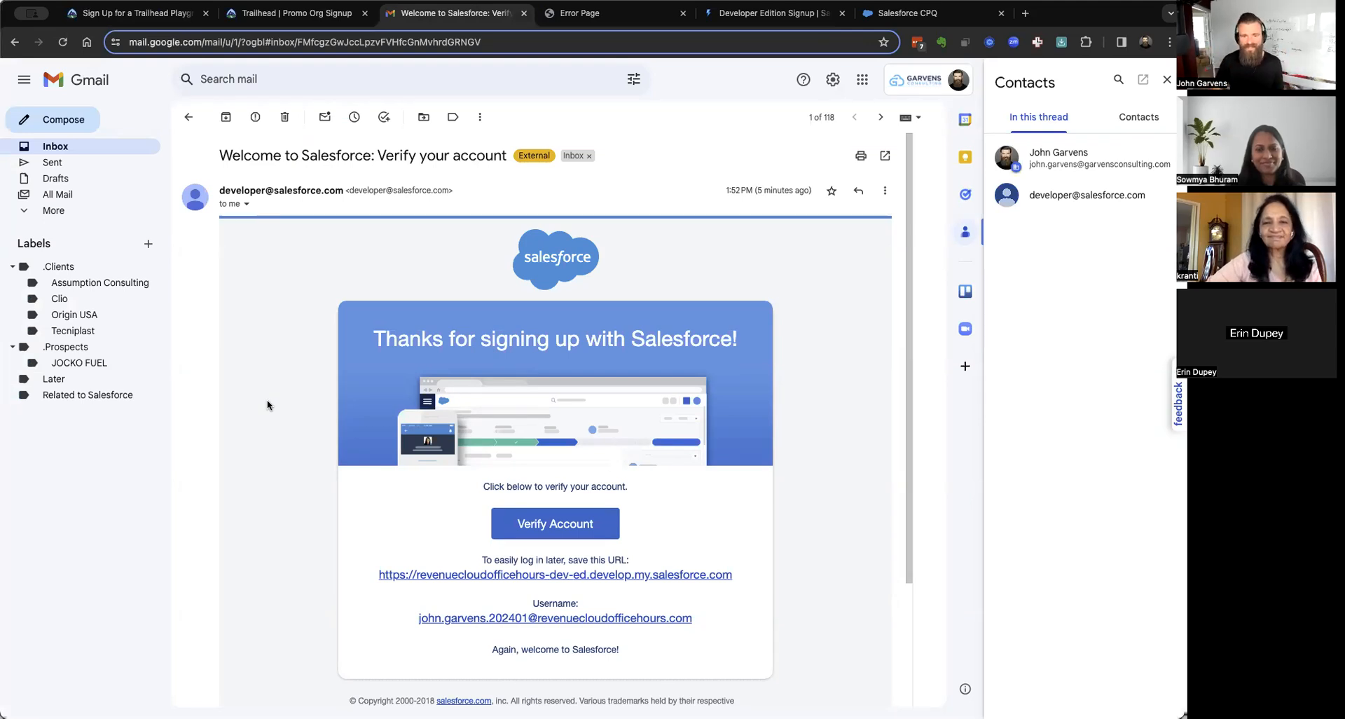
pyautogui.click(569, 527)
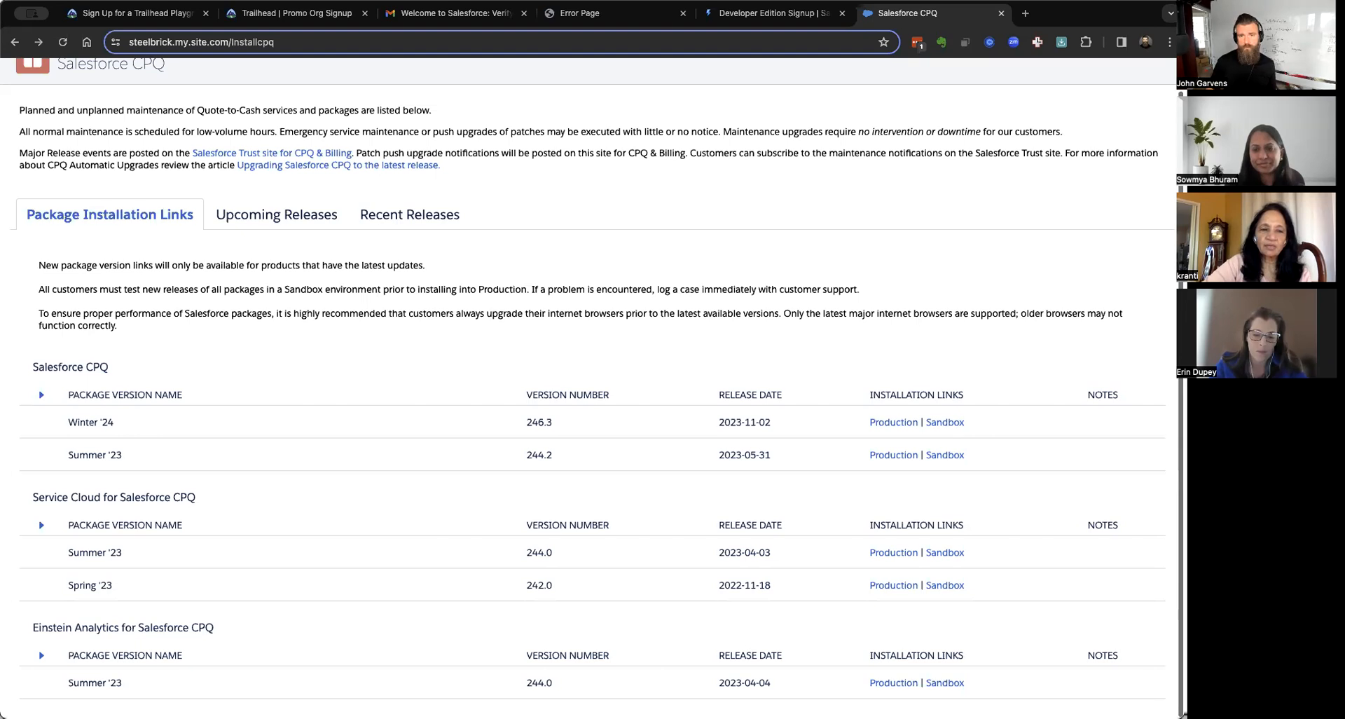
# Review the Developer Edition signup form's heading, then return to the Salesforce verification email.
pyautogui.click(788, 18)
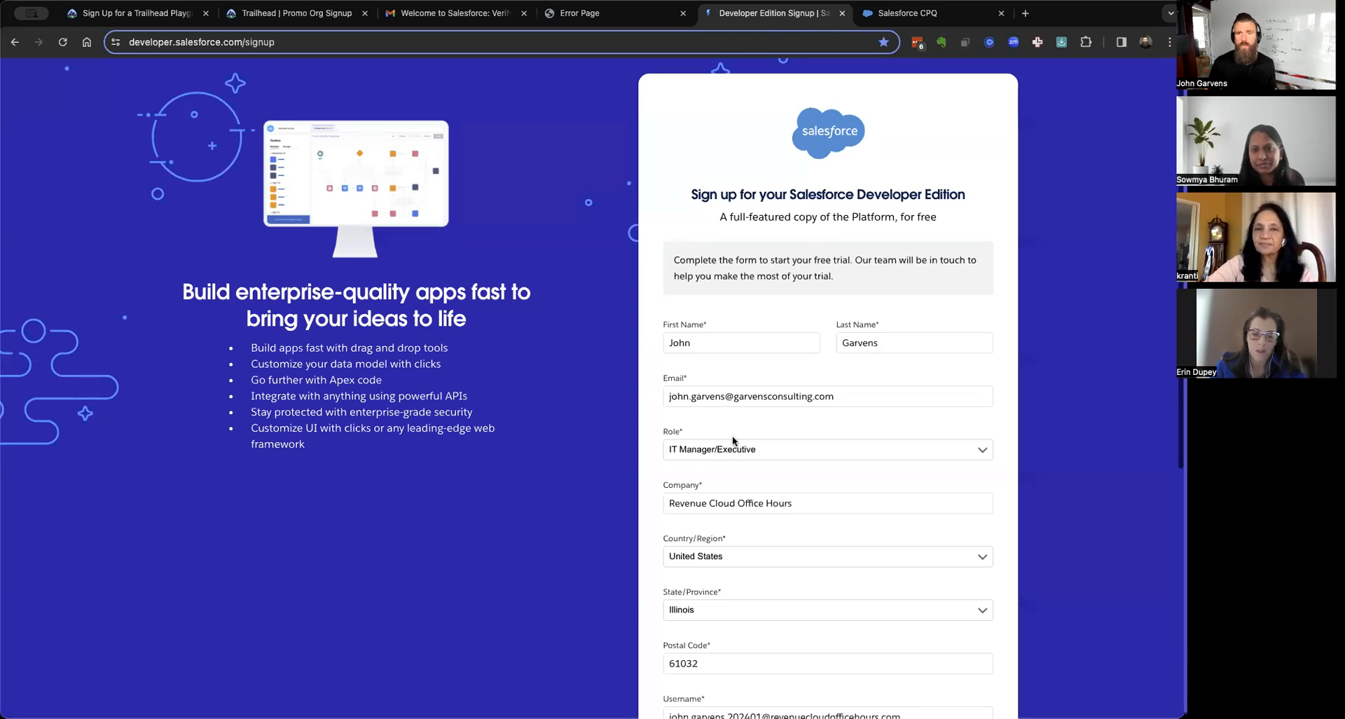
pyautogui.tripleClick(816, 191)
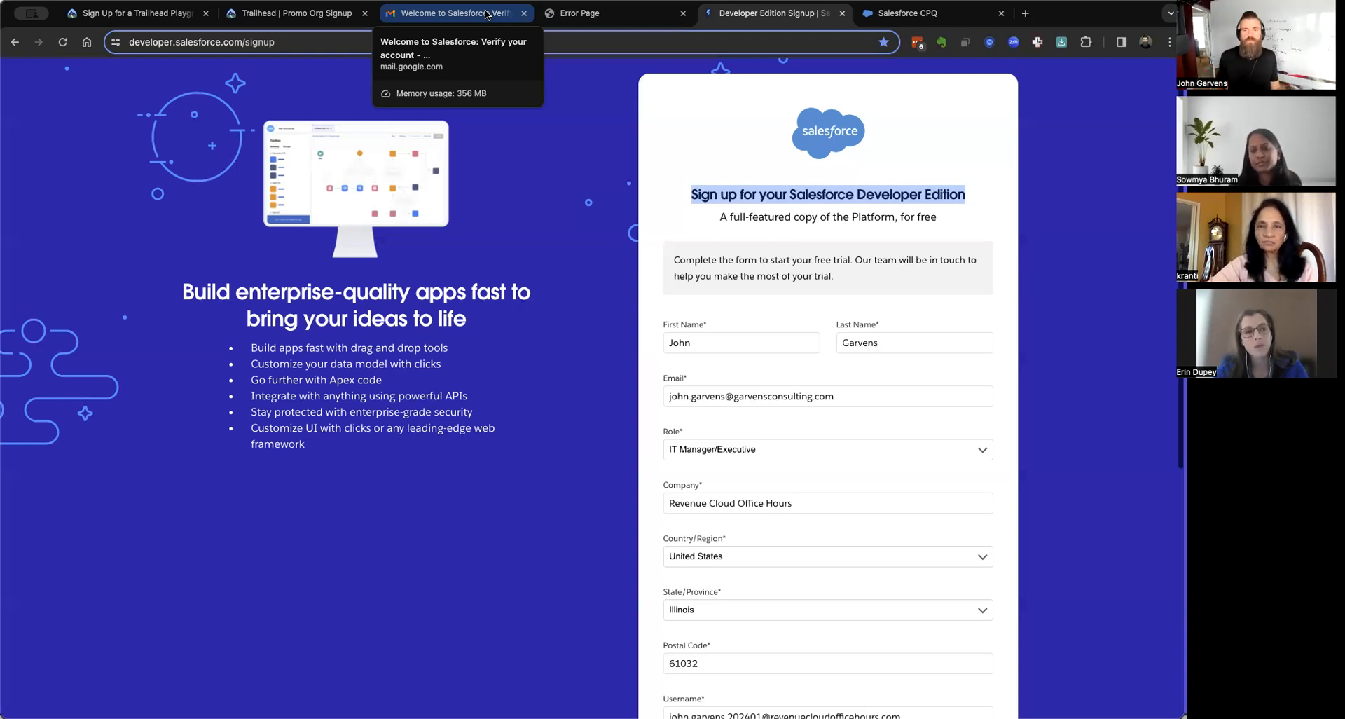
pyautogui.click(974, 214)
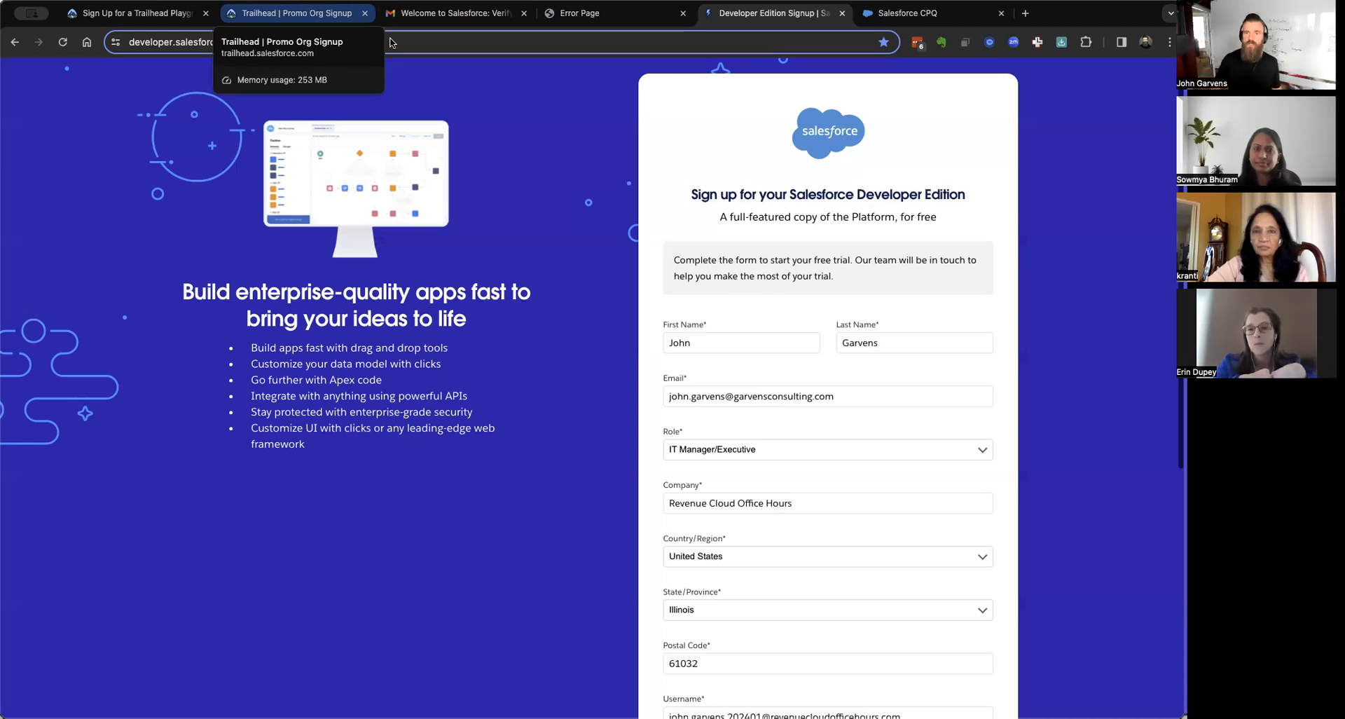
pyautogui.click(466, 15)
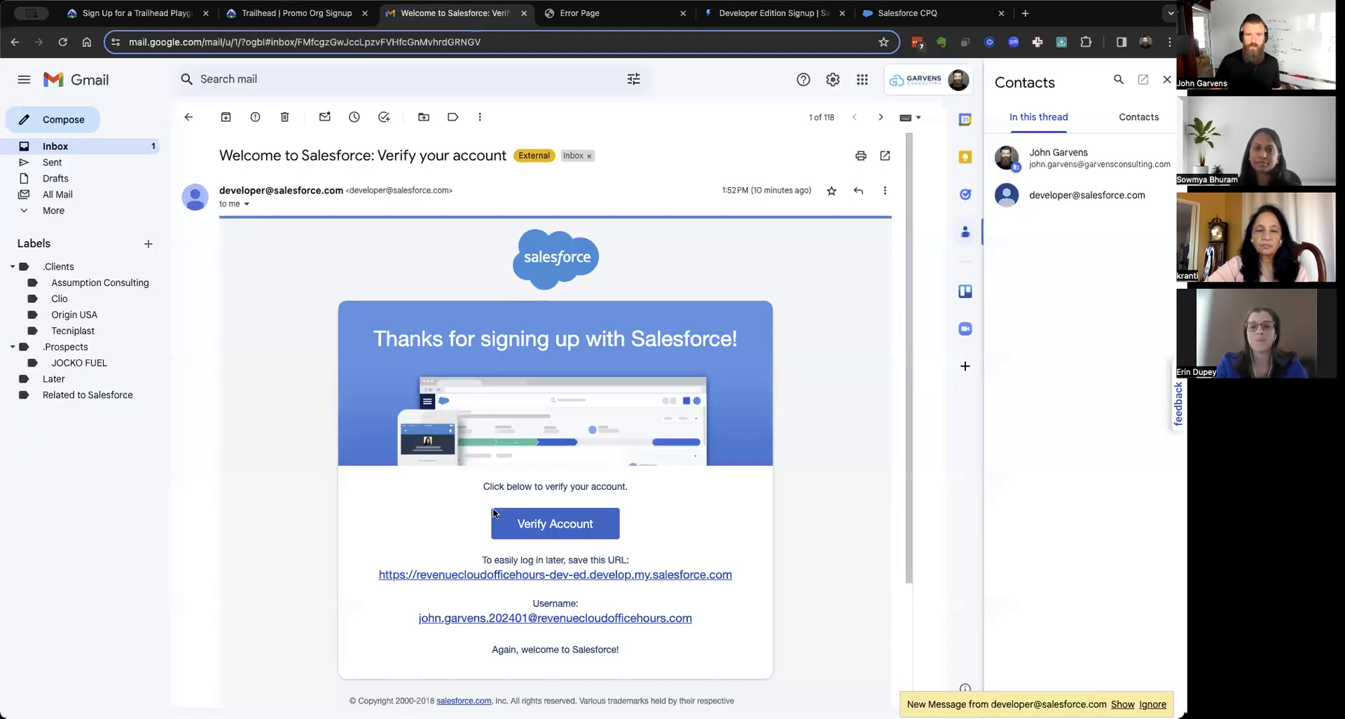
# Verify the org, setting Chrome's suggested strong password and entering the security answer.
pyautogui.click(545, 524)
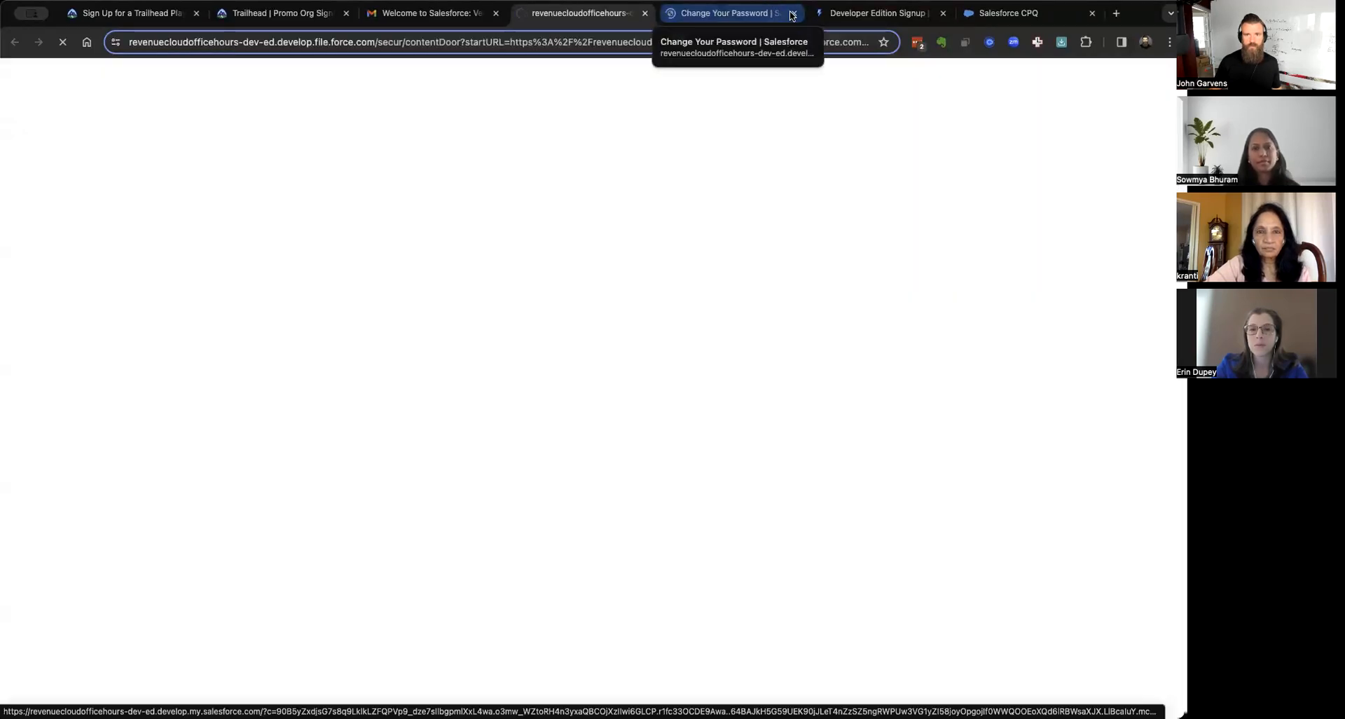
pyautogui.click(792, 14)
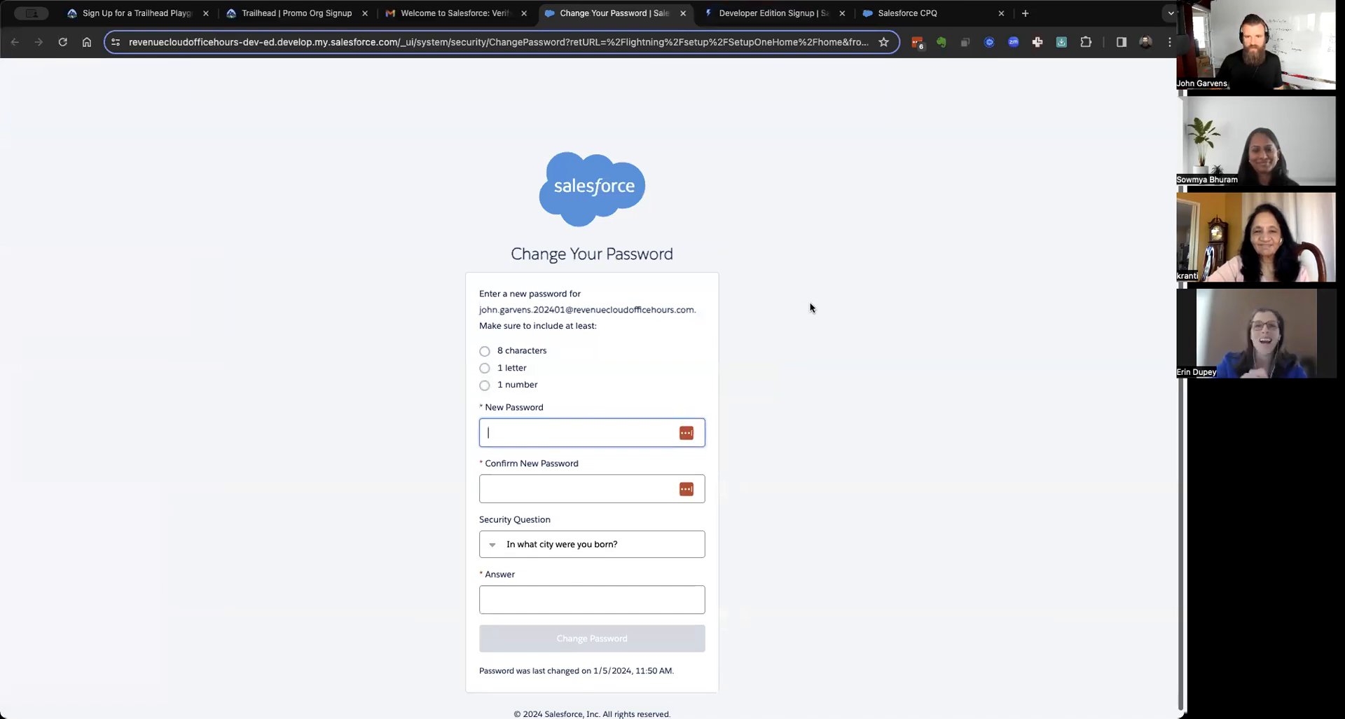
pyautogui.click(688, 434)
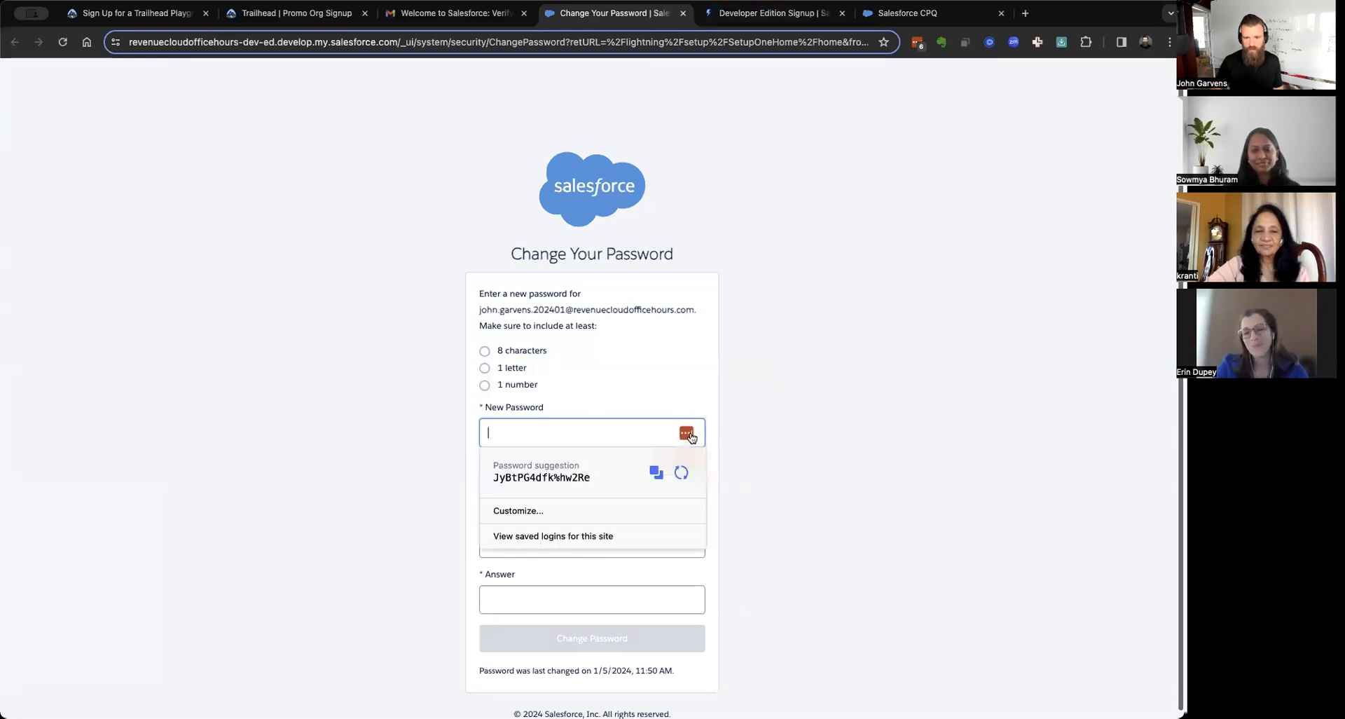
pyautogui.click(606, 474)
pyautogui.click(541, 603)
pyautogui.click(590, 636)
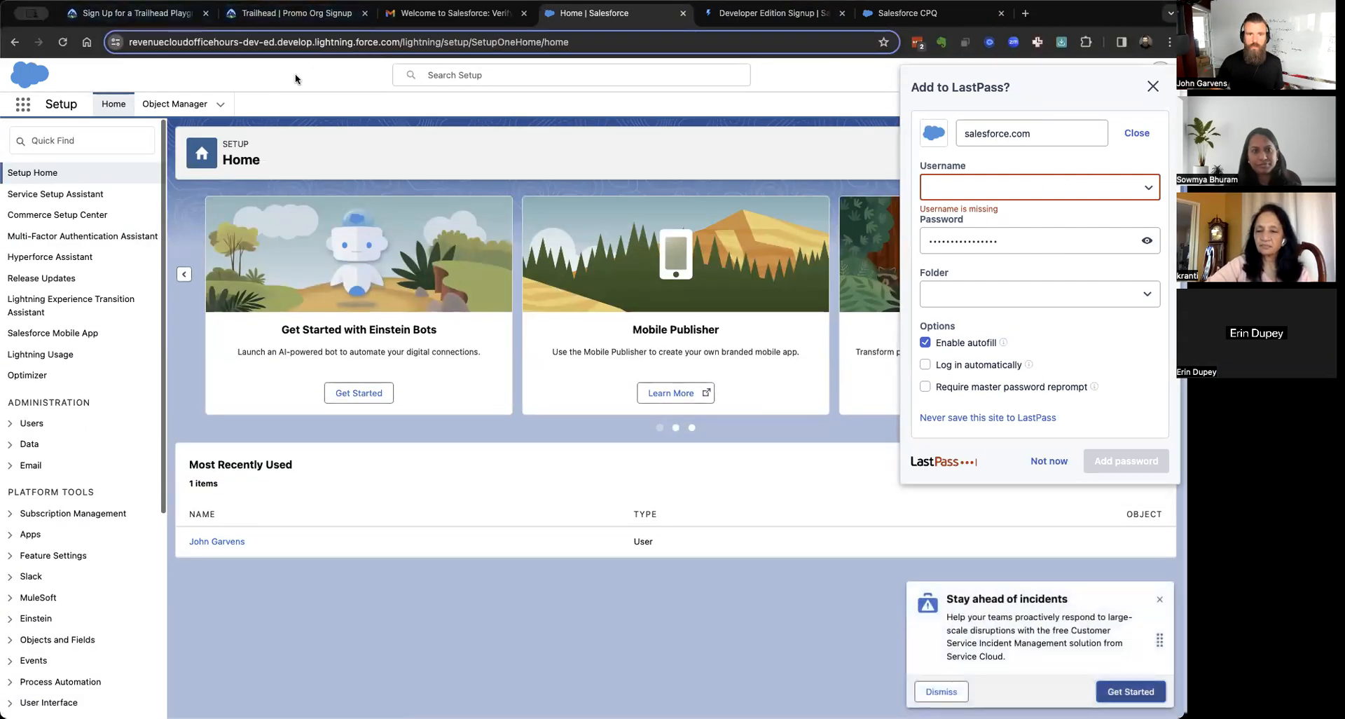
# Copy the org's username from the email and save it with the password in LastPass.
pyautogui.click(448, 12)
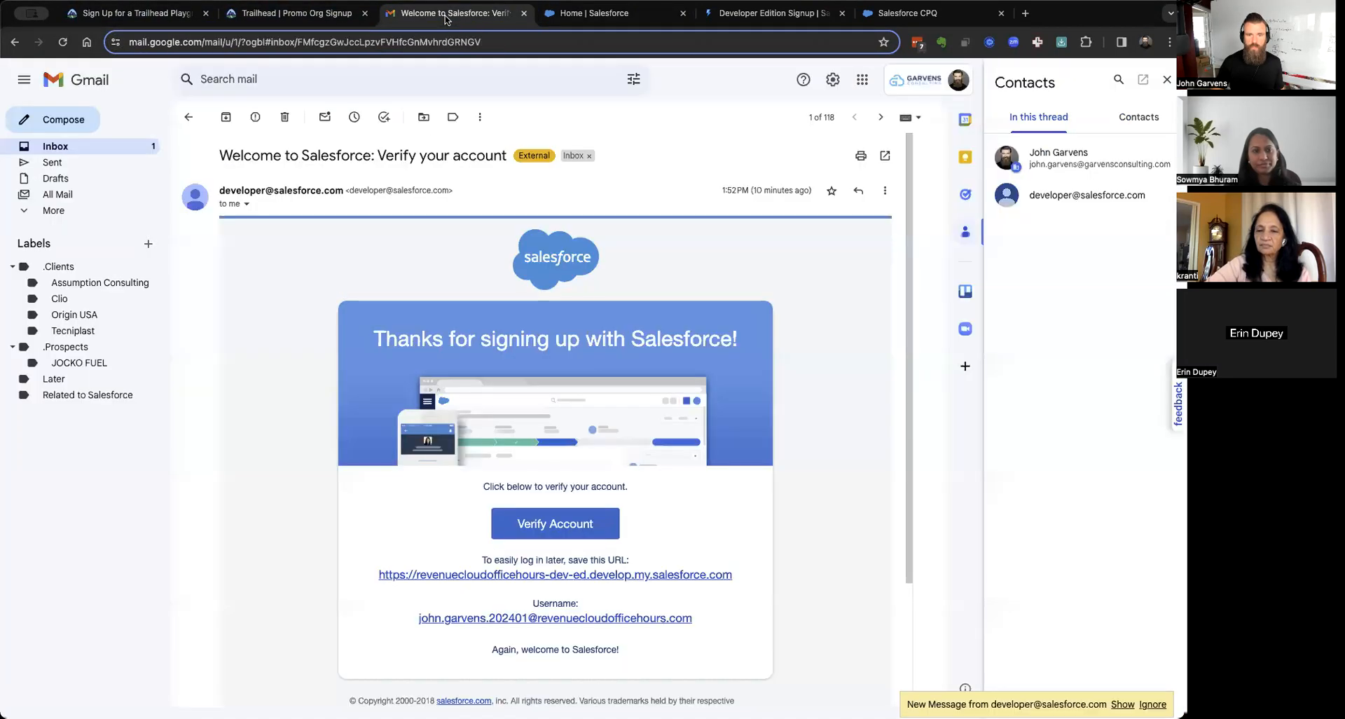
pyautogui.rightClick(628, 626)
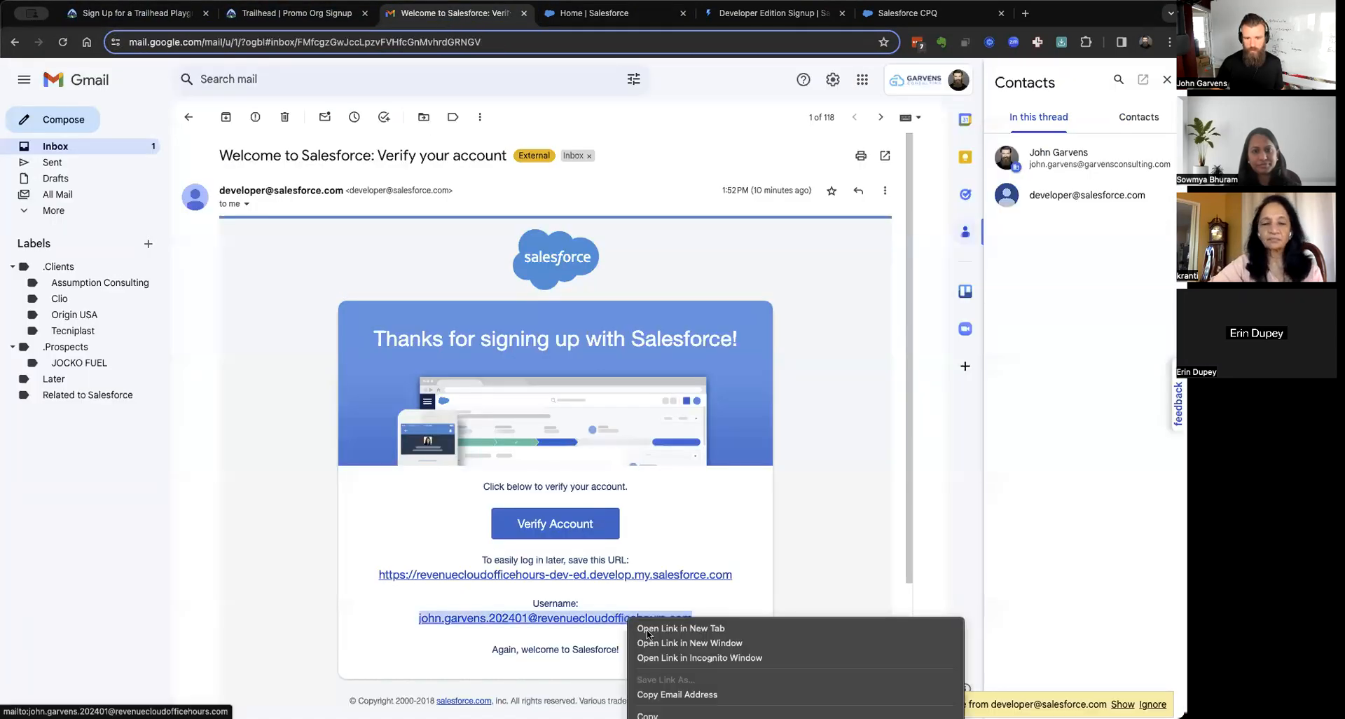
pyautogui.click(701, 695)
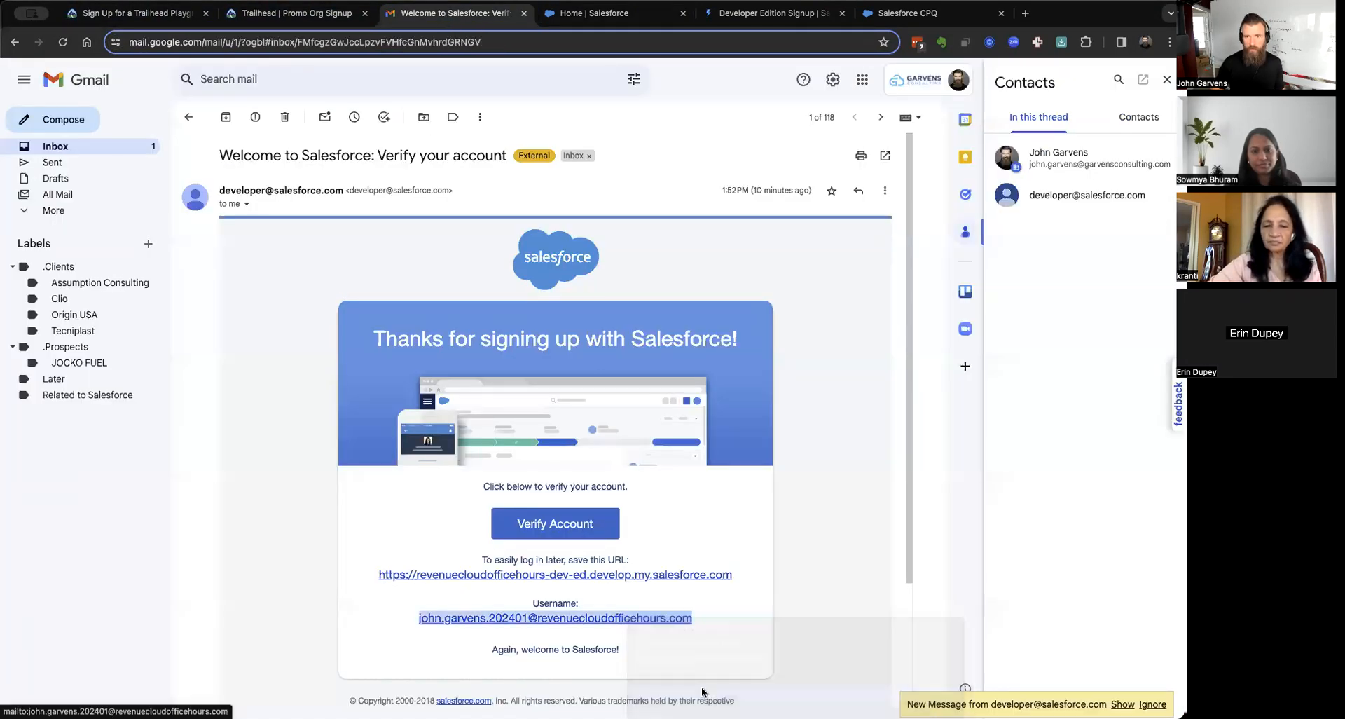
pyautogui.click(669, 20)
pyautogui.click(954, 190)
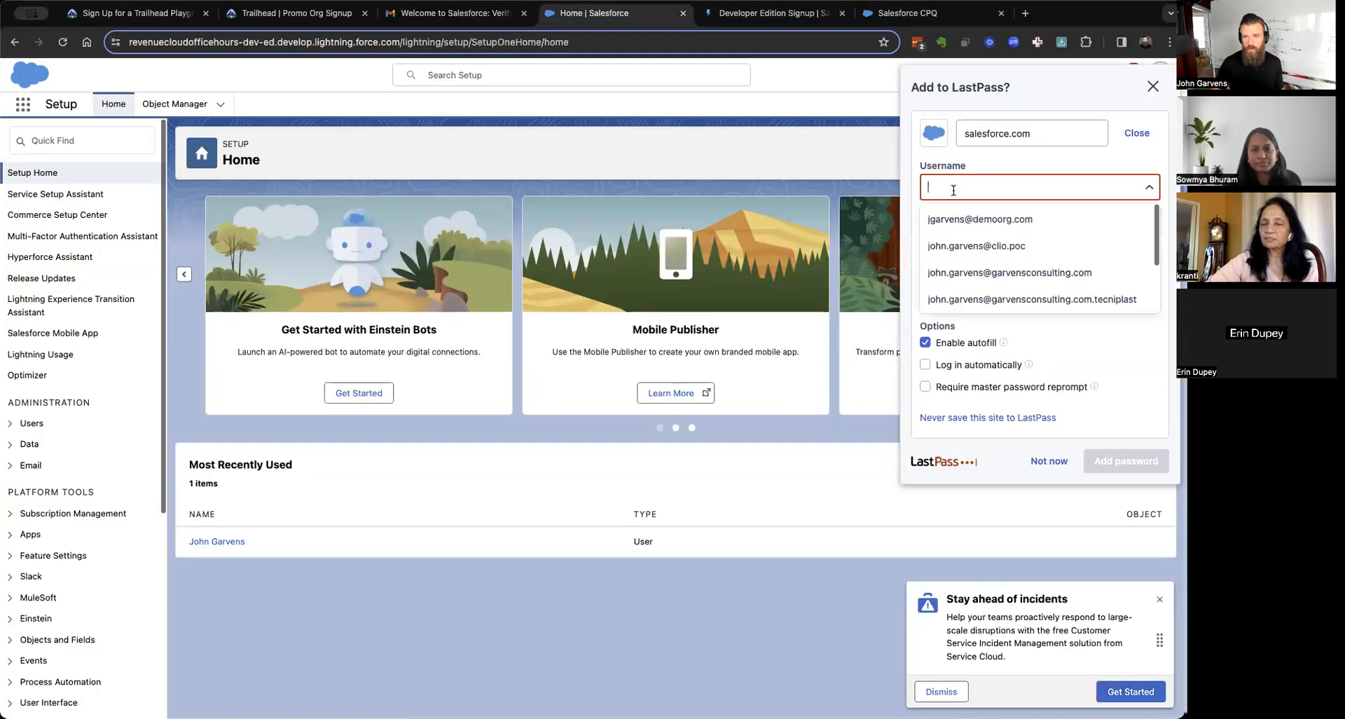
pyautogui.press('super+v')
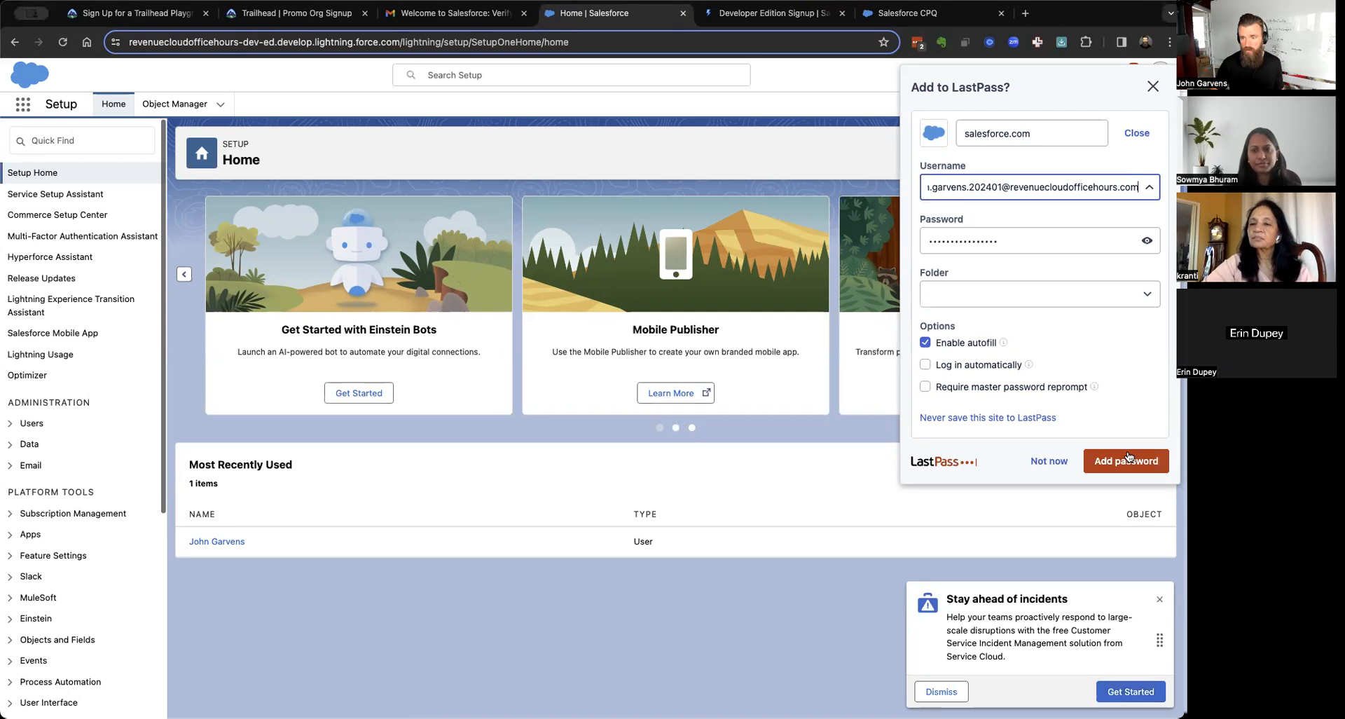
pyautogui.click(1124, 462)
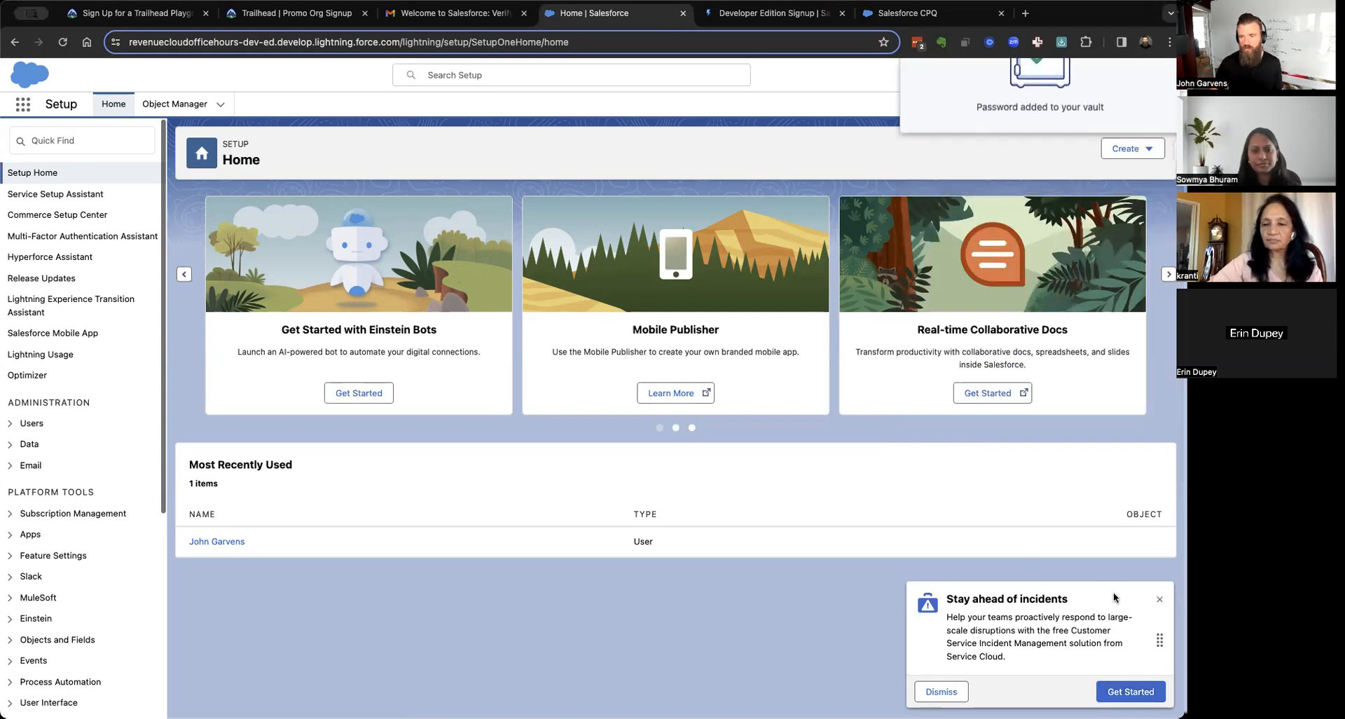
pyautogui.click(1159, 600)
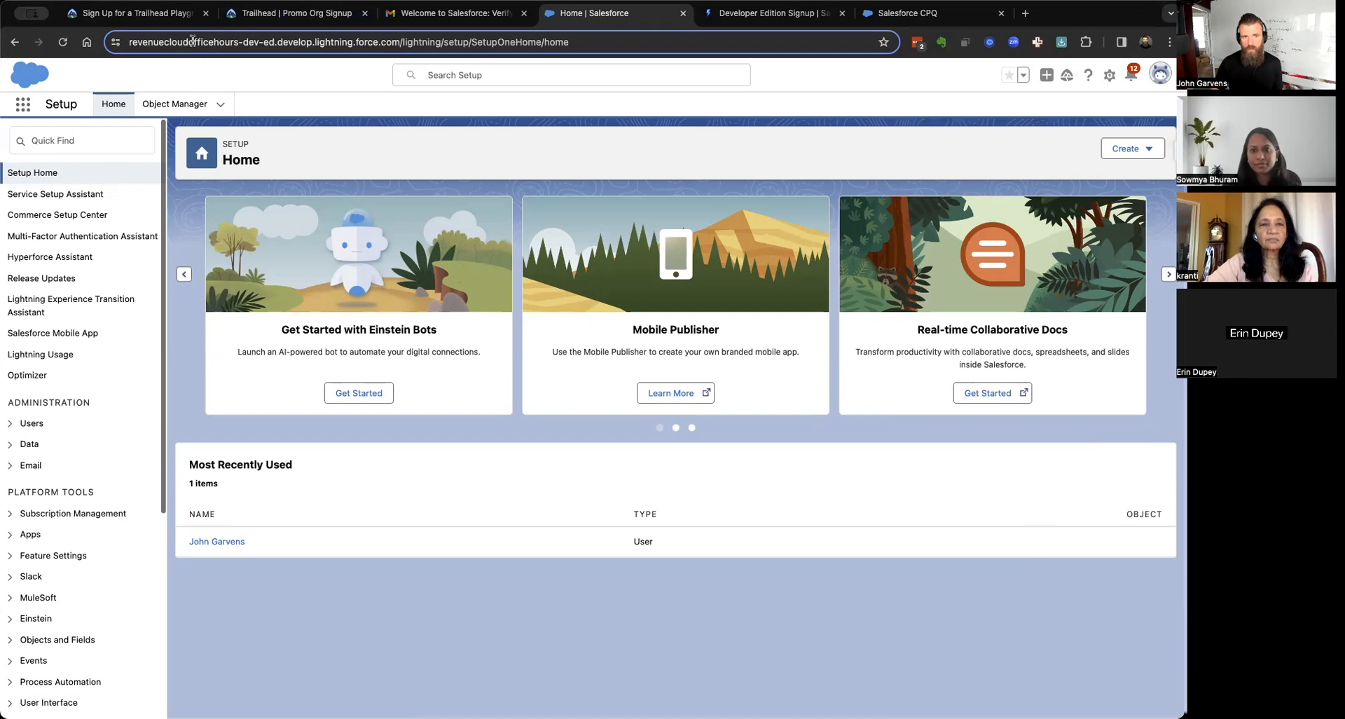
# Select the org's -dev-ed name in the address, then filter Quick Find on 'install'.
pyautogui.doubleClick(241, 43)
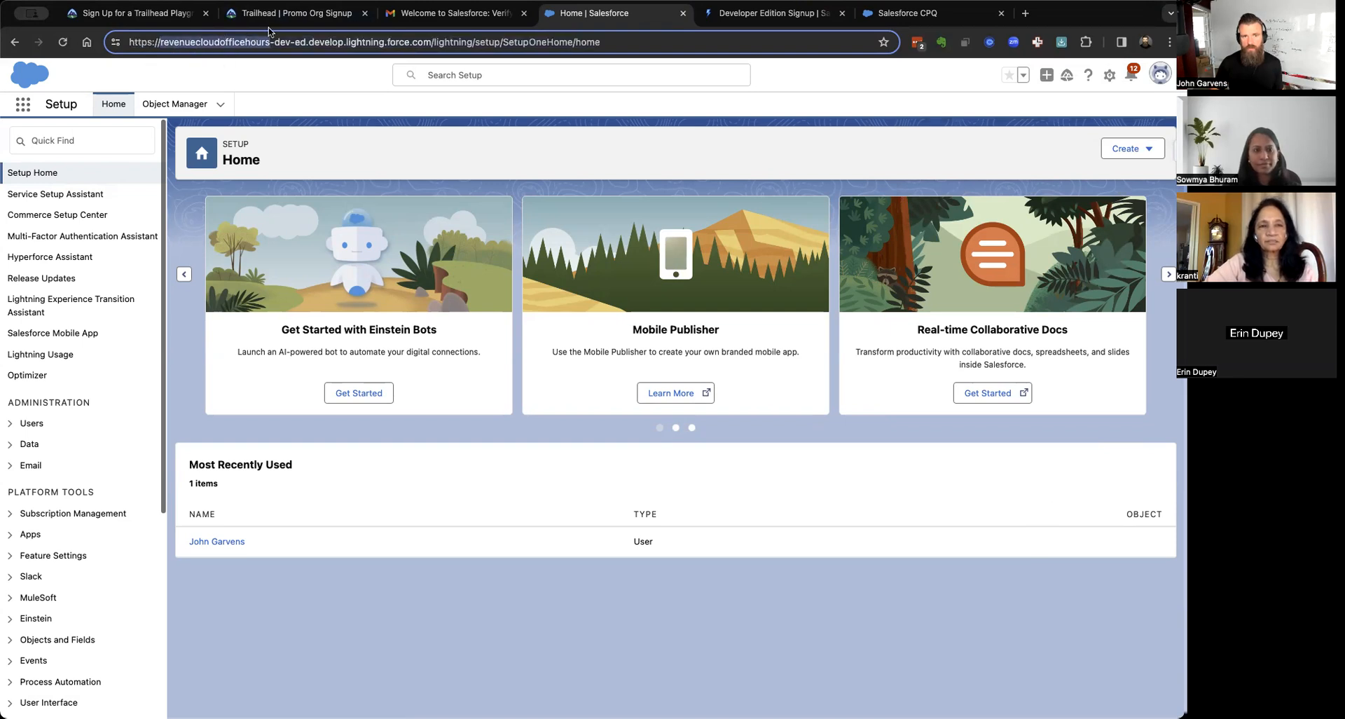
pyautogui.keyDown('shift'); pyautogui.click(306, 42); pyautogui.keyUp('shift')
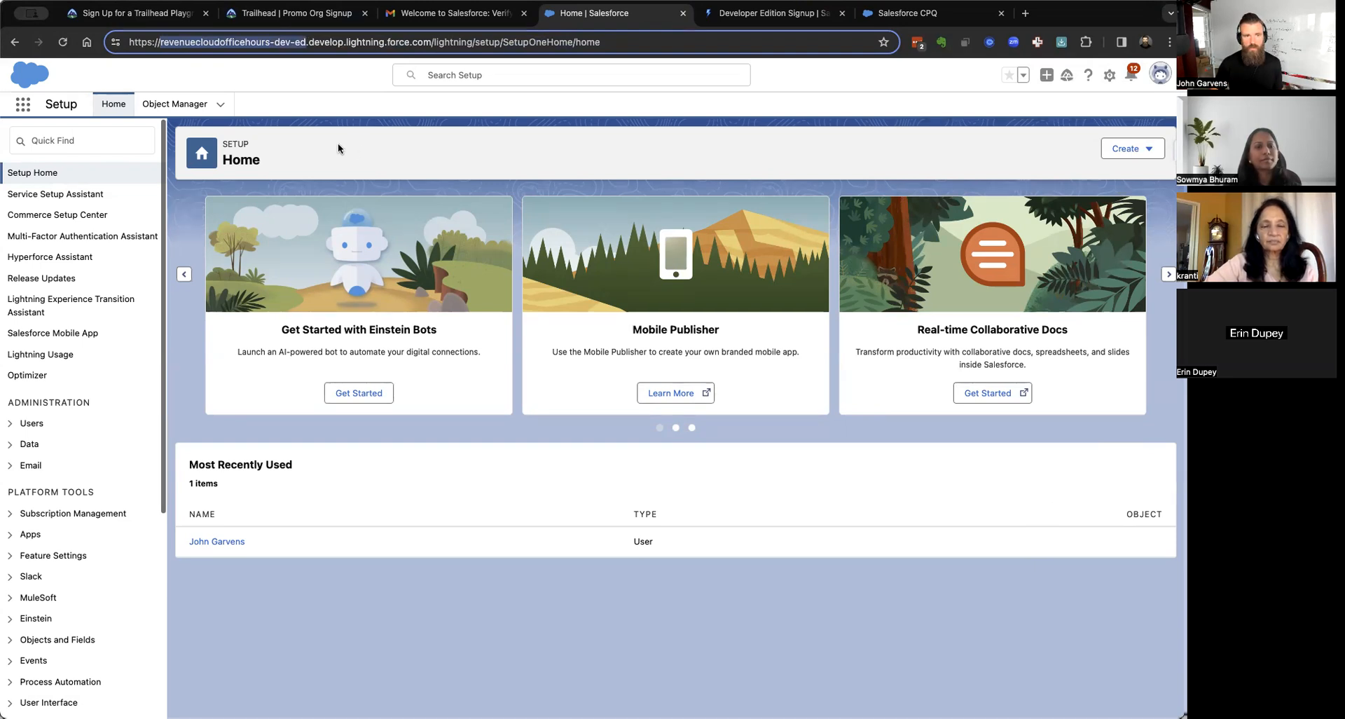
pyautogui.click(59, 134)
pyautogui.write('install')
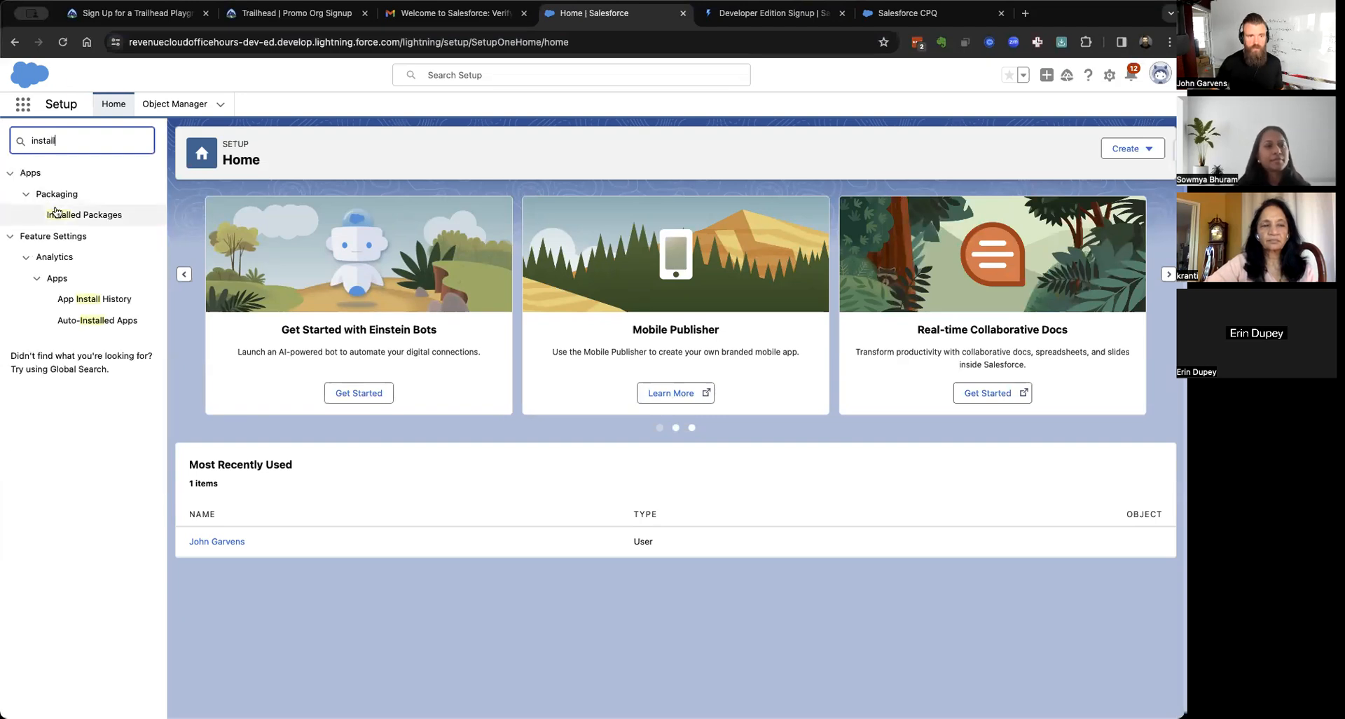
pyautogui.click(55, 212)
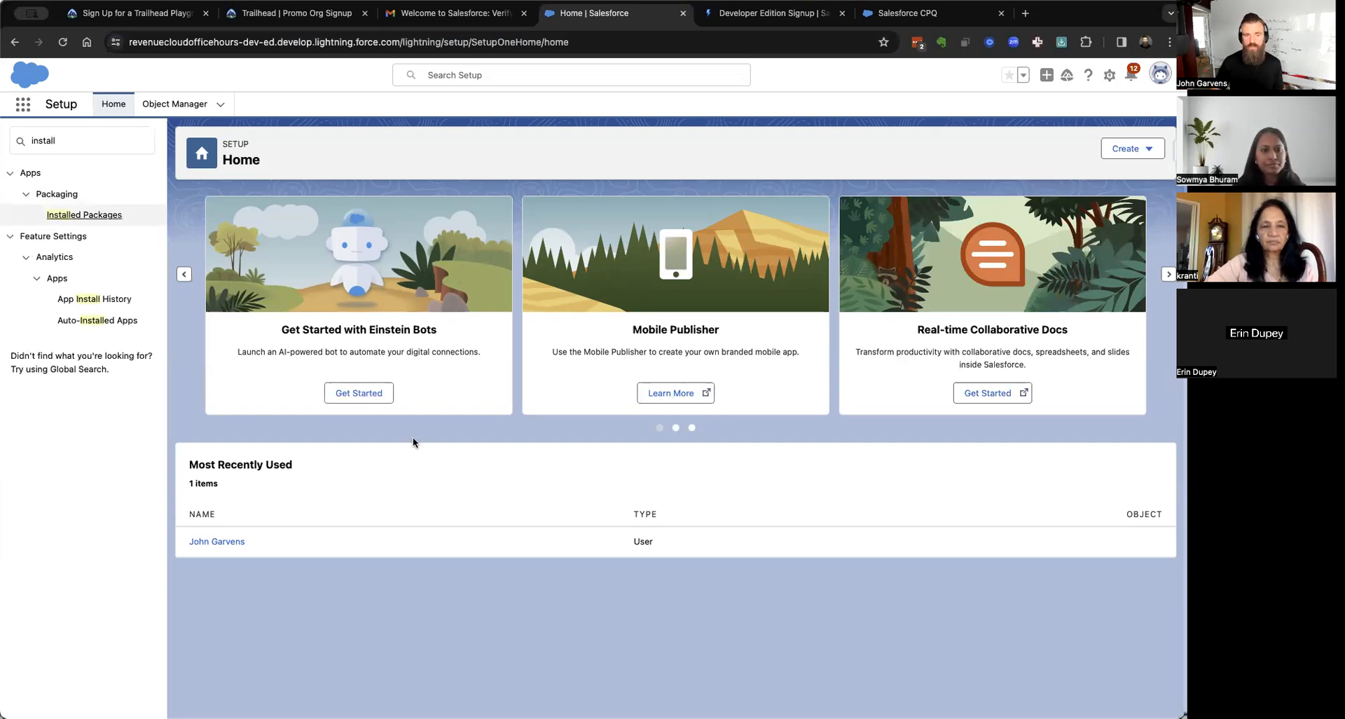
# Open Installed Packages, which shows none installed, and select the org subdomain in the address.
pyautogui.click(112, 215)
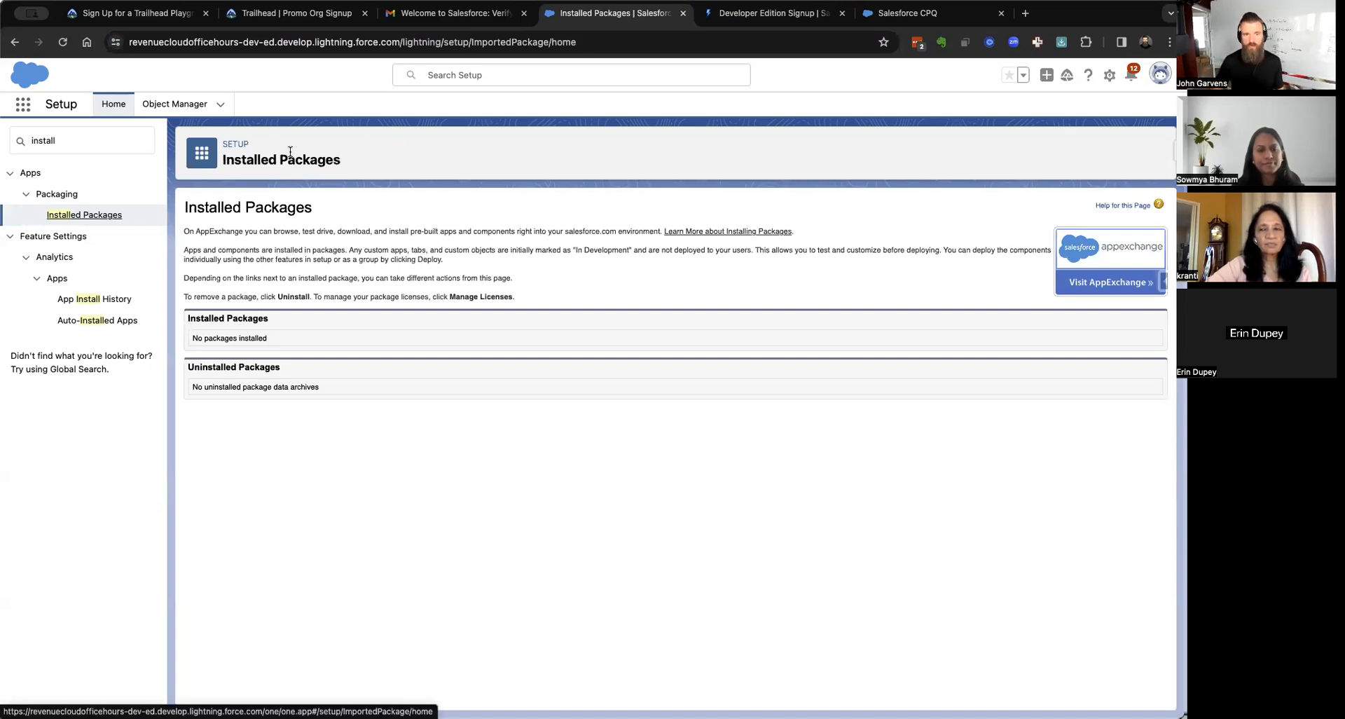
pyautogui.doubleClick(207, 43)
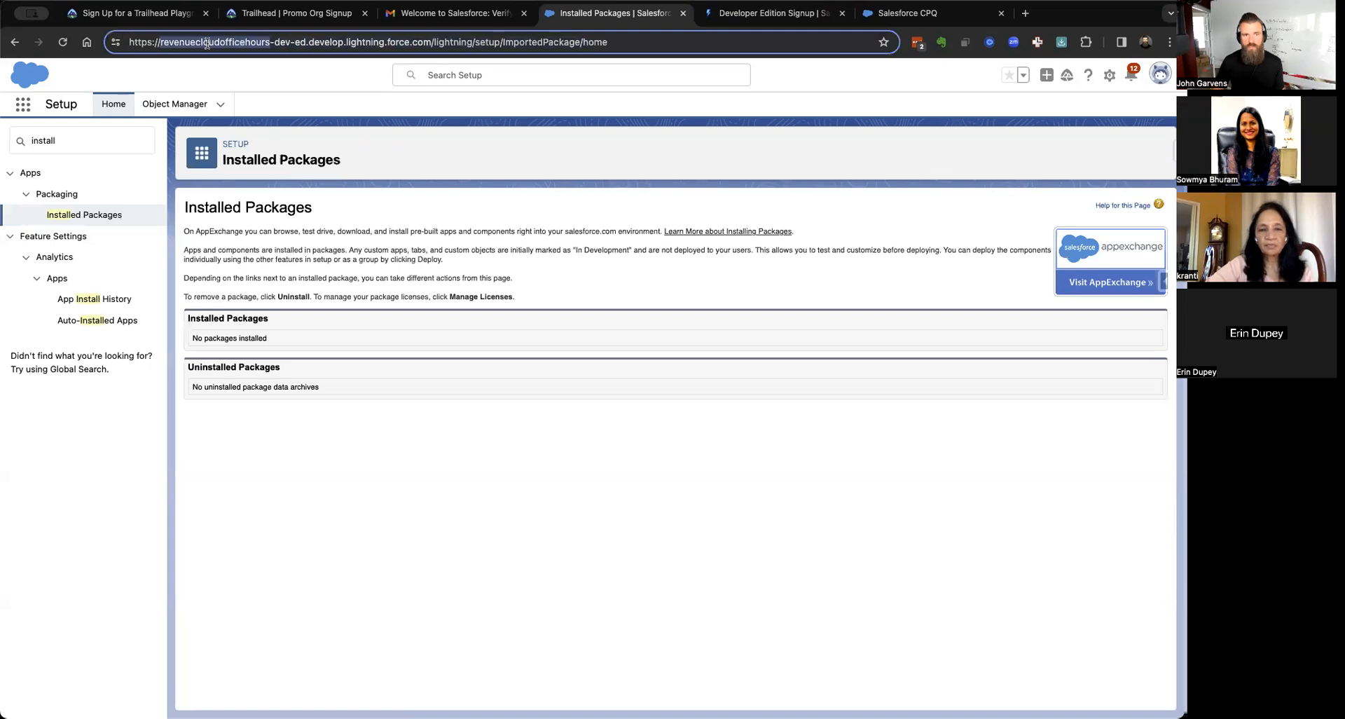
pyautogui.keyDown('shift'); pyautogui.click(300, 42); pyautogui.keyUp('shift')
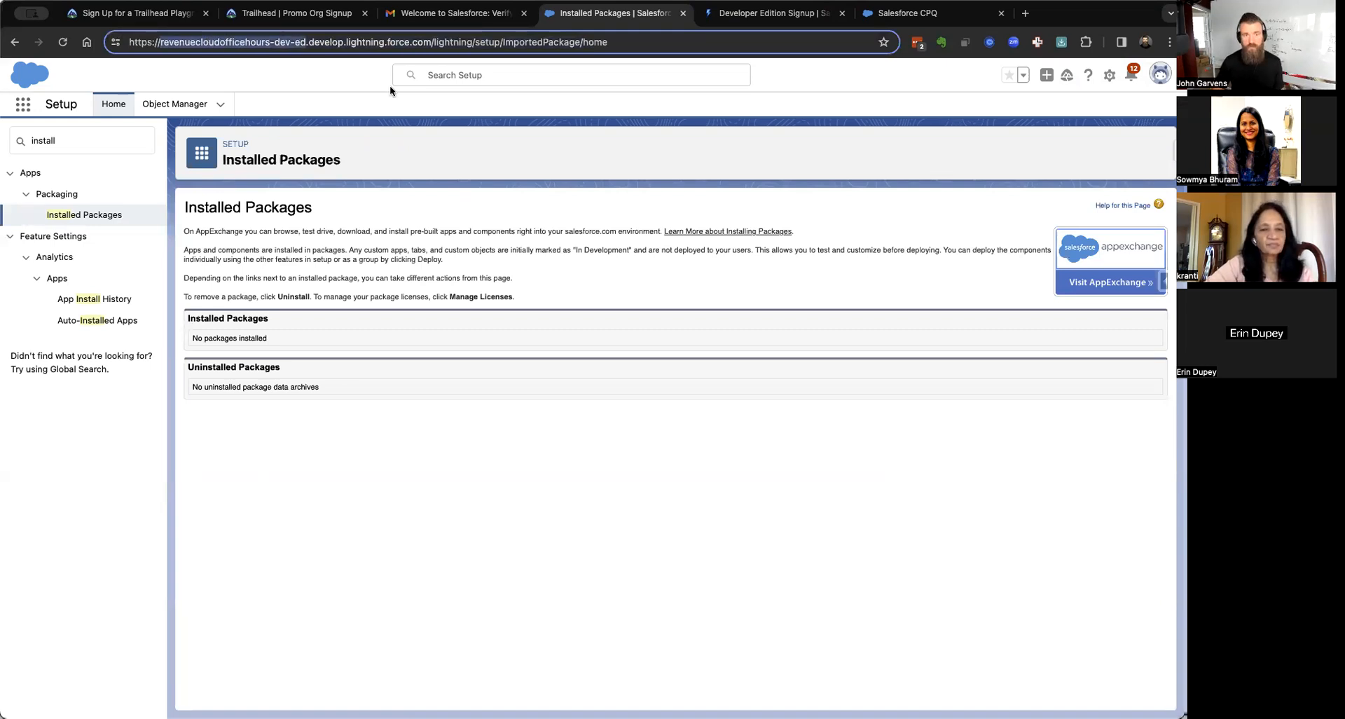
pyautogui.click(509, 519)
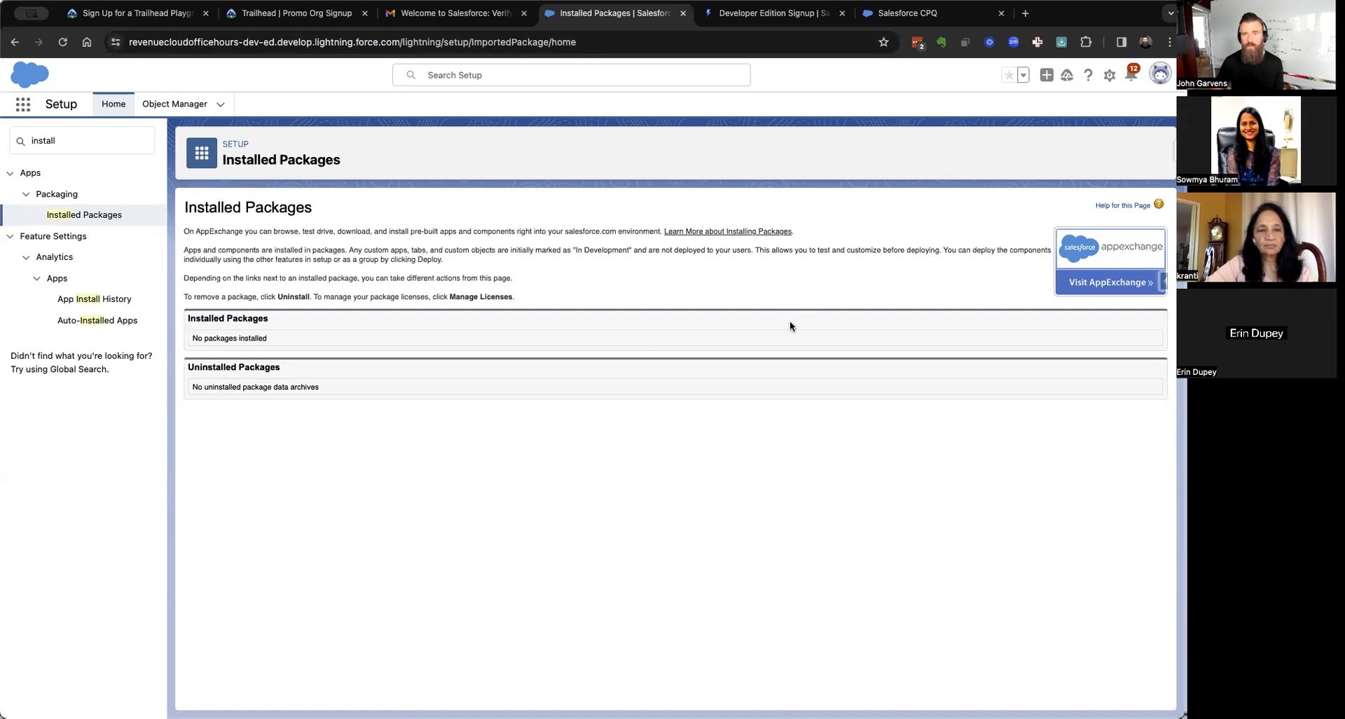
# Check the CPQ installation links tab, then close the Developer Edition signup tab.
pyautogui.click(911, 15)
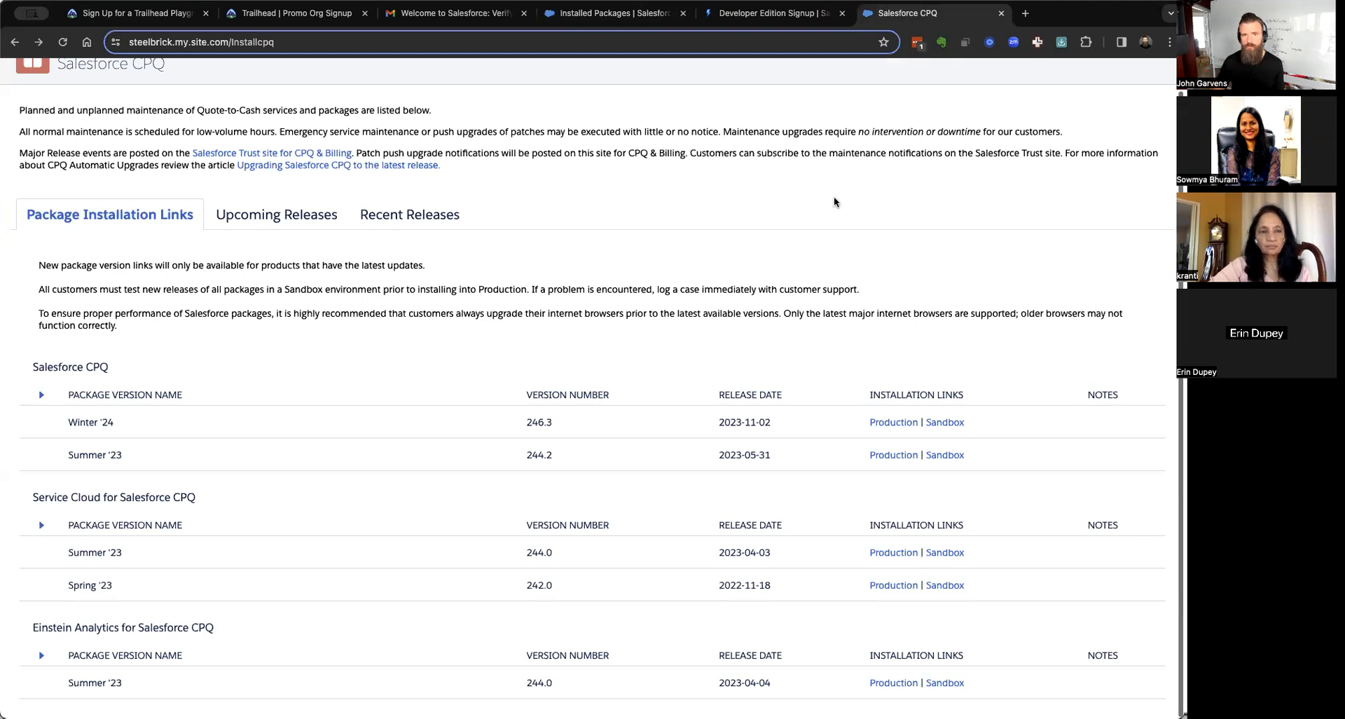
pyautogui.click(739, 18)
pyautogui.click(666, 18)
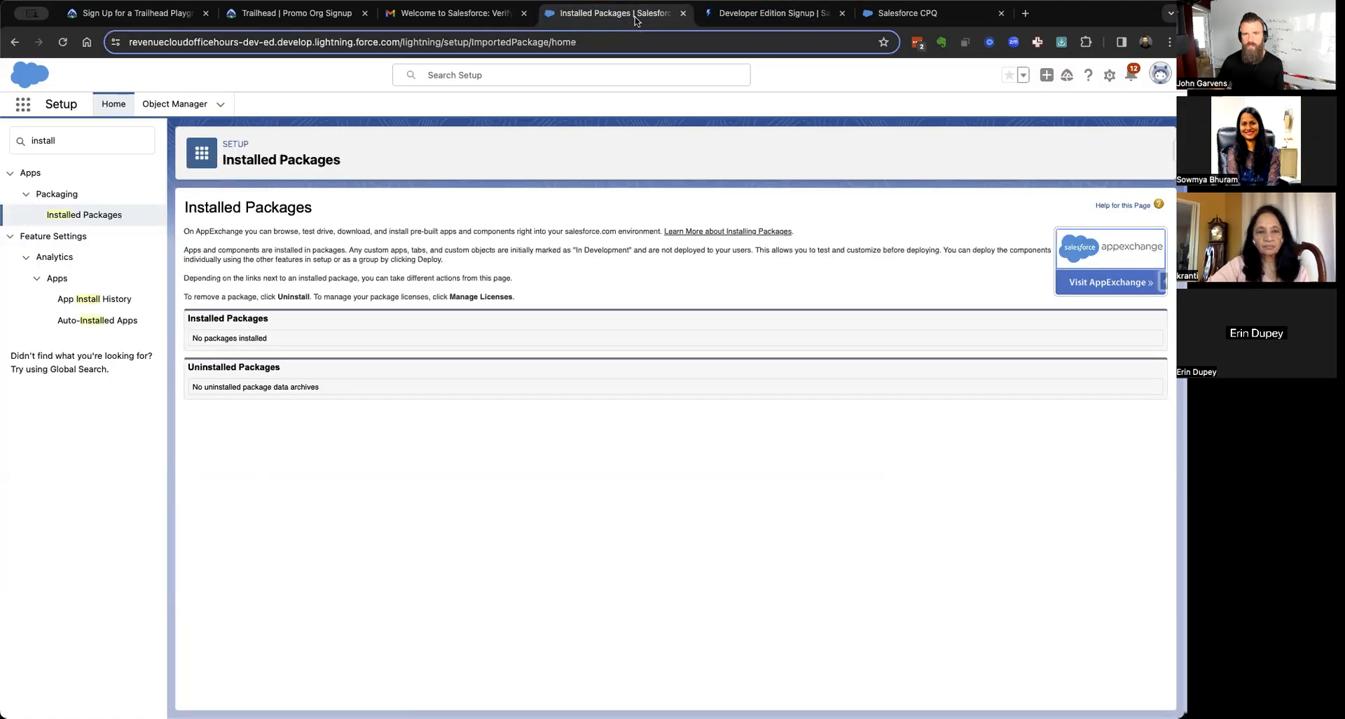
pyautogui.click(842, 13)
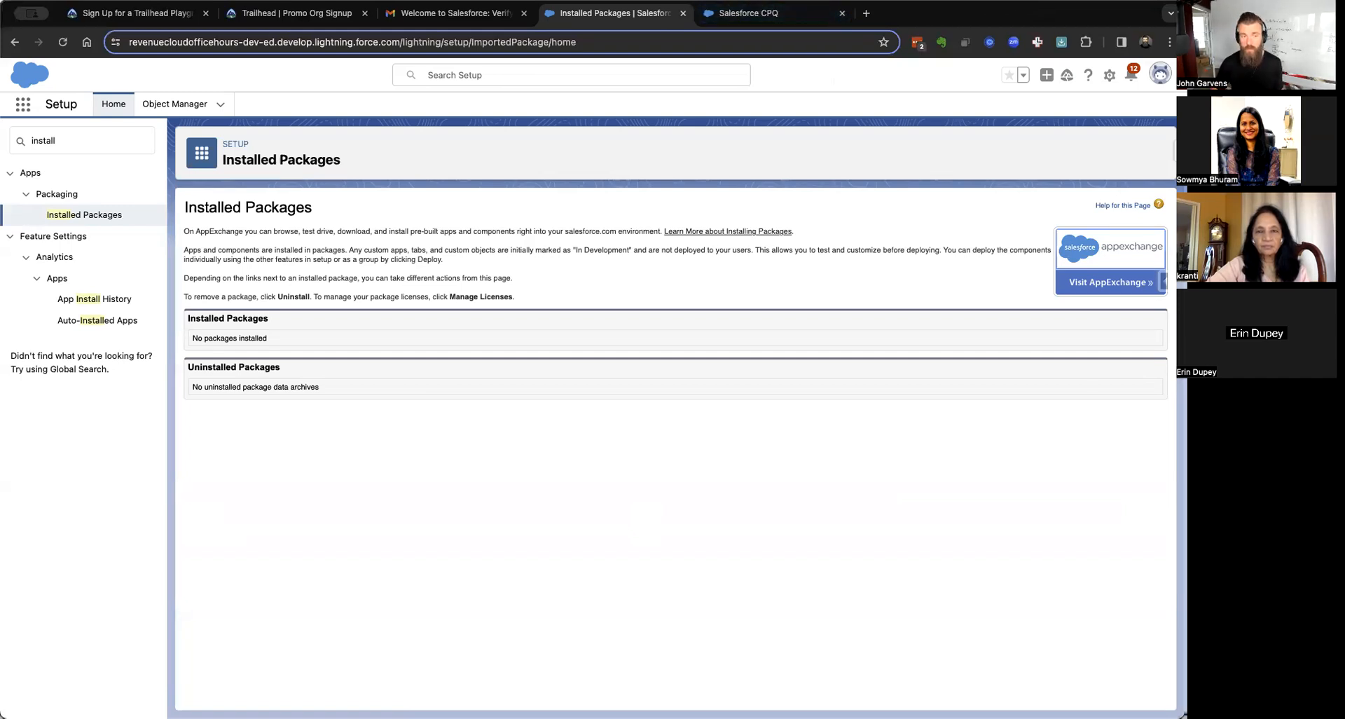
pyautogui.click(44, 145)
# Filter on 'order', enable Reduction Orders and Negative Quantity in Order Settings, and save.
pyautogui.press('super+a')
pyautogui.write('order')
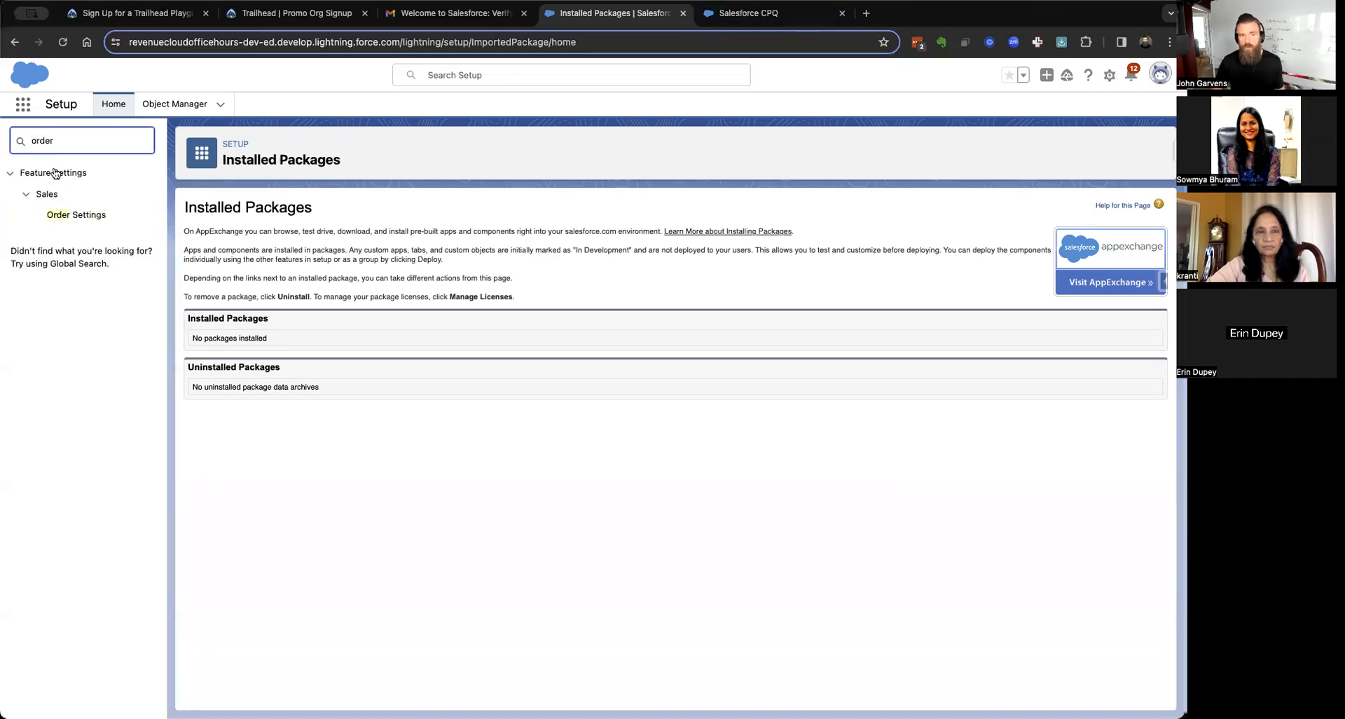
pyautogui.click(79, 214)
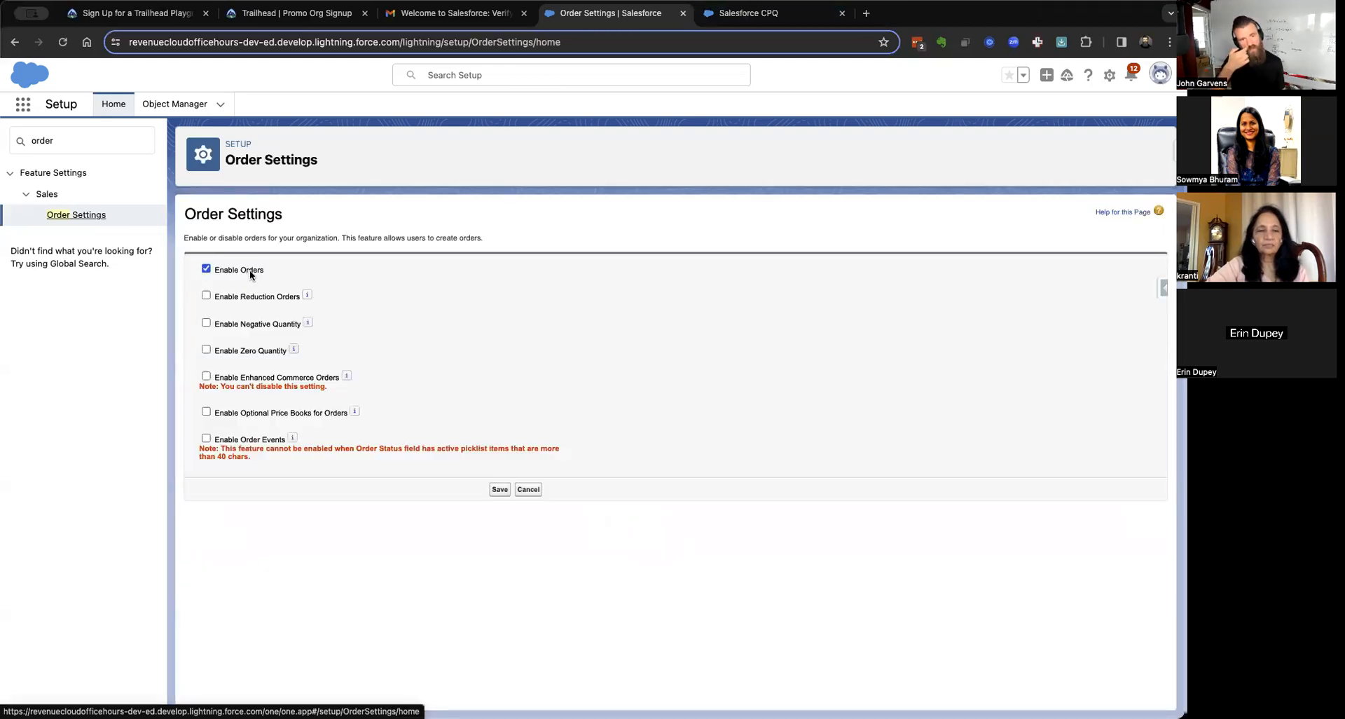
pyautogui.click(207, 295)
pyautogui.click(207, 323)
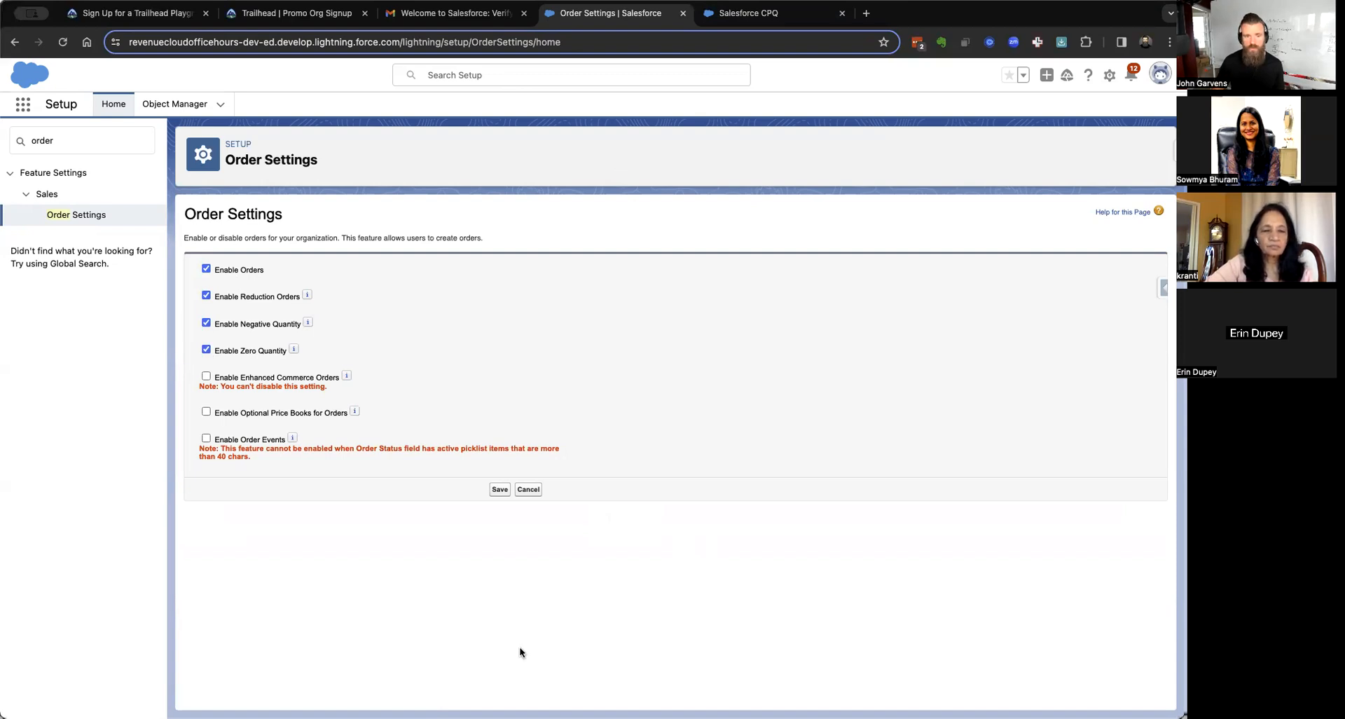
pyautogui.click(500, 489)
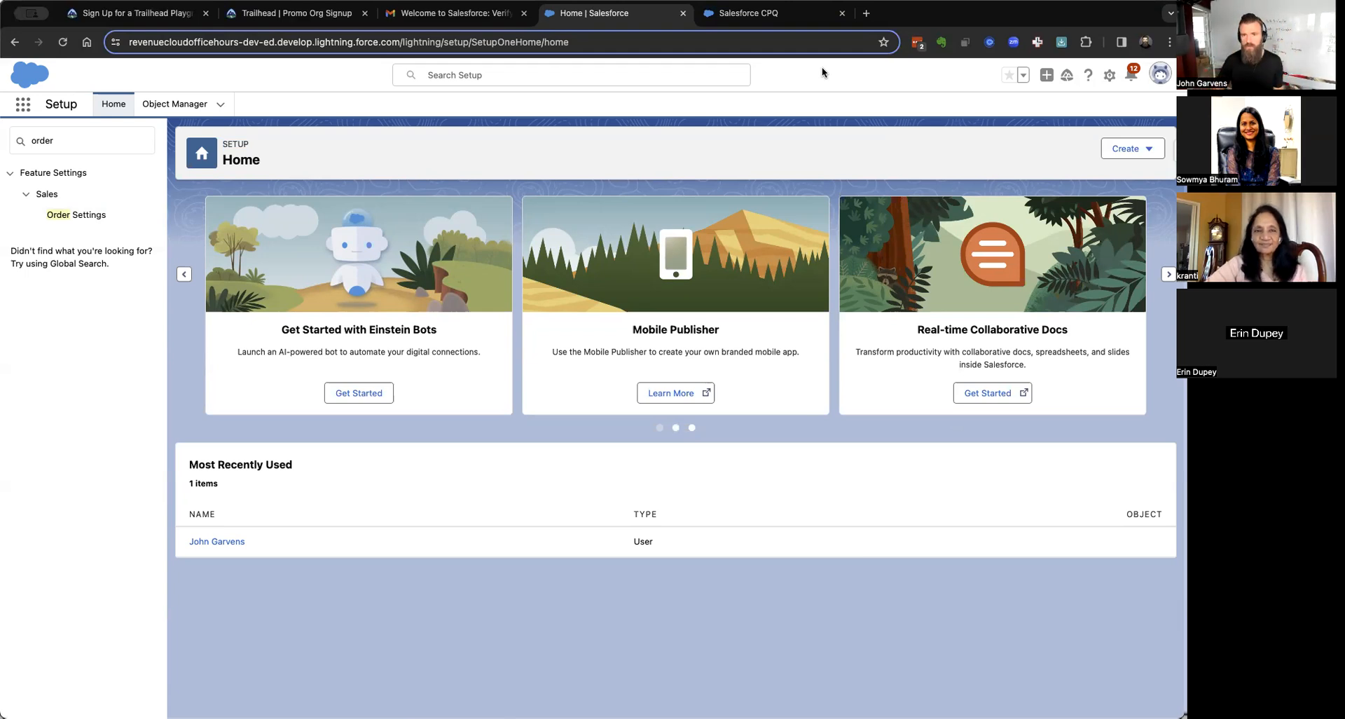
# Open the Winter '24 production install link and try logging in through a custom domain.
pyautogui.click(799, 19)
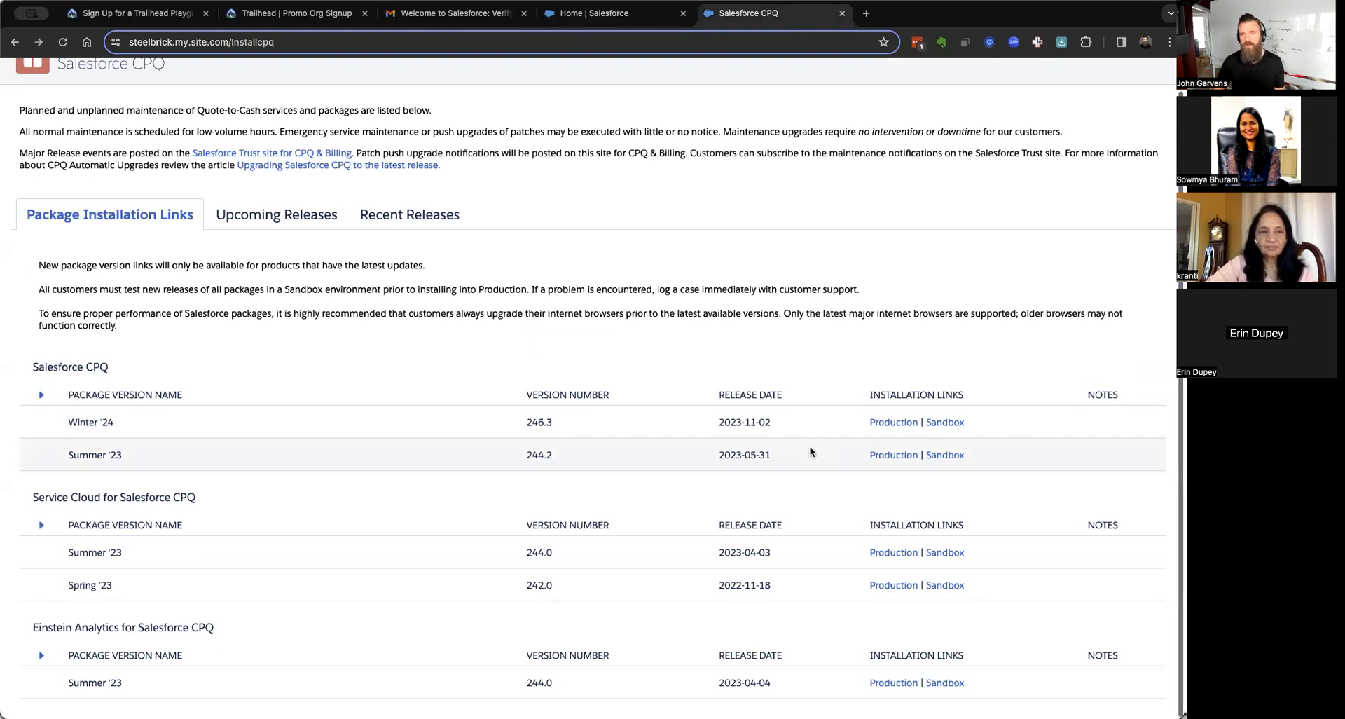
pyautogui.click(887, 422)
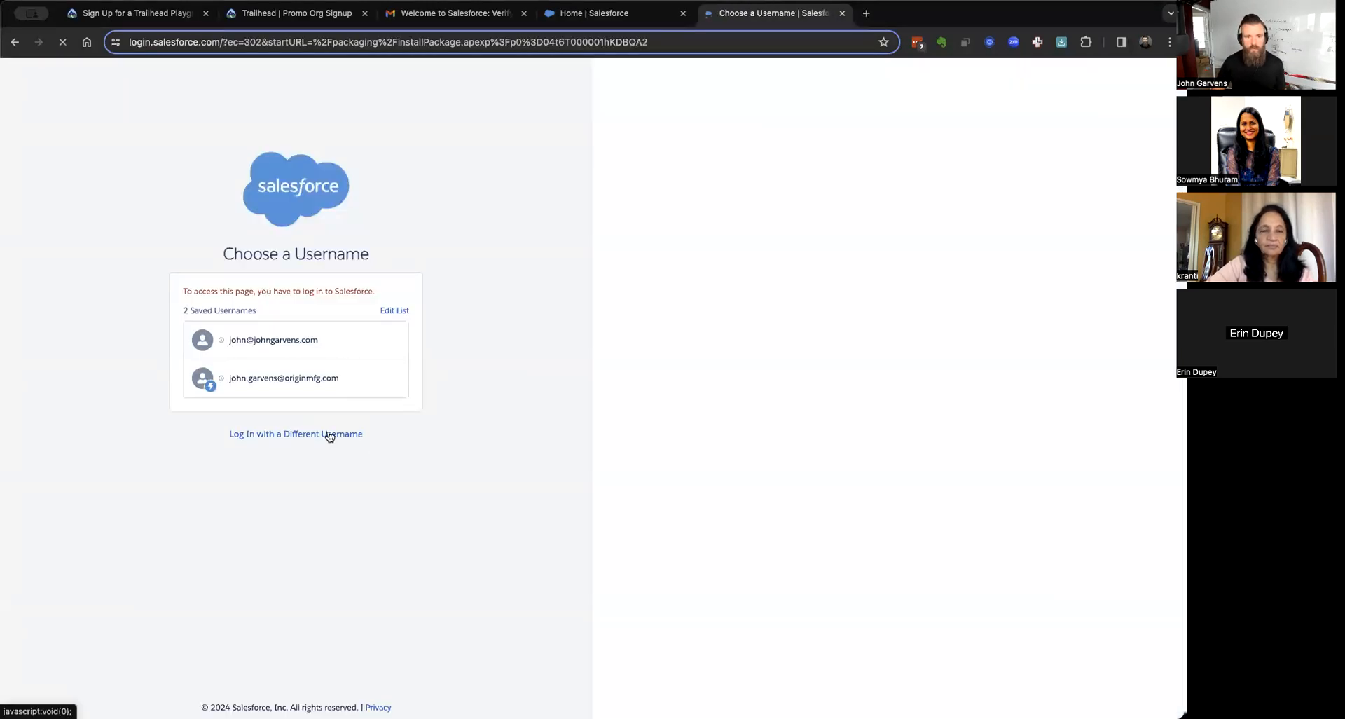
pyautogui.click(329, 434)
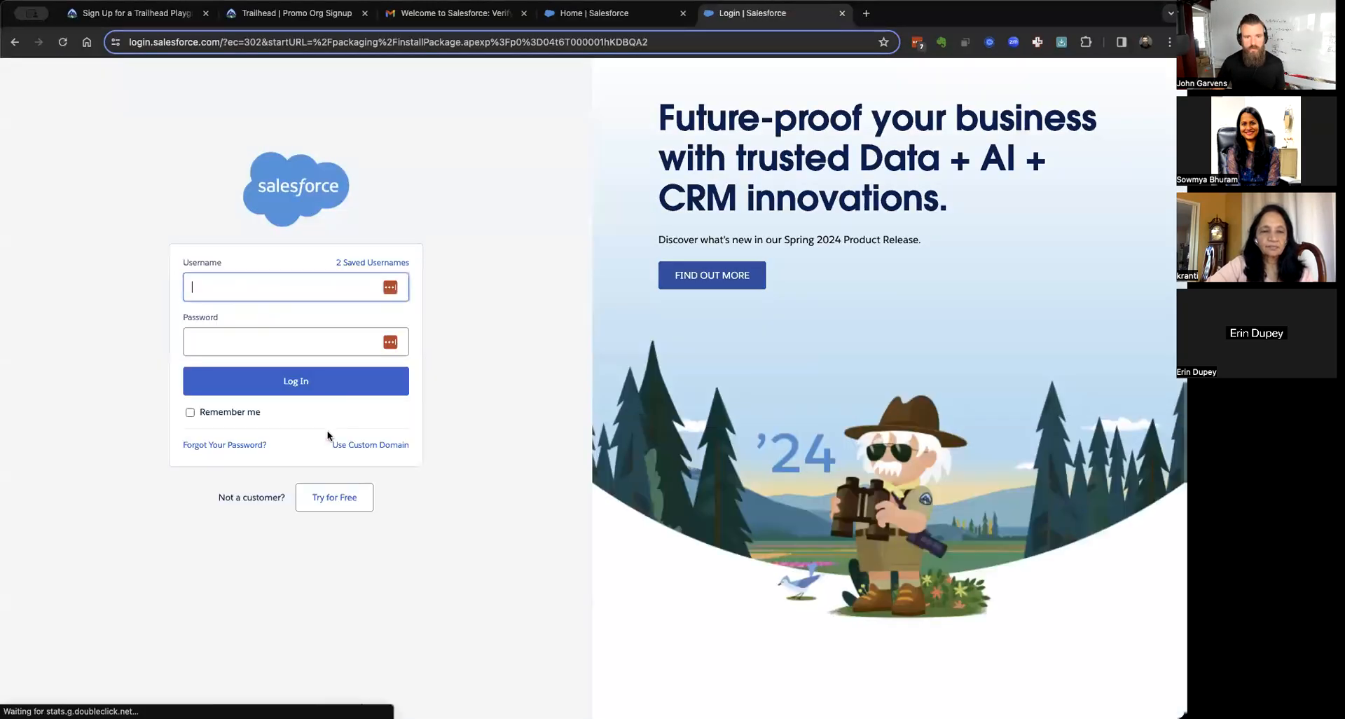
pyautogui.click(365, 440)
pyautogui.write('revenuecloudofficehours-dev-ed')
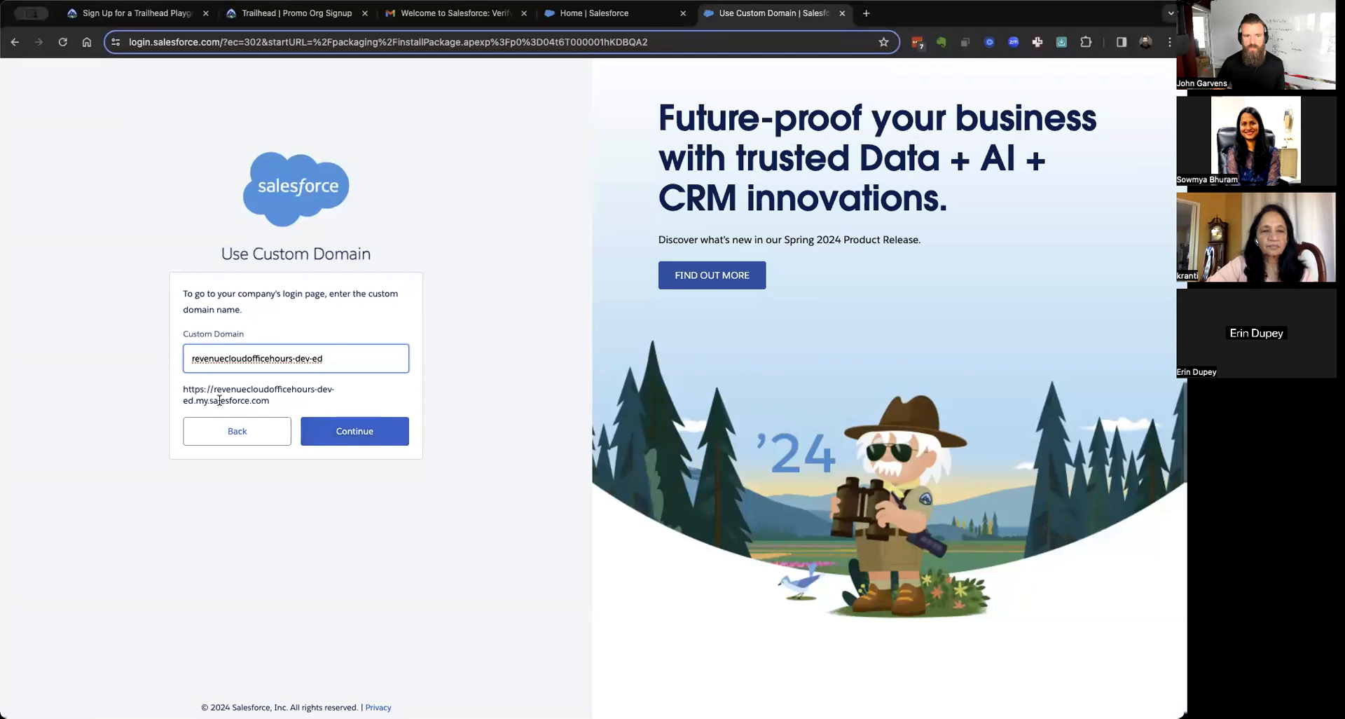
pyautogui.click(361, 434)
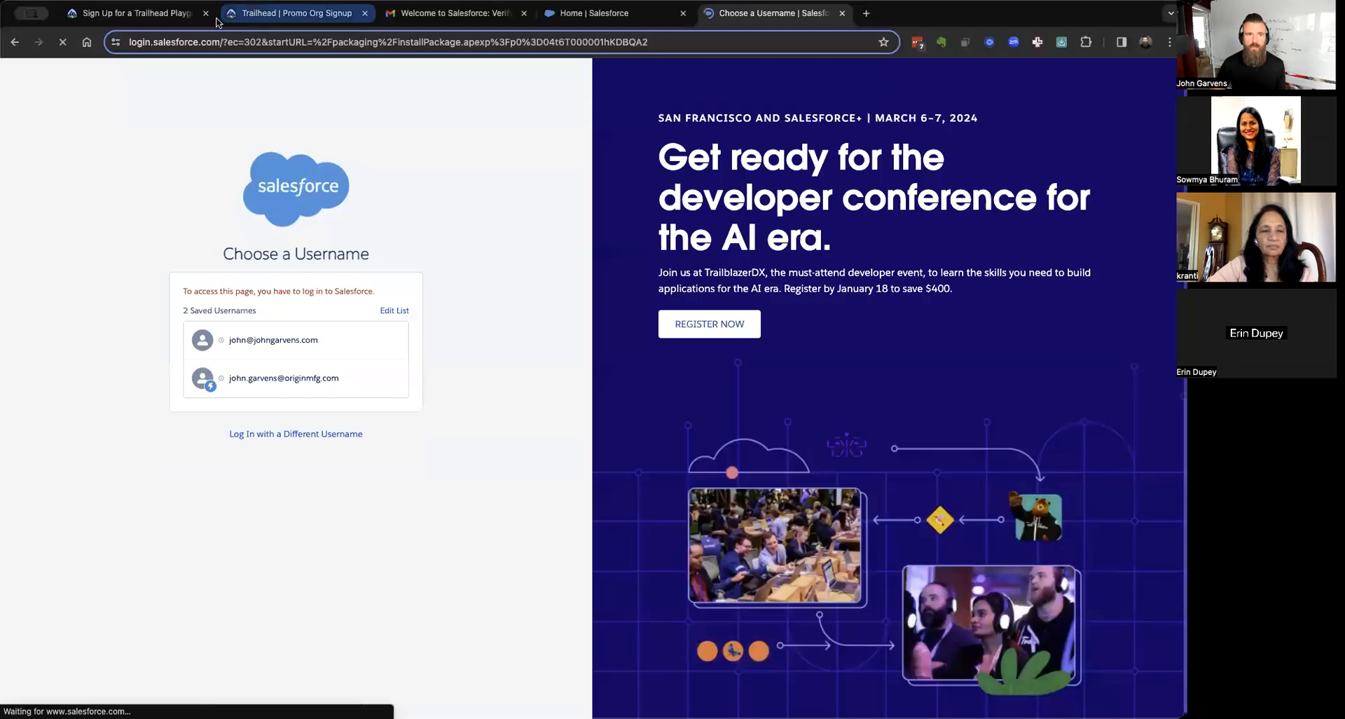
# Copy the org's base web address from its Setup page.
pyautogui.click(560, 20)
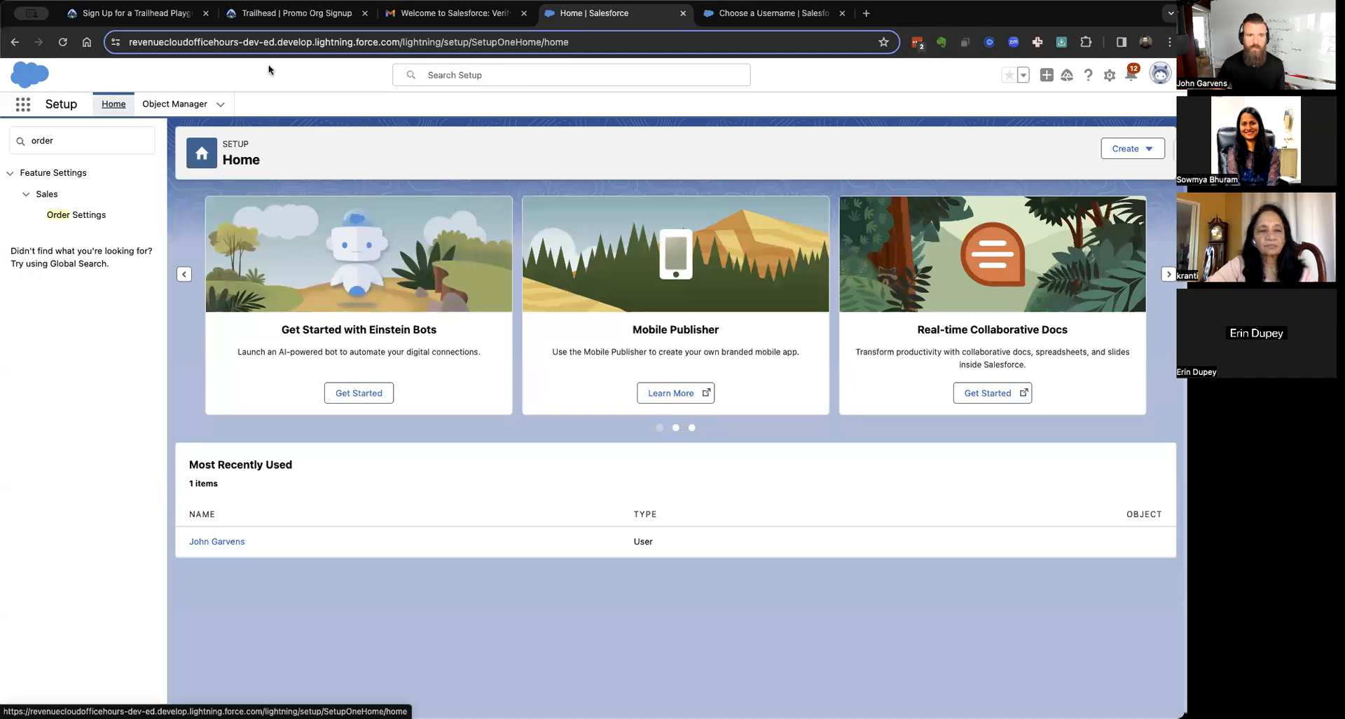
pyautogui.click(397, 42)
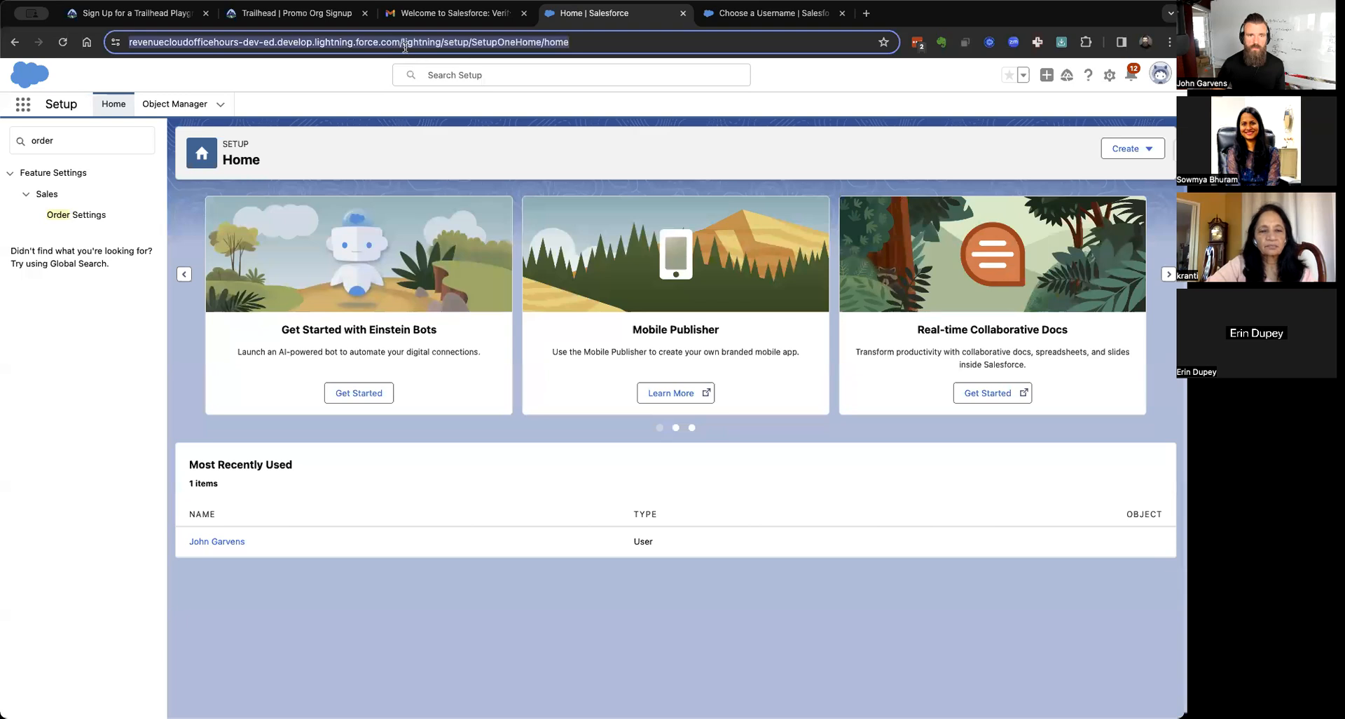
pyautogui.click(405, 43)
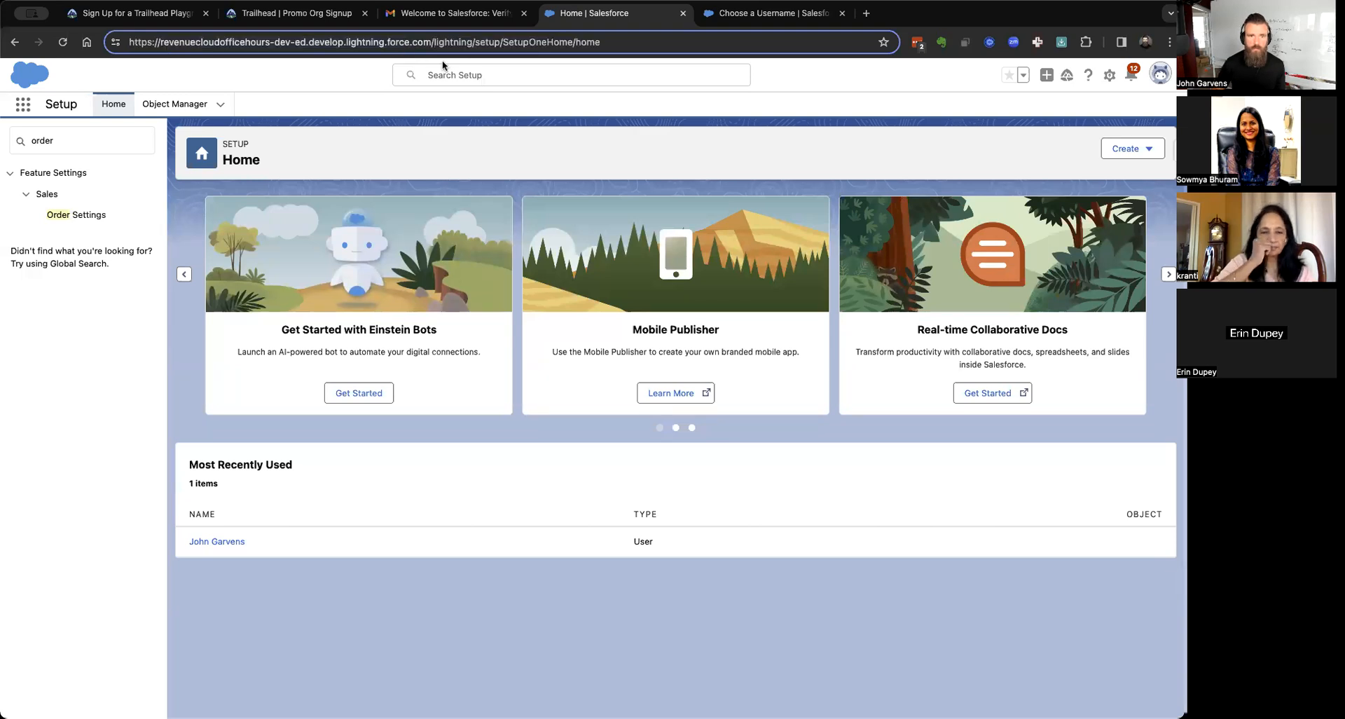
pyautogui.press('shift+super+Left')
pyautogui.press('super+c')
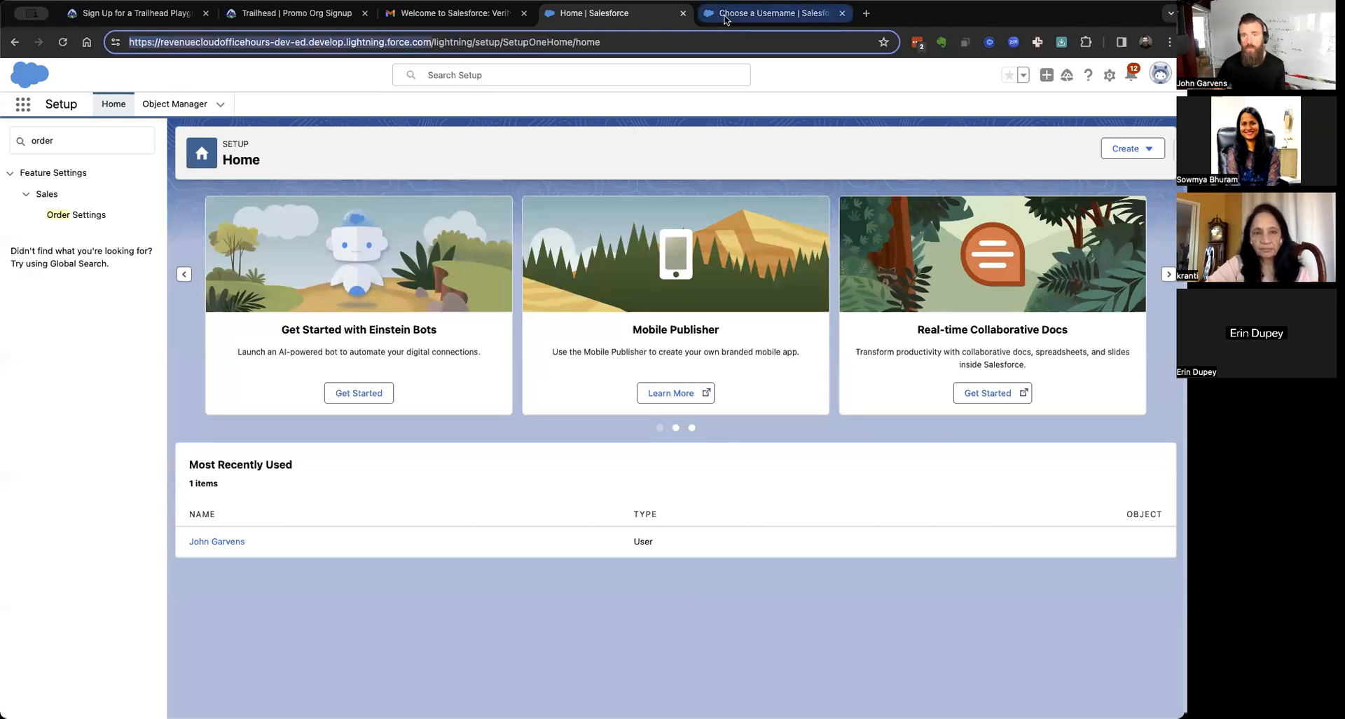
pyautogui.click(725, 20)
pyautogui.click(319, 431)
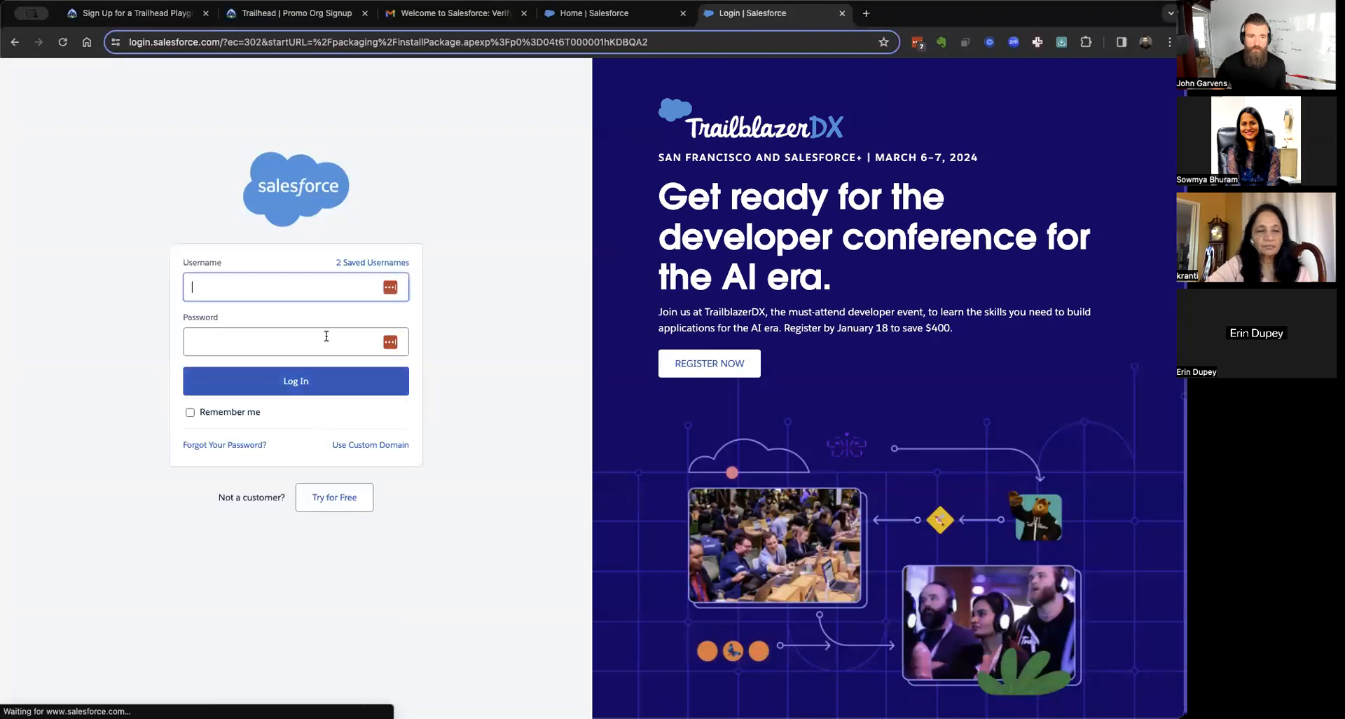
pyautogui.click(383, 444)
pyautogui.press('super+a')
pyautogui.press('super+v')
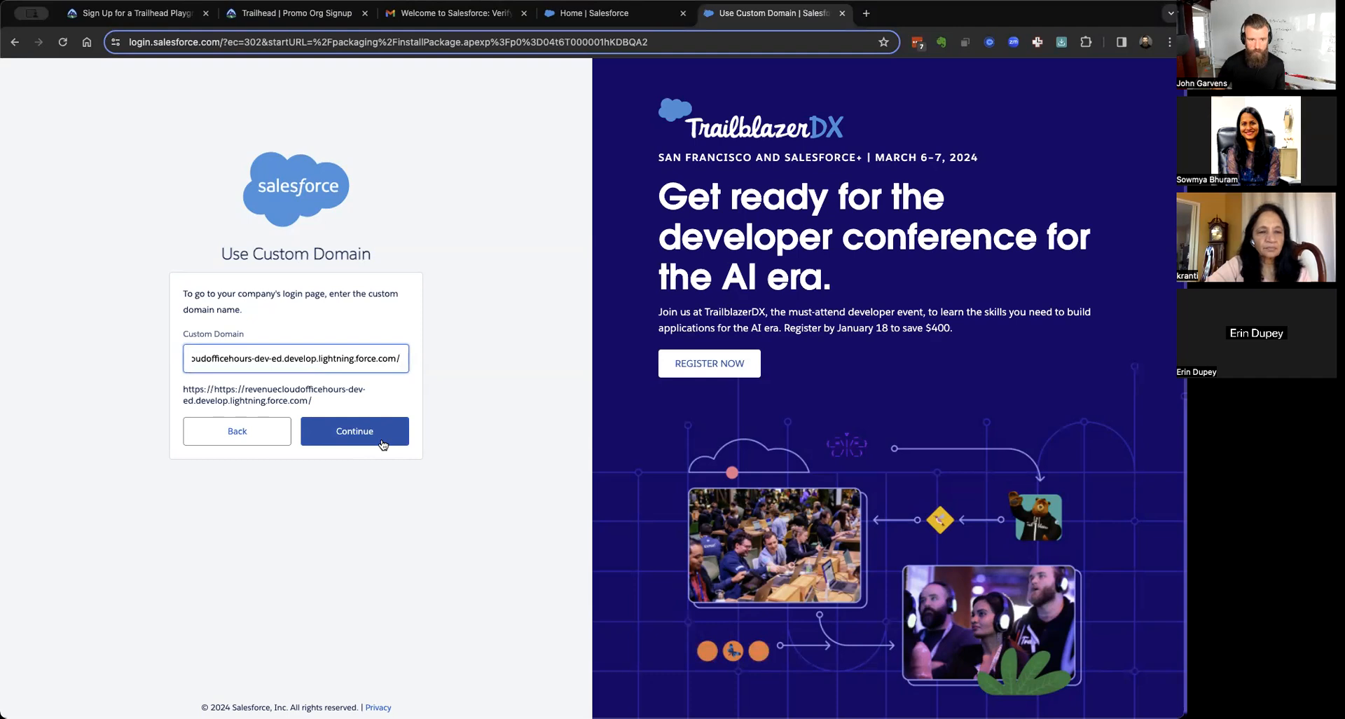
pyautogui.press('super+Left')
pyautogui.hotkey('shift', 'Right')
pyautogui.hotkey('shift', 'Right')
pyautogui.hotkey('shift', 'Right')
pyautogui.hotkey('shift', 'Right')
pyautogui.hotkey('shift', 'Right')
pyautogui.press('BackSpace')
pyautogui.press('Return')
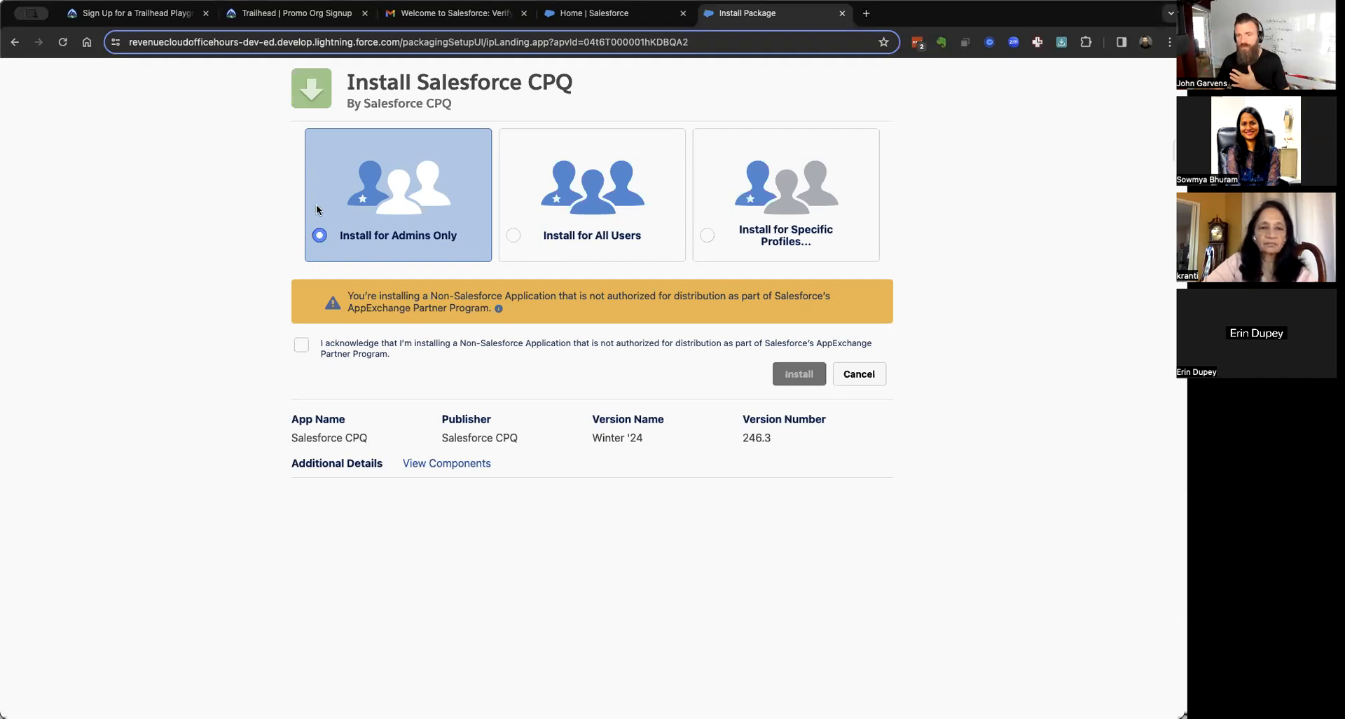
# Acknowledge the warning and install CPQ Winter '24 for admins only, granting third-party access.
pyautogui.click(305, 346)
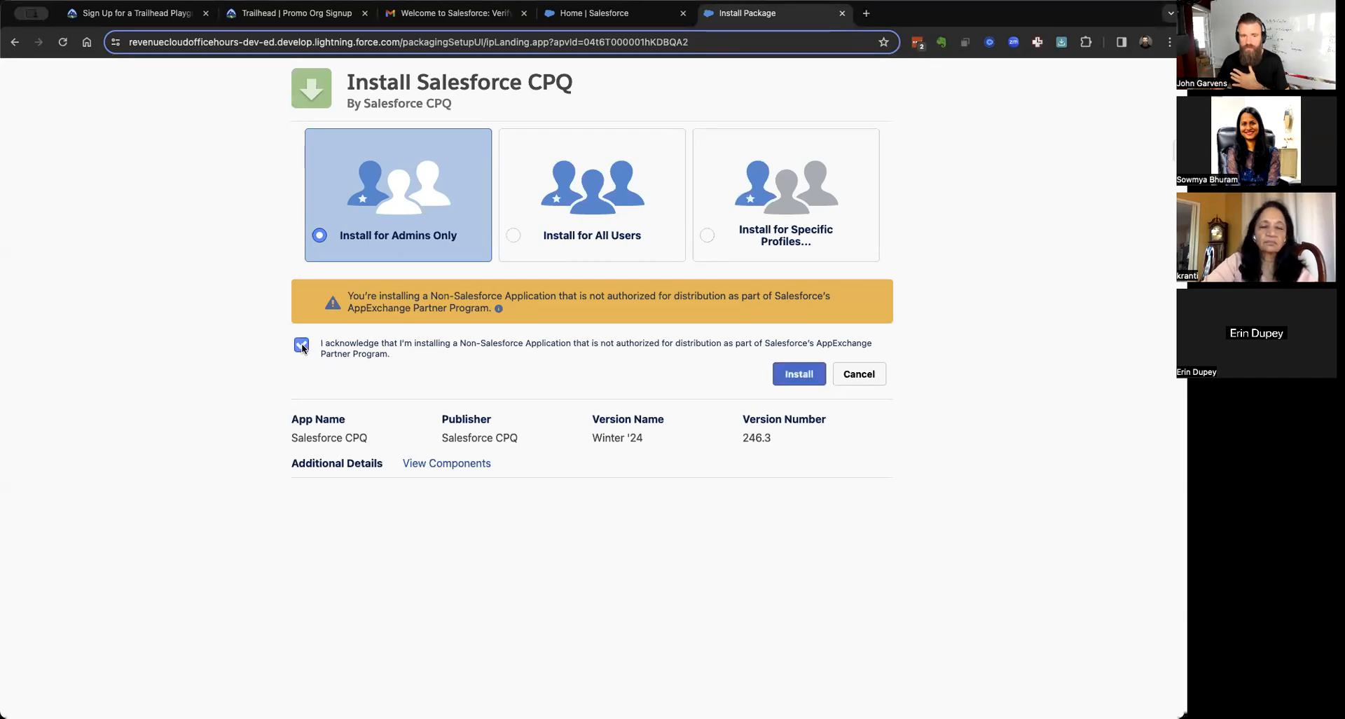
pyautogui.click(797, 375)
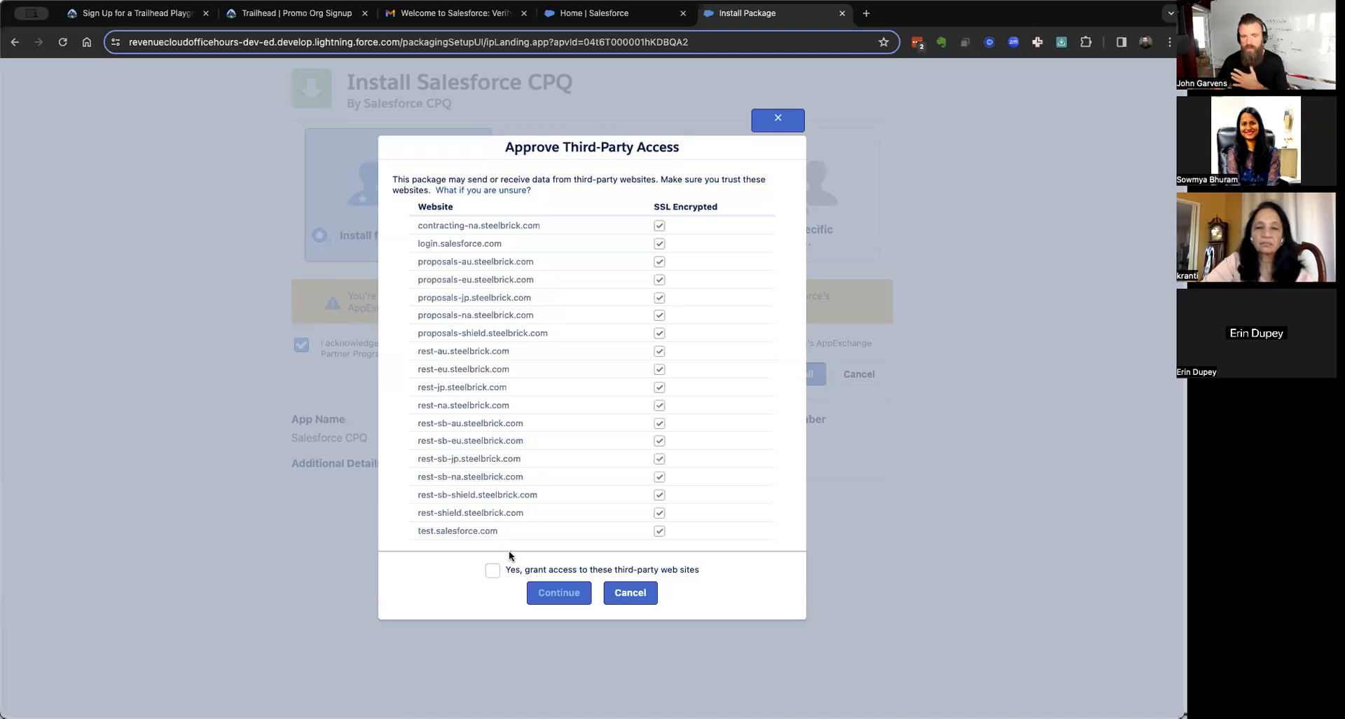
pyautogui.click(492, 571)
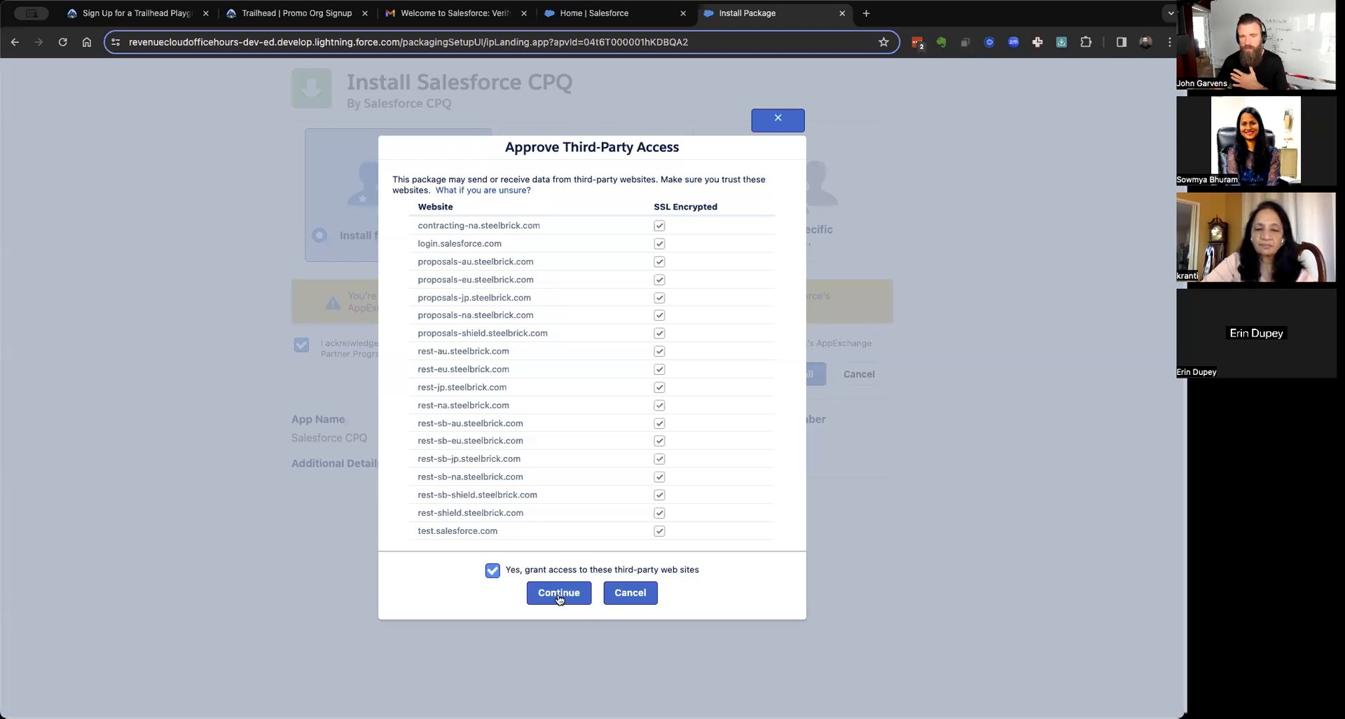
pyautogui.click(559, 595)
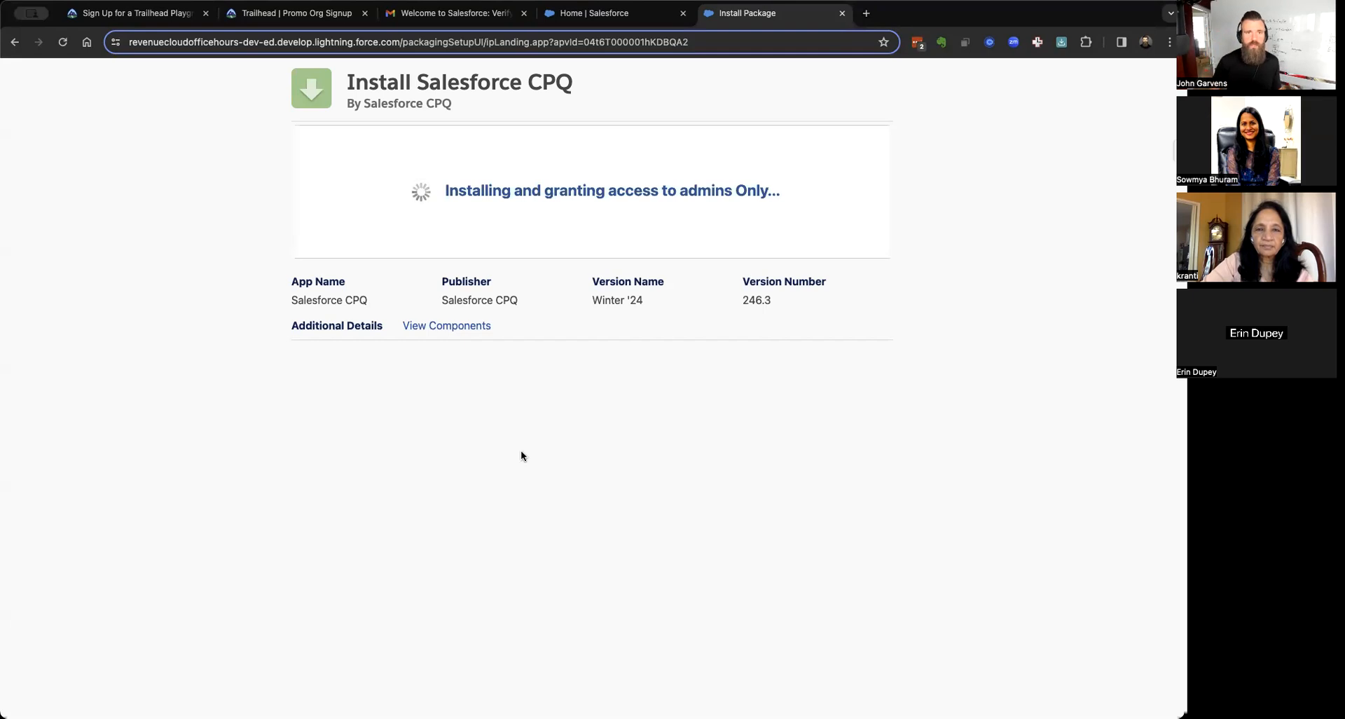
pyautogui.click(442, 20)
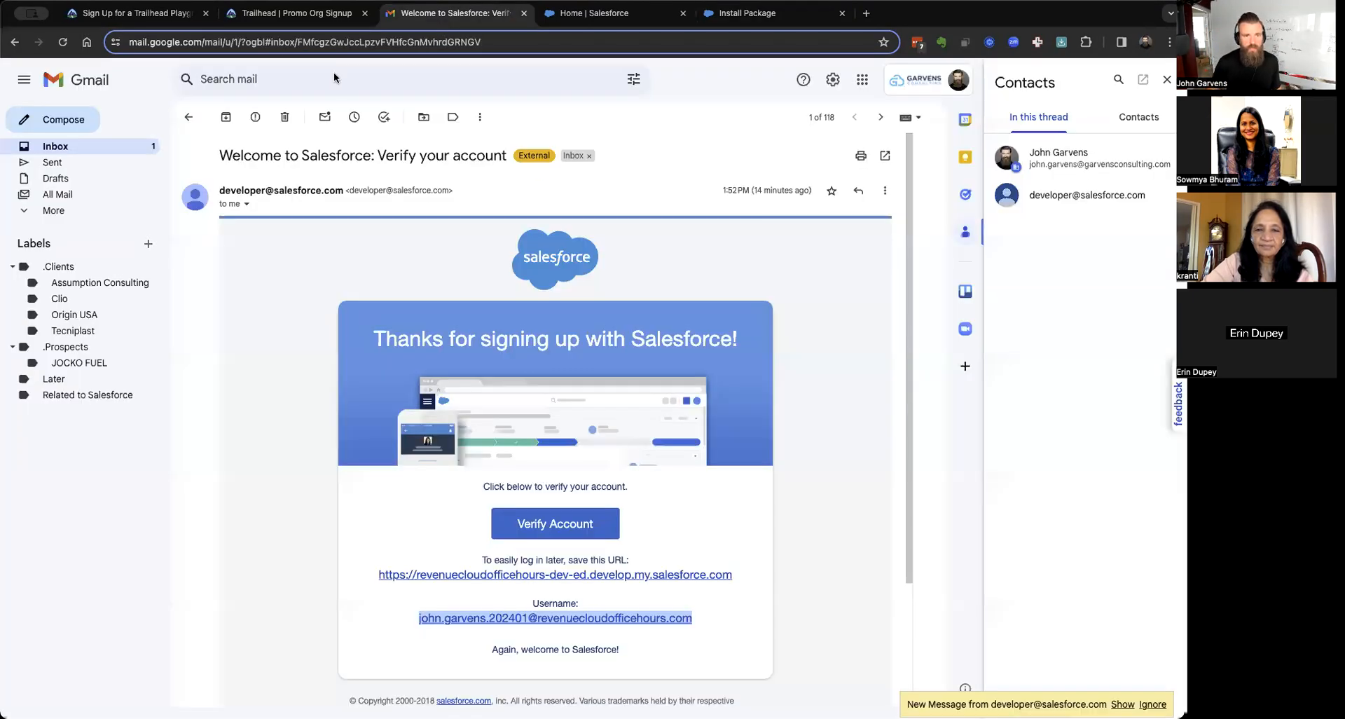
# Verify the newer account, setting the suggested password and entering the security answer.
pyautogui.click(1121, 703)
pyautogui.scroll(-2, 702, 545)
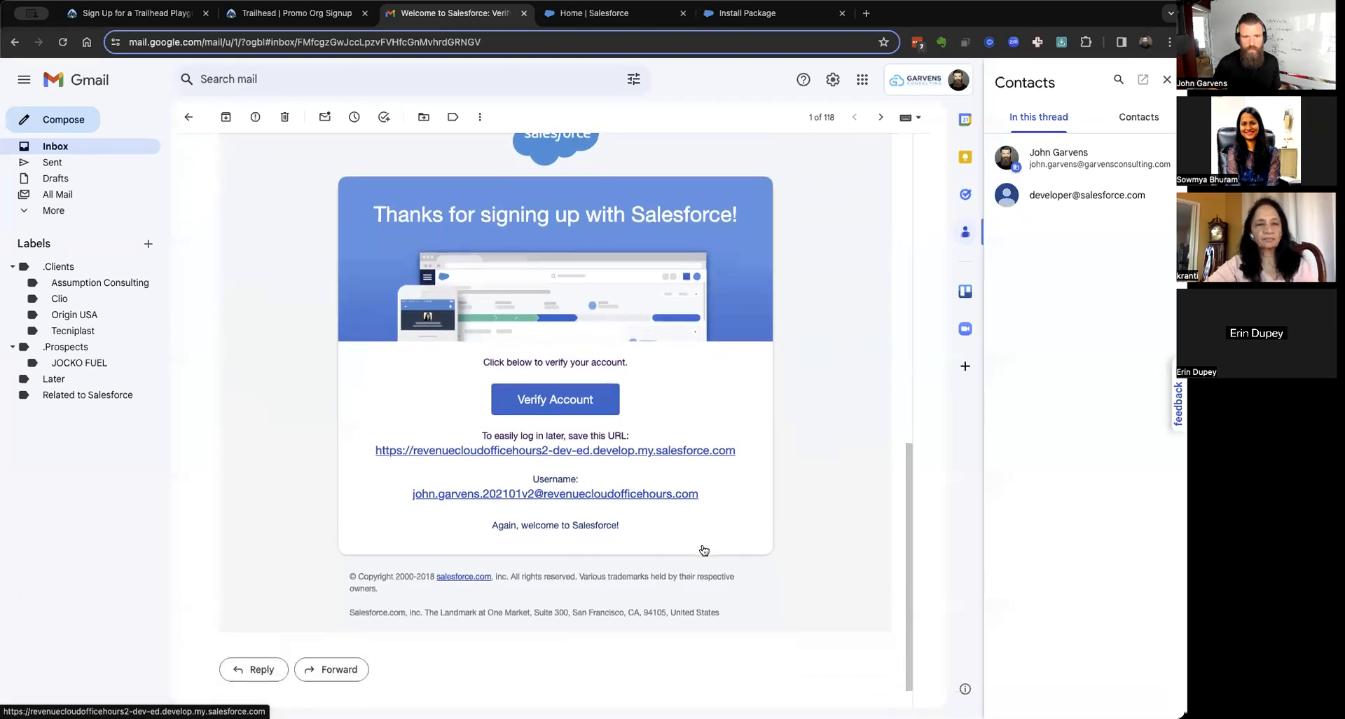
pyautogui.scroll(-1, 704, 550)
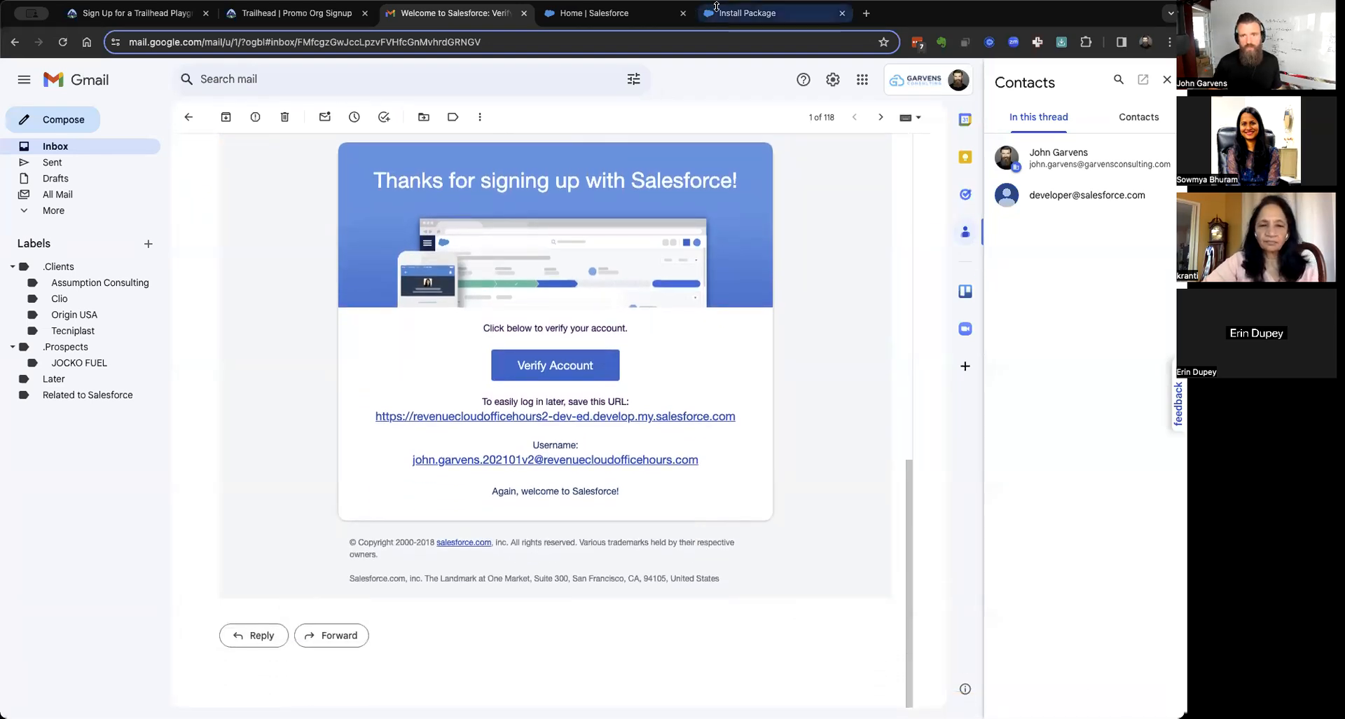
pyautogui.click(559, 364)
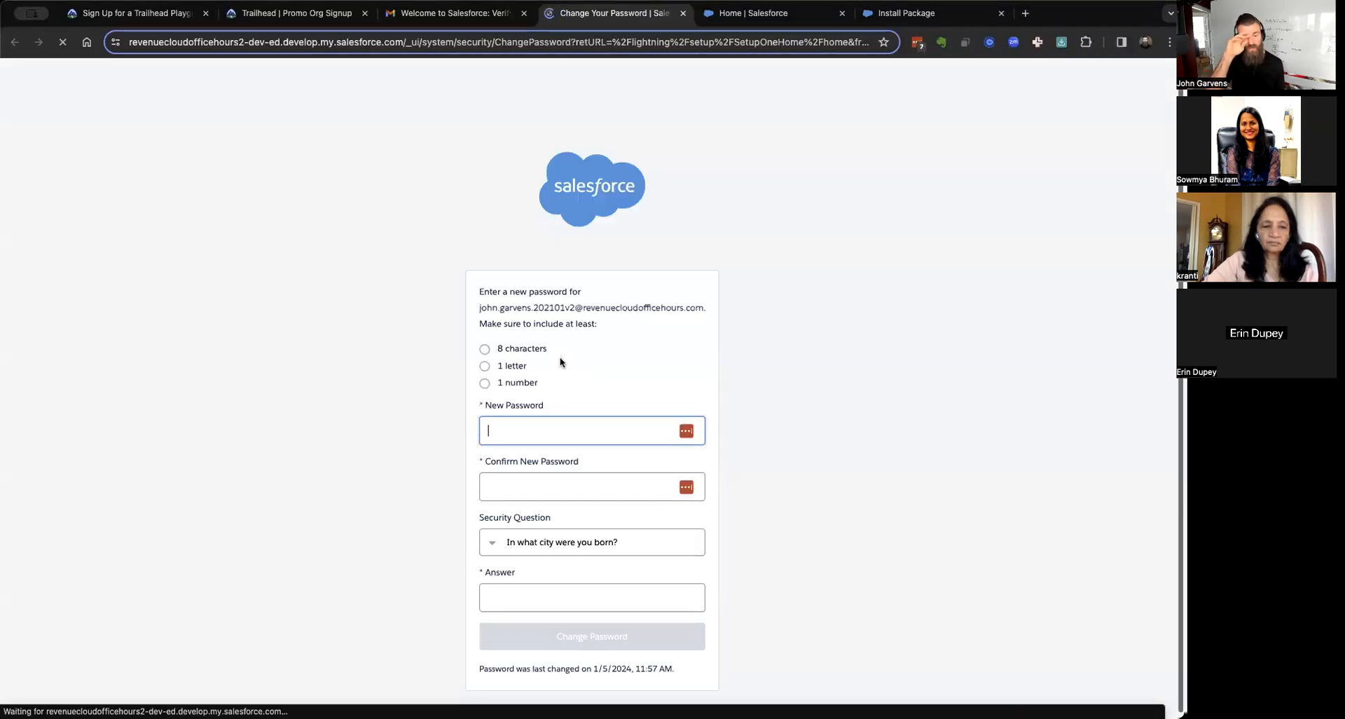
pyautogui.click(686, 433)
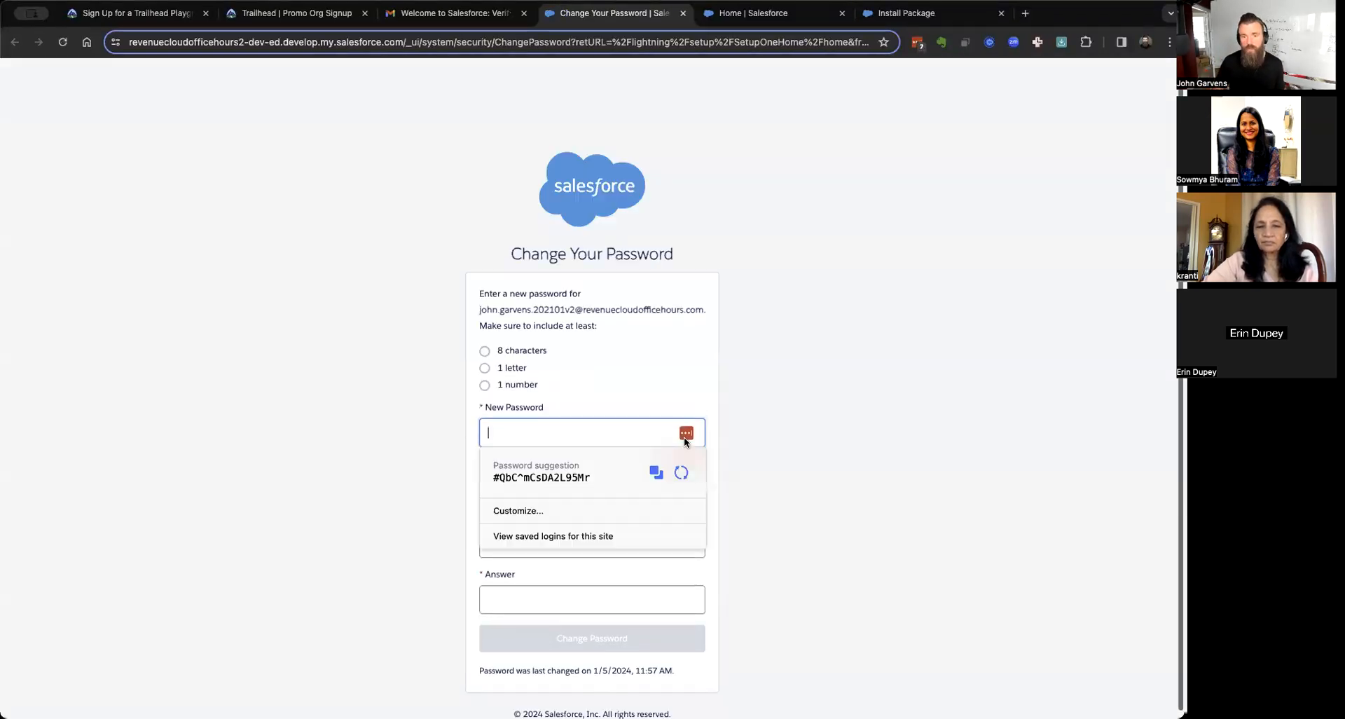
pyautogui.click(609, 492)
pyautogui.click(602, 603)
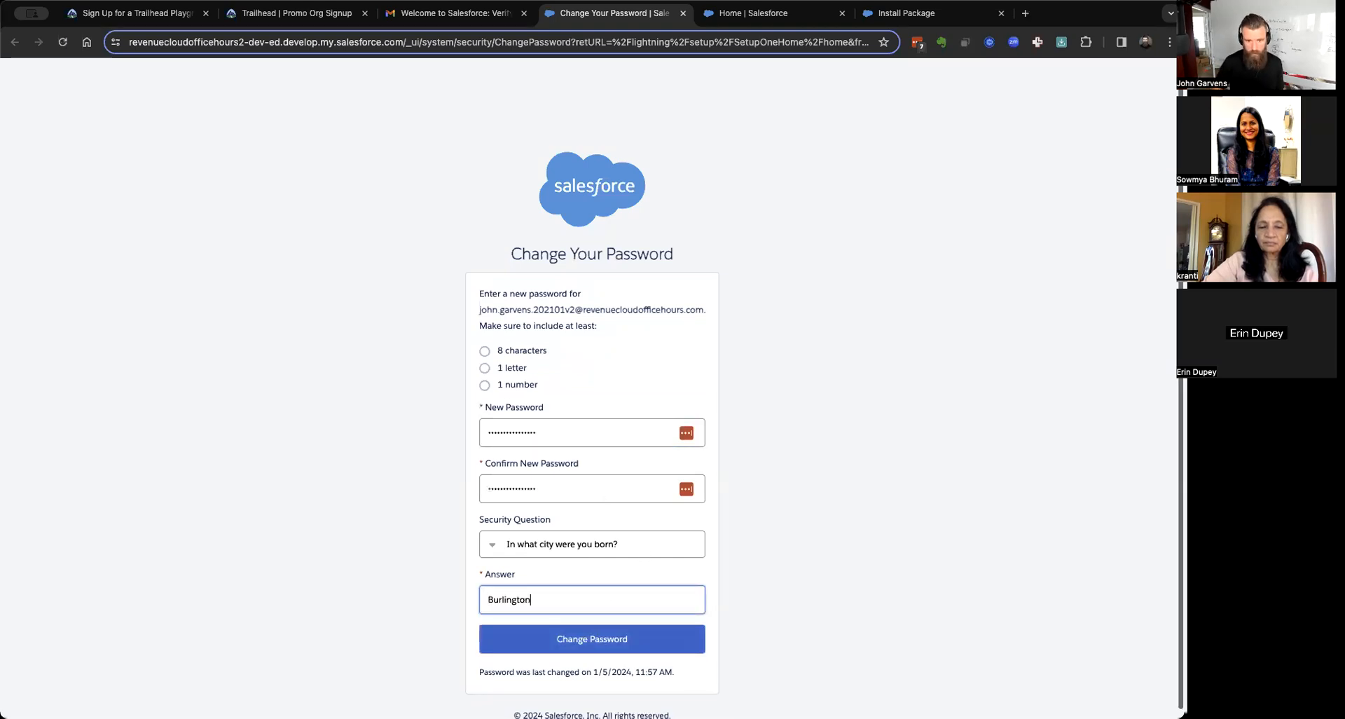
pyautogui.click(620, 640)
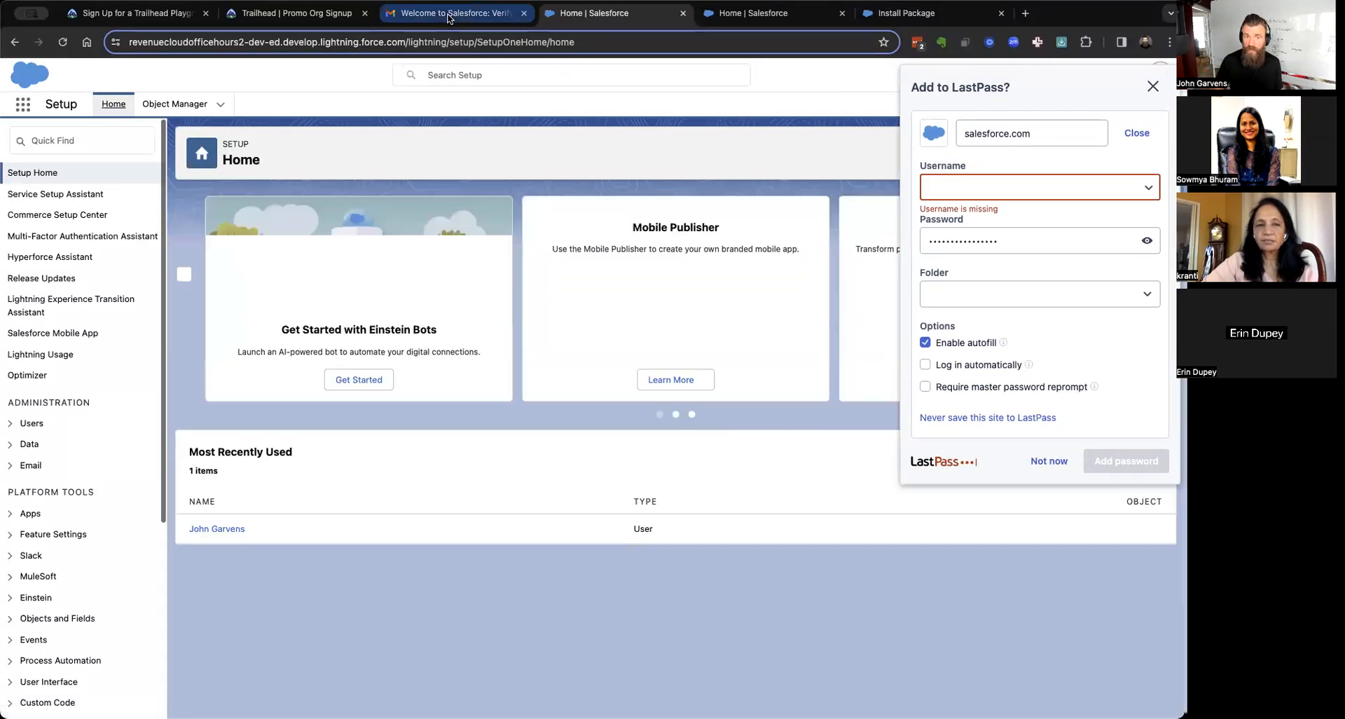
# Copy the new username from the email and save the login in LastPass.
pyautogui.click(449, 15)
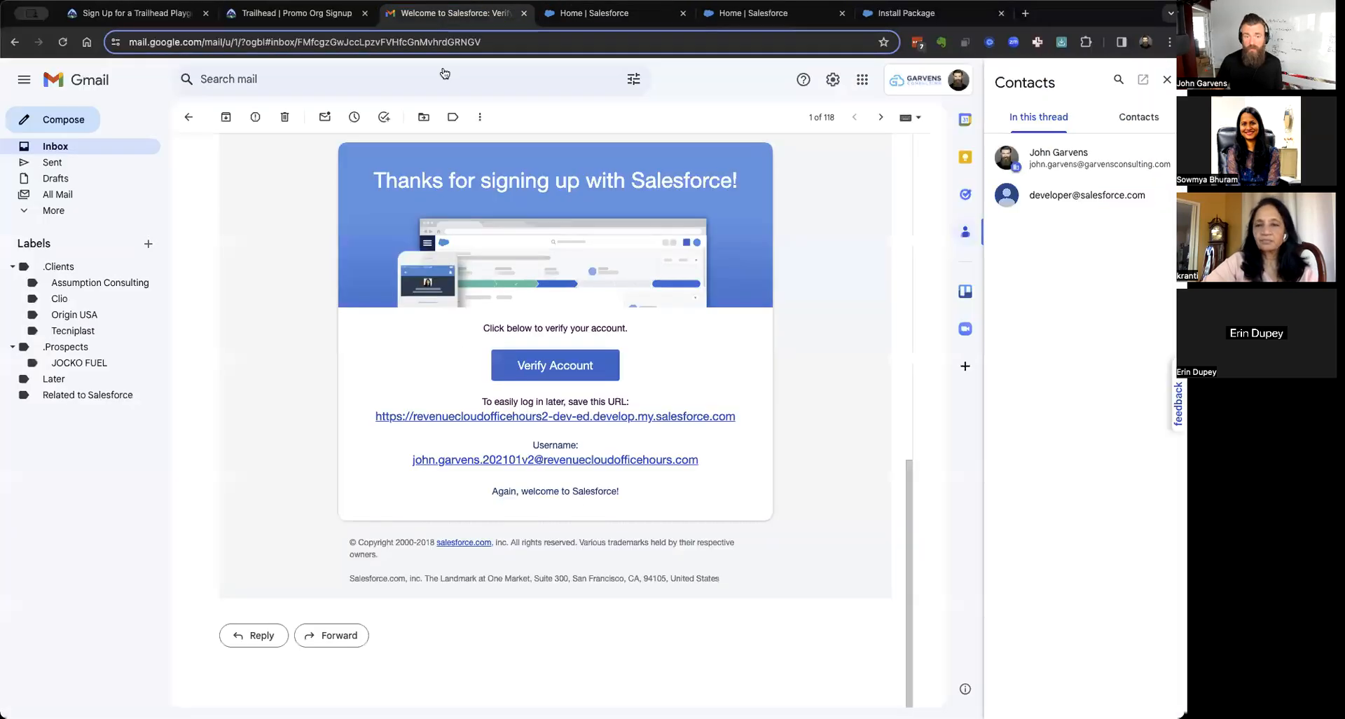
pyautogui.rightClick(465, 459)
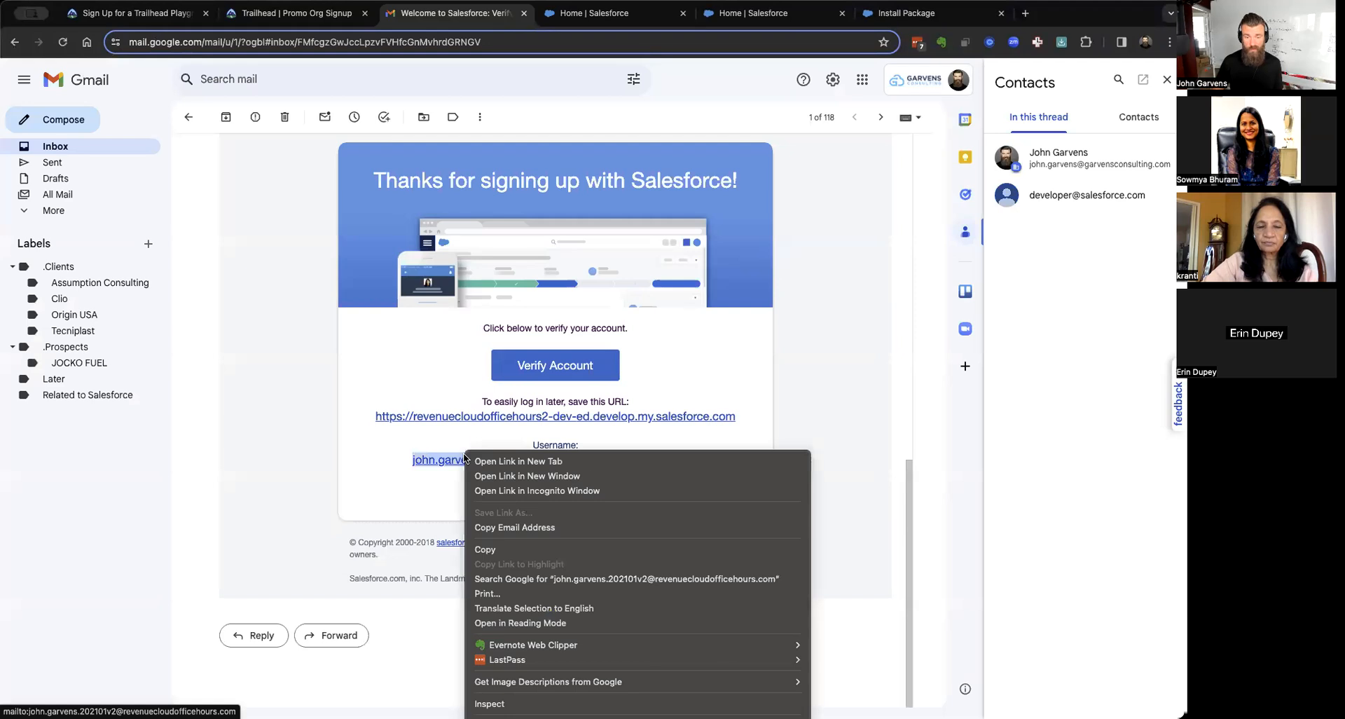
pyautogui.click(514, 528)
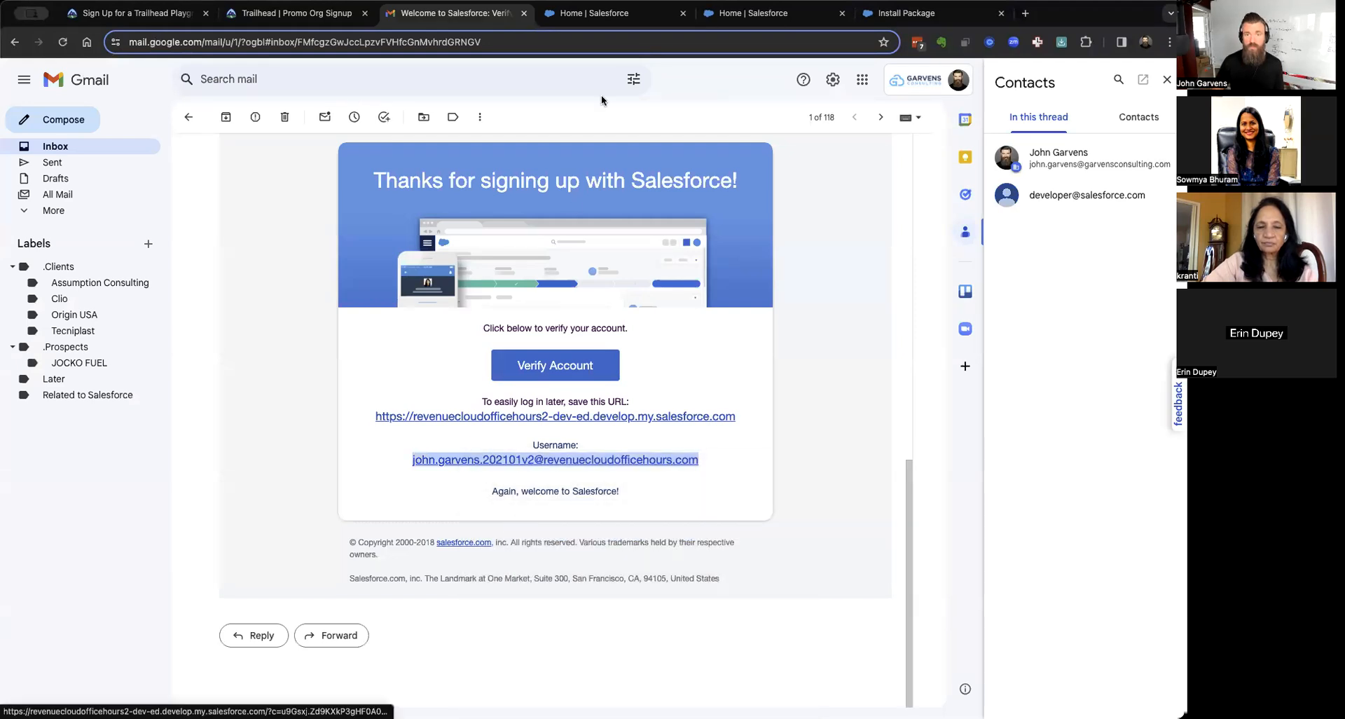
pyautogui.click(612, 15)
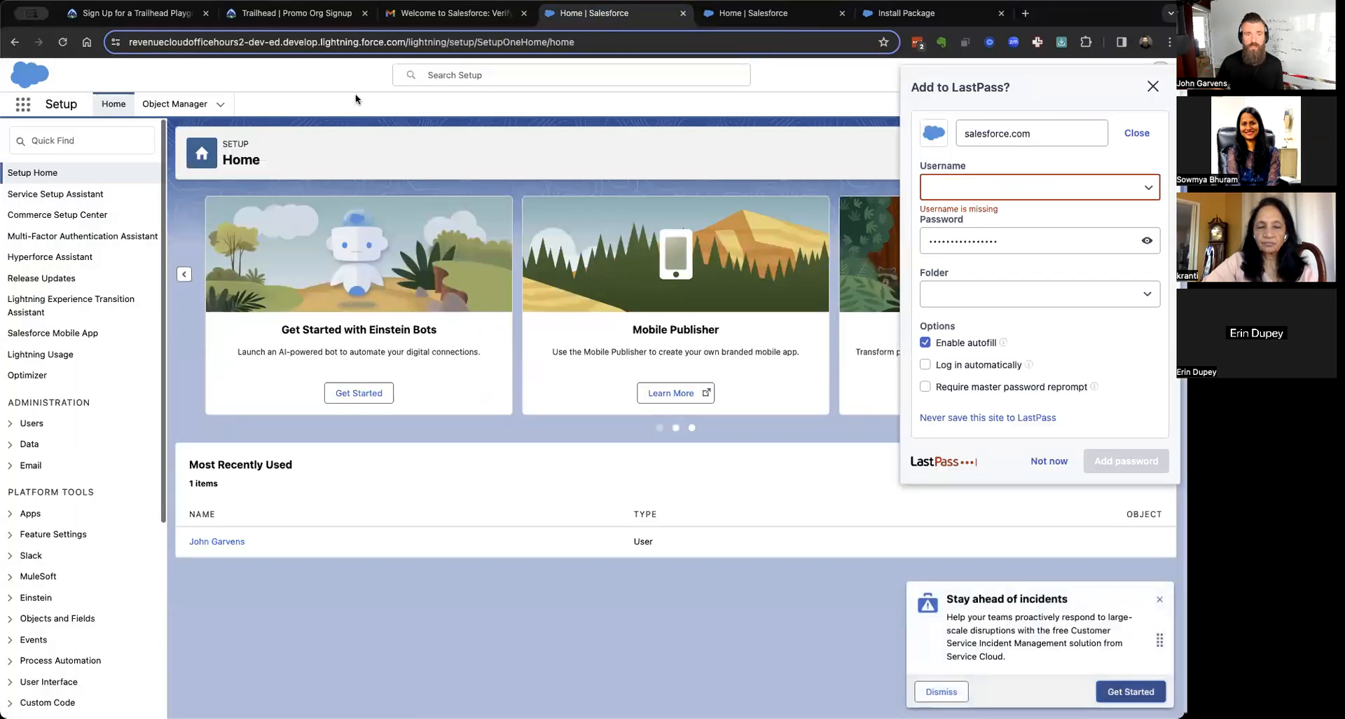
pyautogui.click(955, 186)
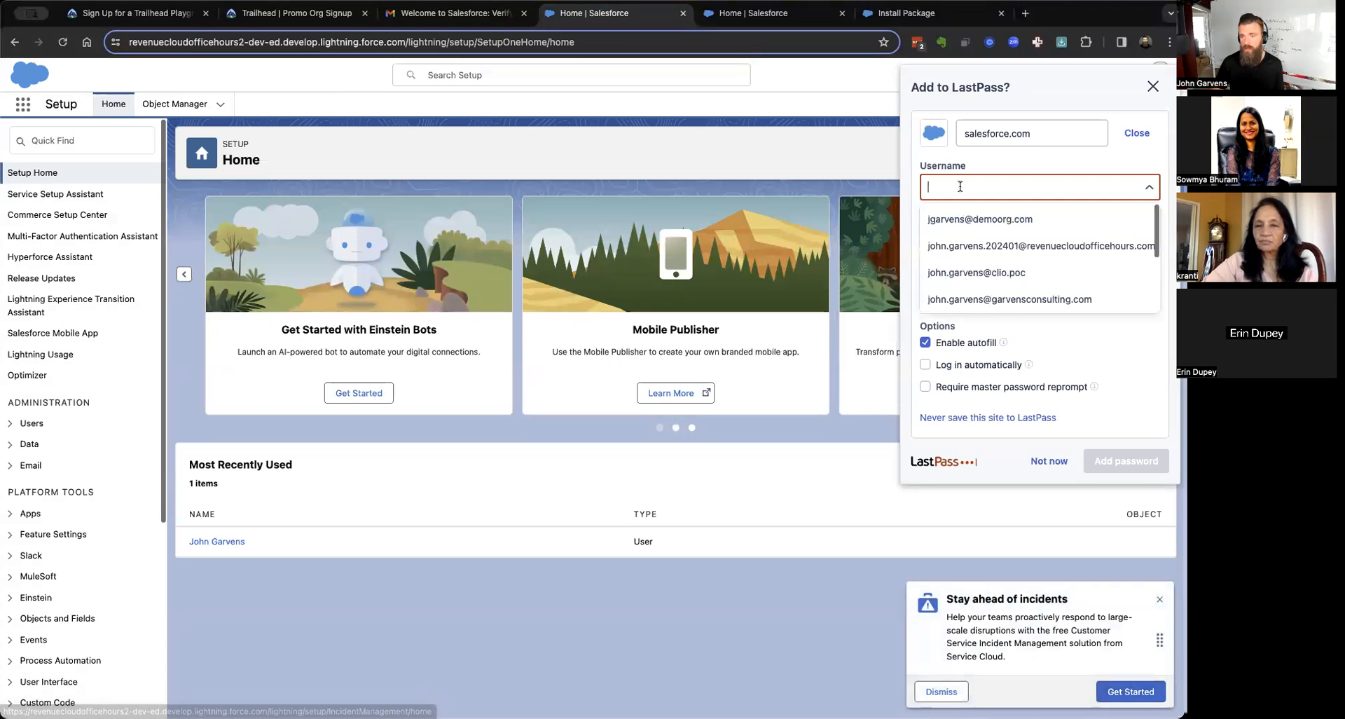
pyautogui.hotkey('ctrl', 'v')
pyautogui.click(1124, 461)
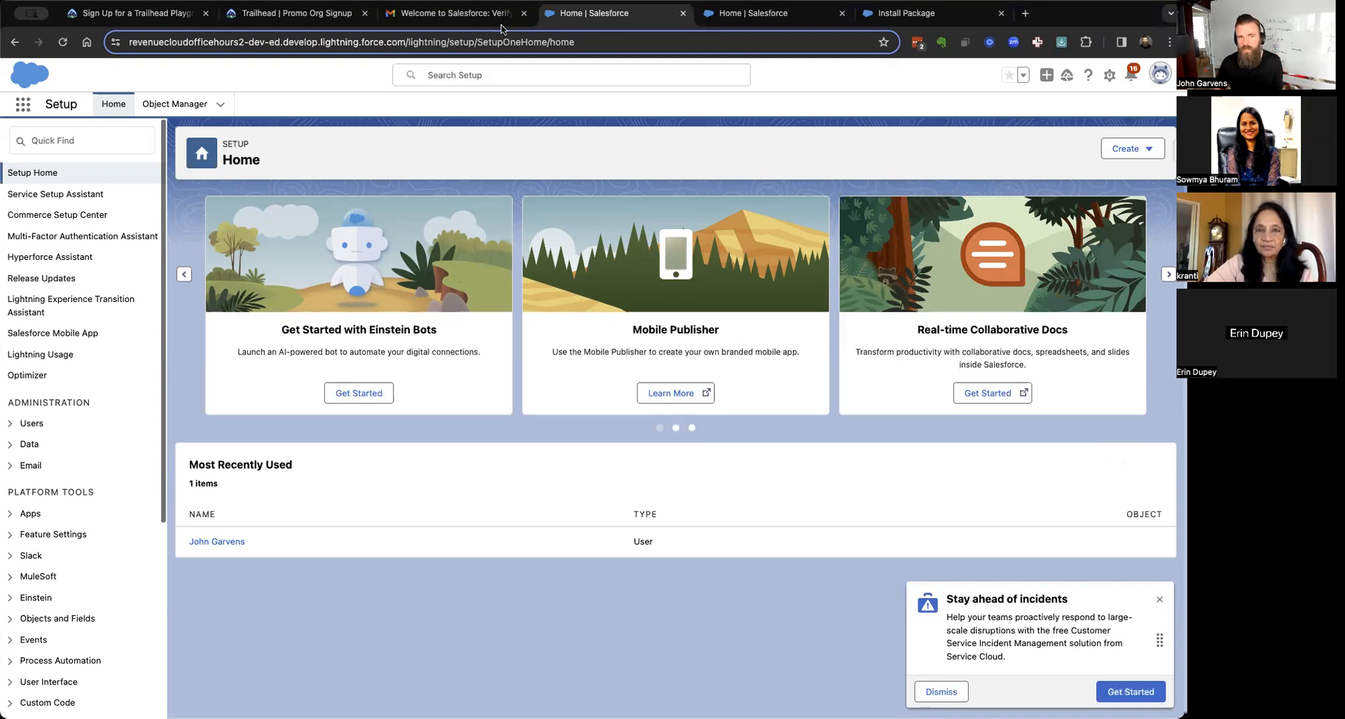
# Reload the Trailhead project page, dismiss the hands-on org chooser, and return to Salesforce Setup Home.
pyautogui.click(133, 24)
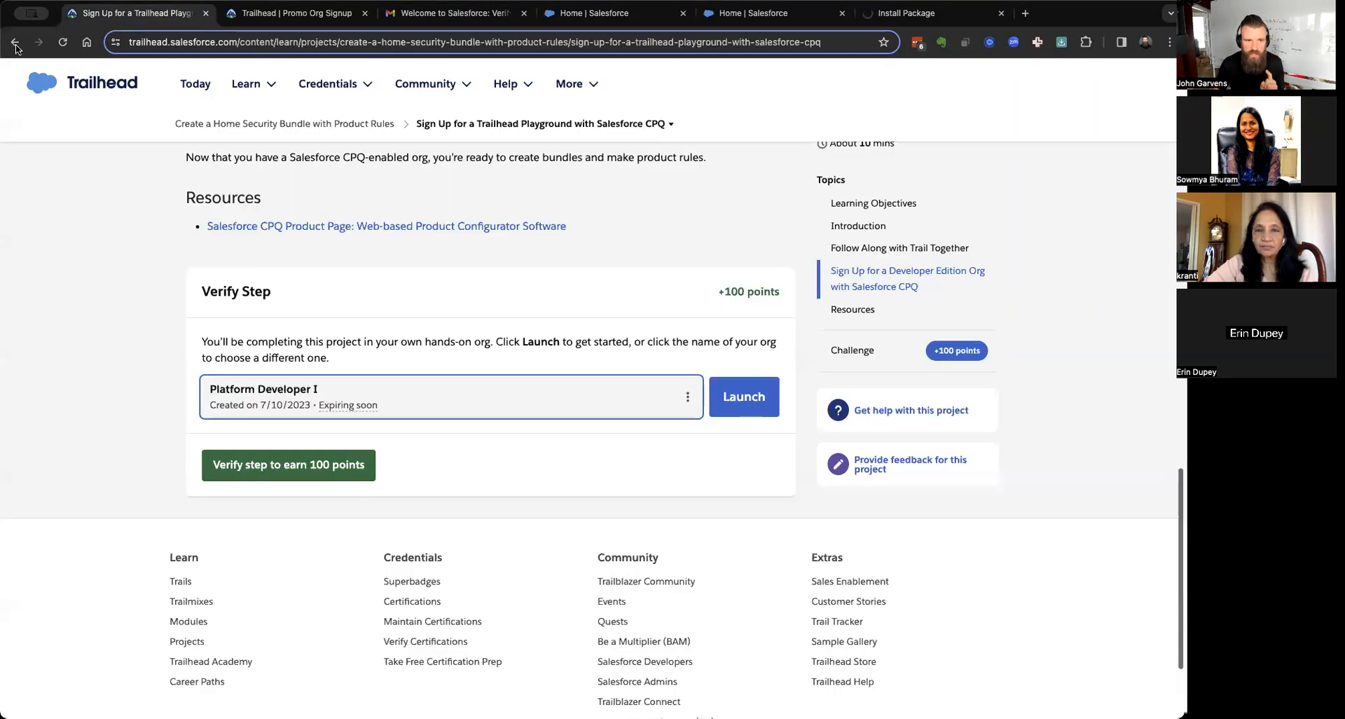
pyautogui.click(59, 41)
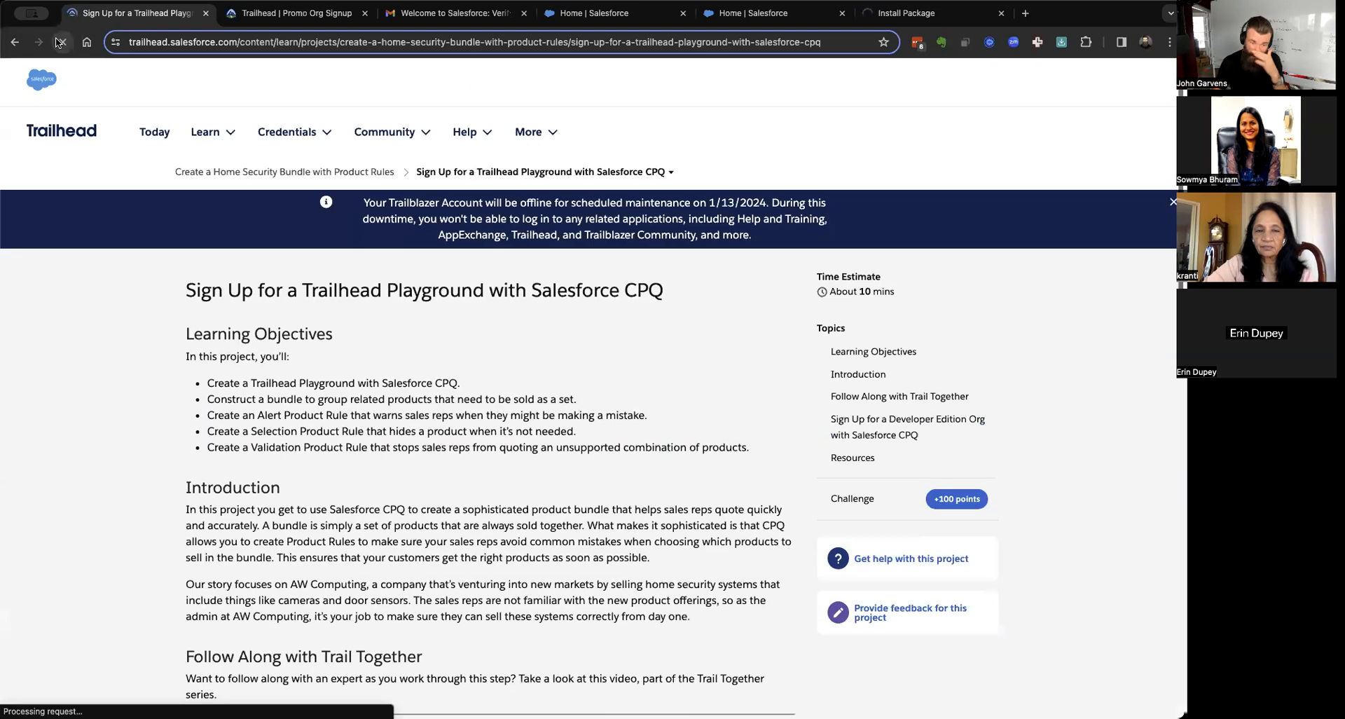
pyautogui.click(543, 392)
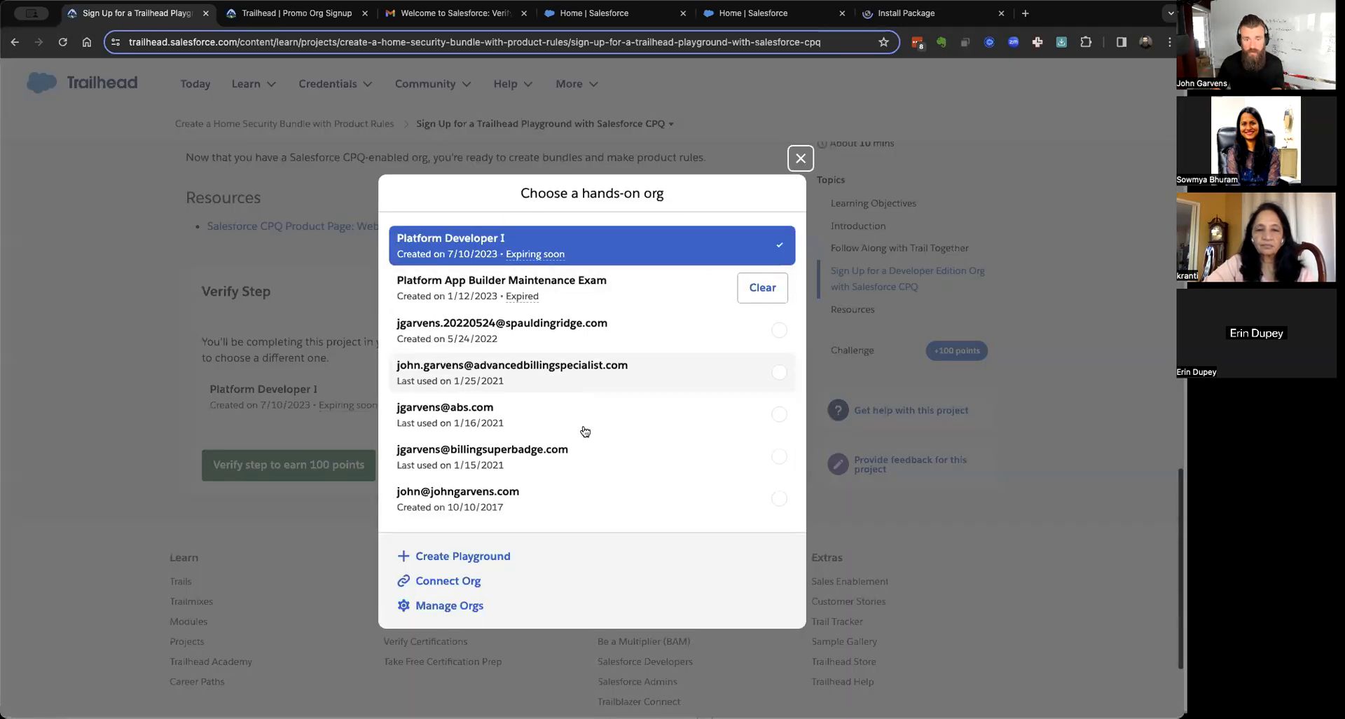
pyautogui.scroll(-1, 587, 522)
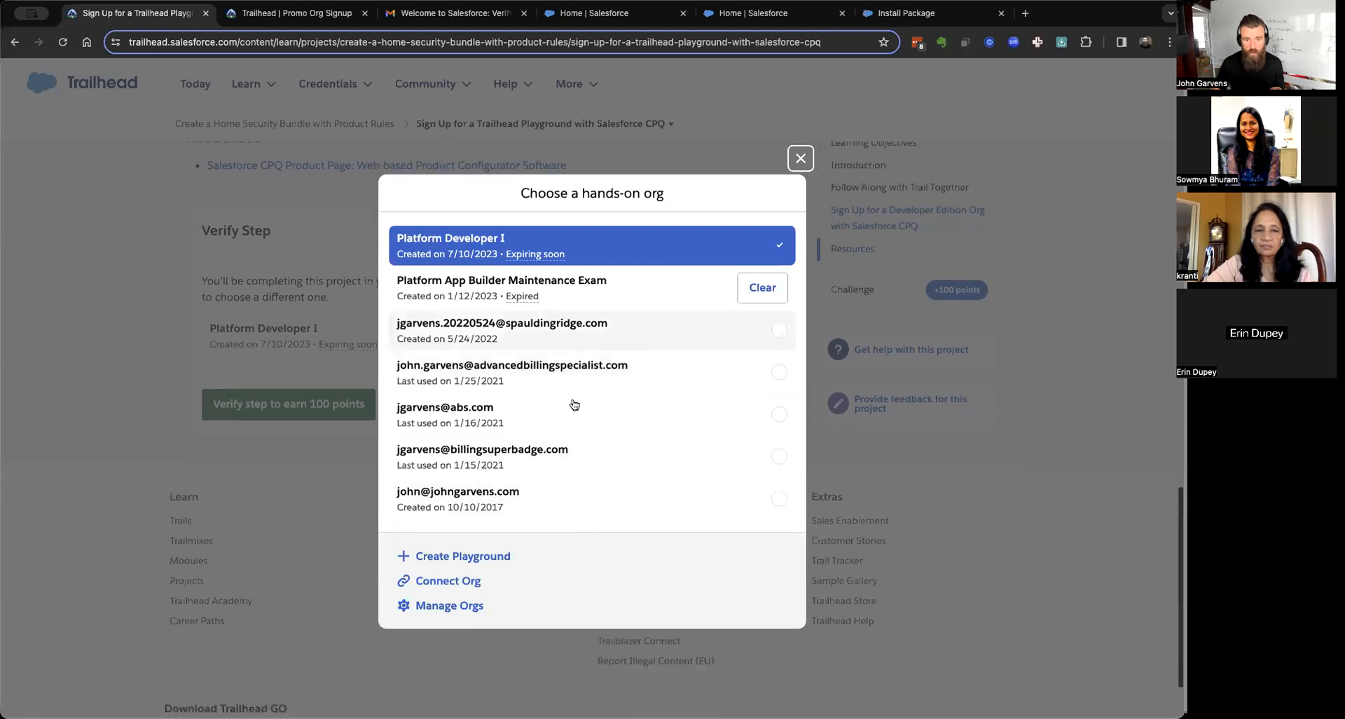
pyautogui.click(82, 306)
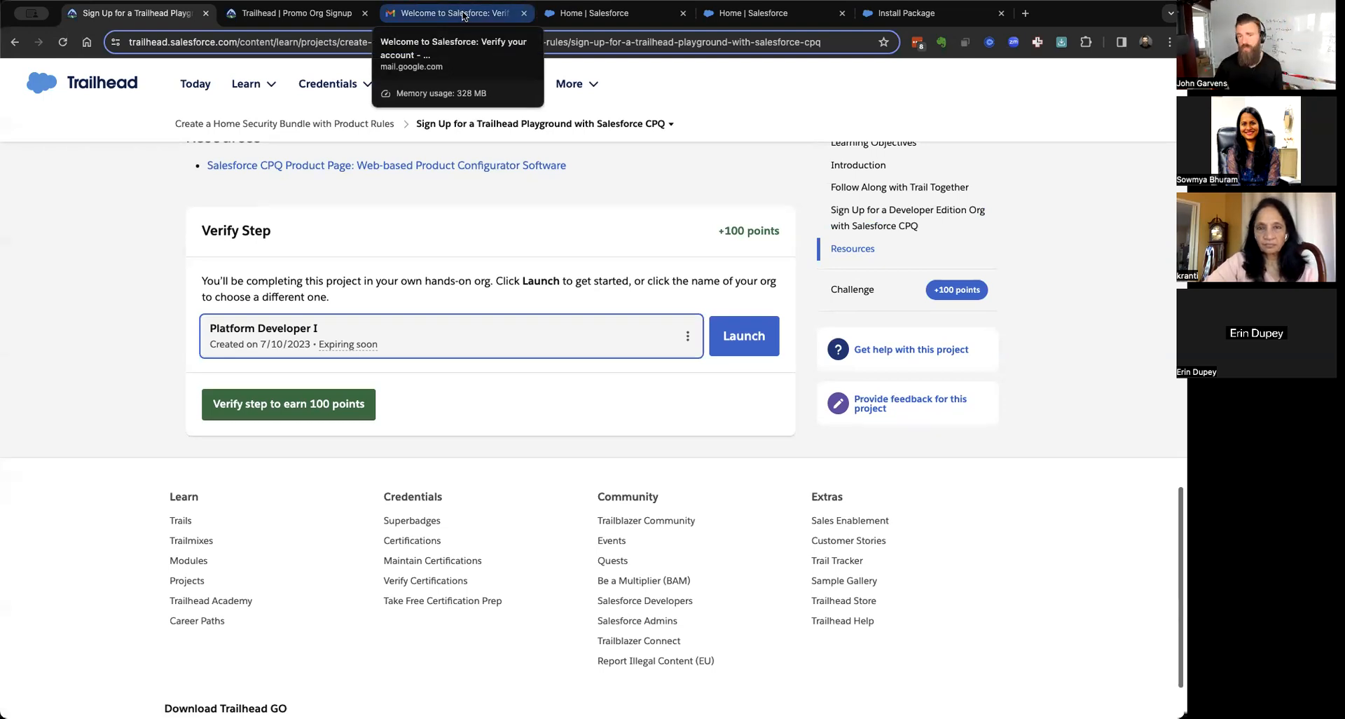
pyautogui.click(599, 12)
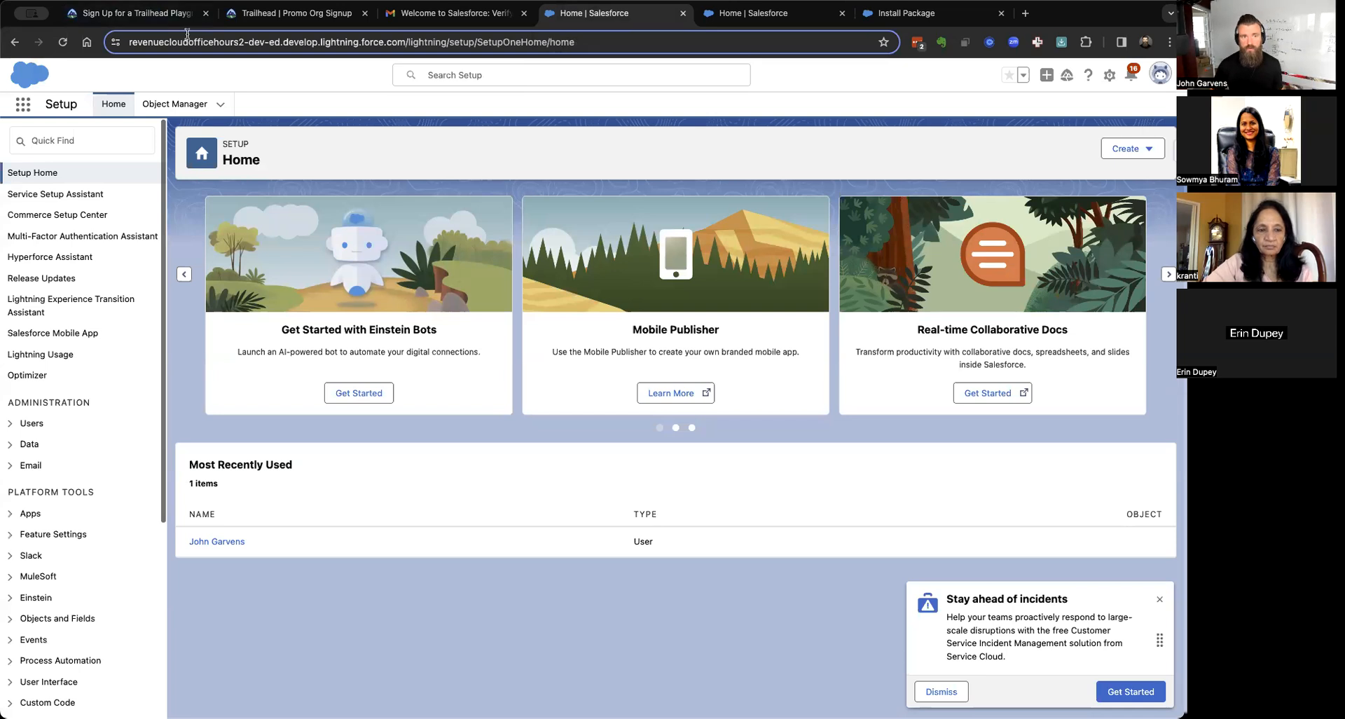
# Find Installed Packages via Quick Find 'install' and confirm Salesforce CPQ 240.5 is active and does not expire.
pyautogui.click(68, 140)
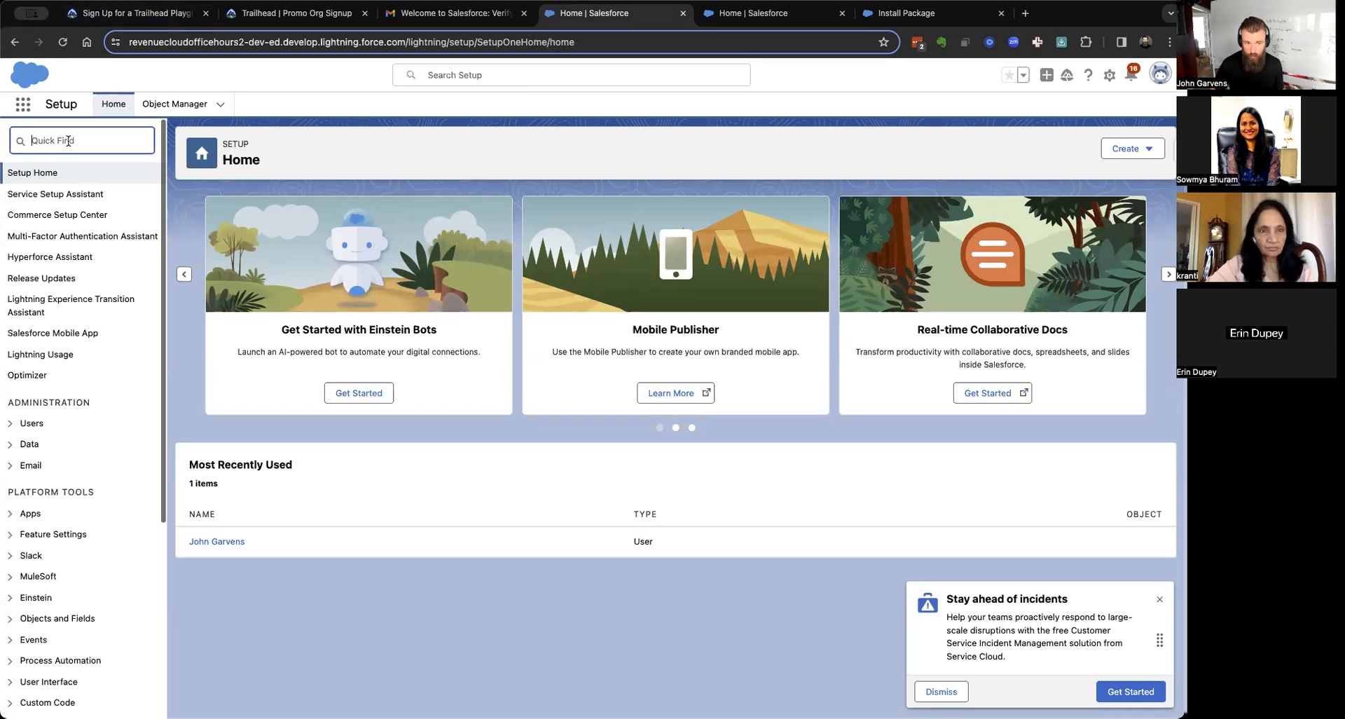
pyautogui.write('in')
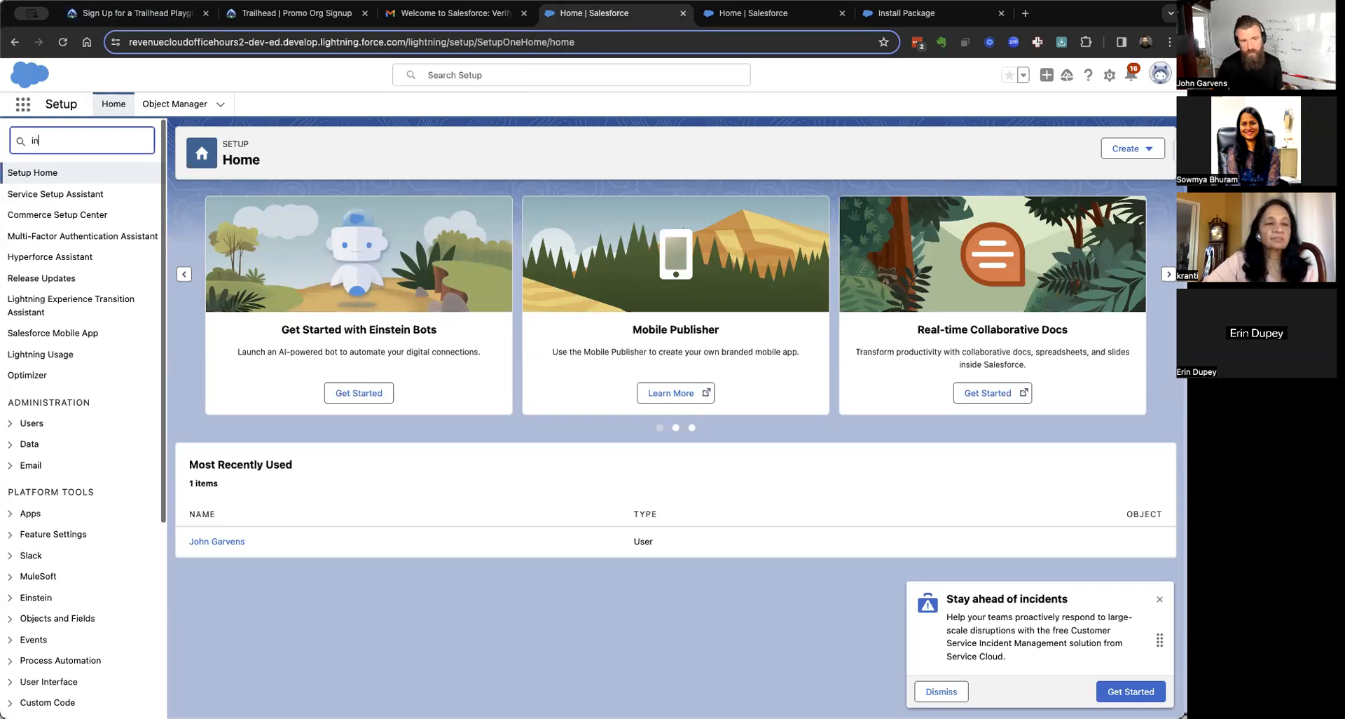
pyautogui.write('stall')
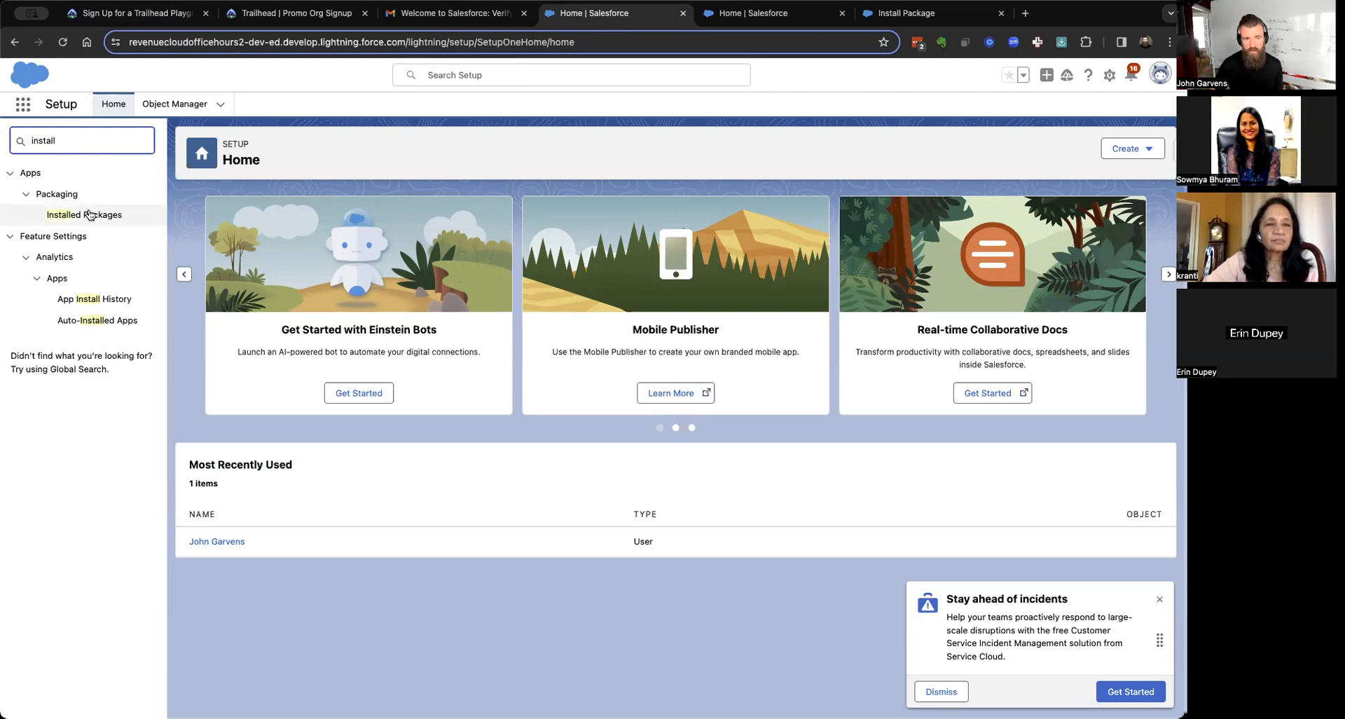
pyautogui.click(89, 215)
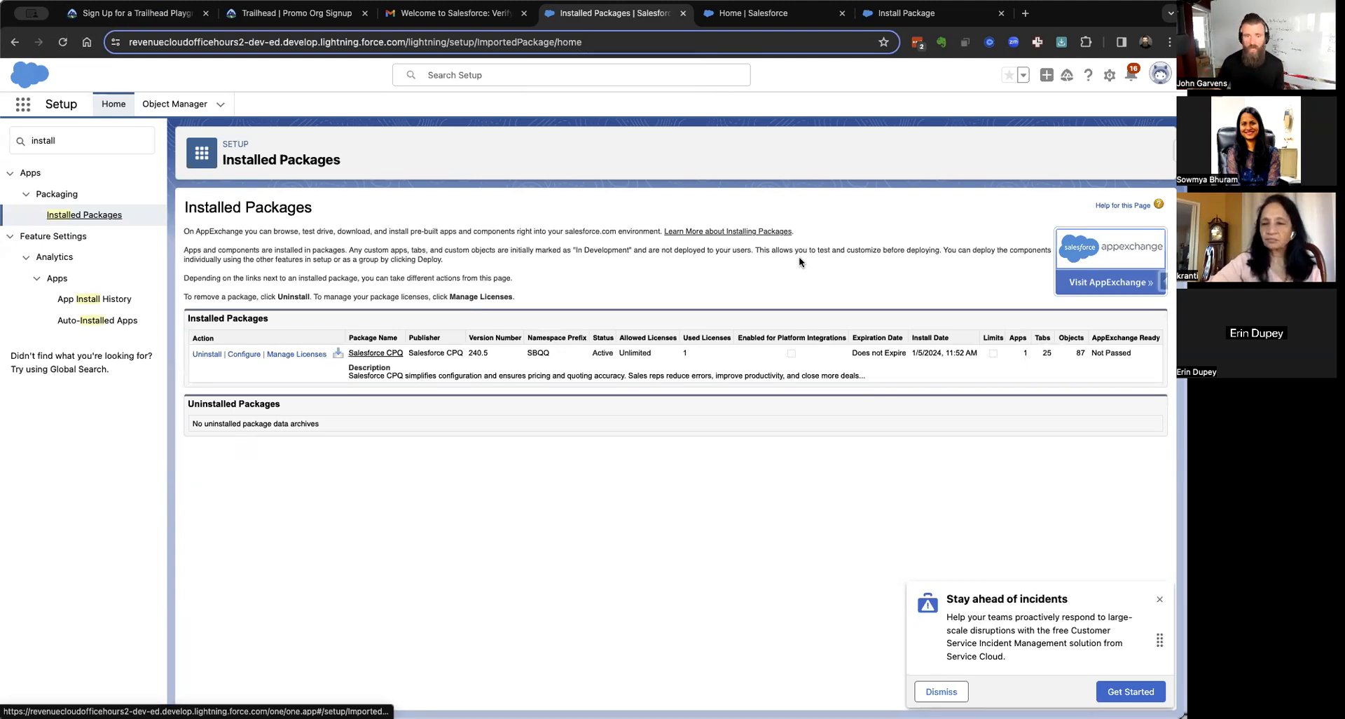
pyautogui.tripleClick(874, 353)
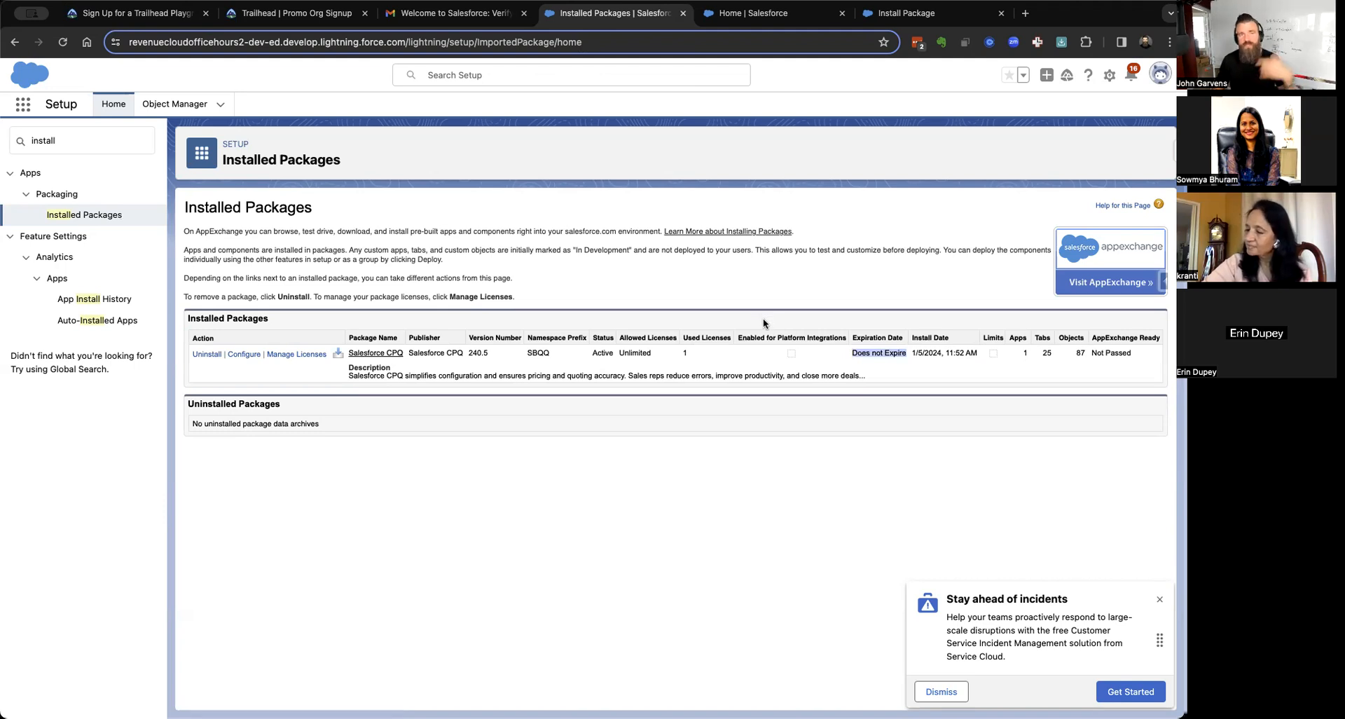
pyautogui.doubleClick(57, 137)
# Confirm Orders are enabled in Order Settings, click Done on the CPQ install page, and return to Trailhead.
pyautogui.write('order')
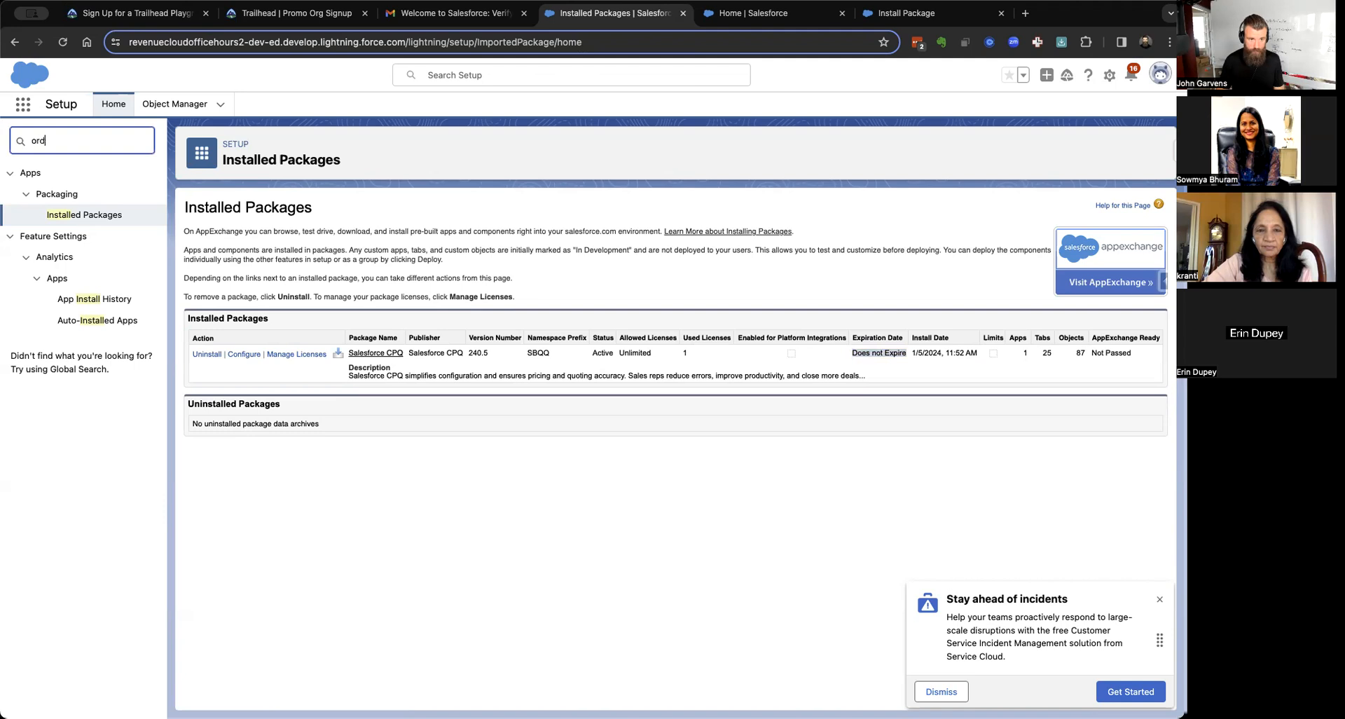
pyautogui.click(77, 215)
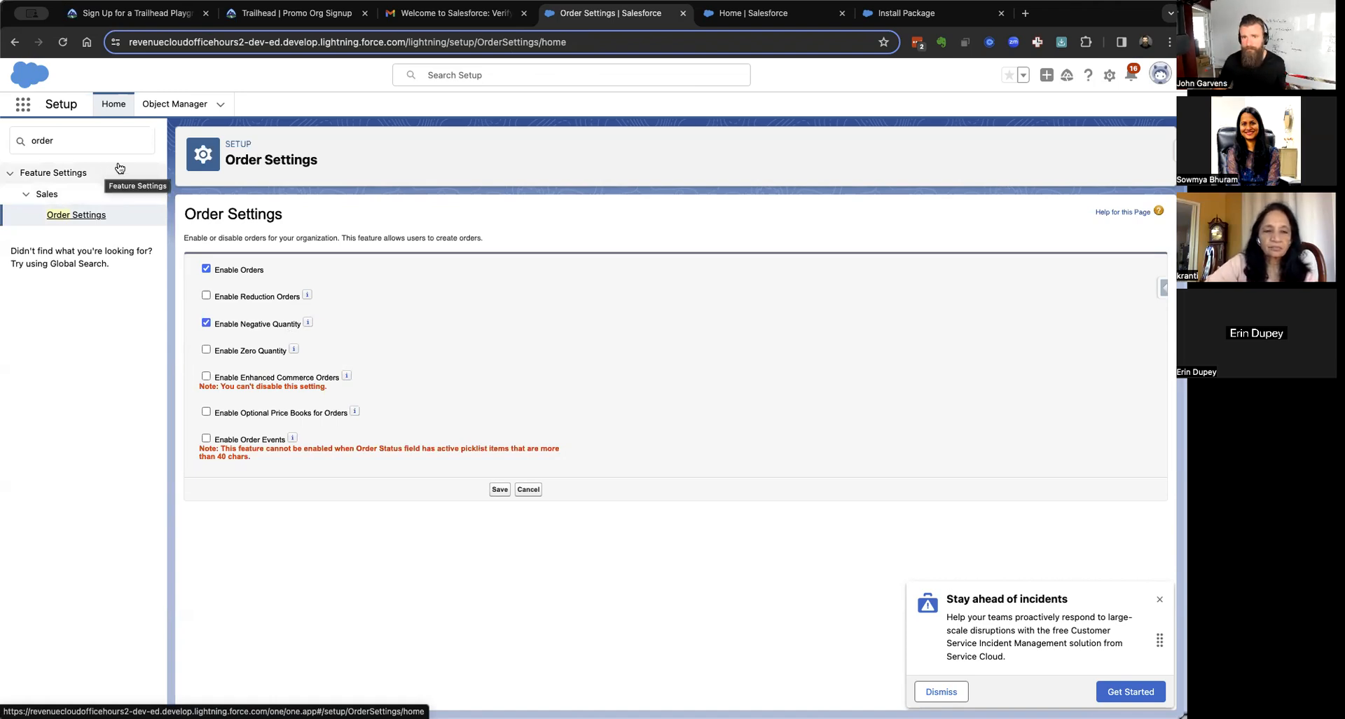
pyautogui.click(913, 13)
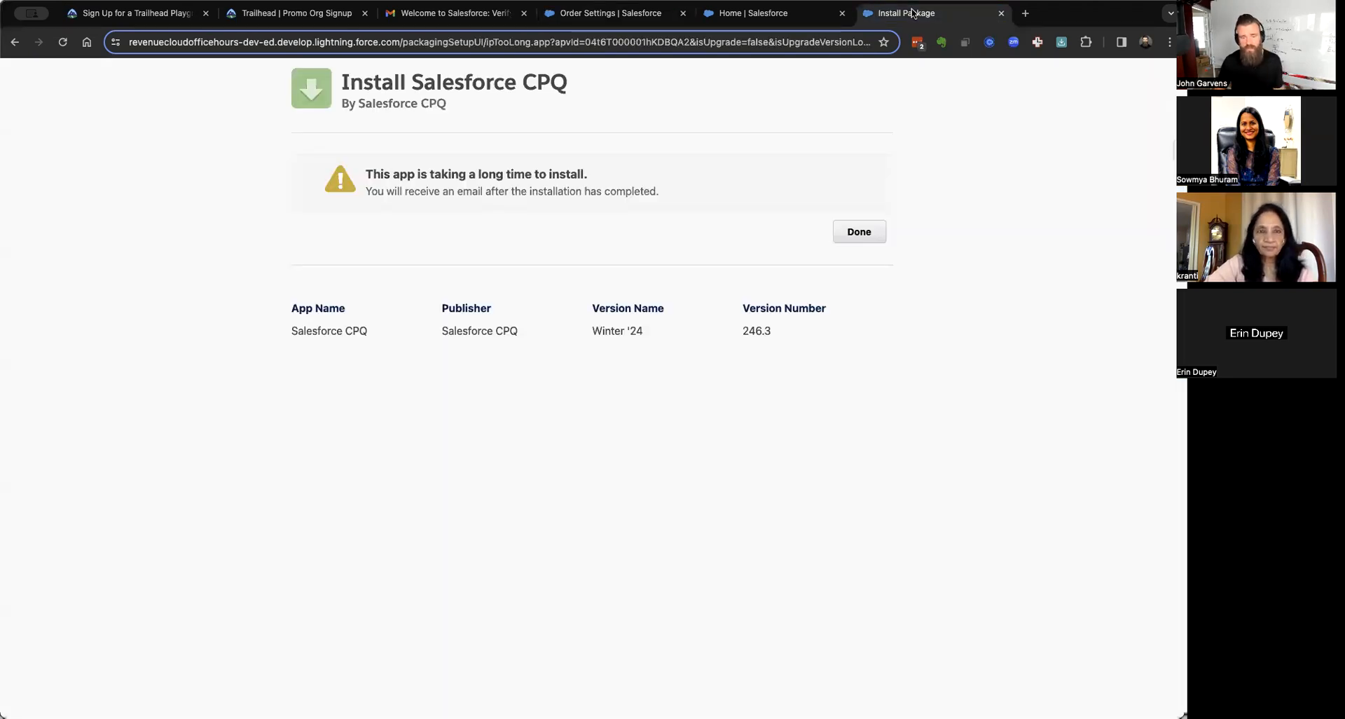
pyautogui.click(852, 240)
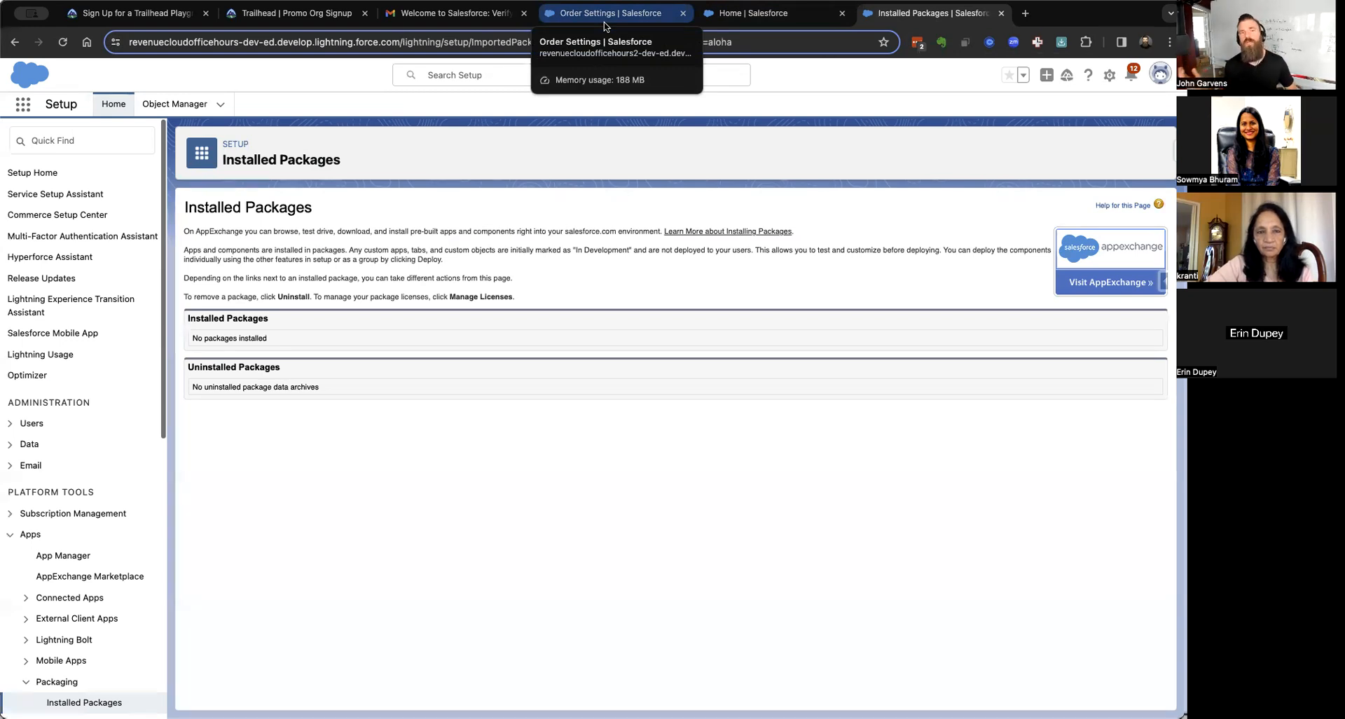
pyautogui.click(160, 13)
pyautogui.scroll(20, 806, 119)
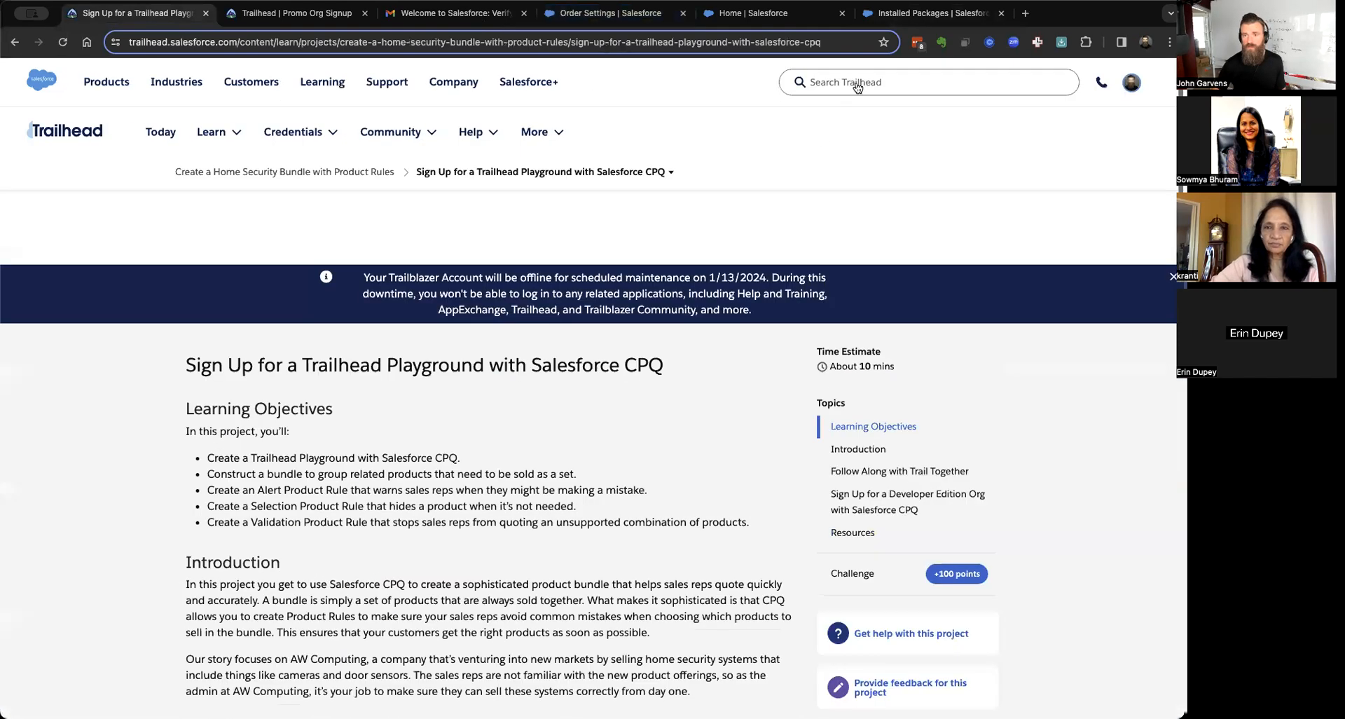
# Search Trailhead for 'billing specialist' and open the Billing Specialist superbadge page.
pyautogui.click(868, 81)
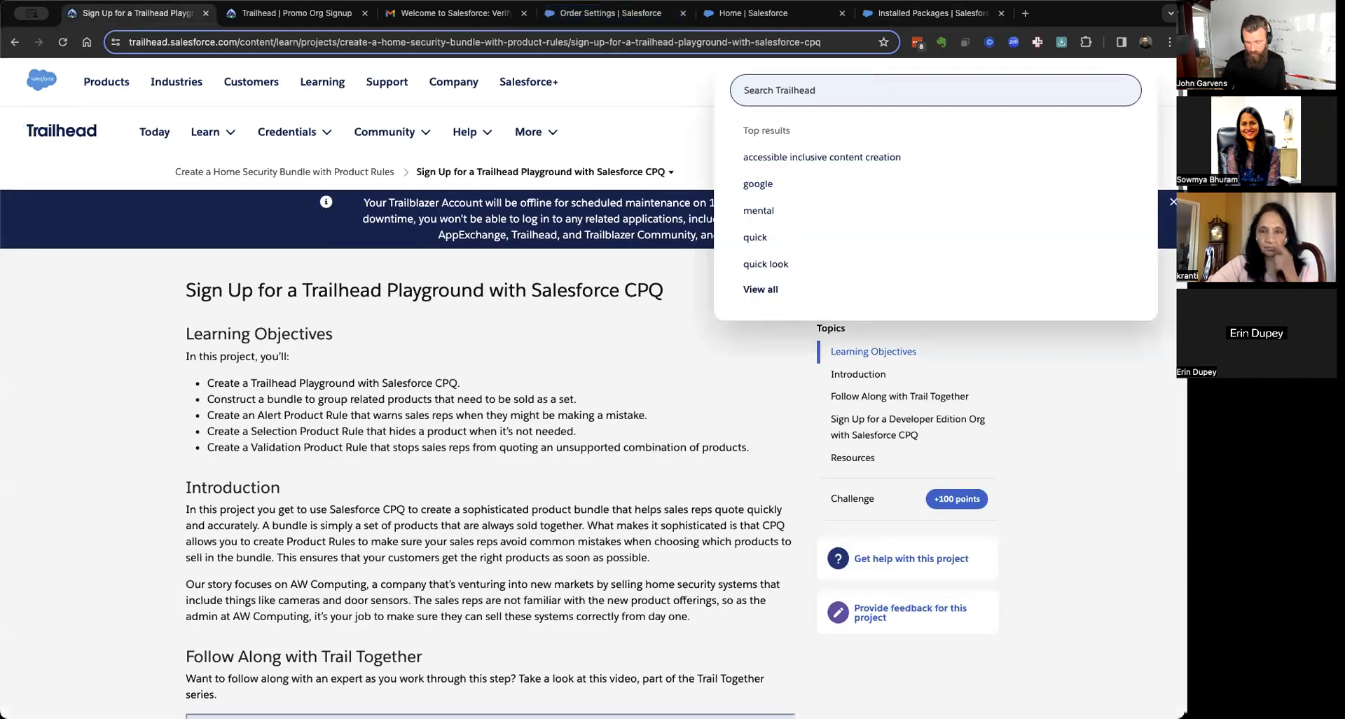
pyautogui.write('billing specialist')
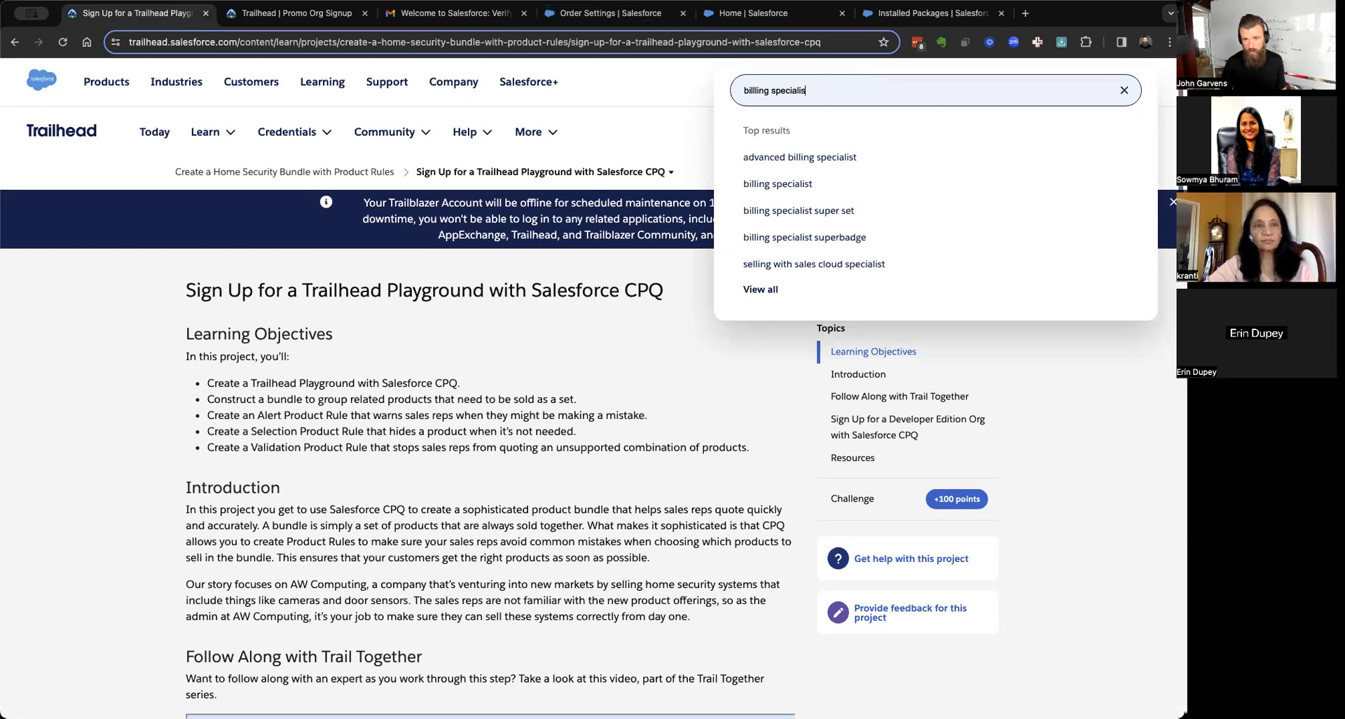
pyautogui.press('Return')
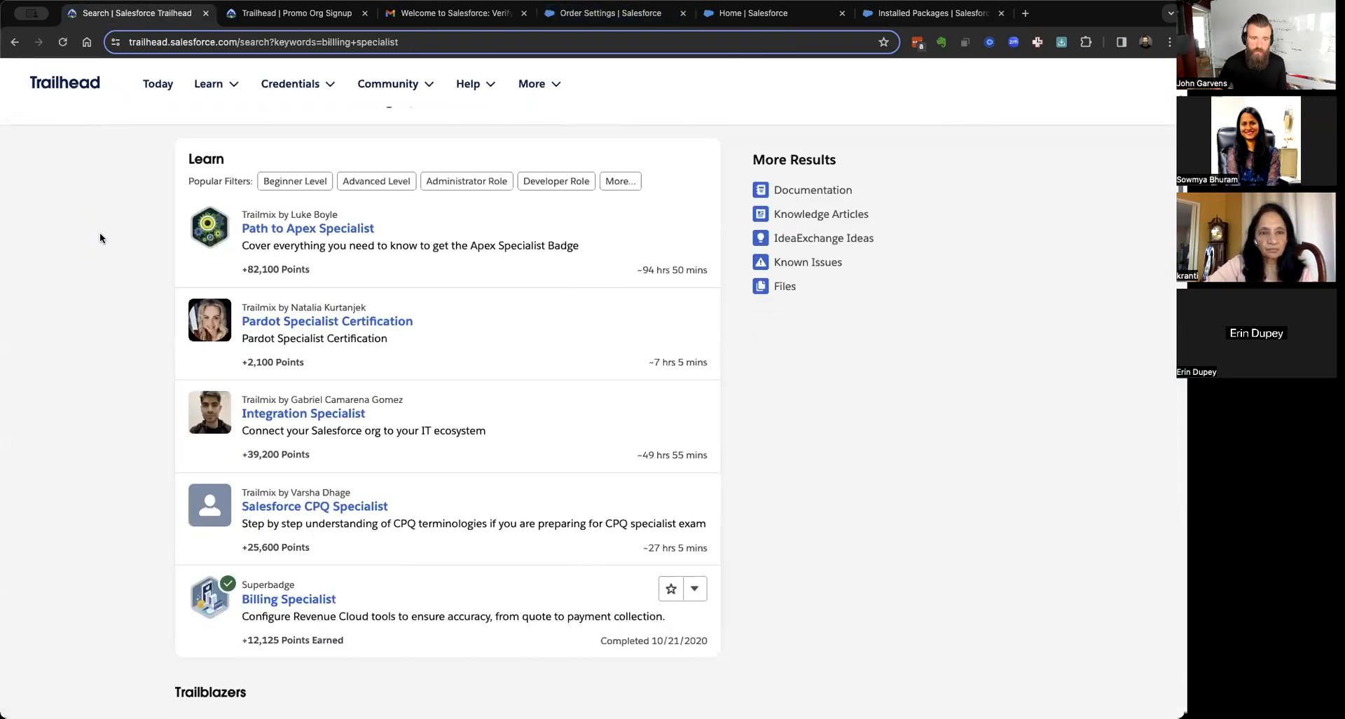
pyautogui.scroll(-3, 99, 234)
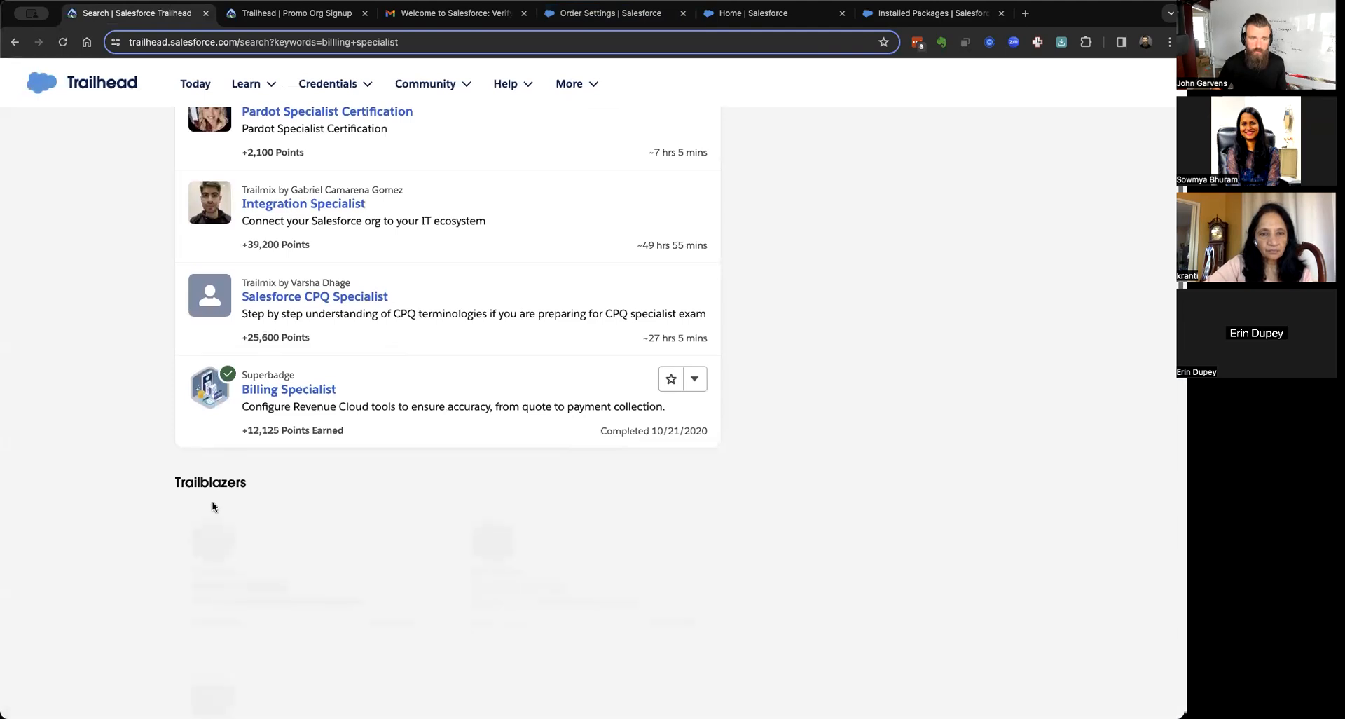
pyautogui.scroll(-10, 212, 503)
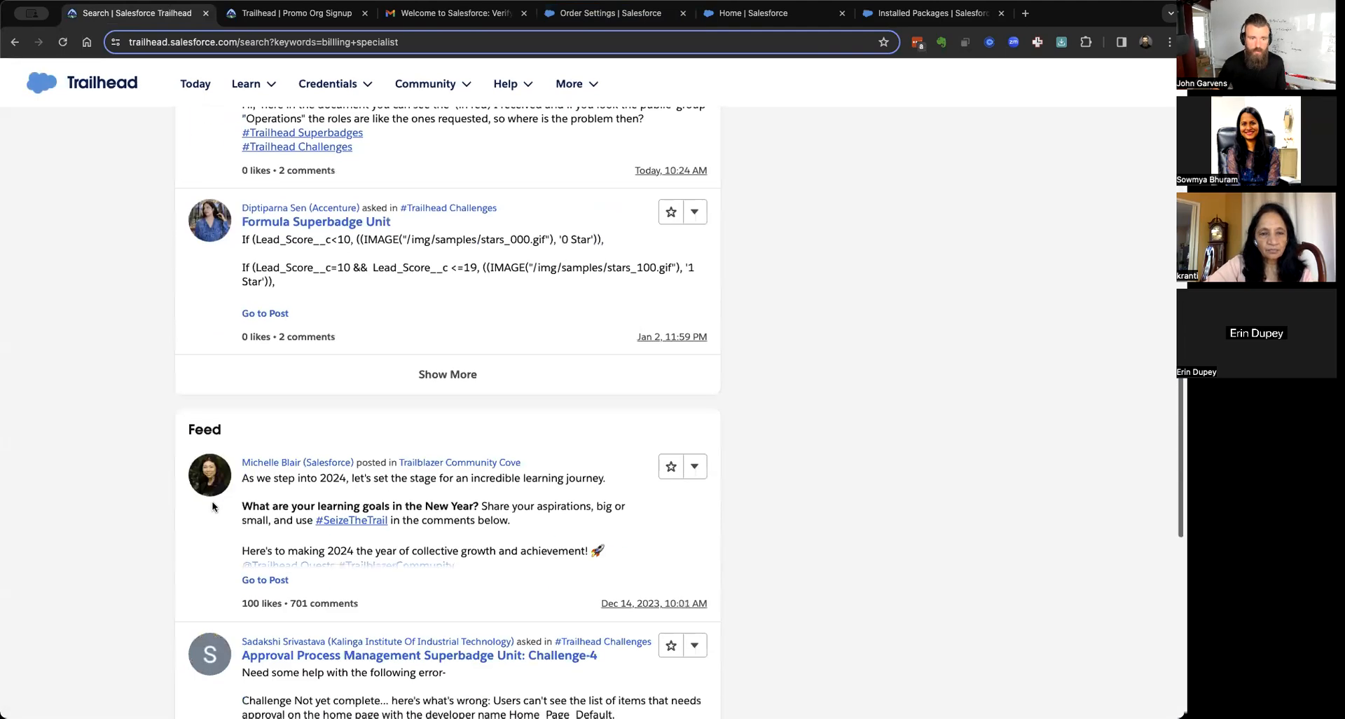
pyautogui.scroll(-5, 212, 502)
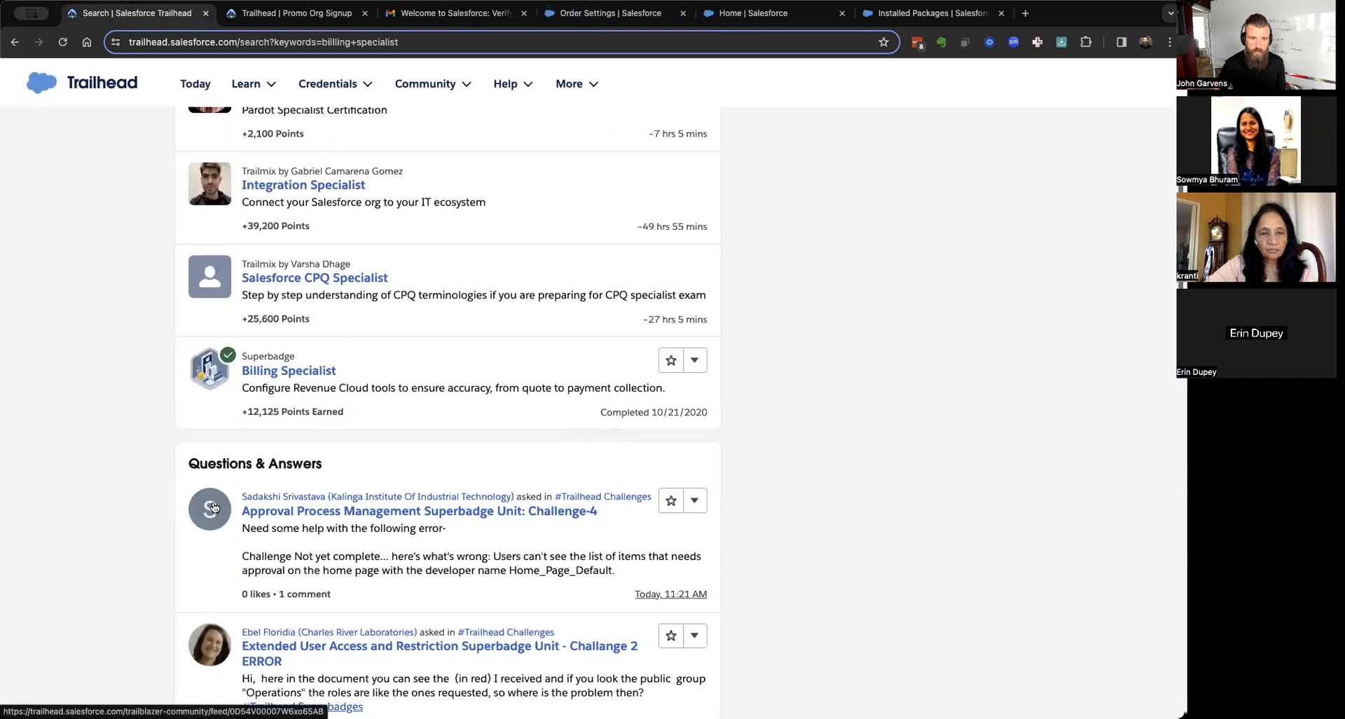
pyautogui.click(306, 376)
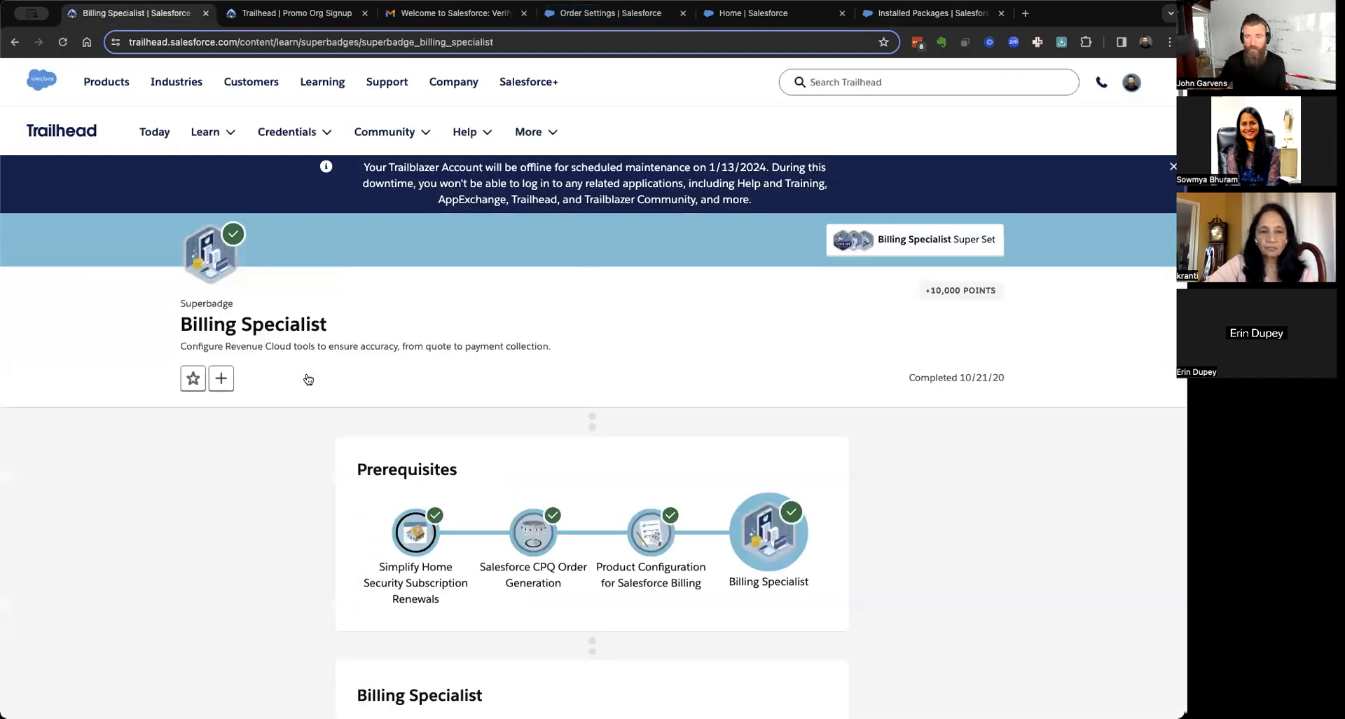
# Scroll to the superbadge's sign-up instructions and open the Developer Edition sign-up form.
pyautogui.scroll(-1, 308, 379)
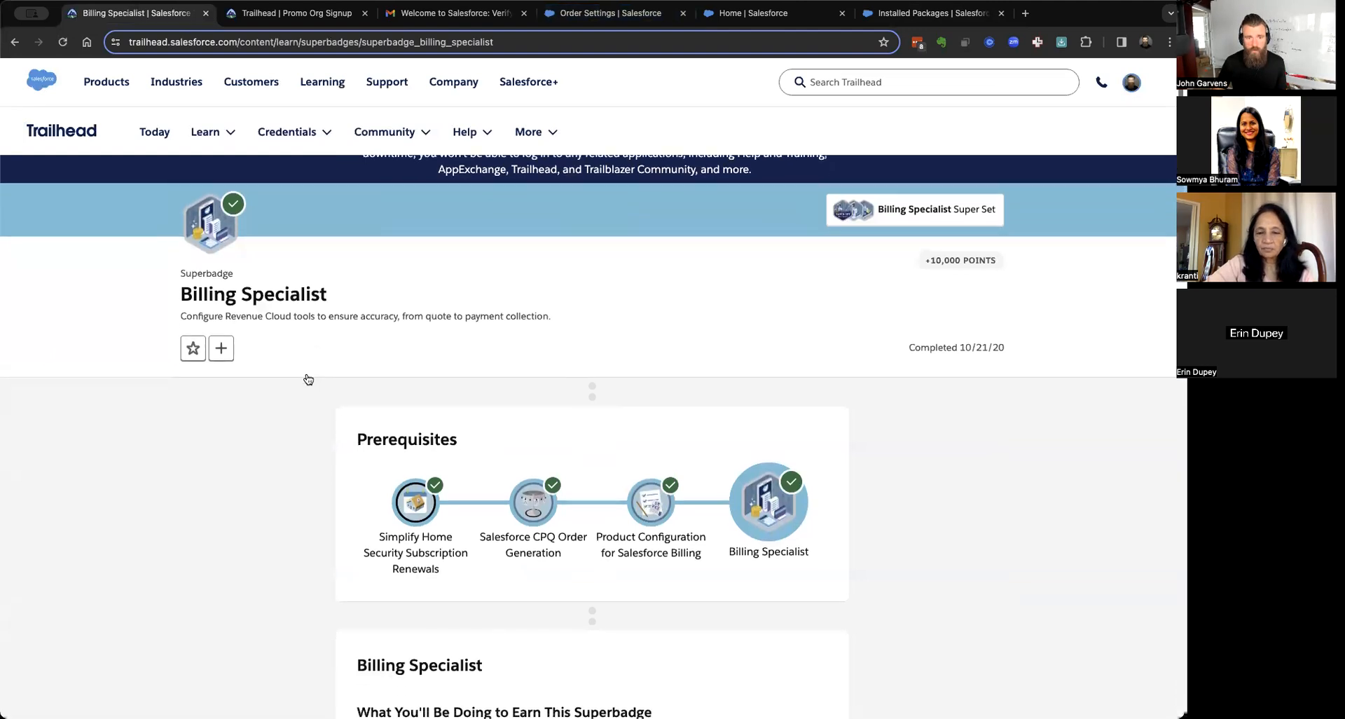
pyautogui.scroll(-10, 321, 354)
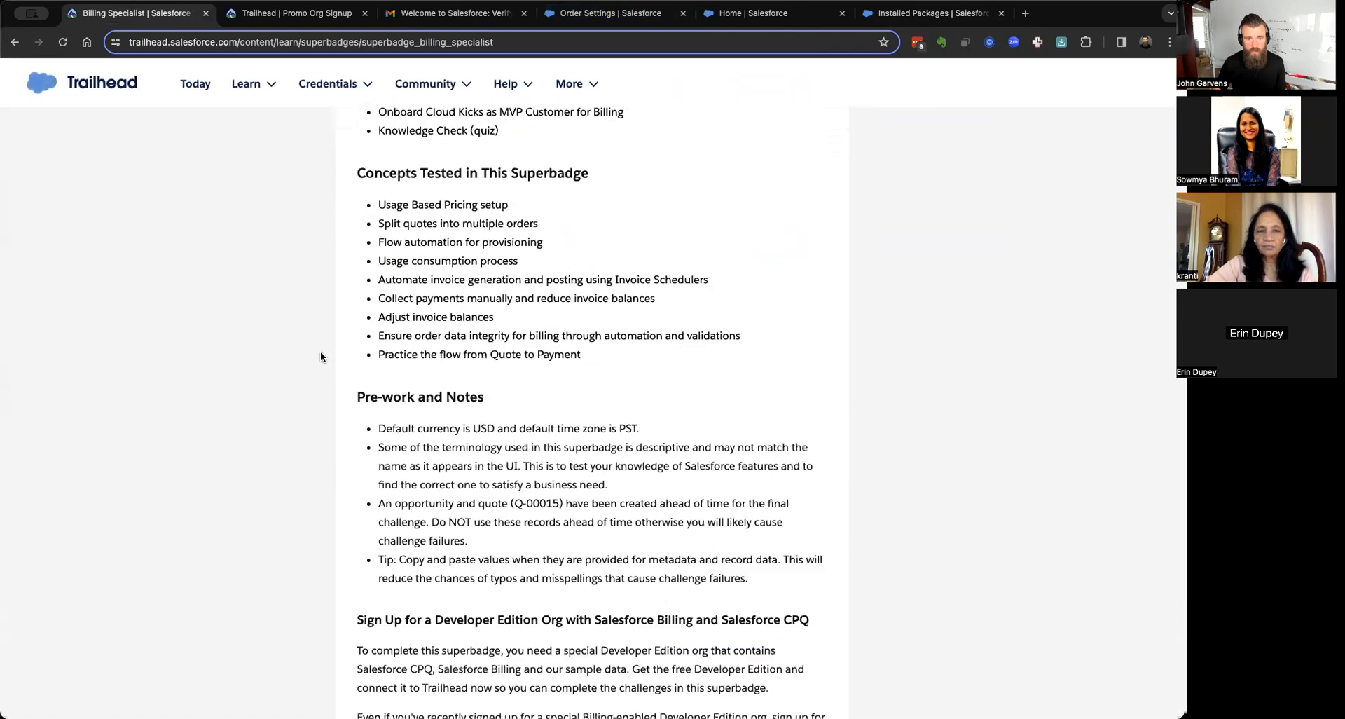
pyautogui.scroll(5, 320, 353)
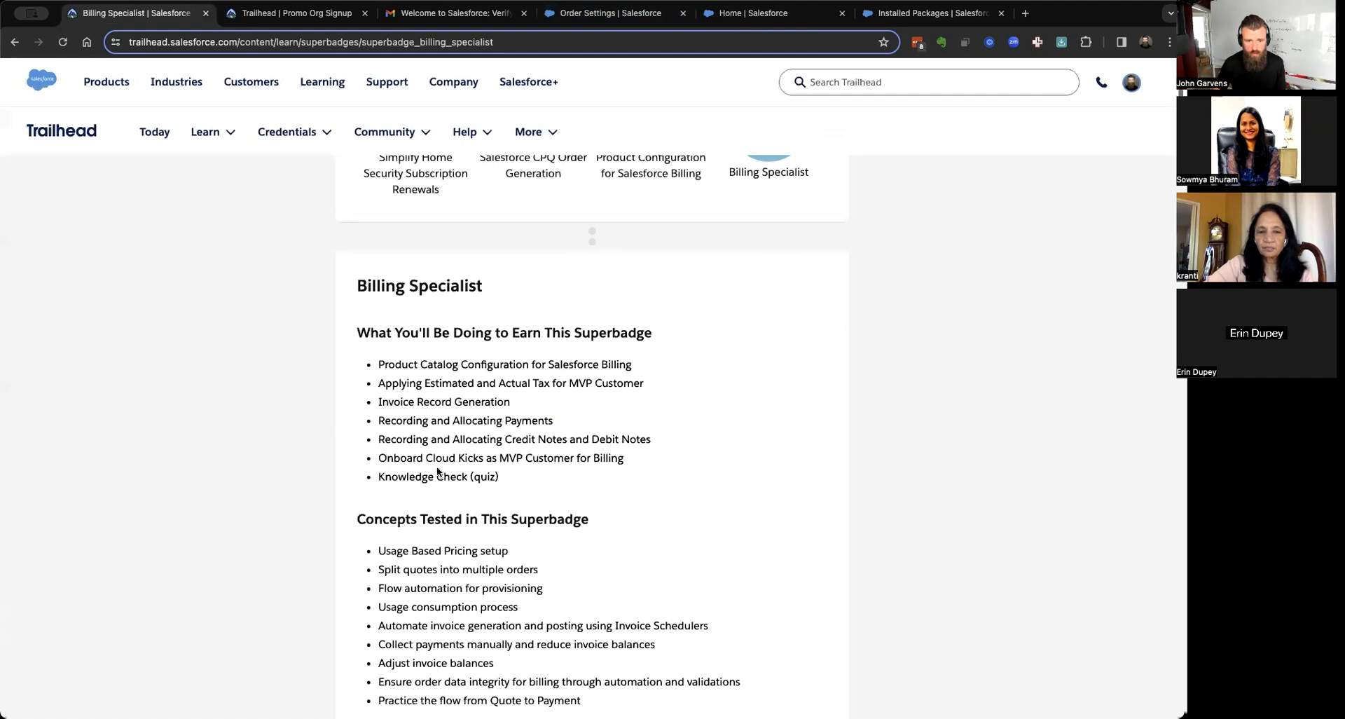
pyautogui.scroll(-2, 440, 463)
pyautogui.scroll(-9, 439, 464)
pyautogui.scroll(-19, 440, 464)
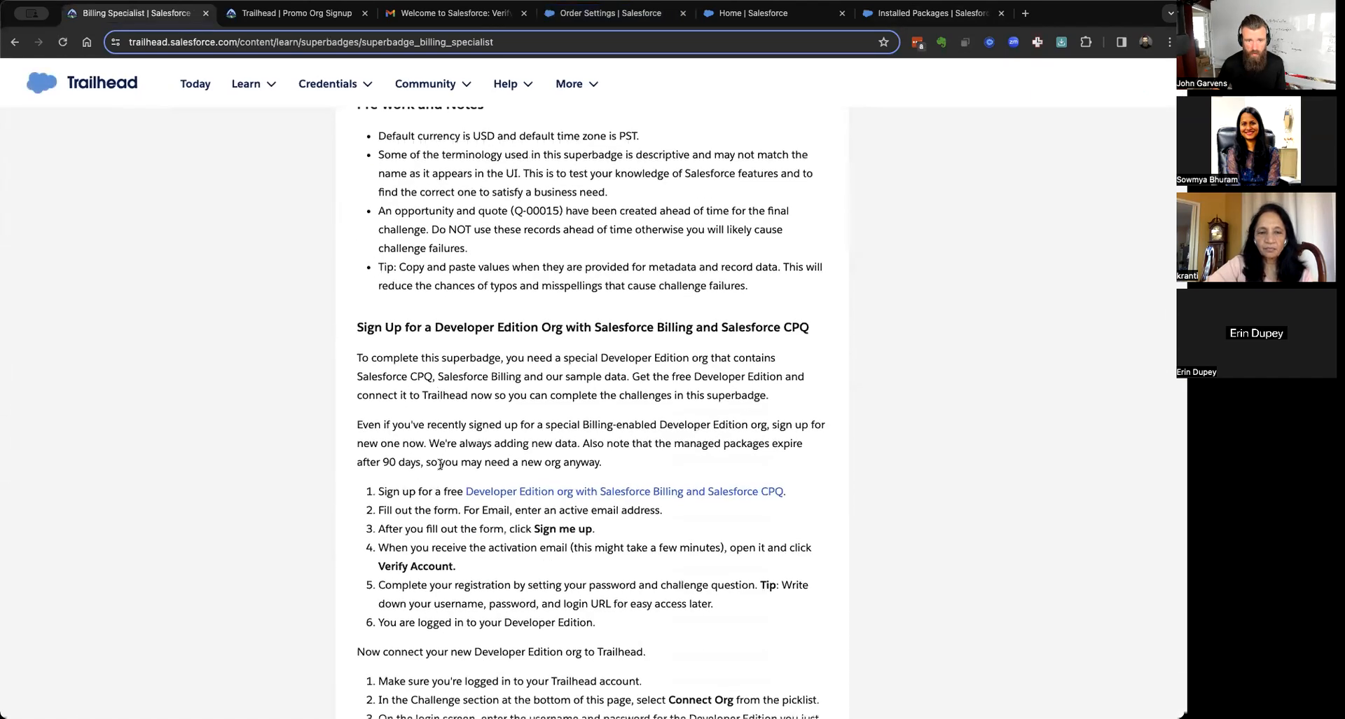
pyautogui.scroll(1, 440, 464)
pyautogui.scroll(3, 449, 463)
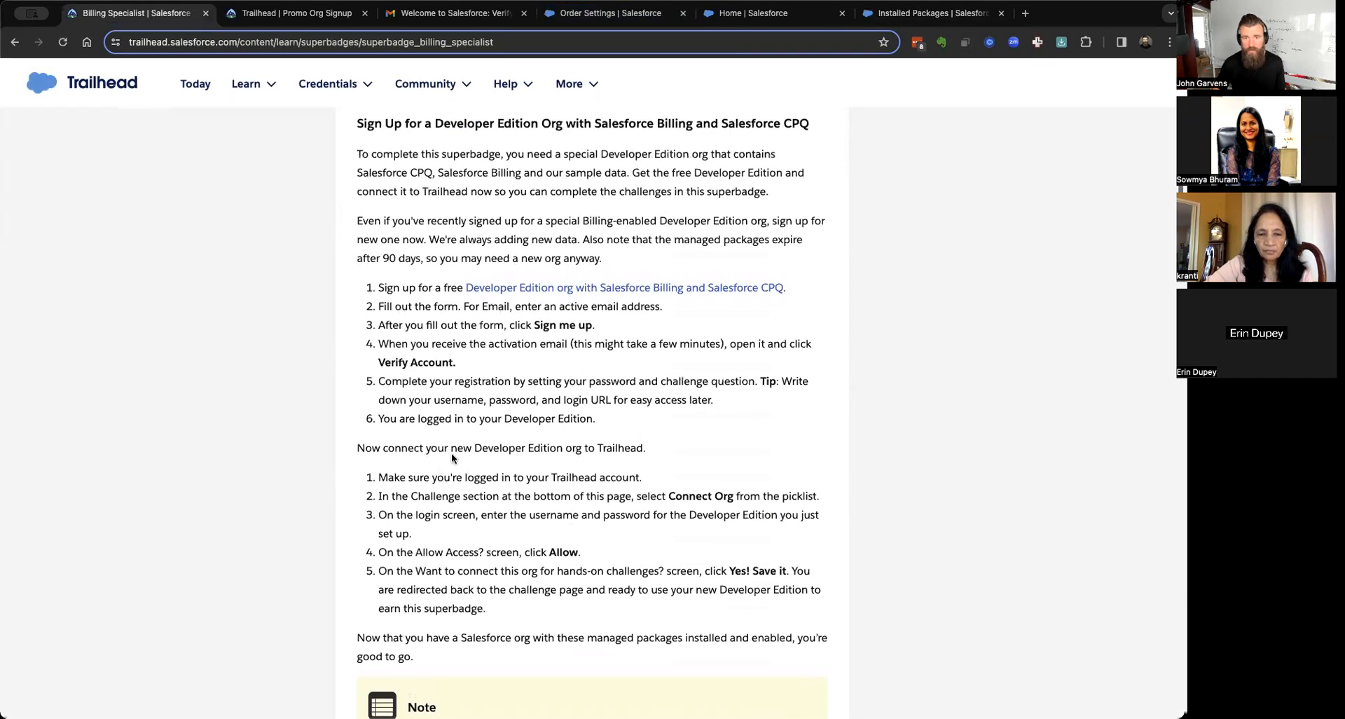
pyautogui.click(649, 290)
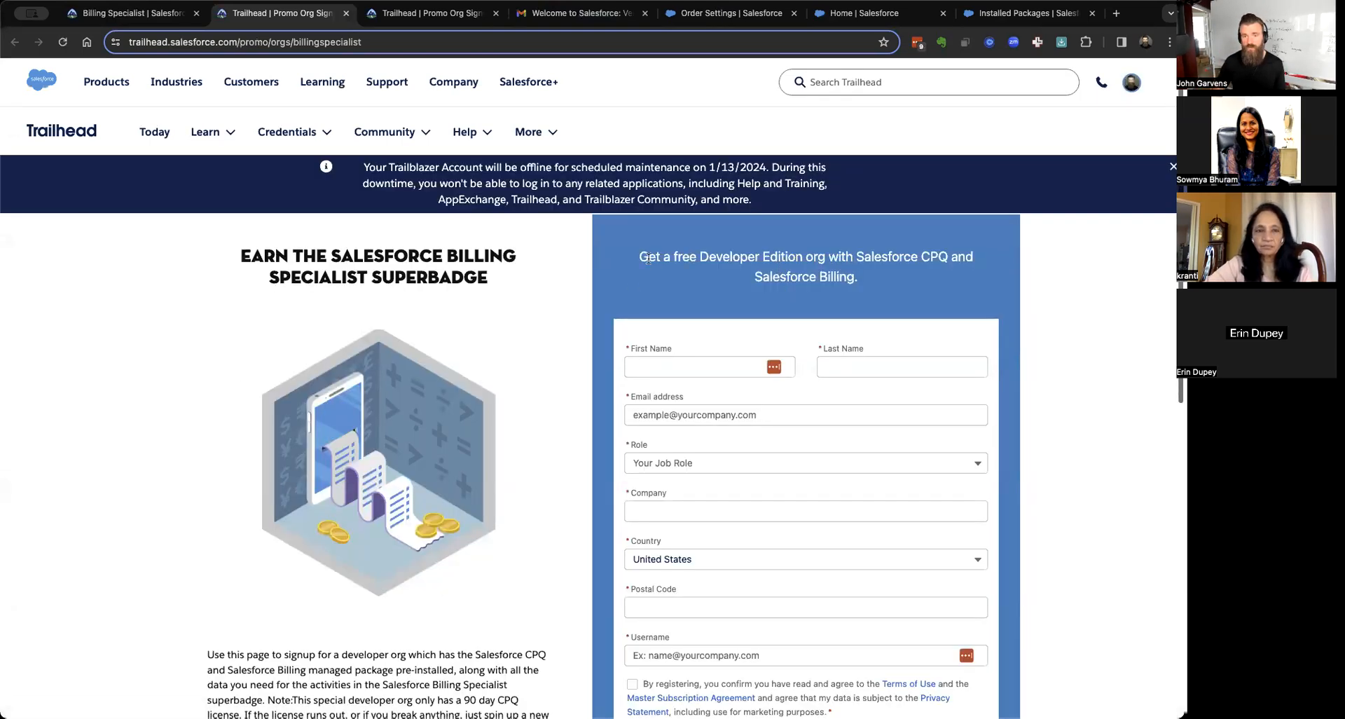
# Review the blank CPQ and Billing Developer Edition signup form, highlighting its heading and web address.
pyautogui.moveTo(638, 257); pyautogui.dragTo(866, 270)
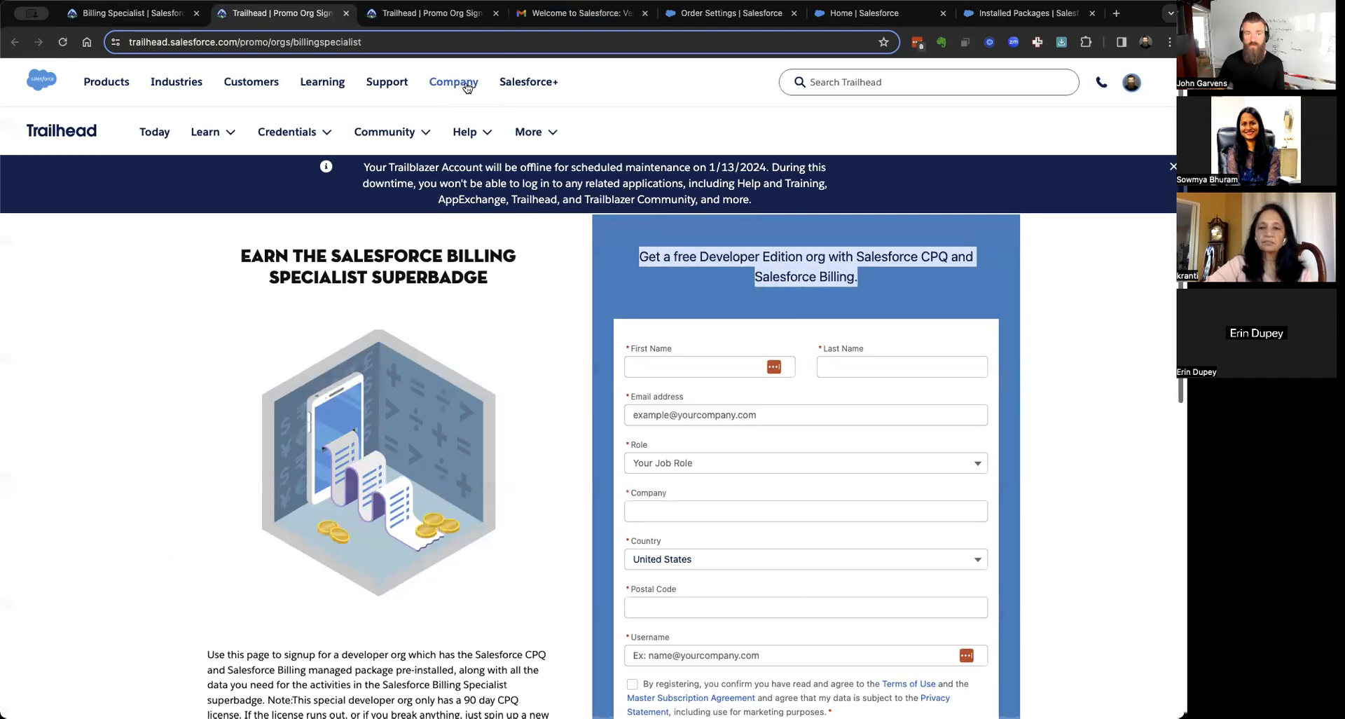
pyautogui.click(450, 42)
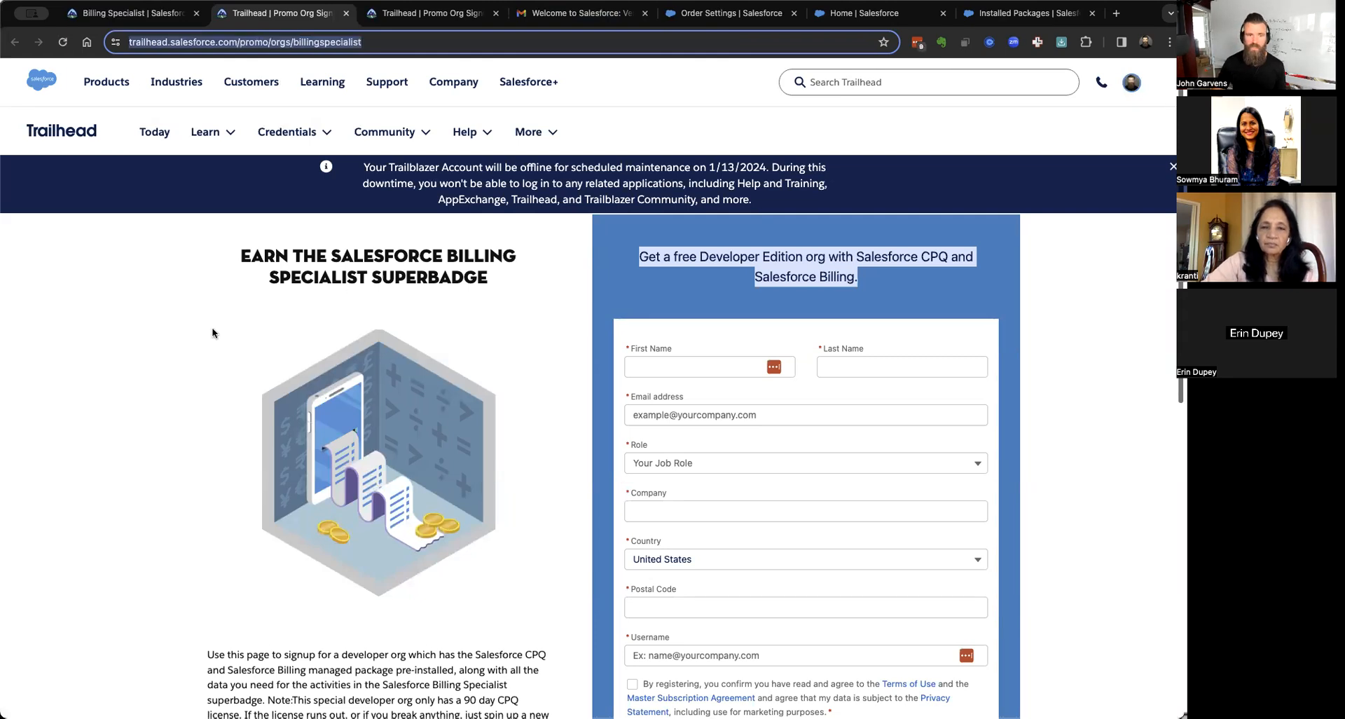
pyautogui.click(200, 368)
pyautogui.scroll(-5, 1013, 376)
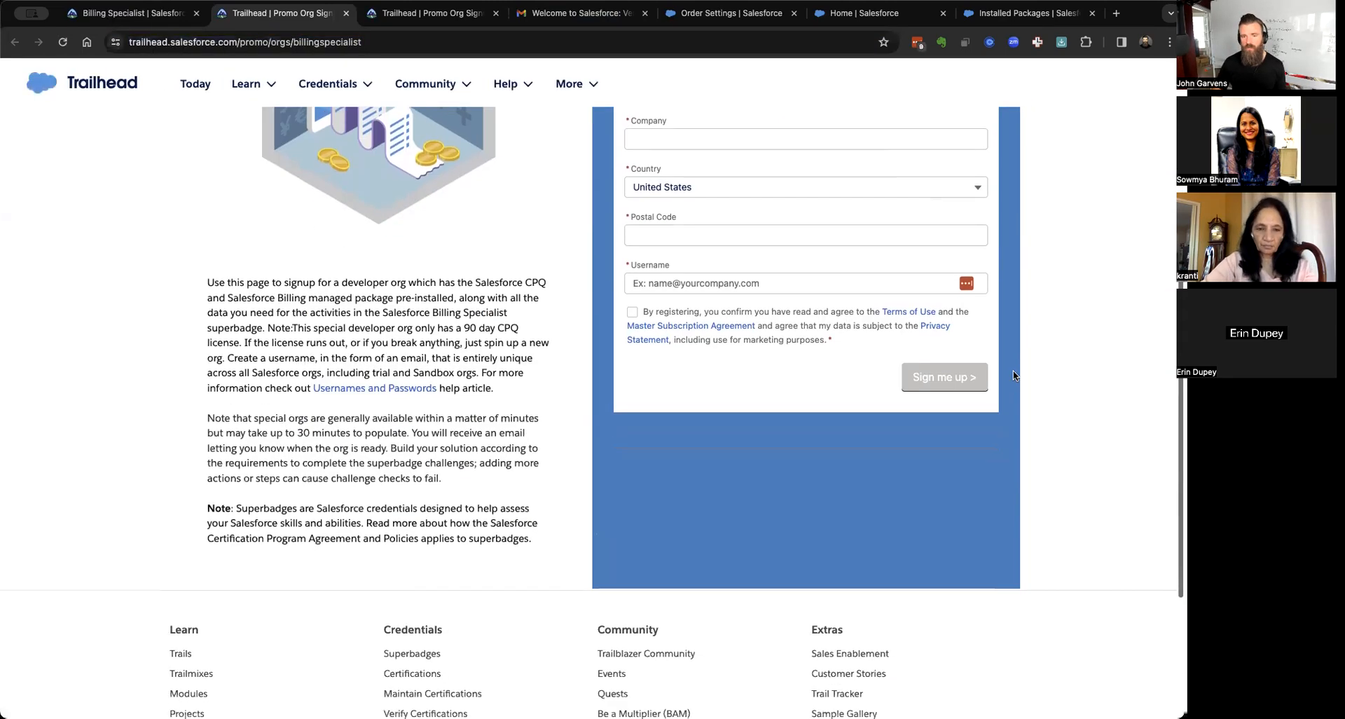
pyautogui.scroll(5, 1013, 376)
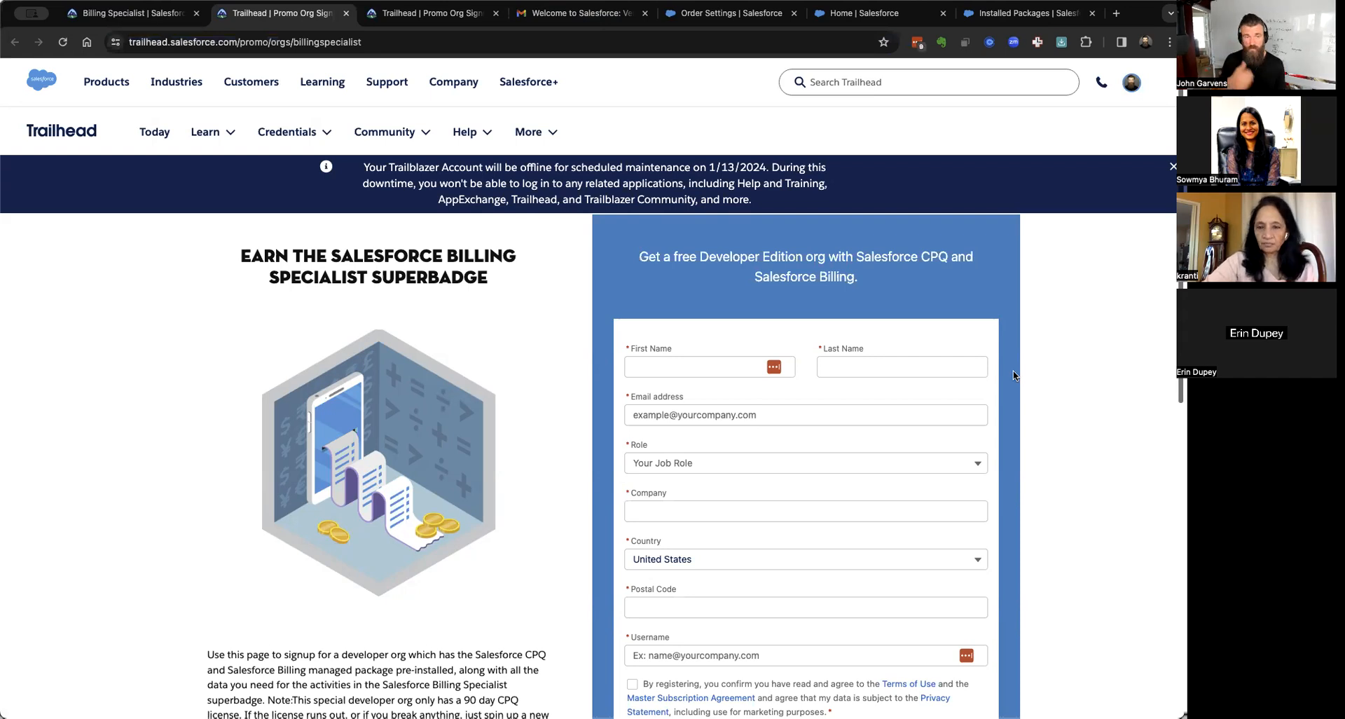
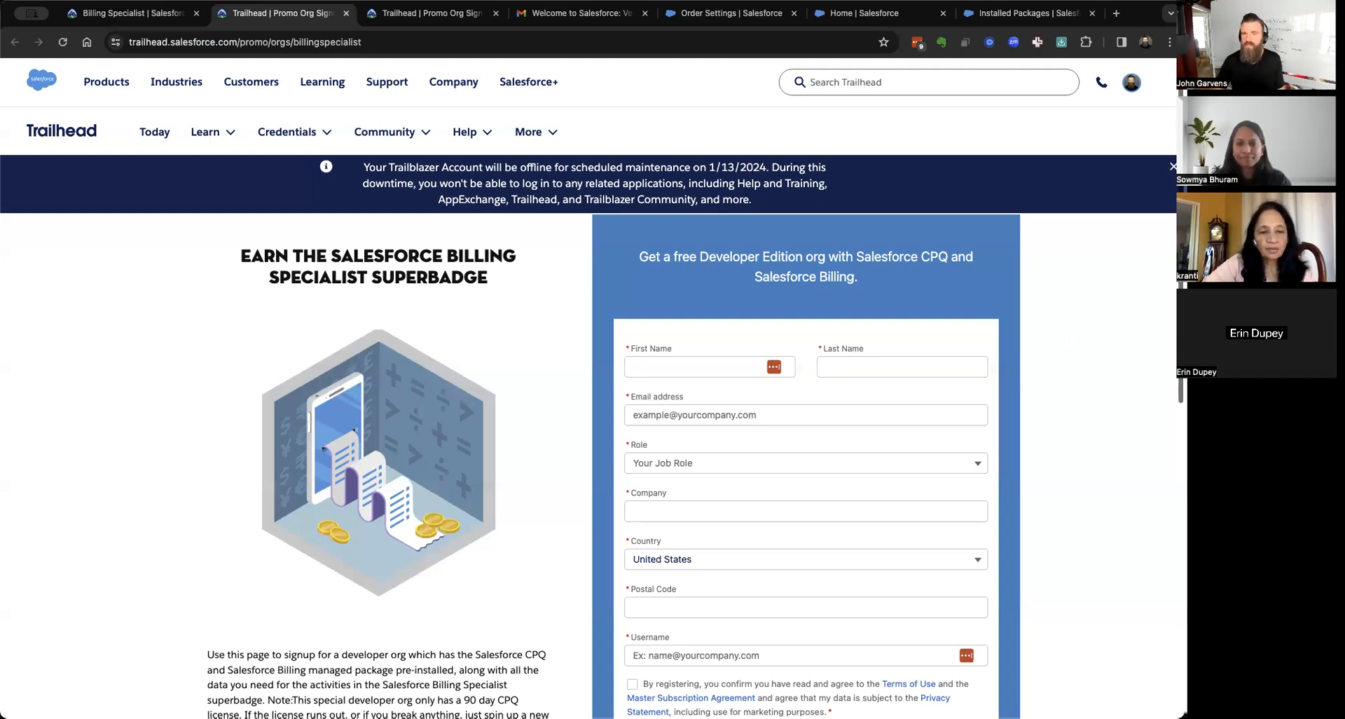
# Leave Installed Packages and open the Sales app's Accounts list via App Launcher search 'accoun'.
pyautogui.click(1002, 13)
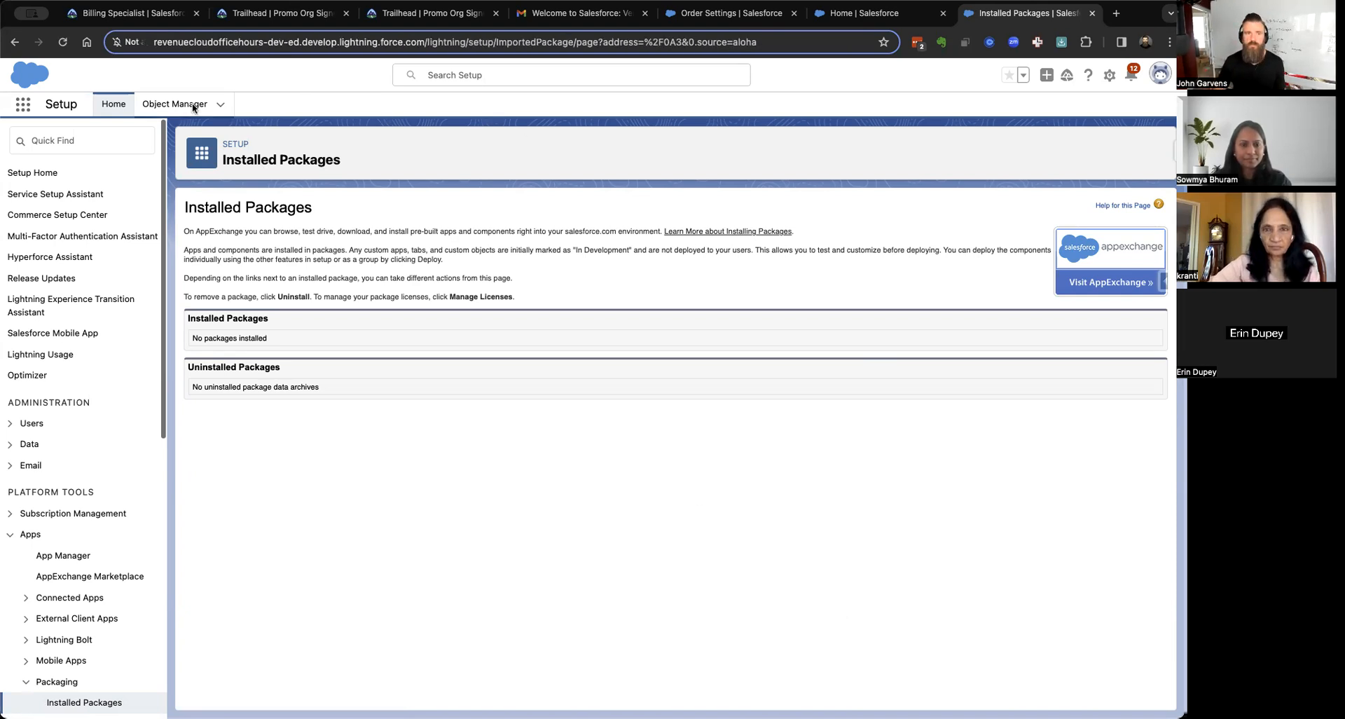
pyautogui.click(22, 107)
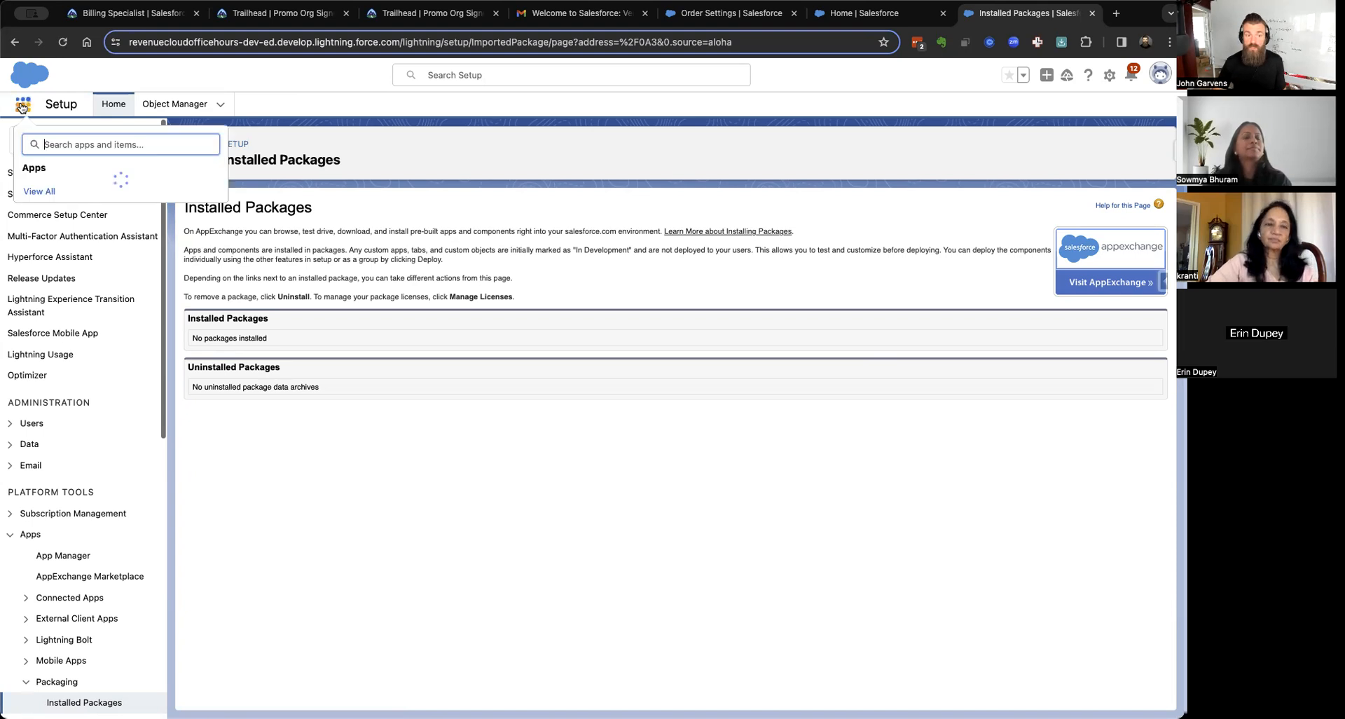
pyautogui.write('accoun')
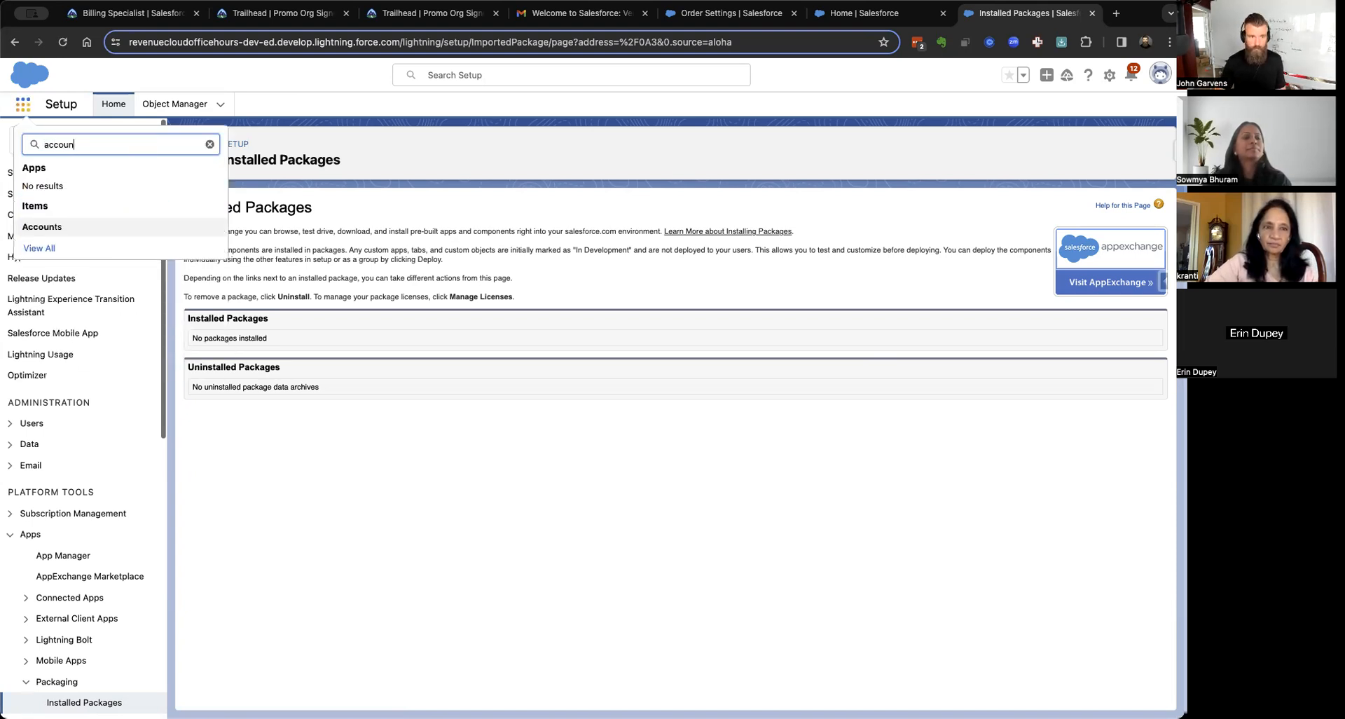
pyautogui.click(54, 229)
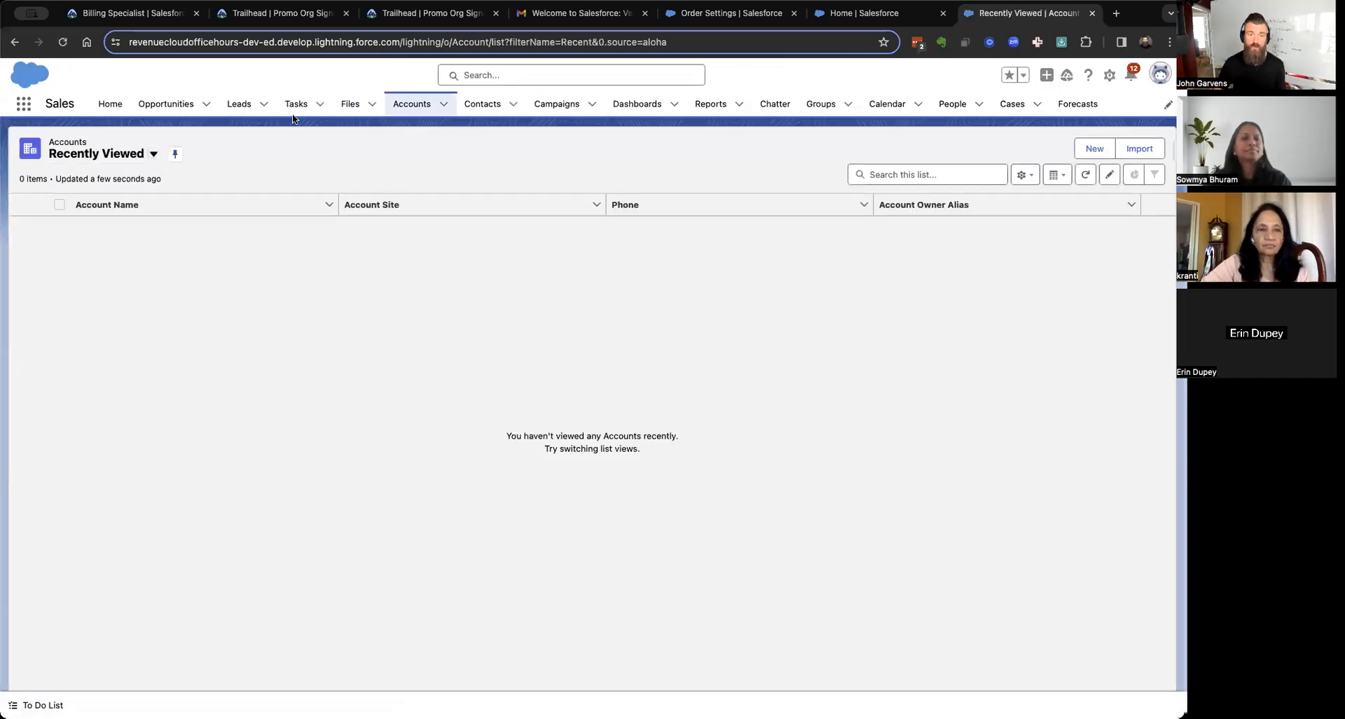
# Pin All Accounts (13 accounts) as the default list view, then go to the other org's Order Settings.
pyautogui.click(133, 154)
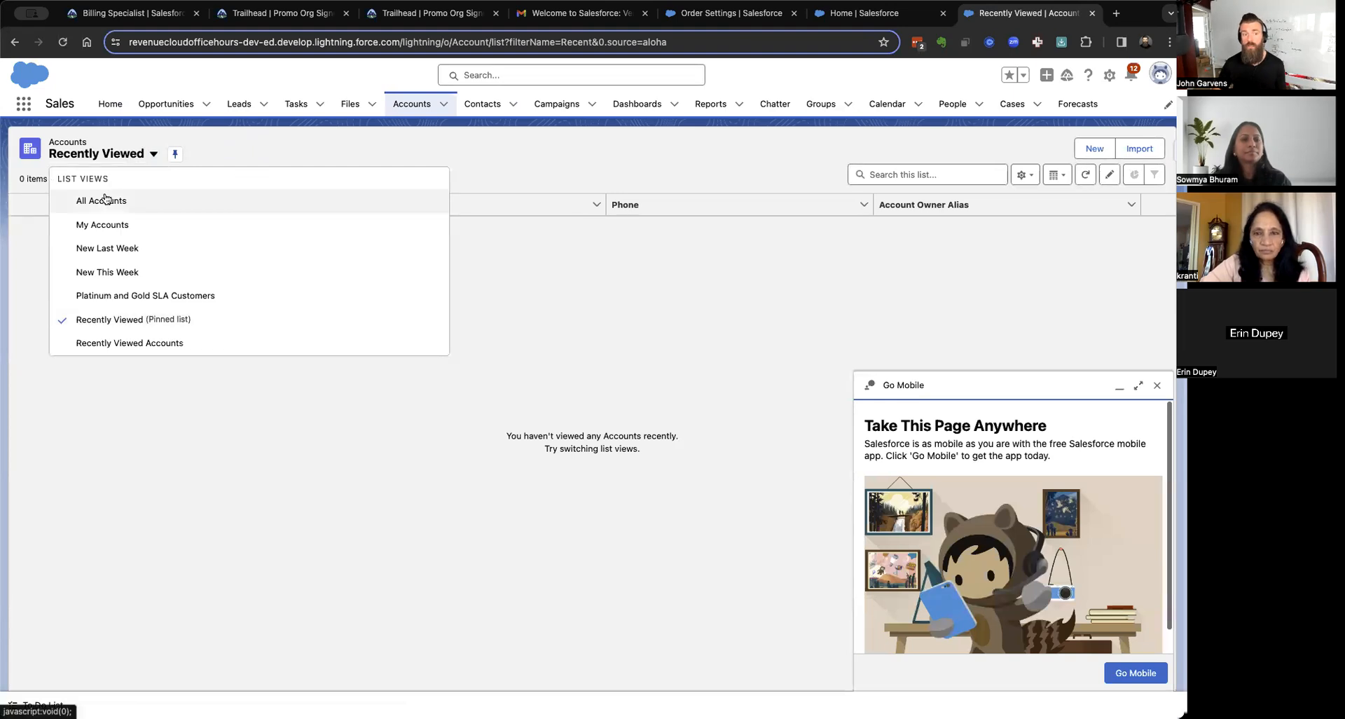
pyautogui.click(102, 197)
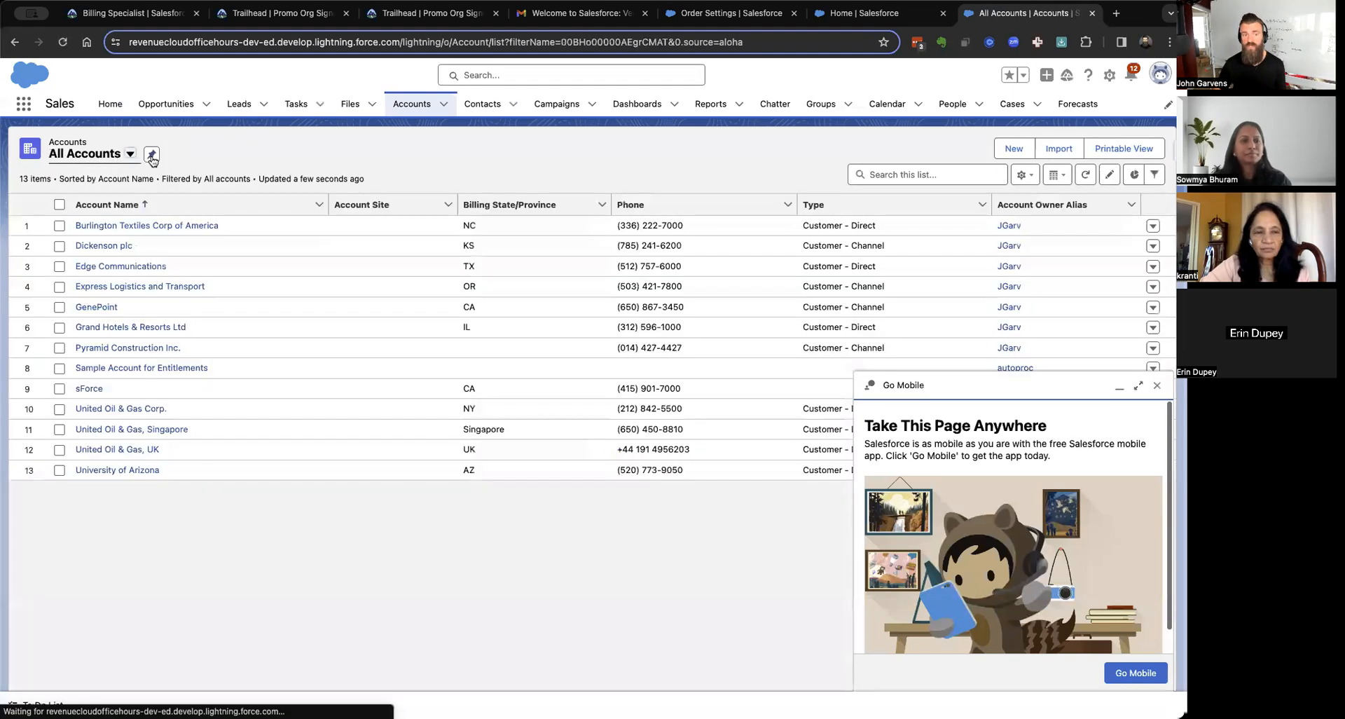
pyautogui.click(151, 154)
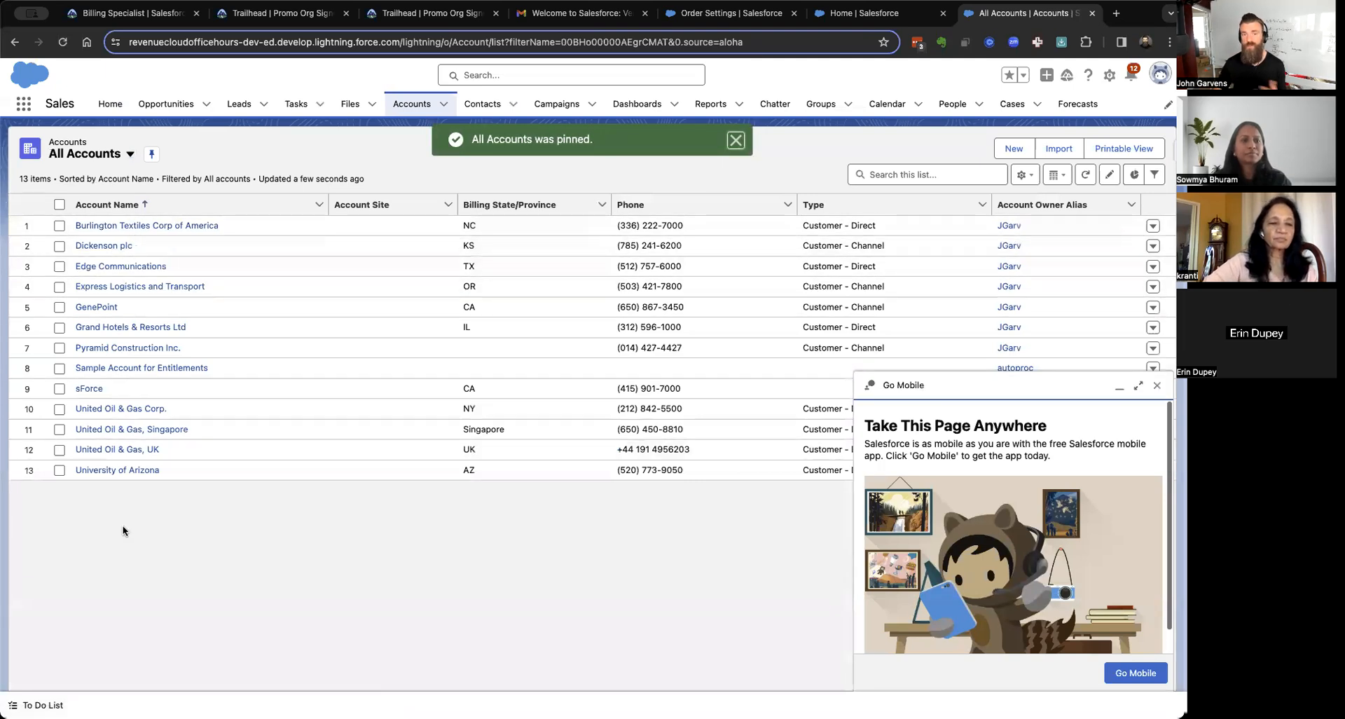
pyautogui.click(741, 11)
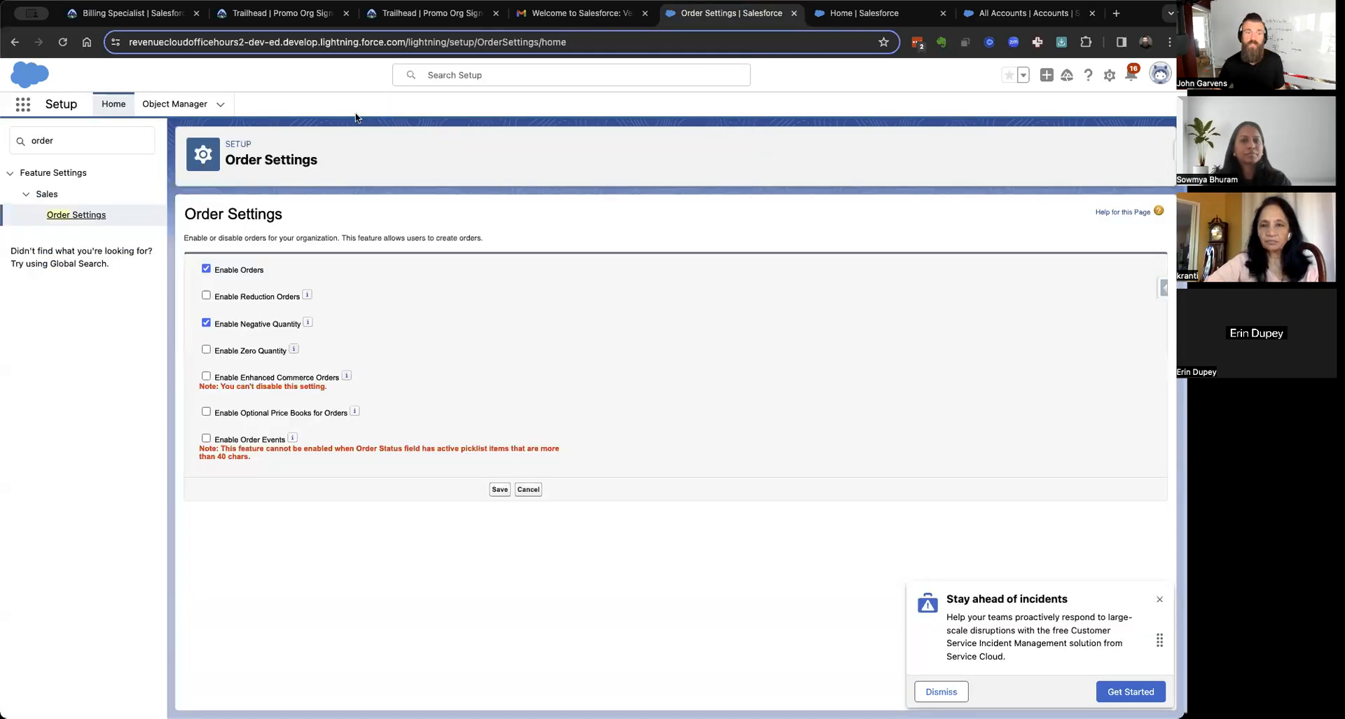
# Open this org's Accounts via App Launcher search 'accounts' and show the All Accounts list view.
pyautogui.click(23, 105)
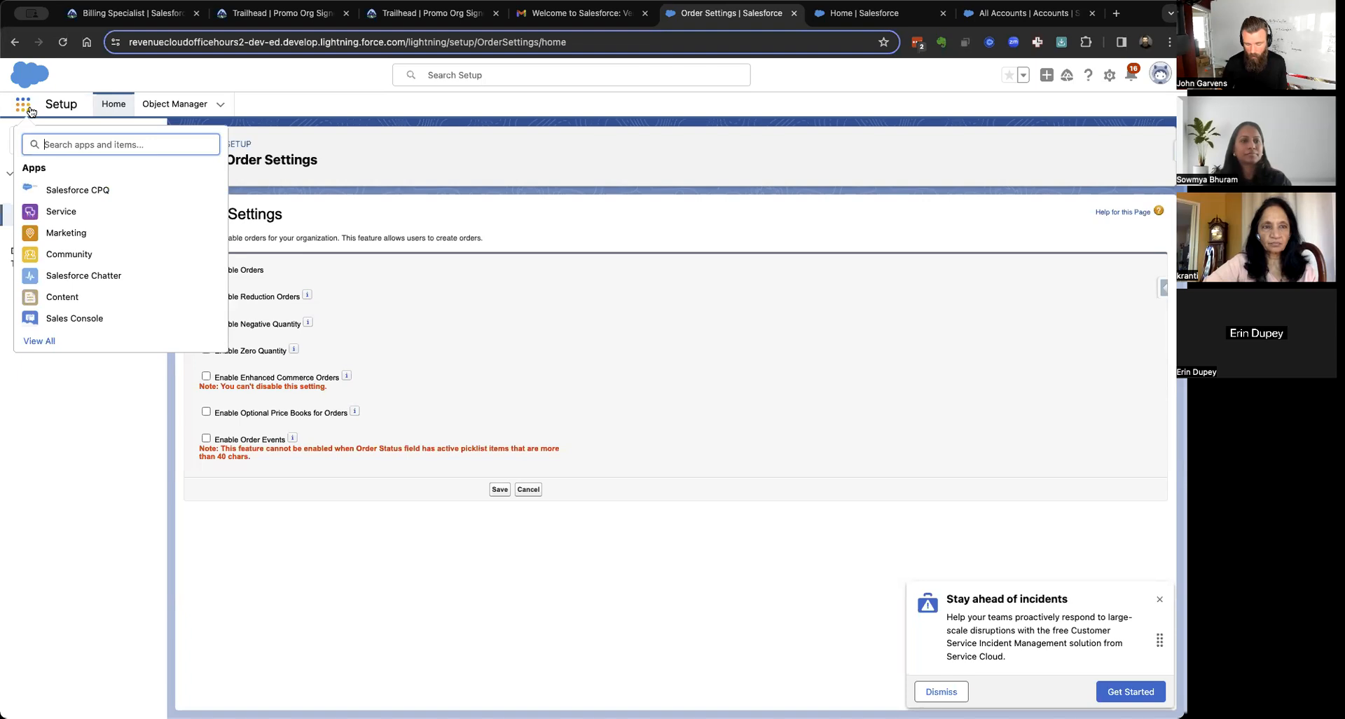
pyautogui.write('accounts')
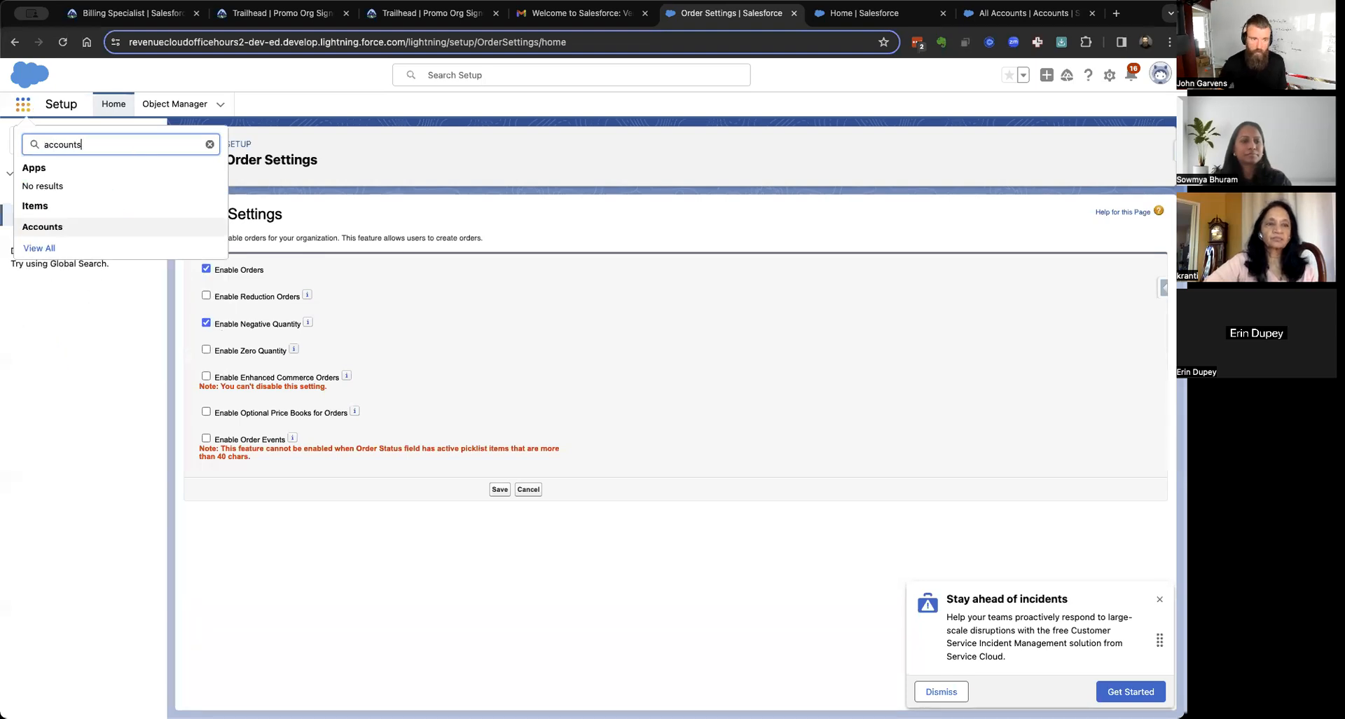
pyautogui.click(43, 228)
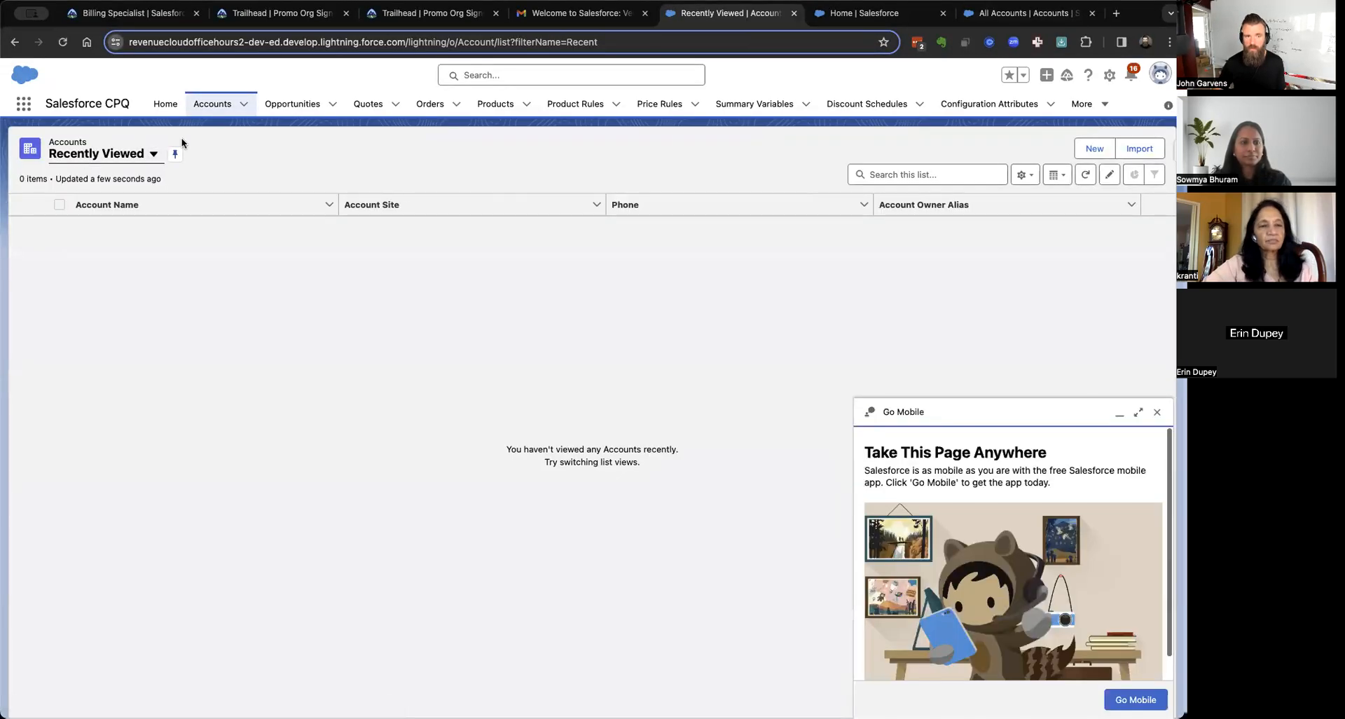
pyautogui.click(152, 154)
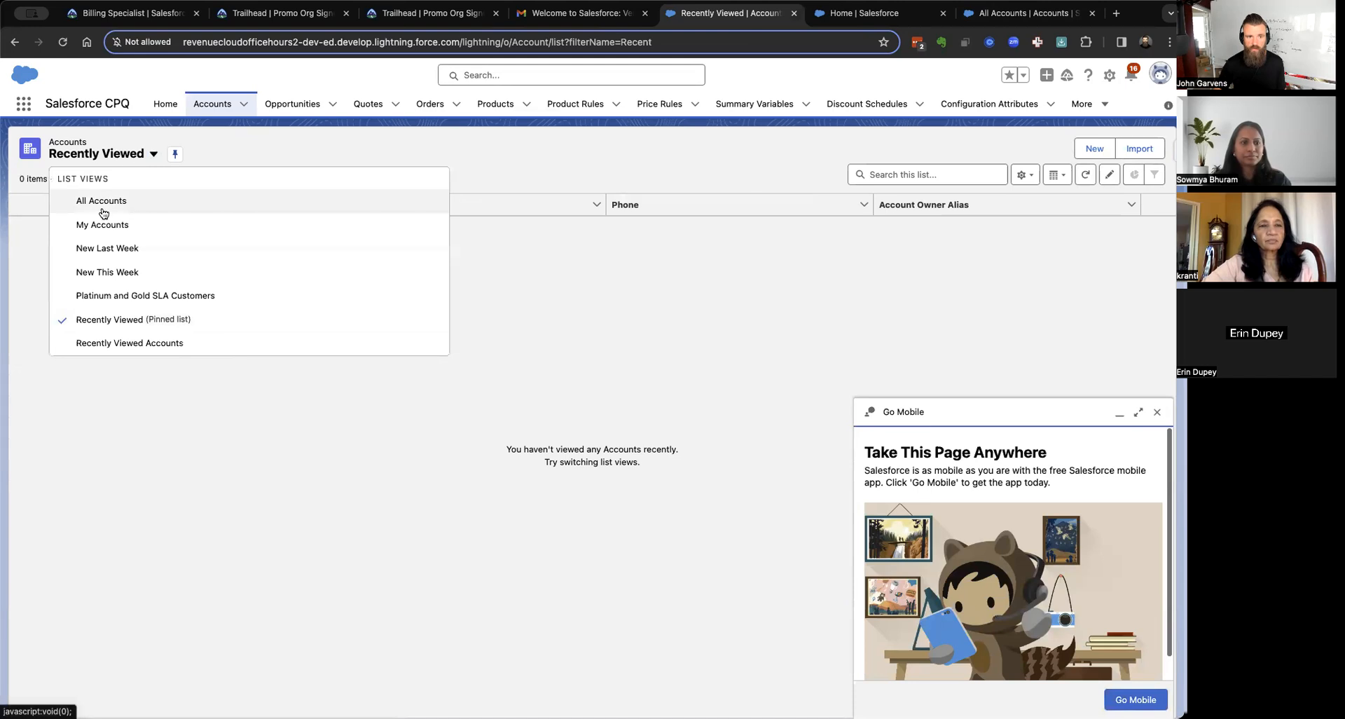
pyautogui.click(105, 202)
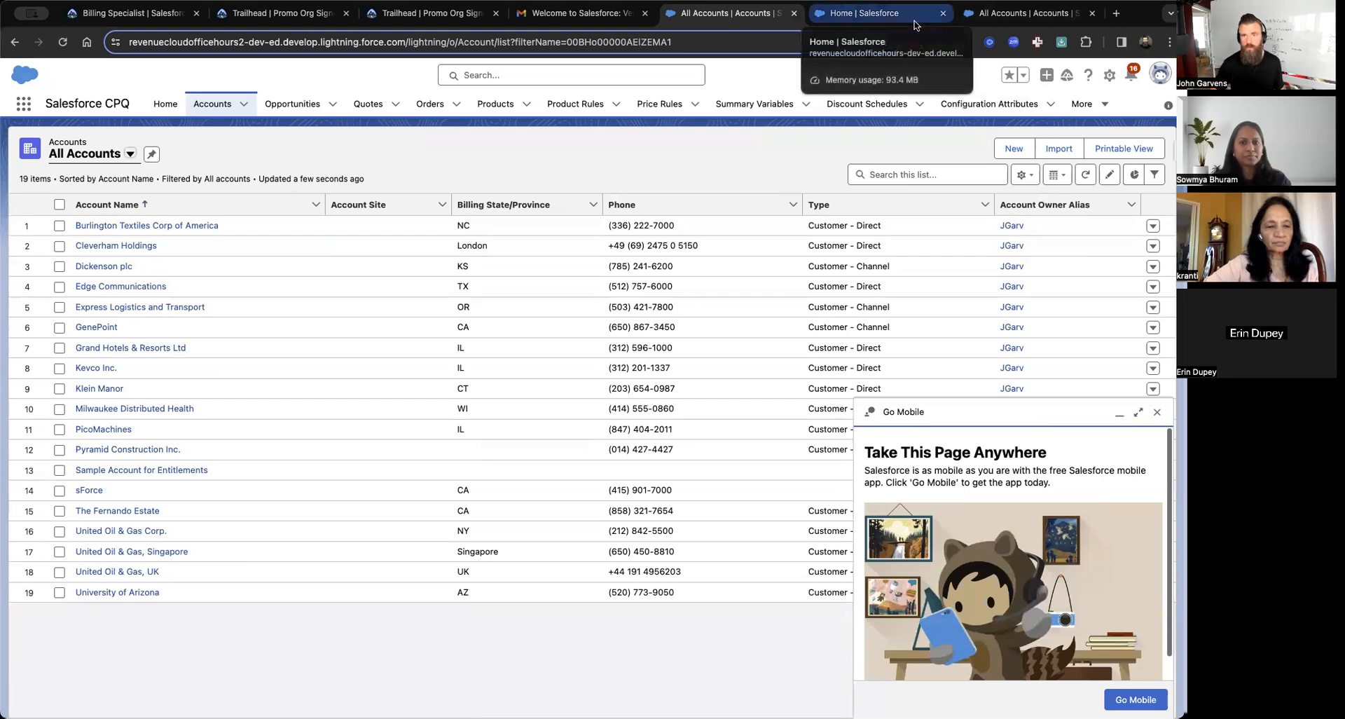
# Close the extra Home tab and compare the CPQ org's 19 accounts with the Sales org's 13.
pyautogui.click(876, 14)
pyautogui.press('super+w')
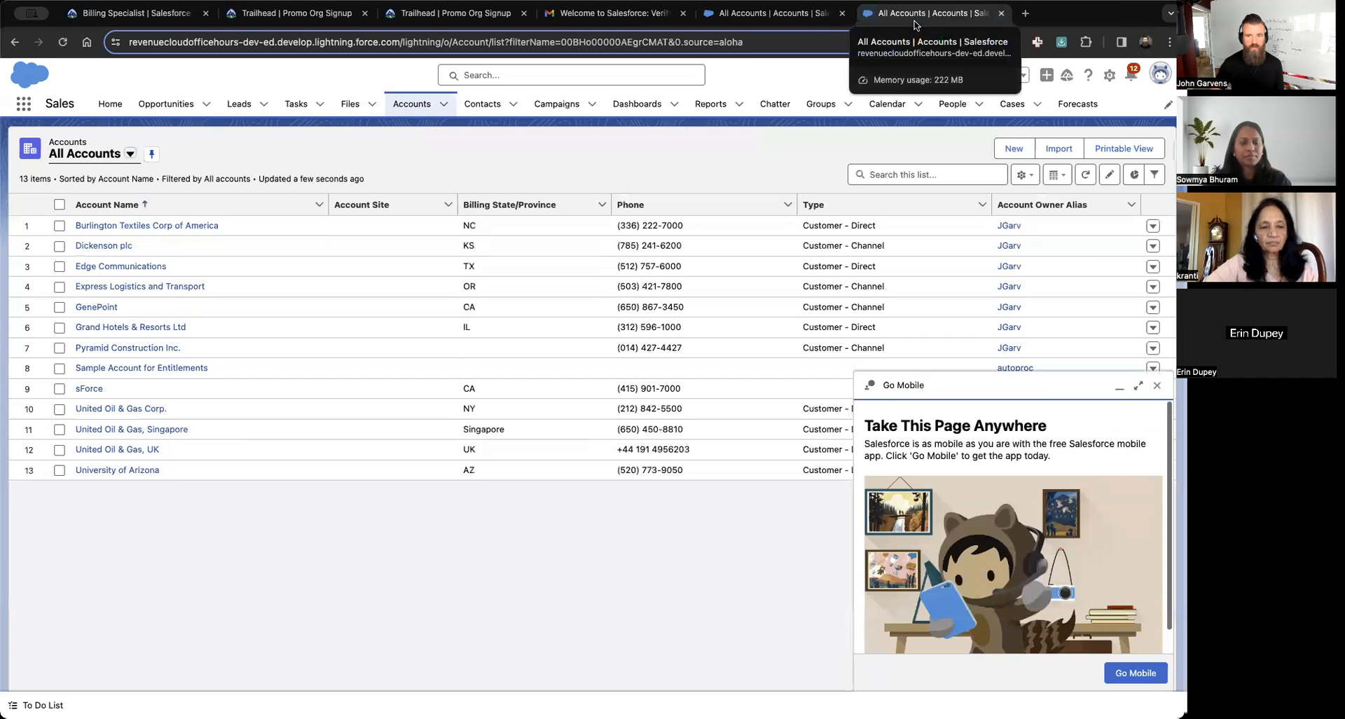
pyautogui.click(914, 23)
pyautogui.click(915, 23)
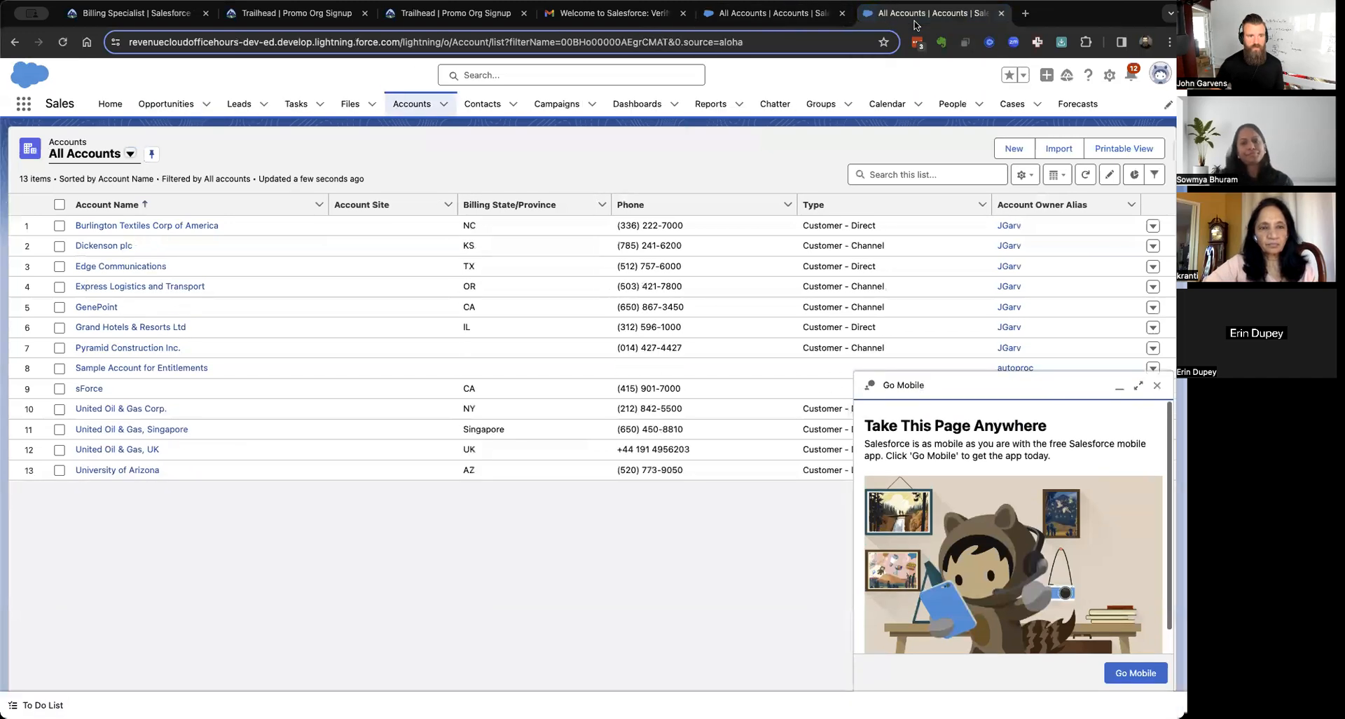
pyautogui.hotkey('ctrl', 'shift', 'Tab')
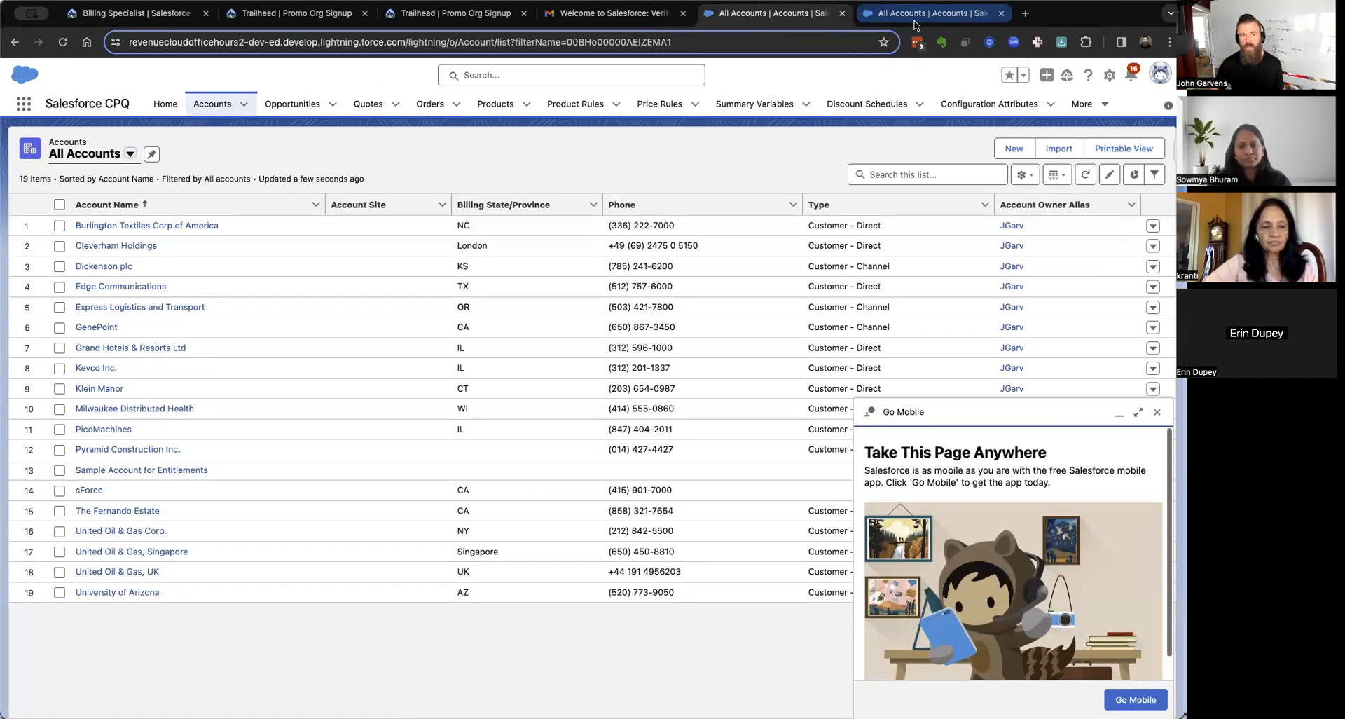
pyautogui.click(915, 23)
pyautogui.hotkey('ctrl', 'shift', 'Tab')
pyautogui.click(914, 23)
pyautogui.hotkey('ctrl', 'shift', 'Tab')
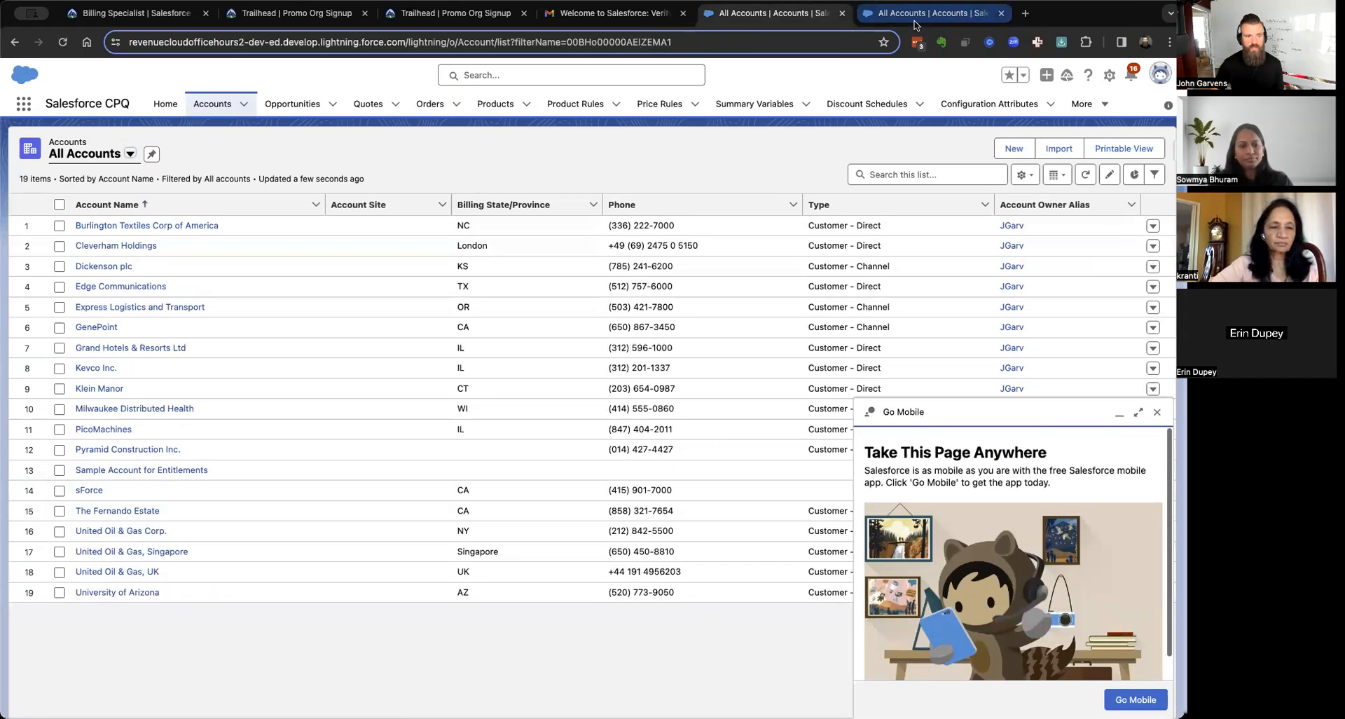
# Review Cleverham Holdings' related list links and details, then return to the Salesforce CPQ home page.
pyautogui.click(111, 246)
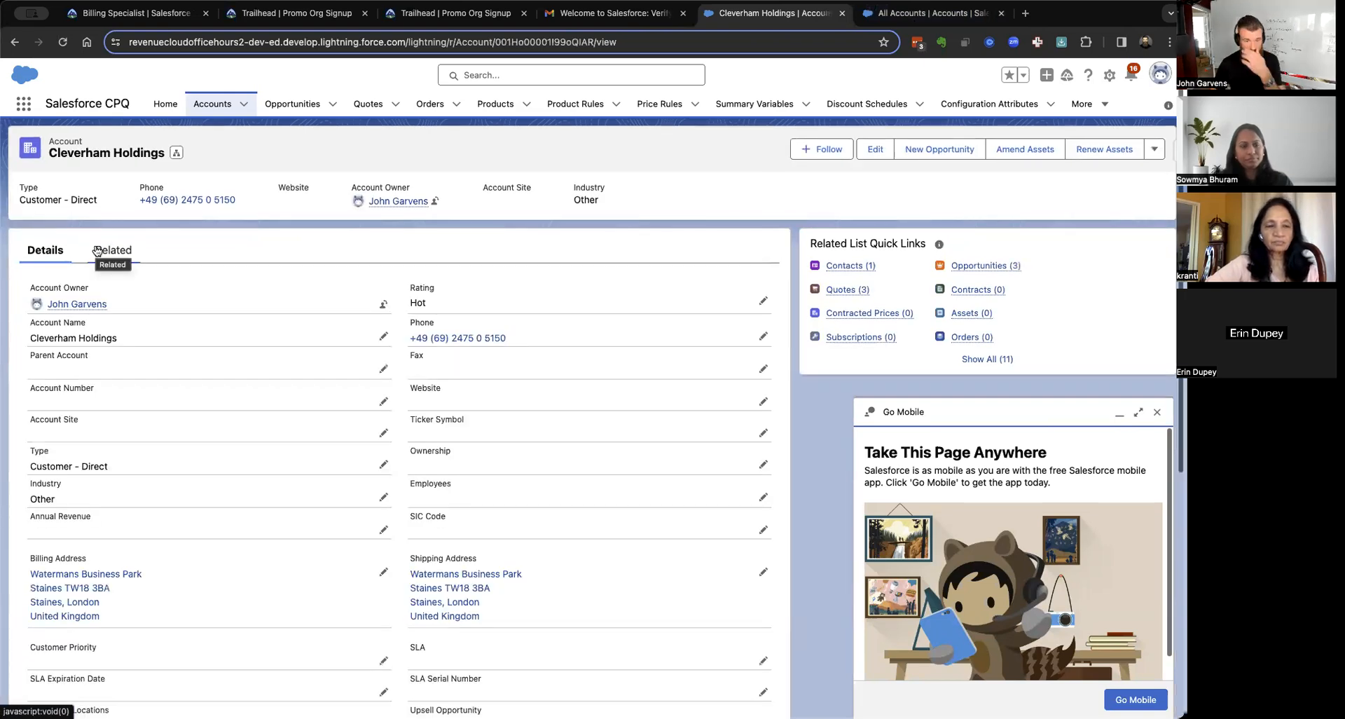
pyautogui.click(1009, 359)
pyautogui.scroll(-3, 1012, 361)
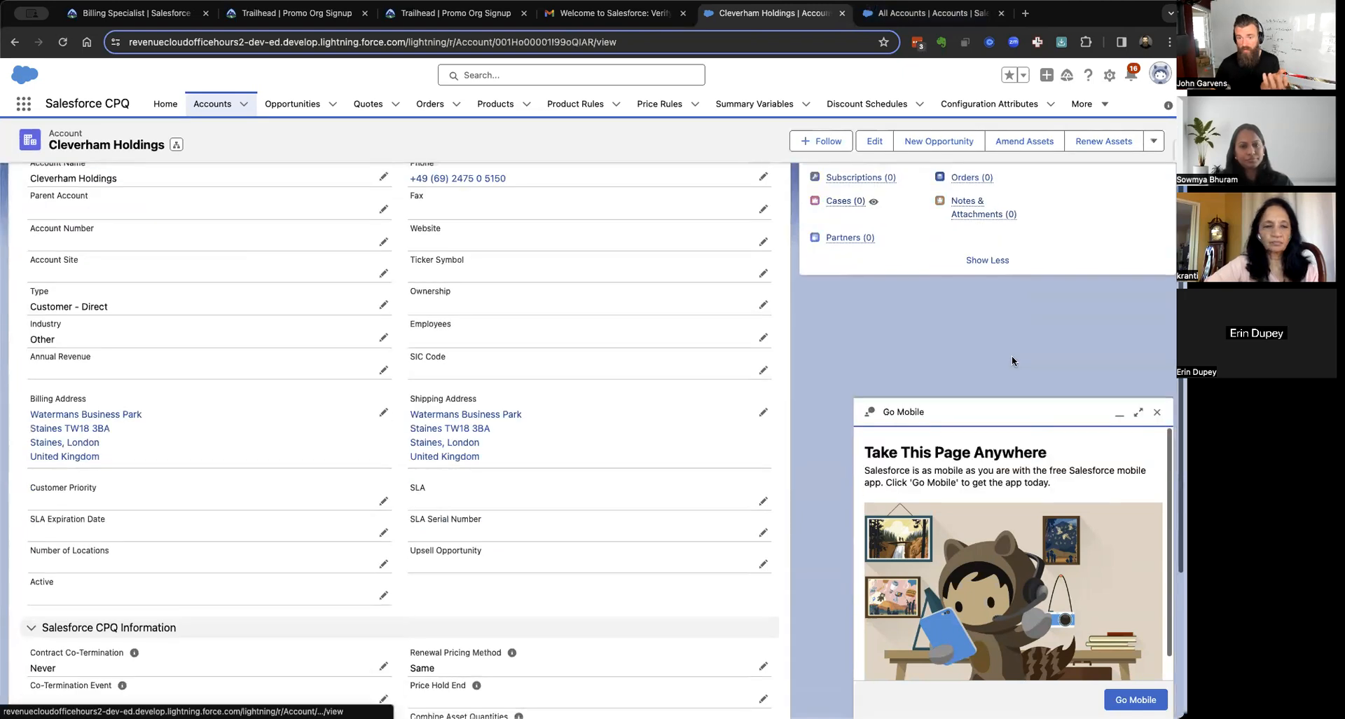
pyautogui.scroll(-2, 514, 252)
pyautogui.scroll(-2, 515, 257)
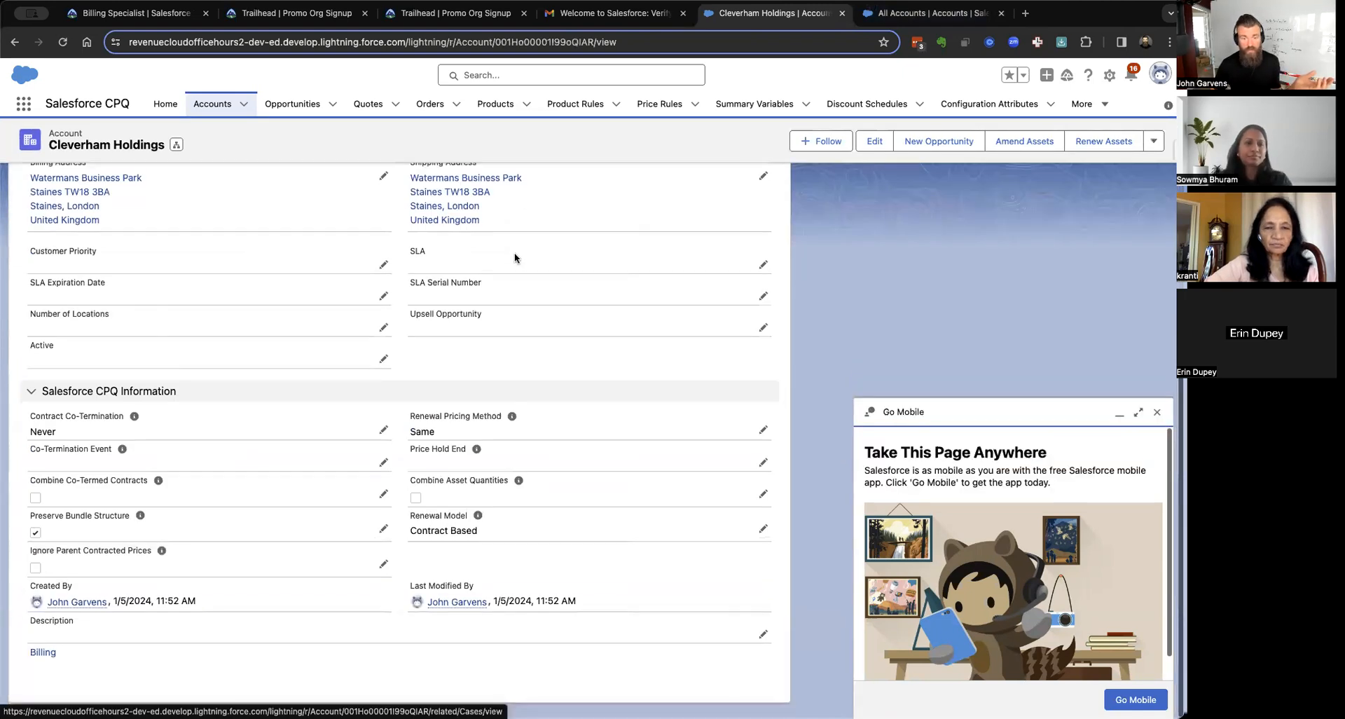
pyautogui.scroll(-1, 514, 257)
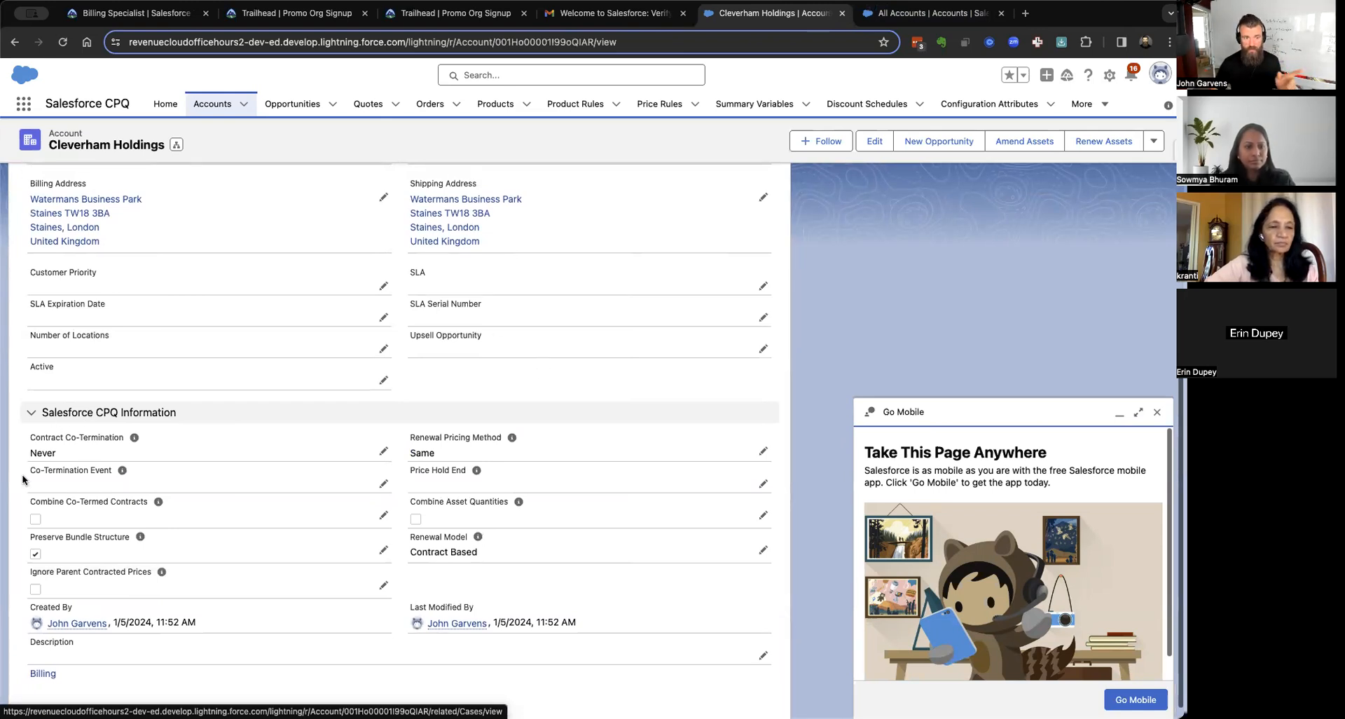
pyautogui.scroll(5, 440, 495)
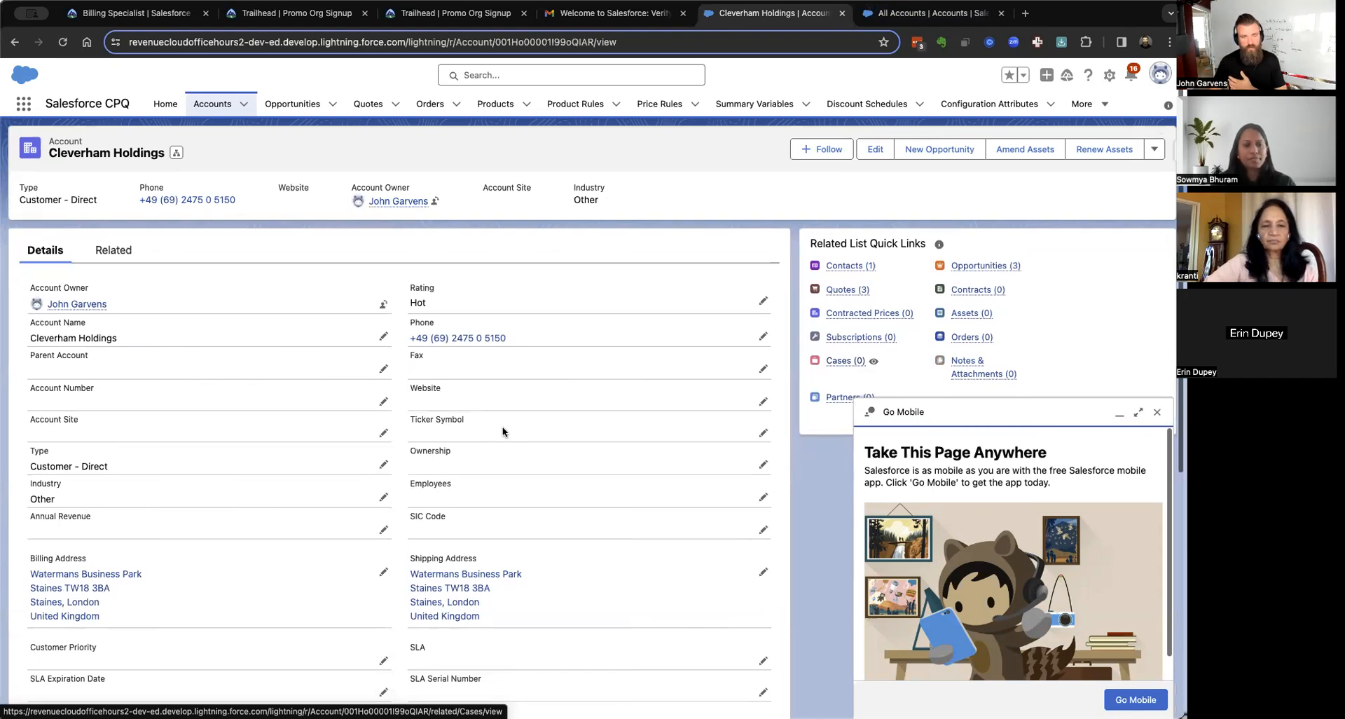
pyautogui.click(19, 105)
pyautogui.click(72, 190)
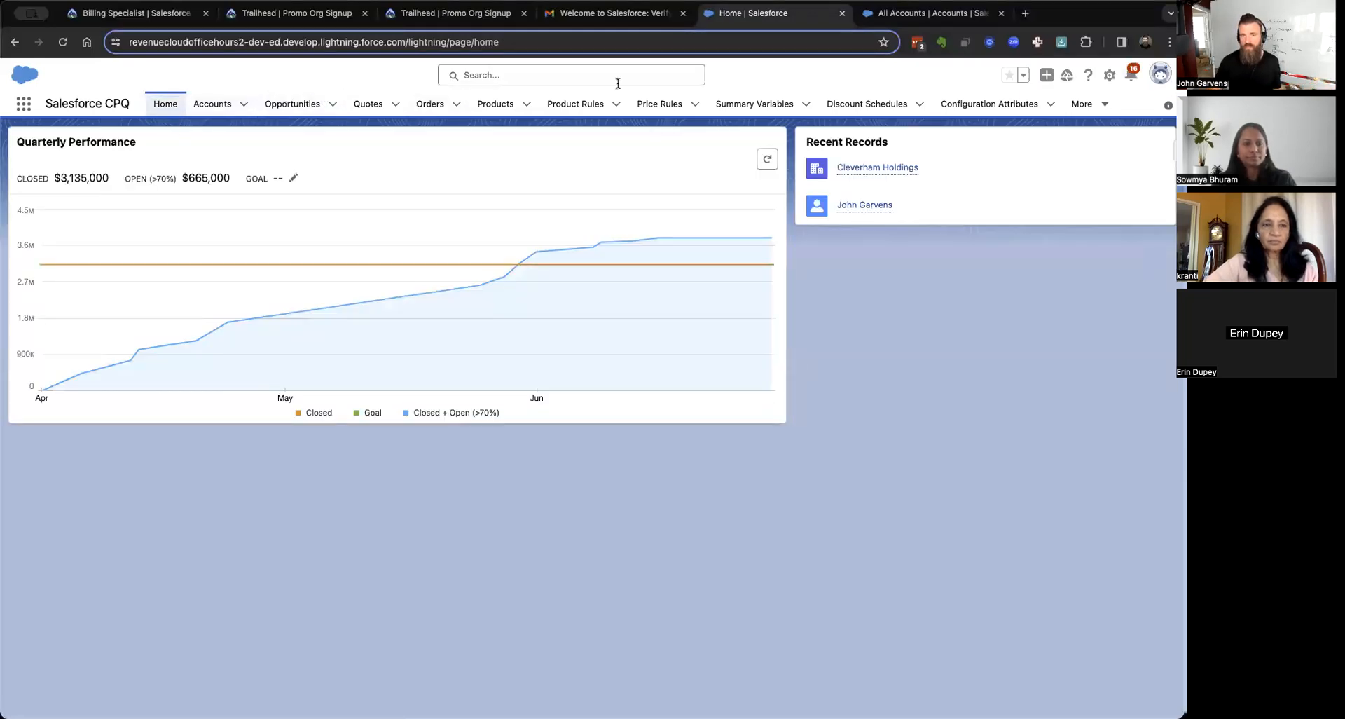
pyautogui.click(1095, 107)
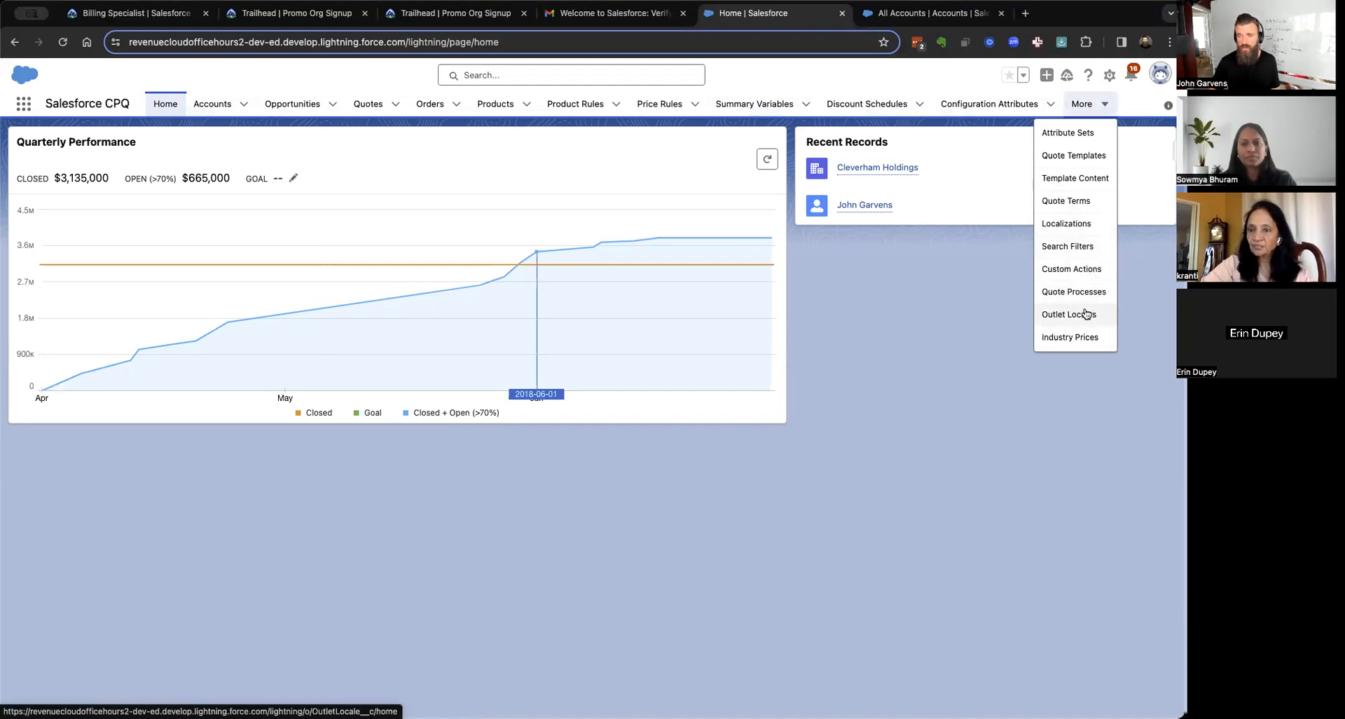
pyautogui.click(1008, 488)
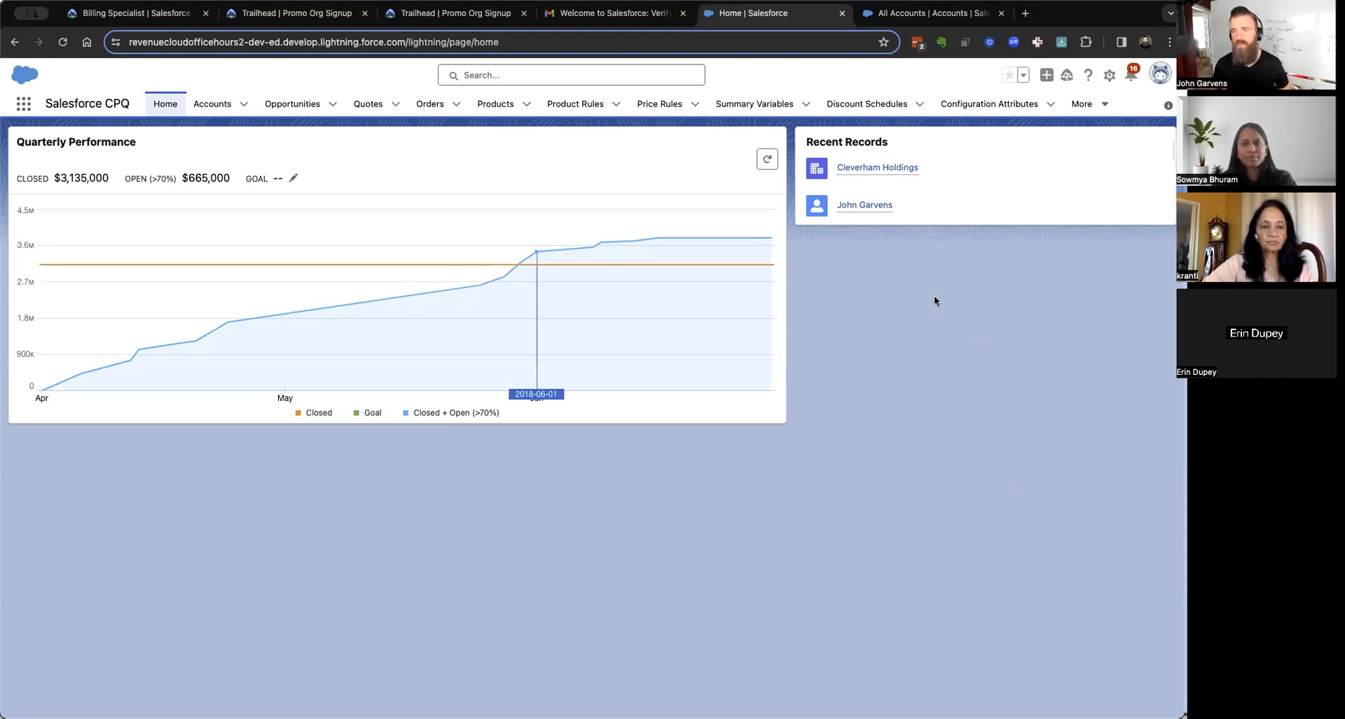
# Check Setup's Installed Packages (via Quick Find 'inst') shows none, then return to All Accounts.
pyautogui.click(935, 13)
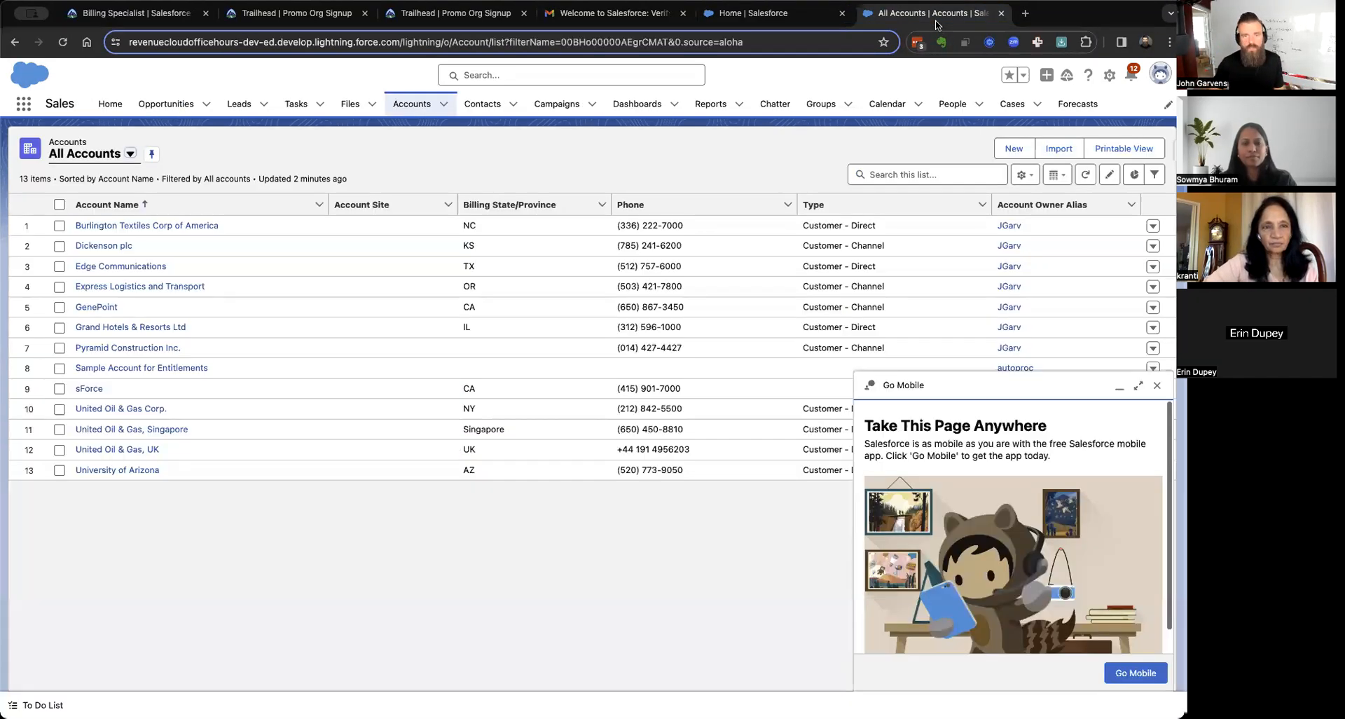
pyautogui.click(1109, 78)
pyautogui.click(1062, 112)
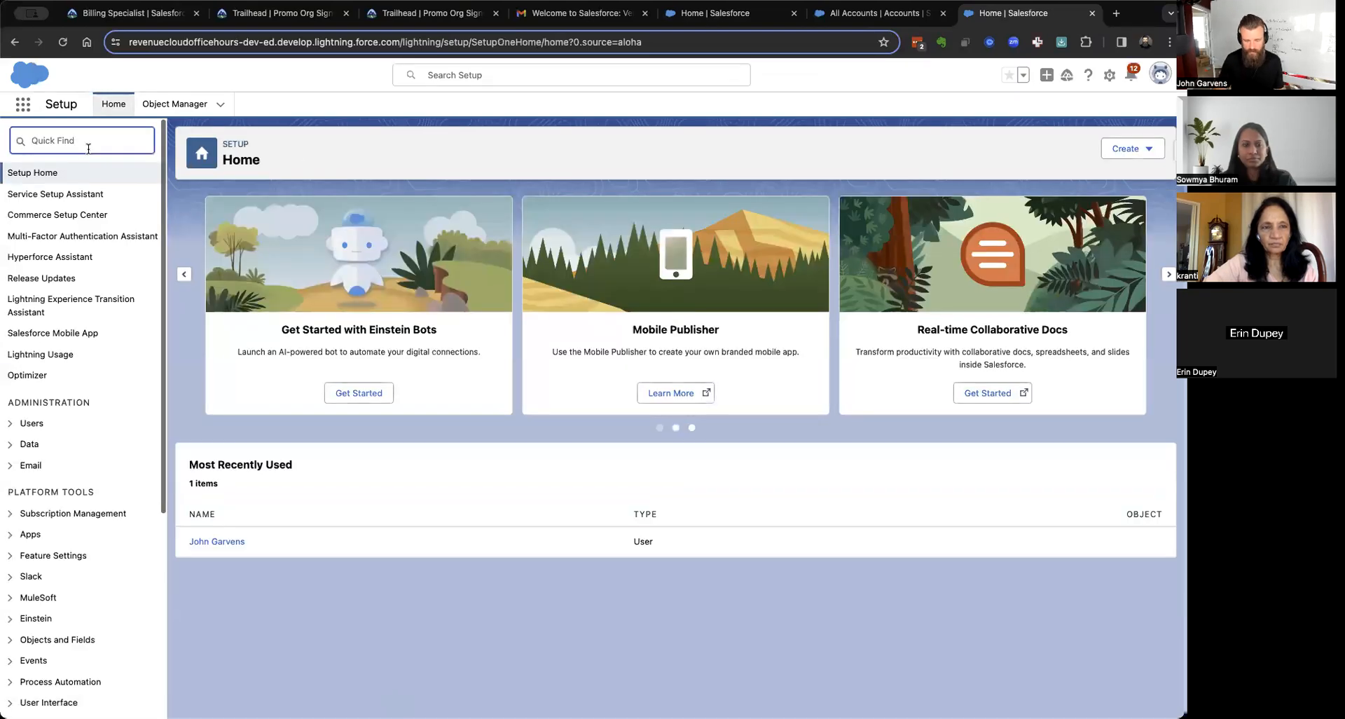
pyautogui.write('install')
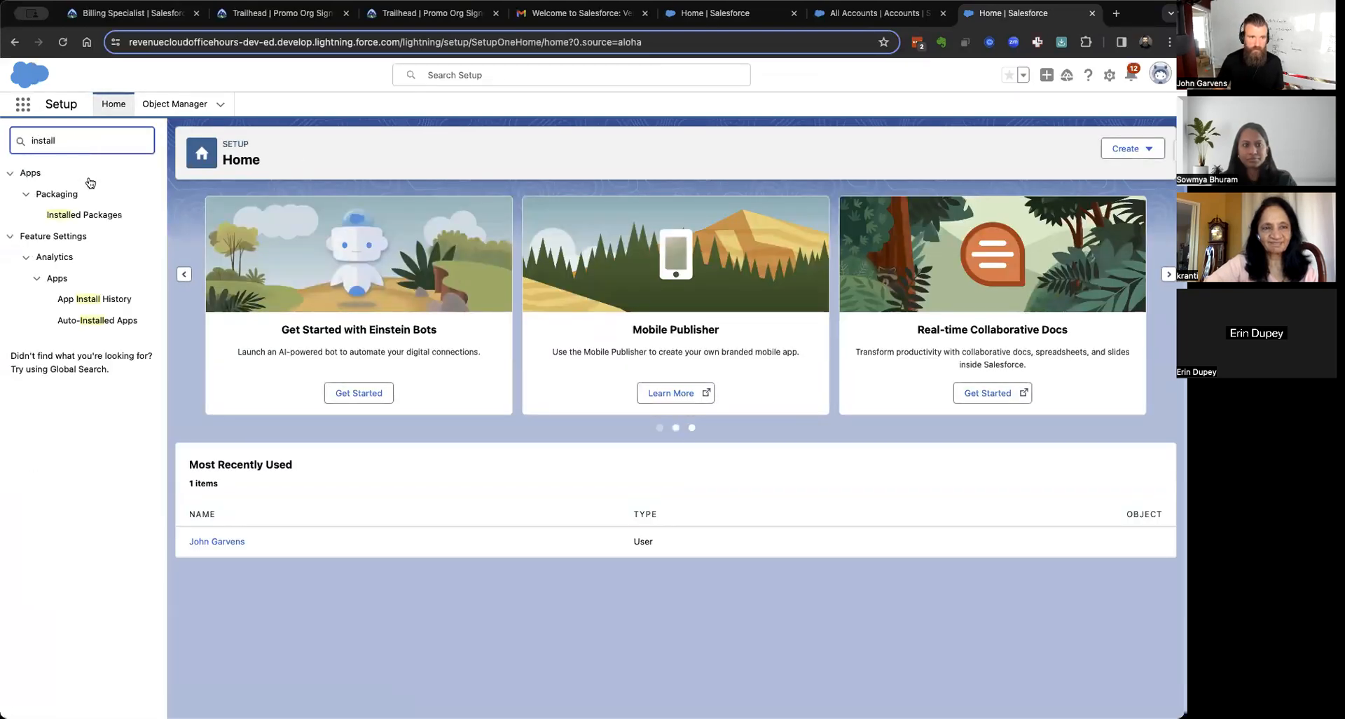
pyautogui.click(70, 215)
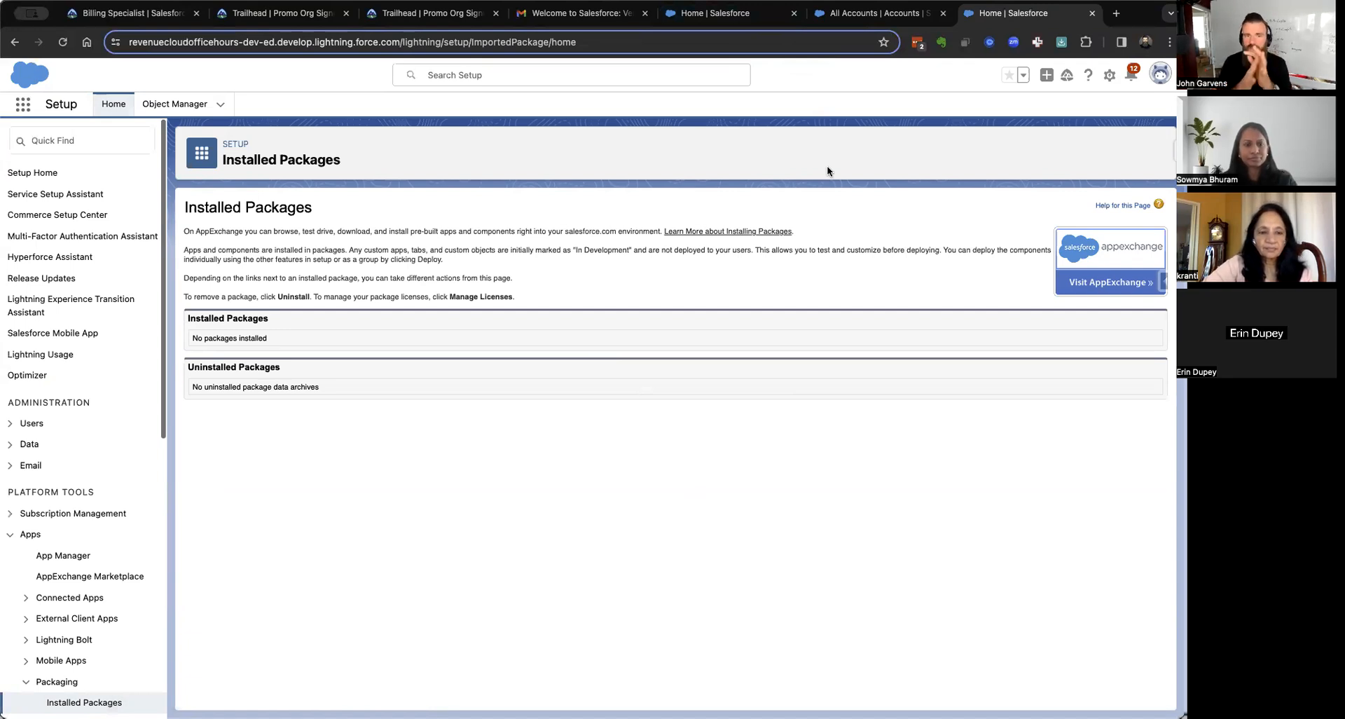
pyautogui.click(857, 24)
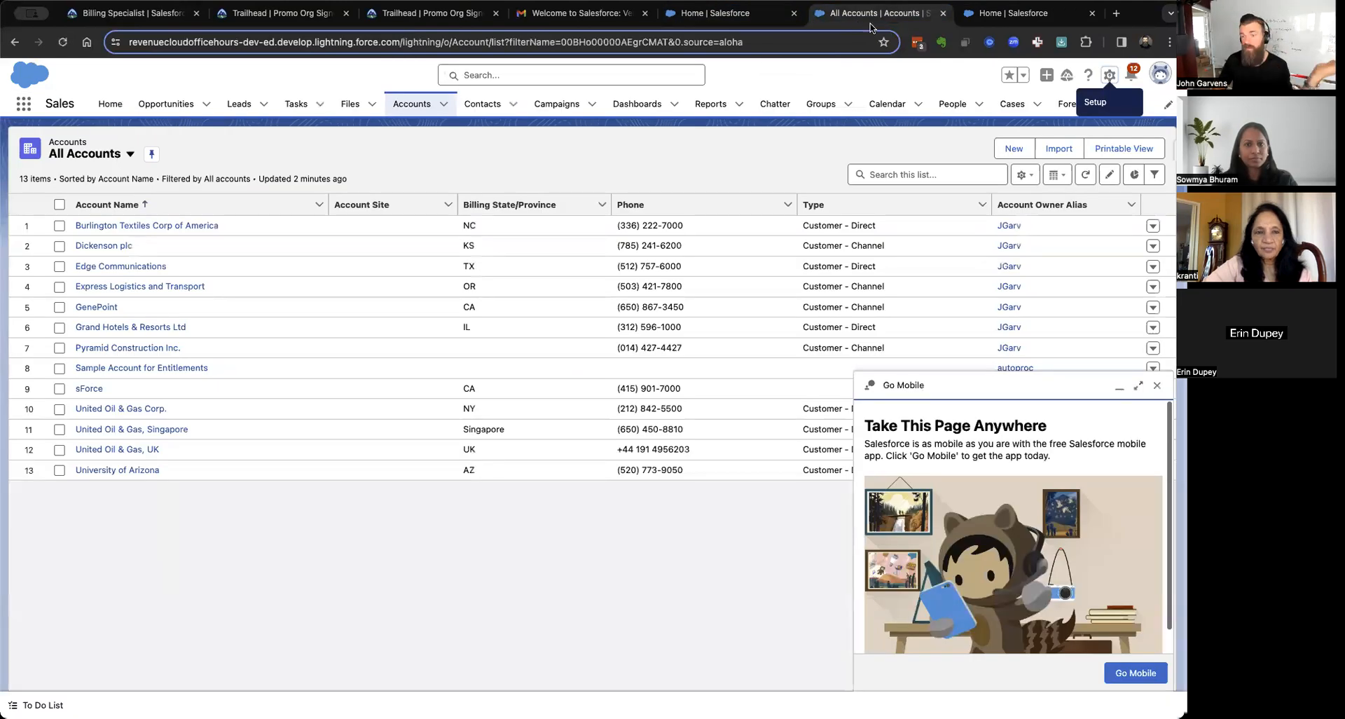
# Open Setup Home in a new tab from the gear menu on the All Accounts list.
pyautogui.click(1110, 76)
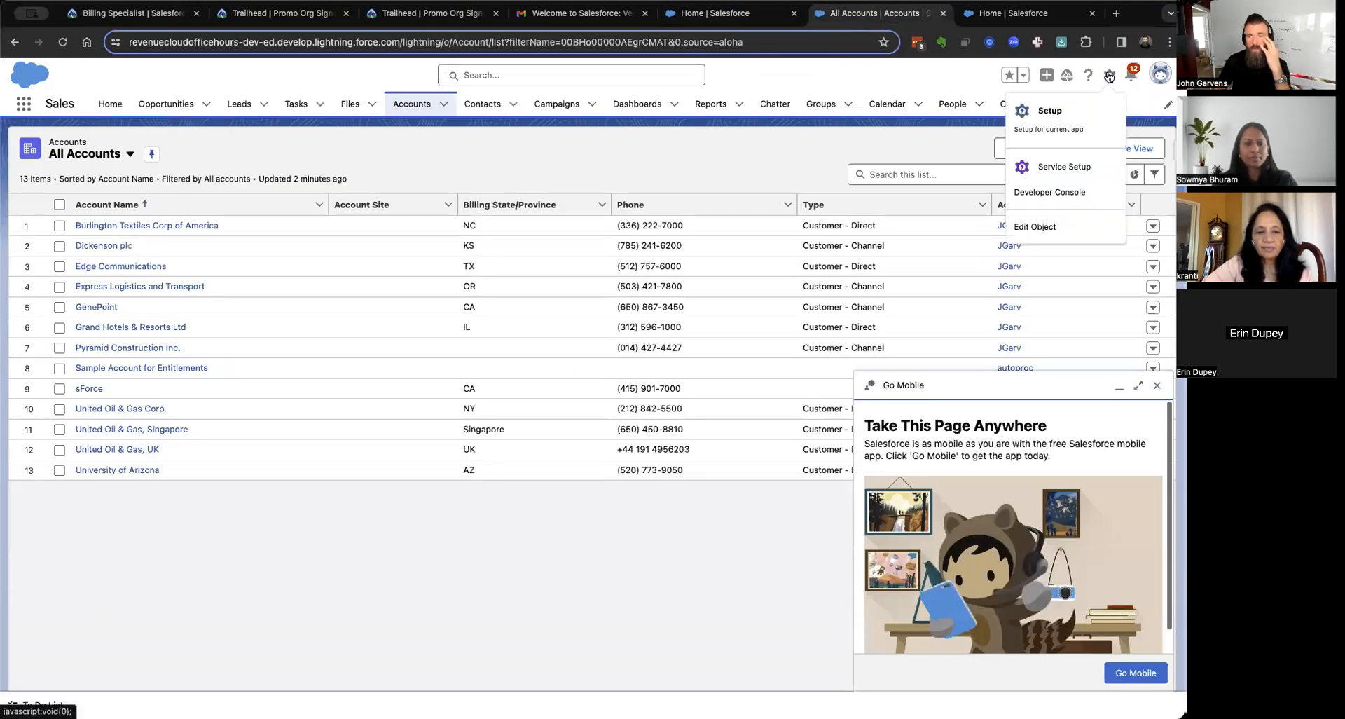
pyautogui.click(1056, 110)
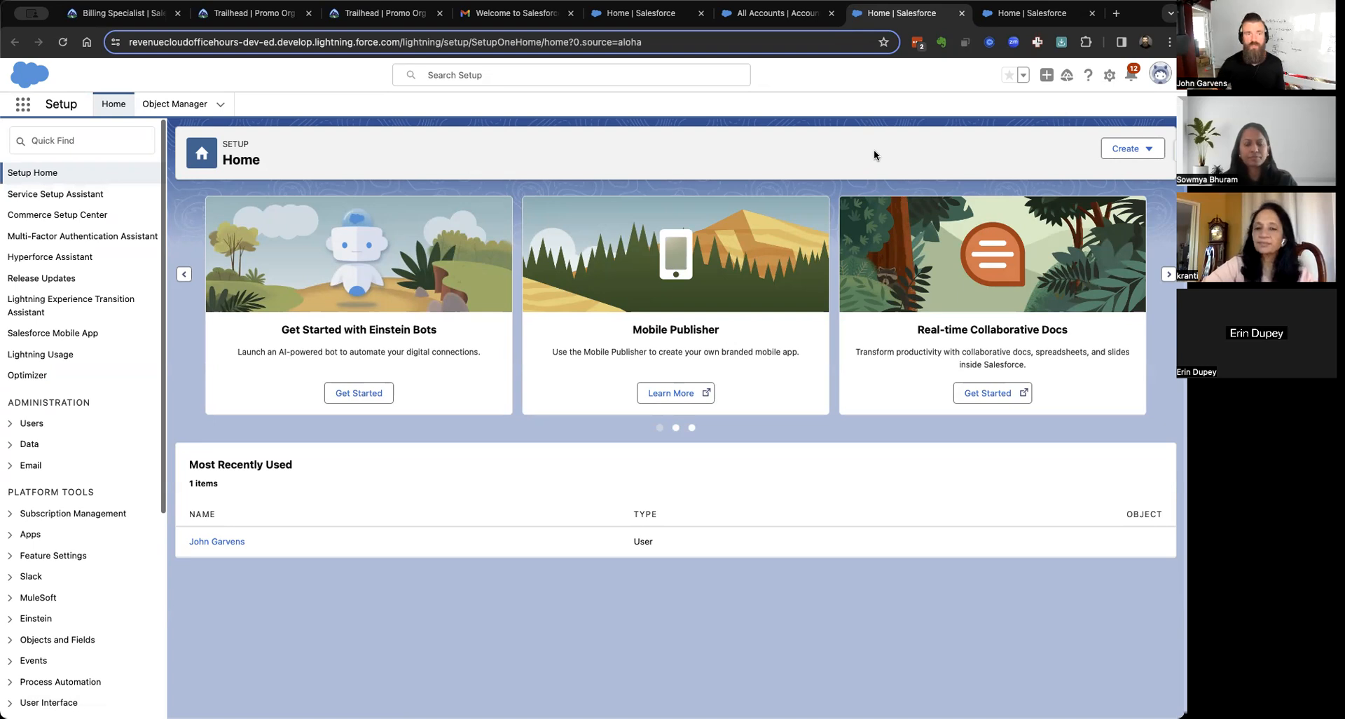
# On the Salesforce CPQ Home tab, check the org's web address and launch its Setup in a new tab.
pyautogui.click(766, 10)
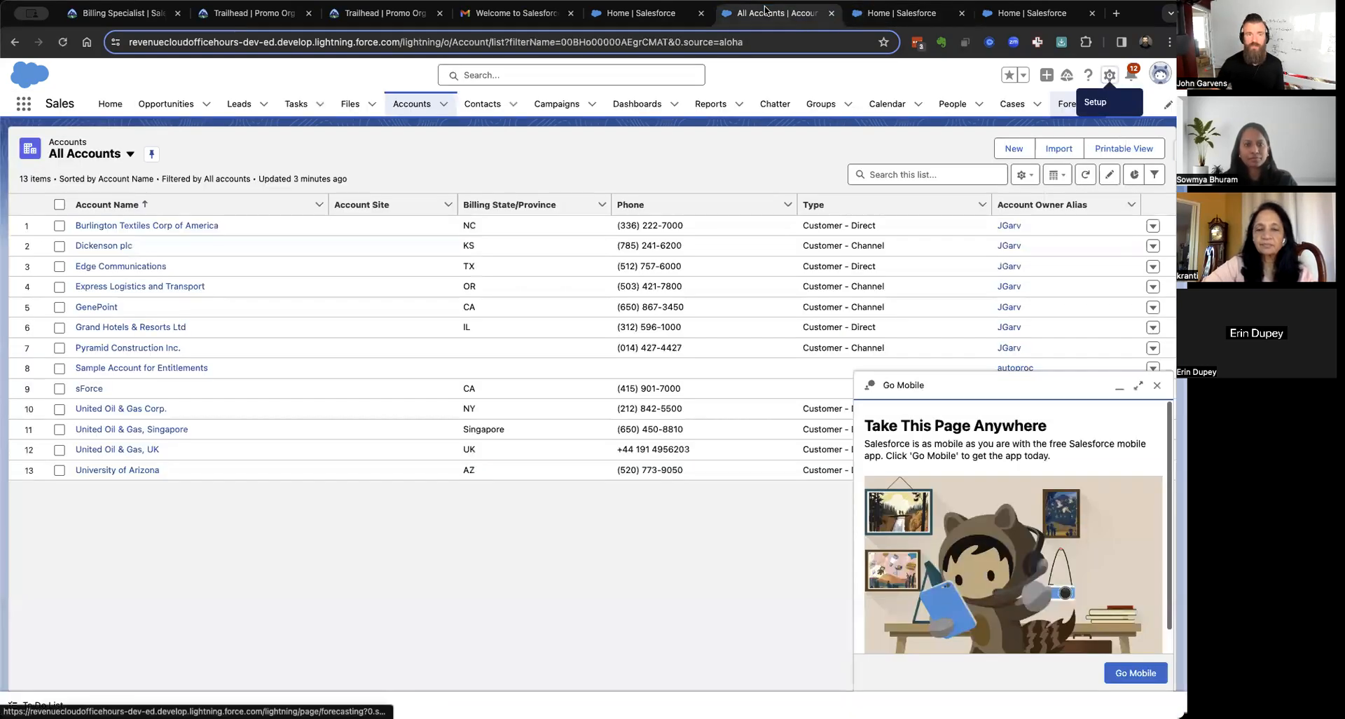
pyautogui.click(622, 15)
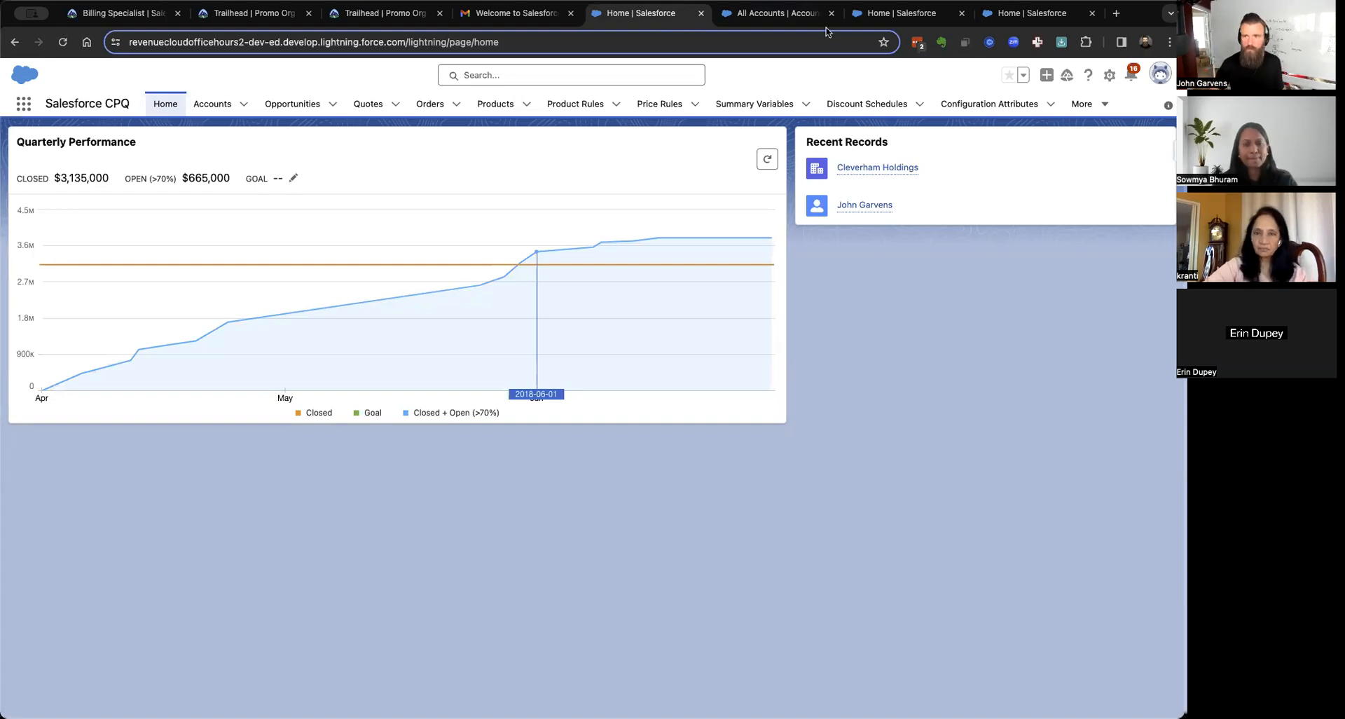
pyautogui.click(1110, 75)
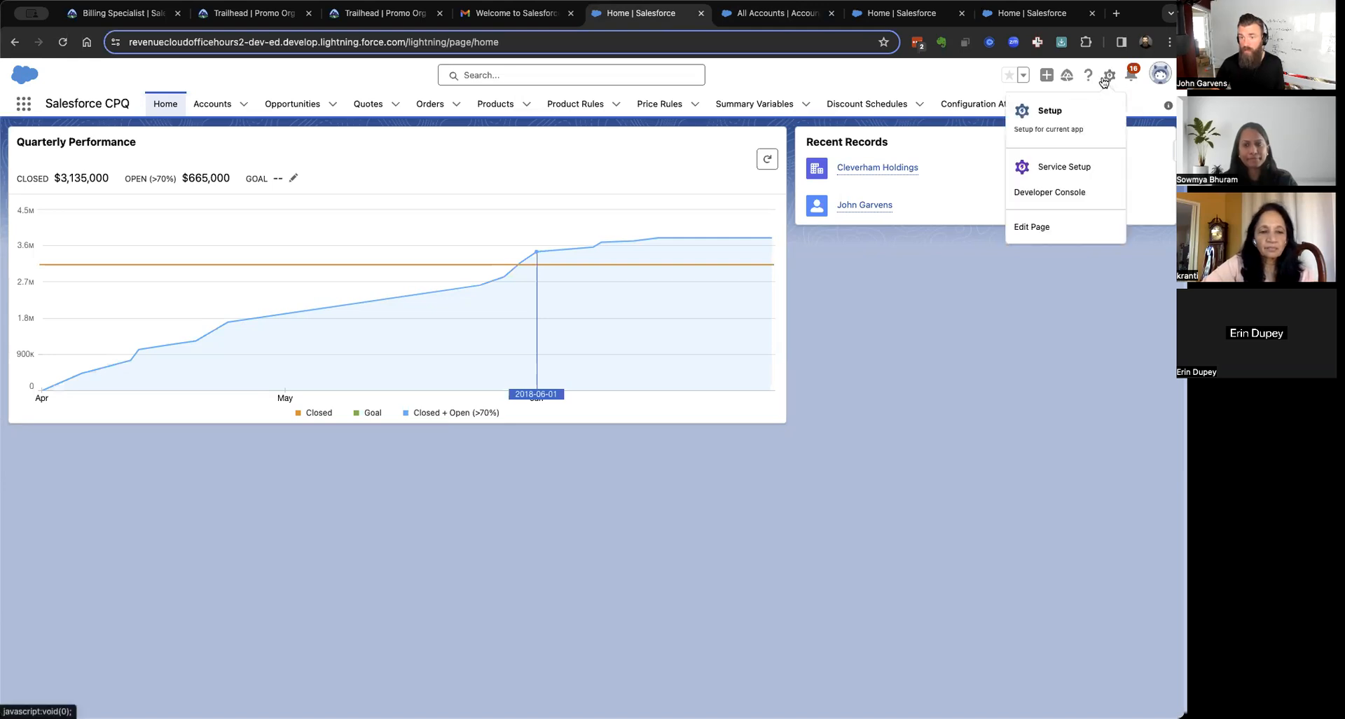
pyautogui.click(241, 41)
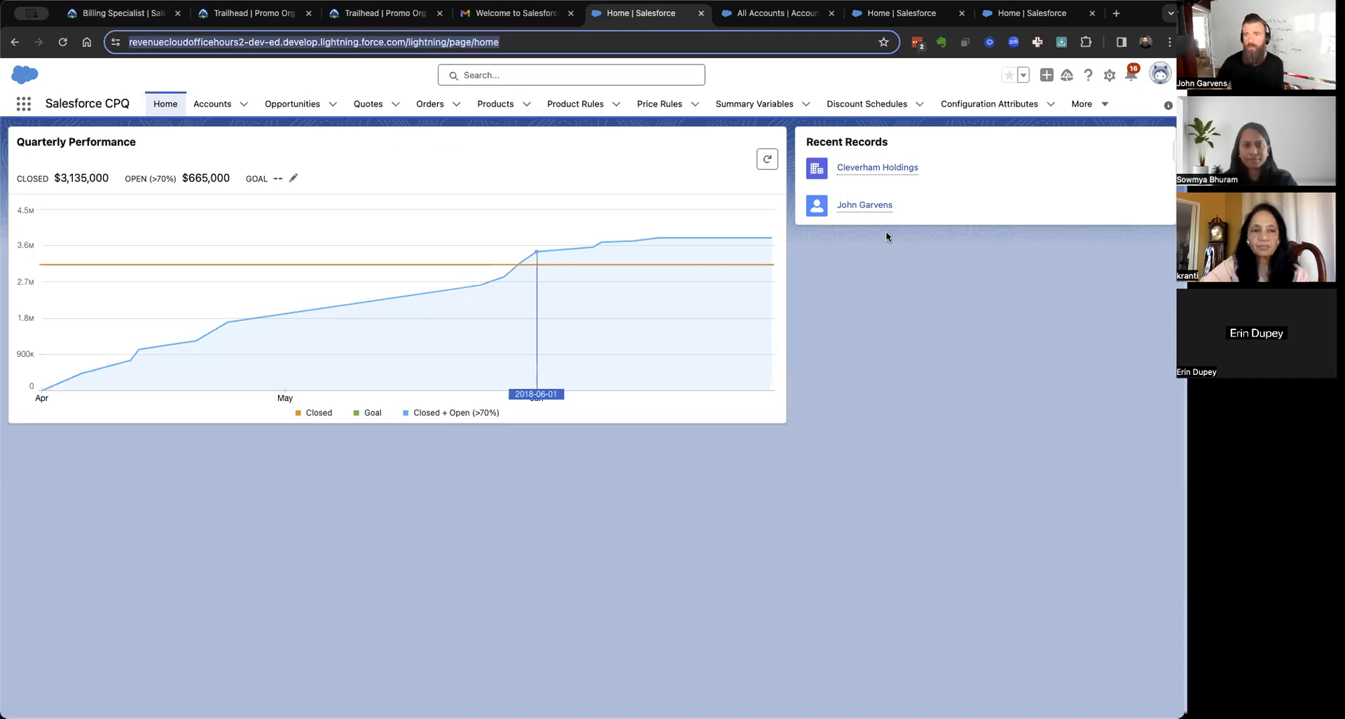
pyautogui.click(1111, 76)
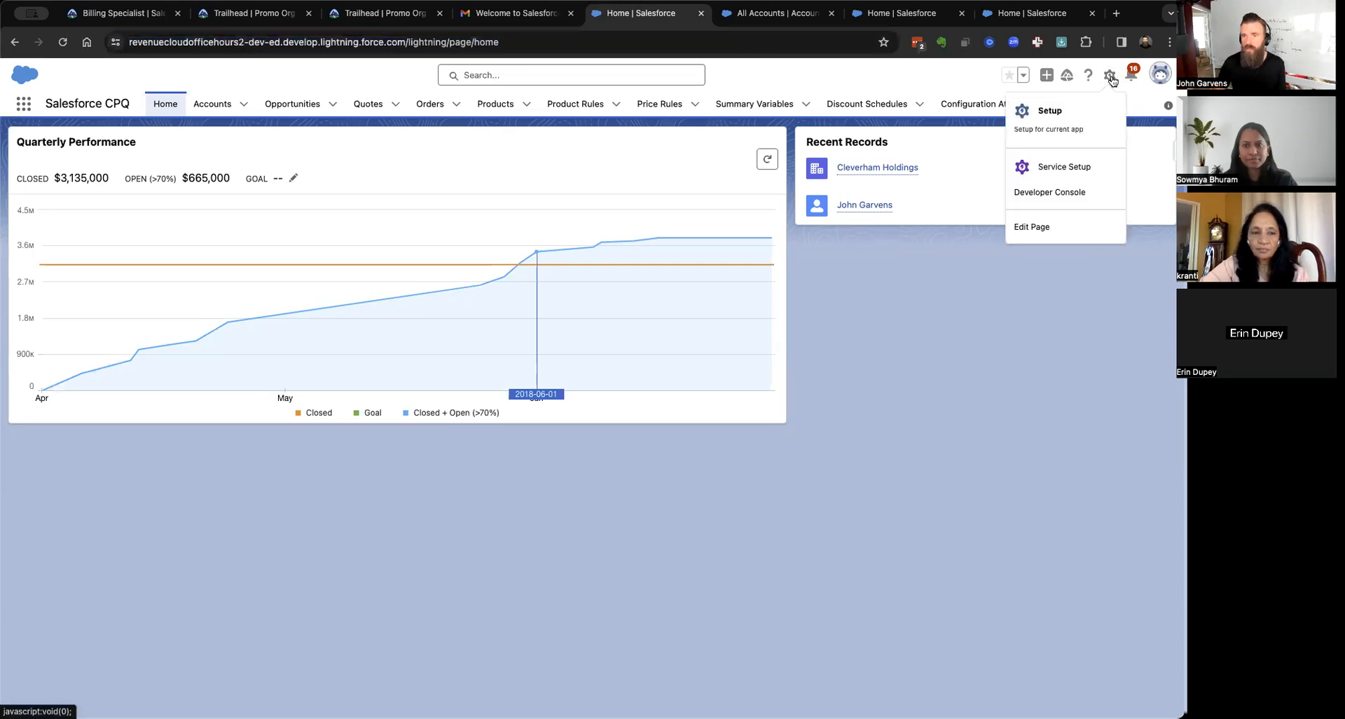
pyautogui.click(1046, 110)
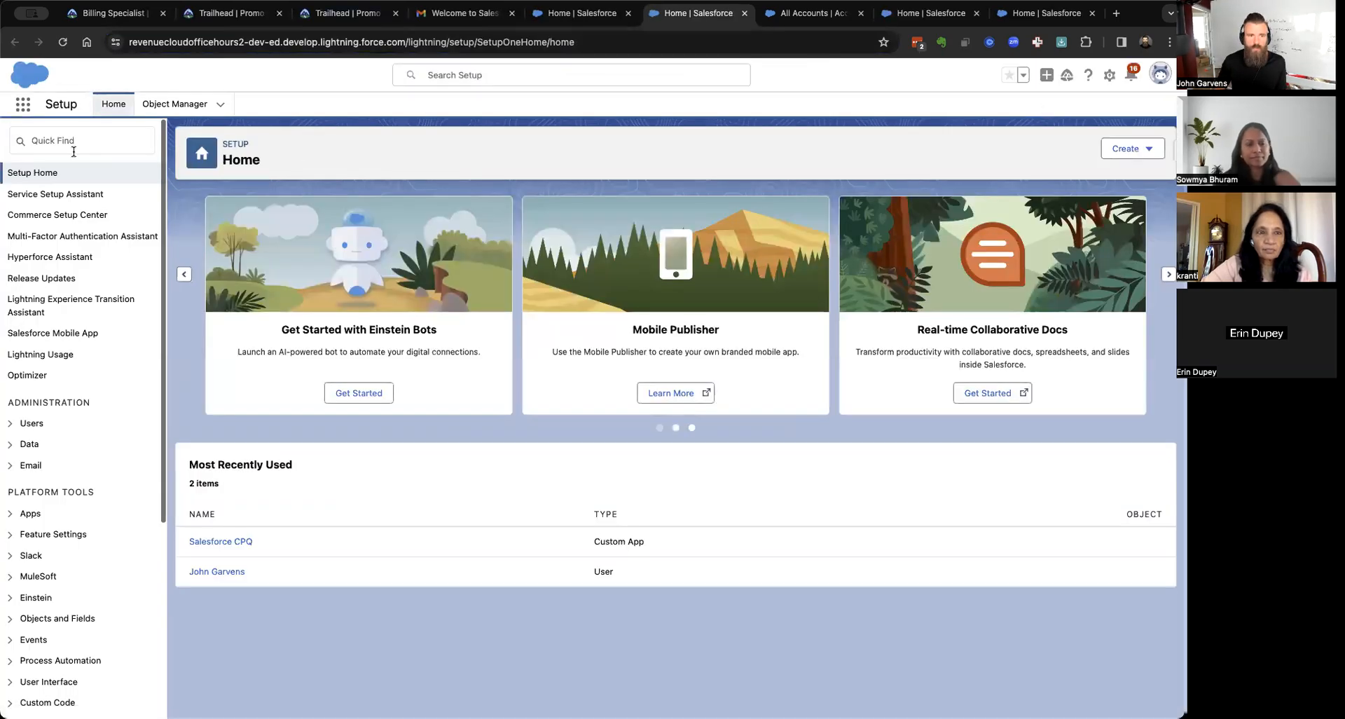
# Open Company Information via Quick Find 'infor' and select the organization ID.
pyautogui.click(68, 144)
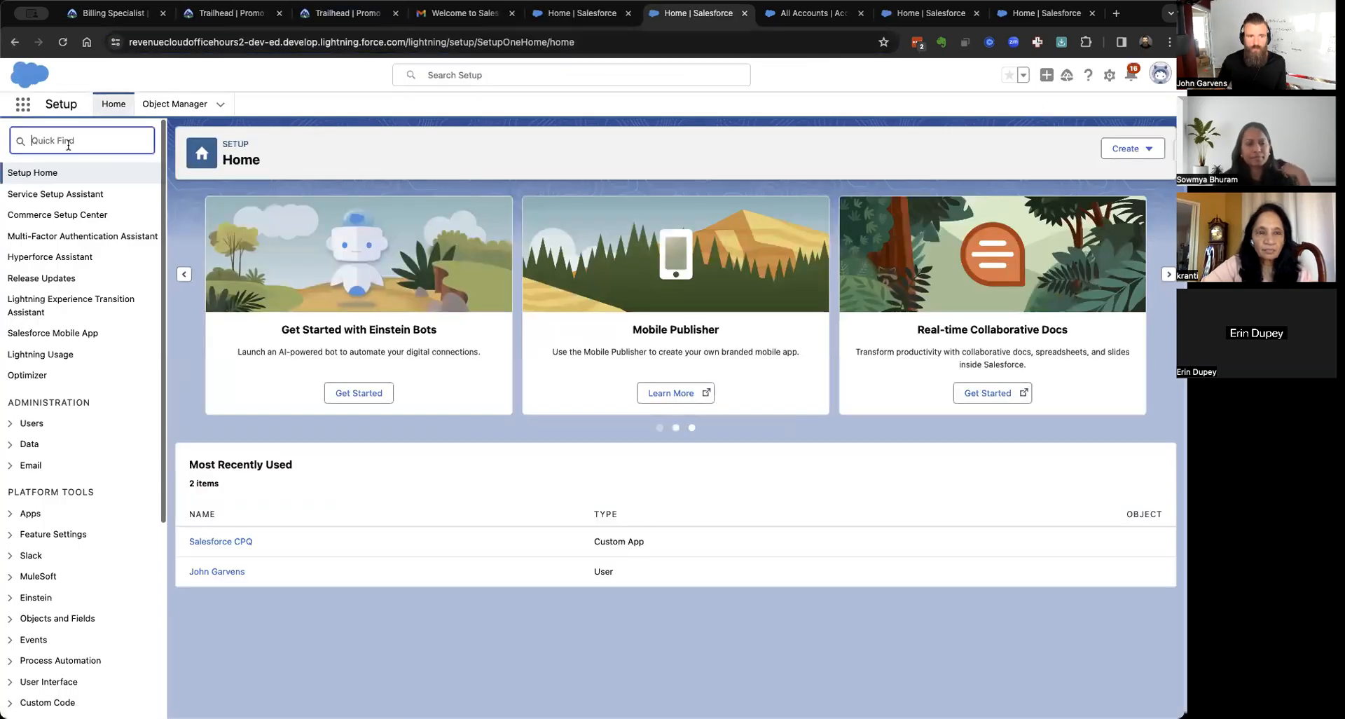
pyautogui.write('in')
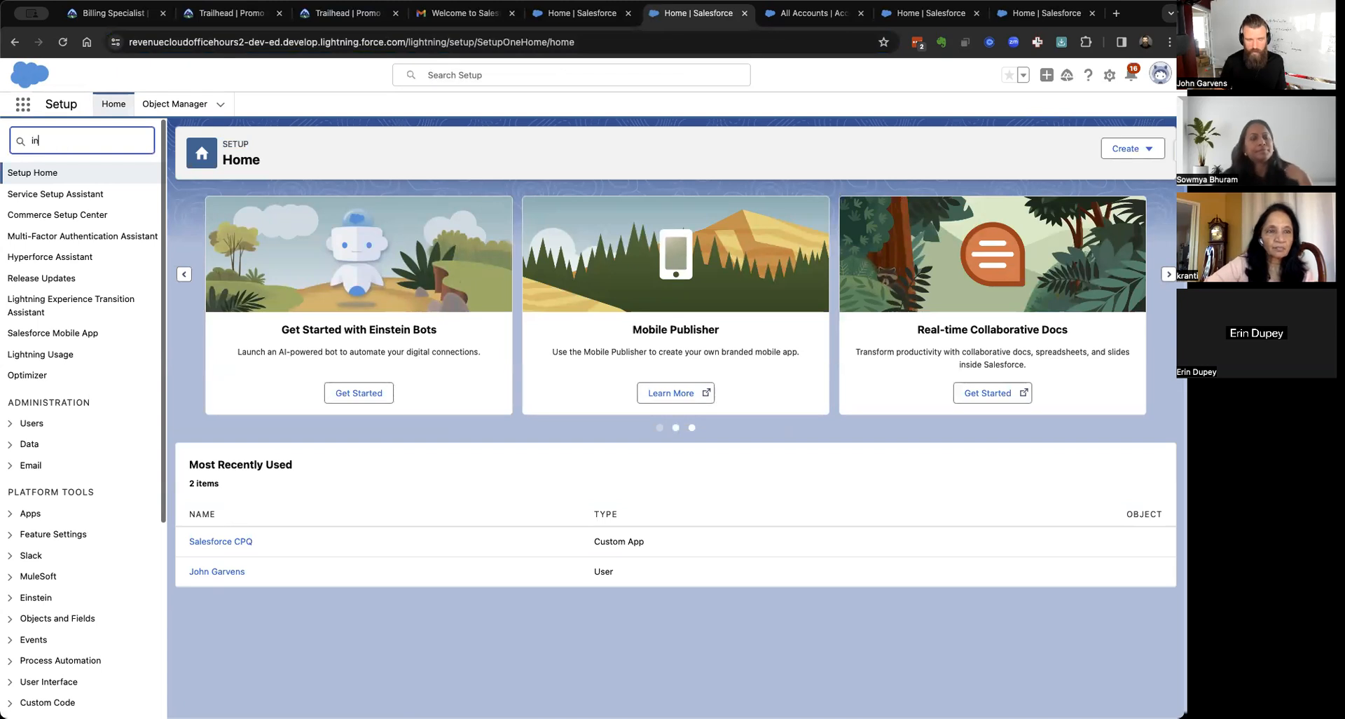
pyautogui.write('for')
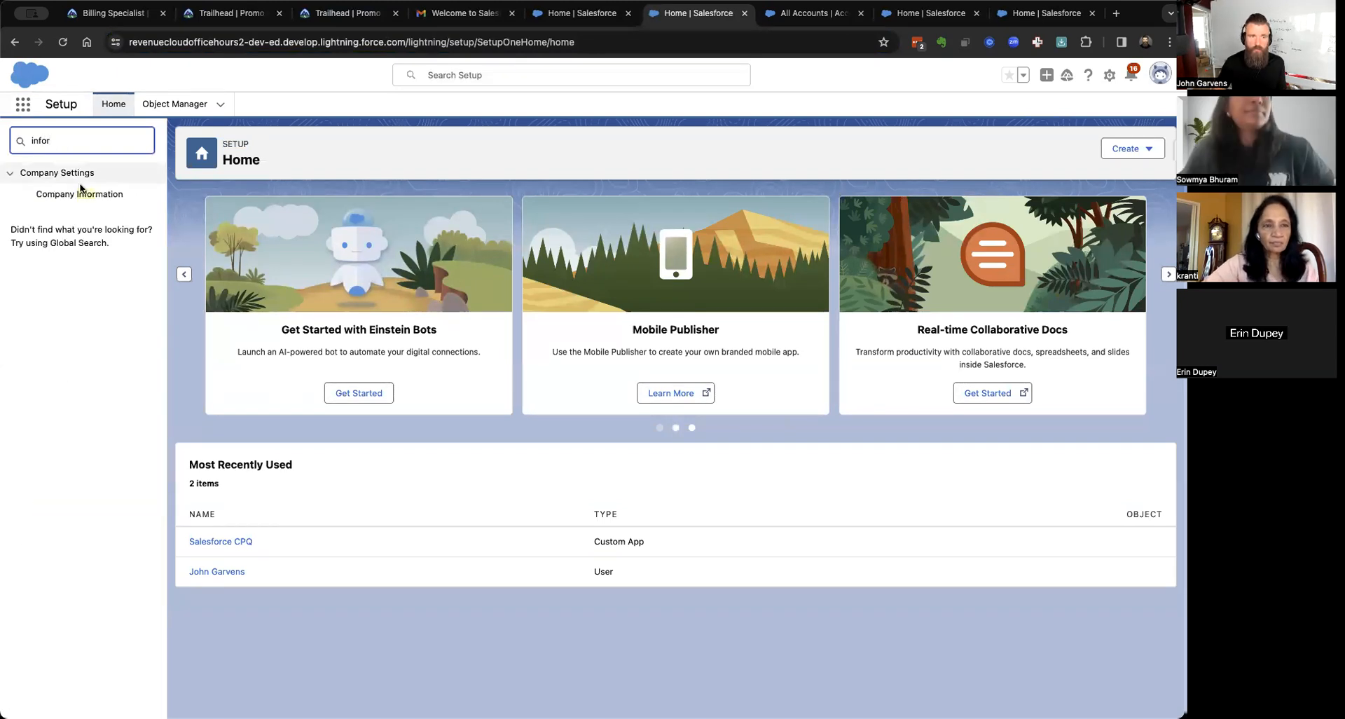
pyautogui.click(82, 195)
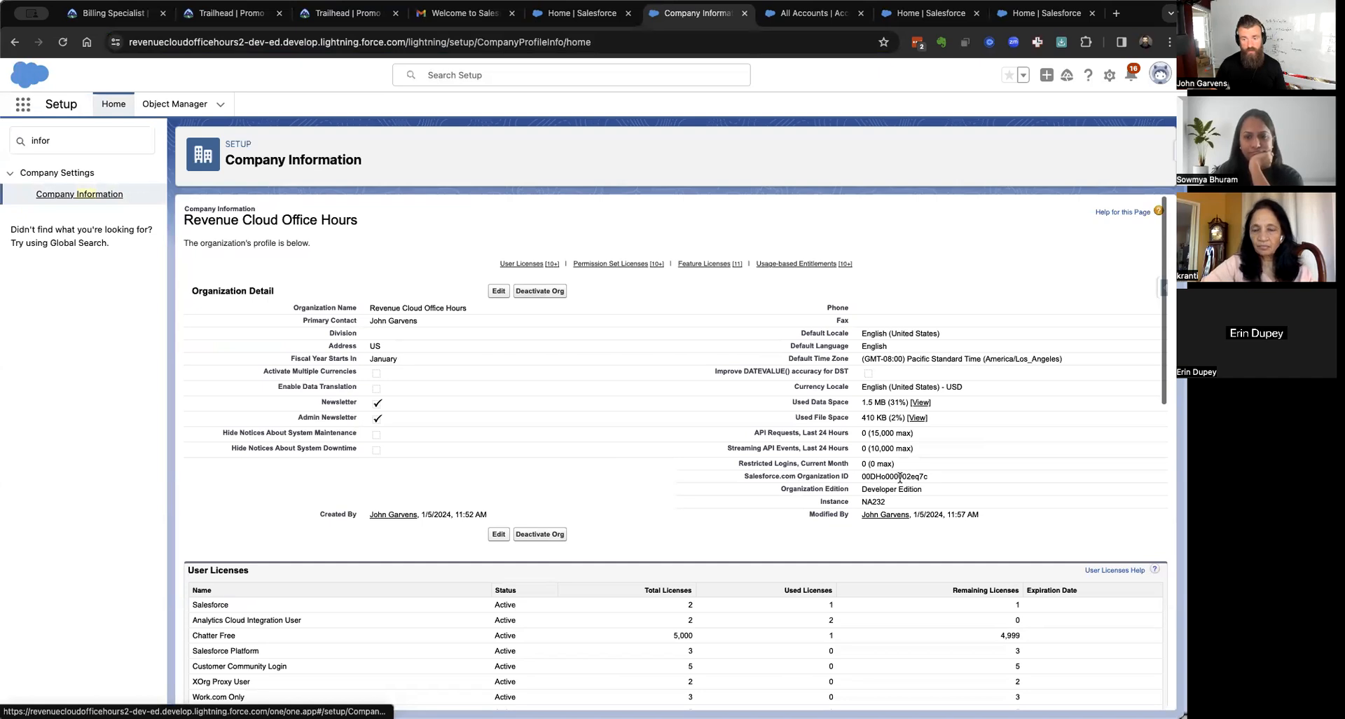
pyautogui.scroll(3, 900, 478)
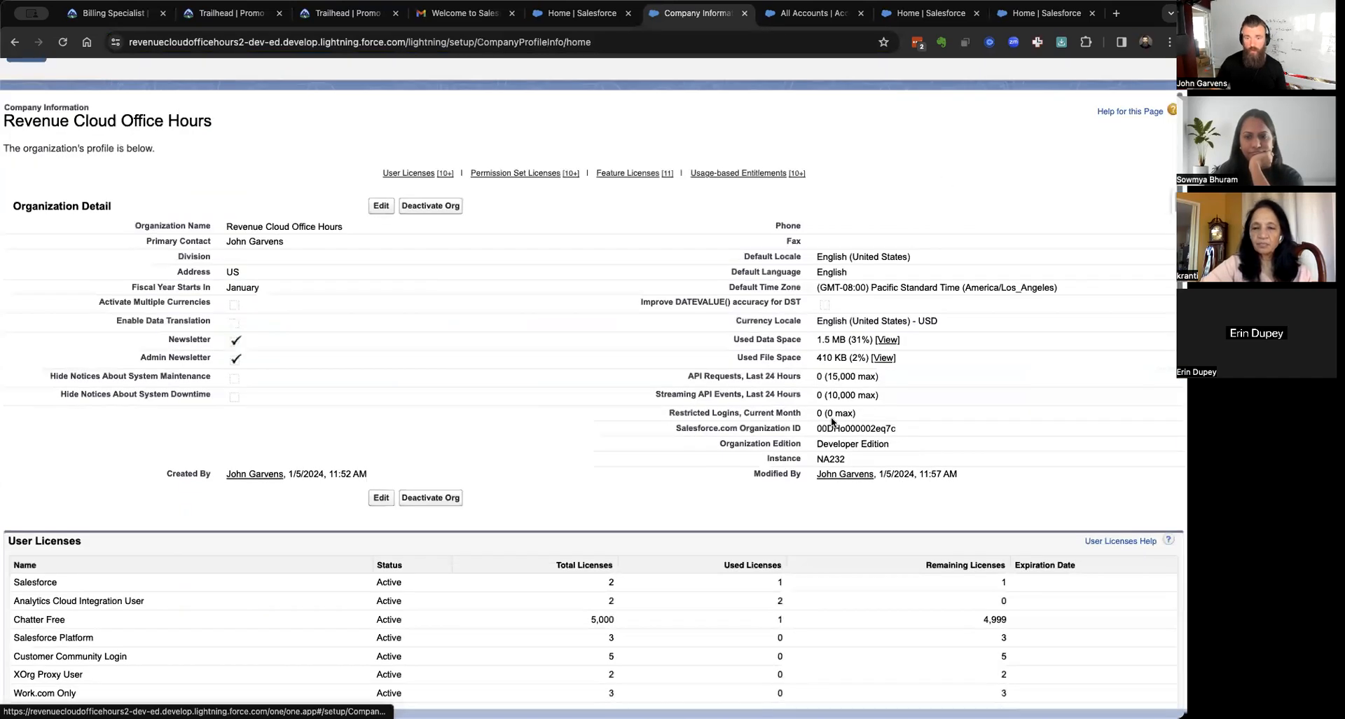
pyautogui.scroll(5, 832, 420)
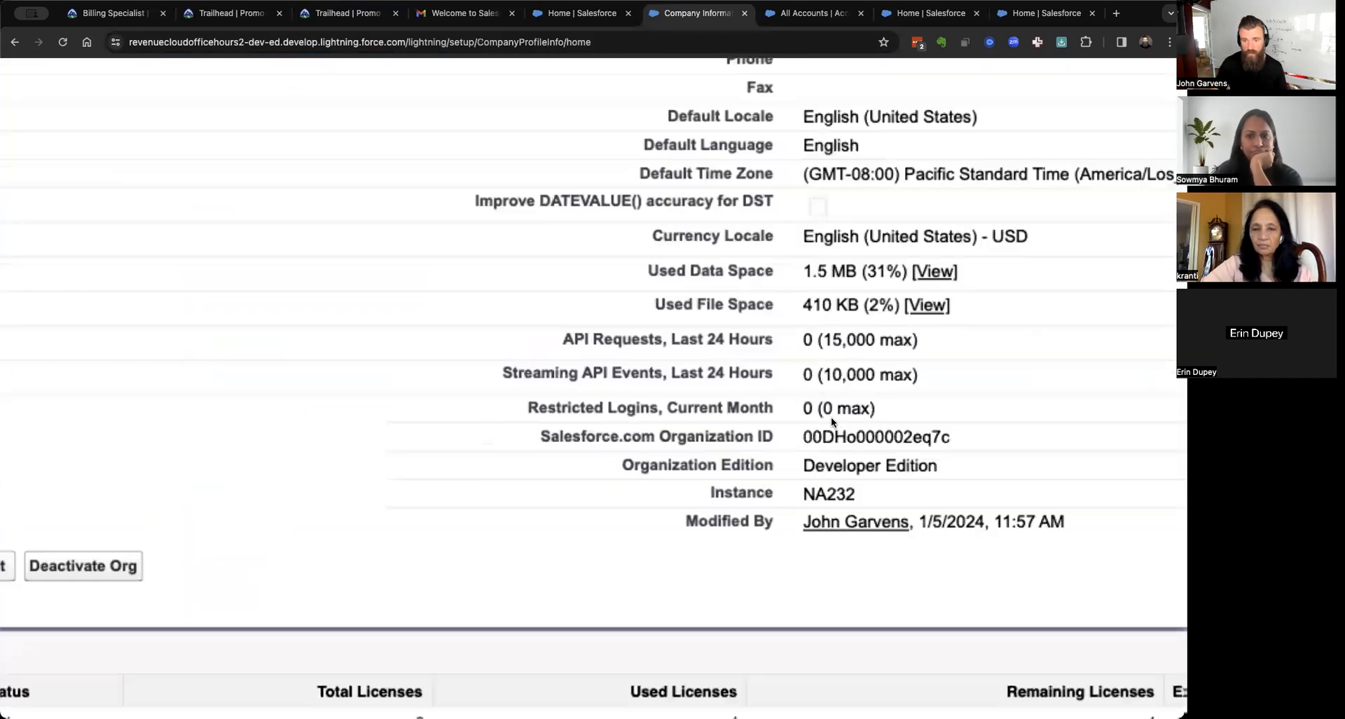
pyautogui.doubleClick(870, 442)
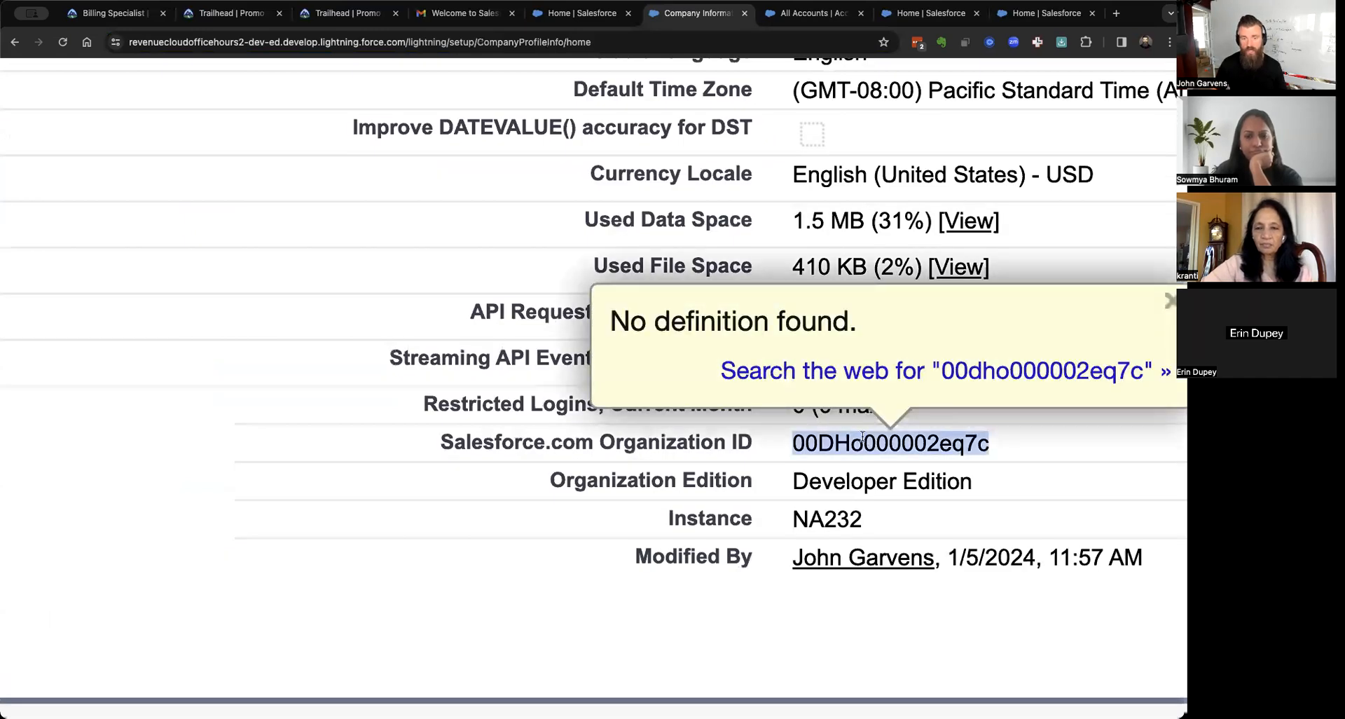
pyautogui.click(558, 465)
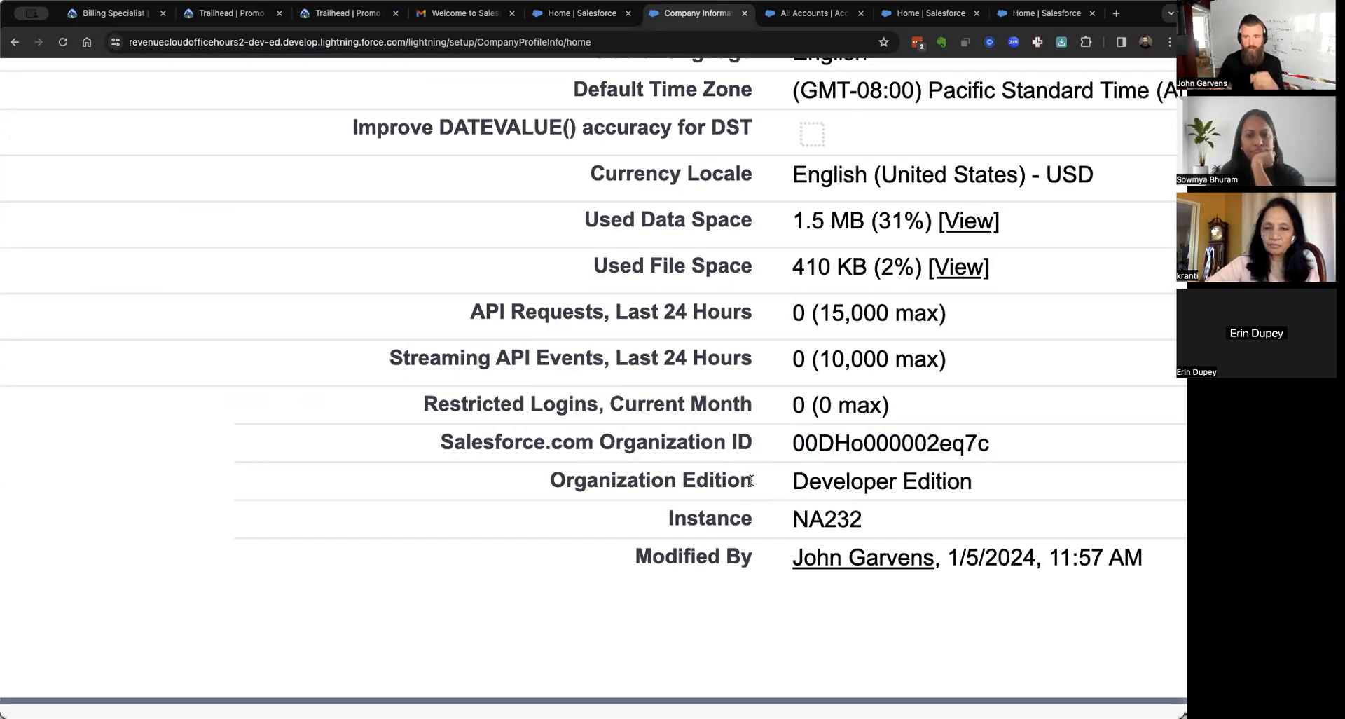
# Highlight the still-unchecked Activate Multiple Currencies setting.
pyautogui.scroll(-5, 751, 481)
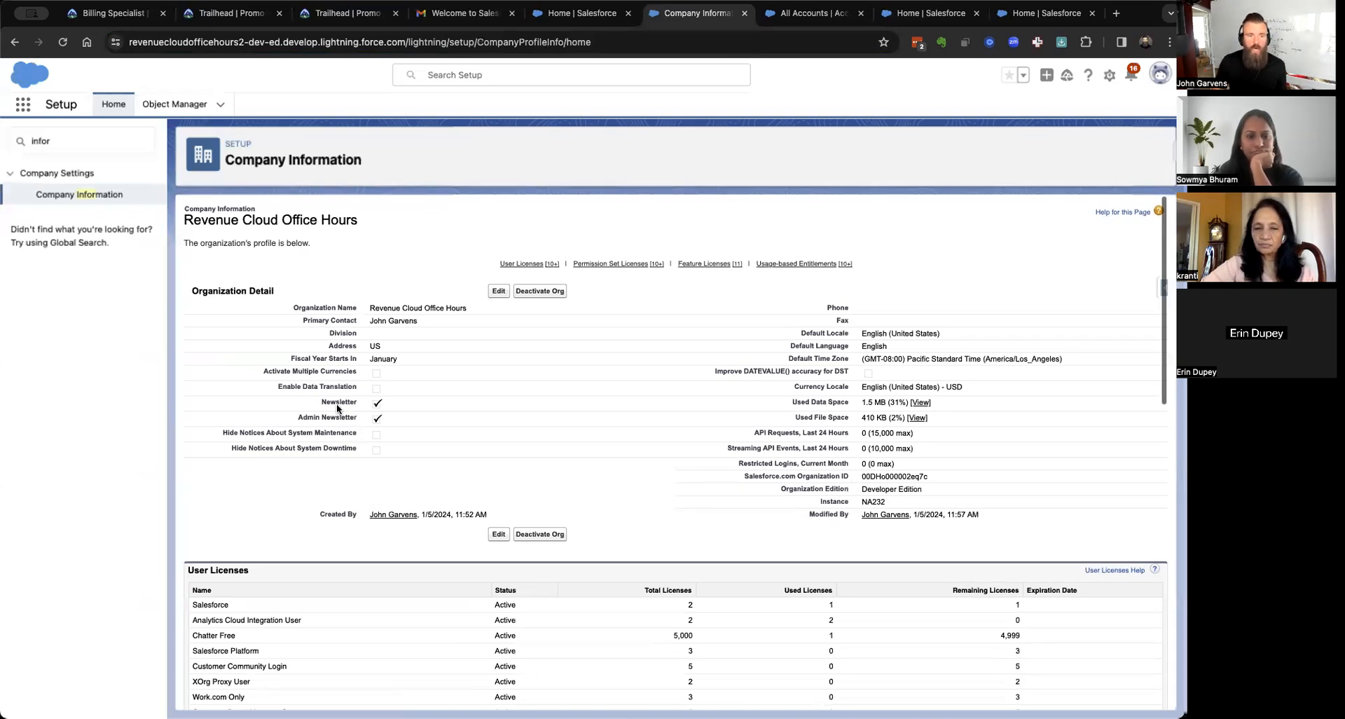
pyautogui.scroll(5, 337, 409)
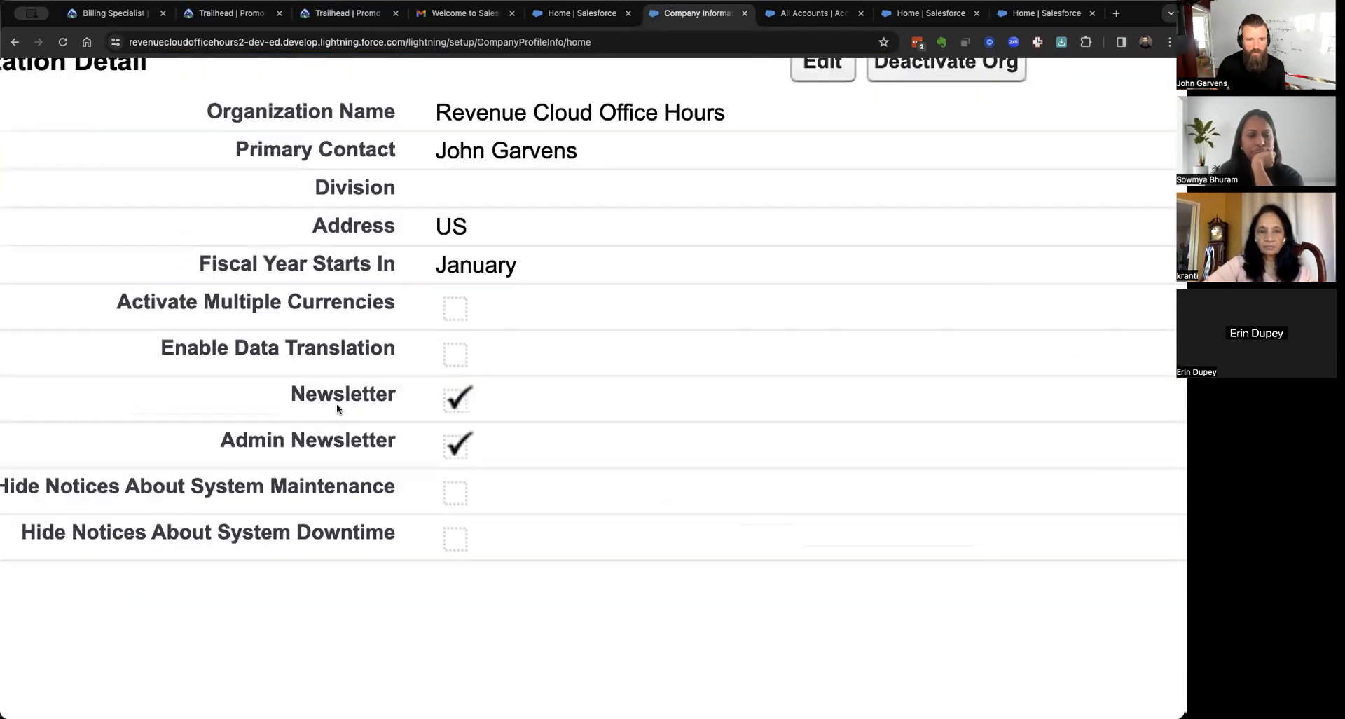
pyautogui.moveTo(122, 300); pyautogui.dragTo(395, 294)
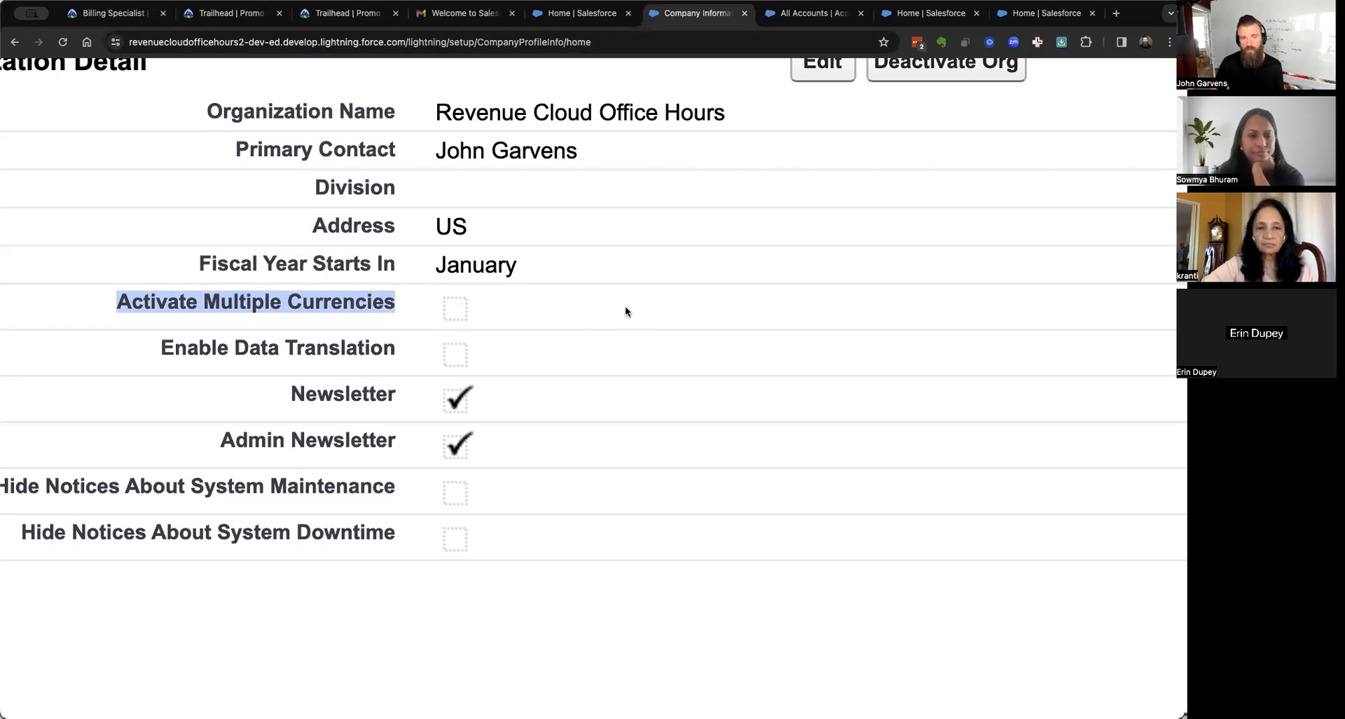
pyautogui.scroll(-5, 625, 306)
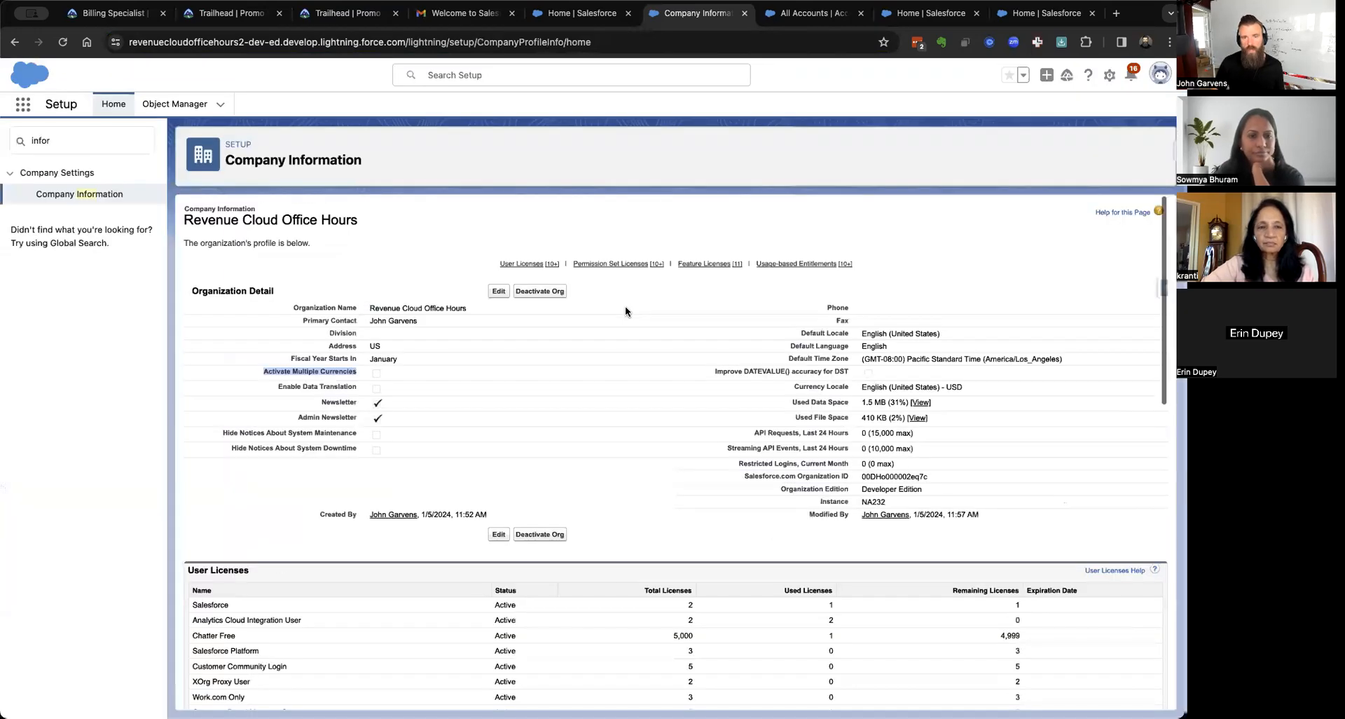
# Edit the organization profile, setting Default Time Zone to (GMT-06:00) Central Standard Time (America/Chicago).
pyautogui.click(498, 296)
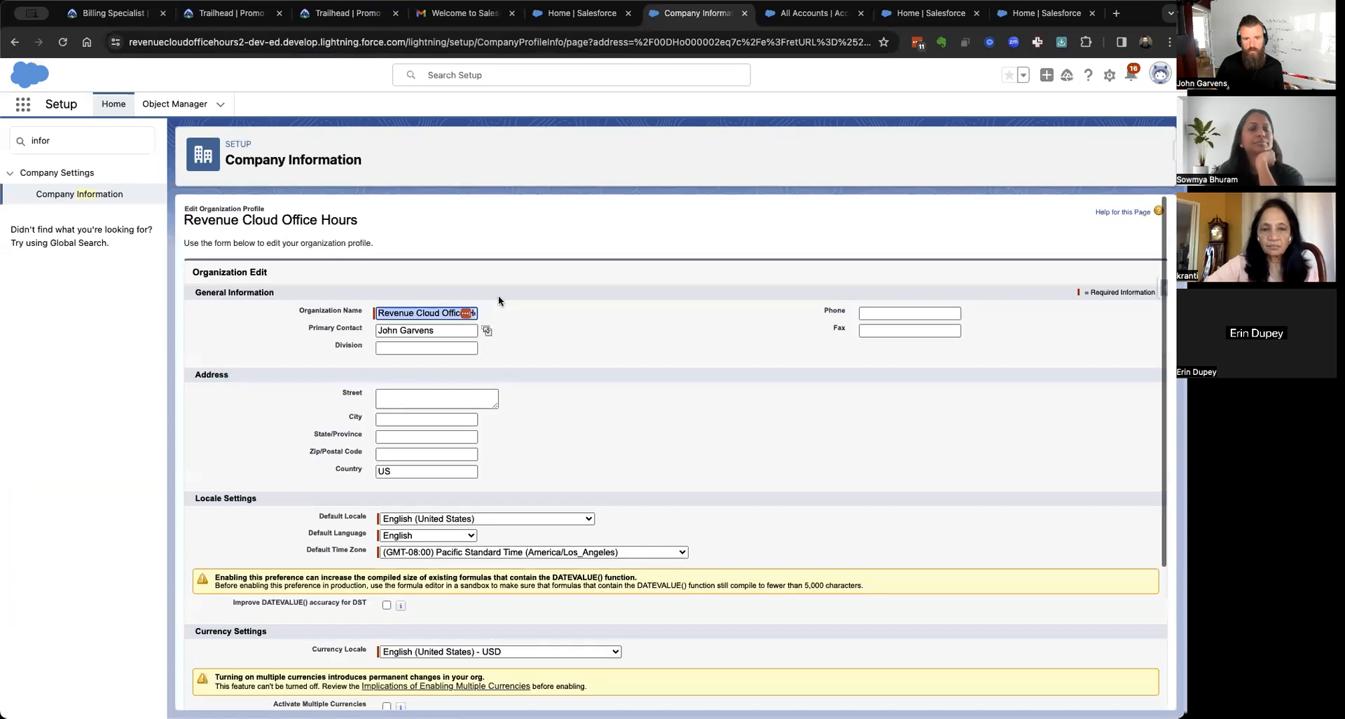
pyautogui.scroll(-3, 514, 494)
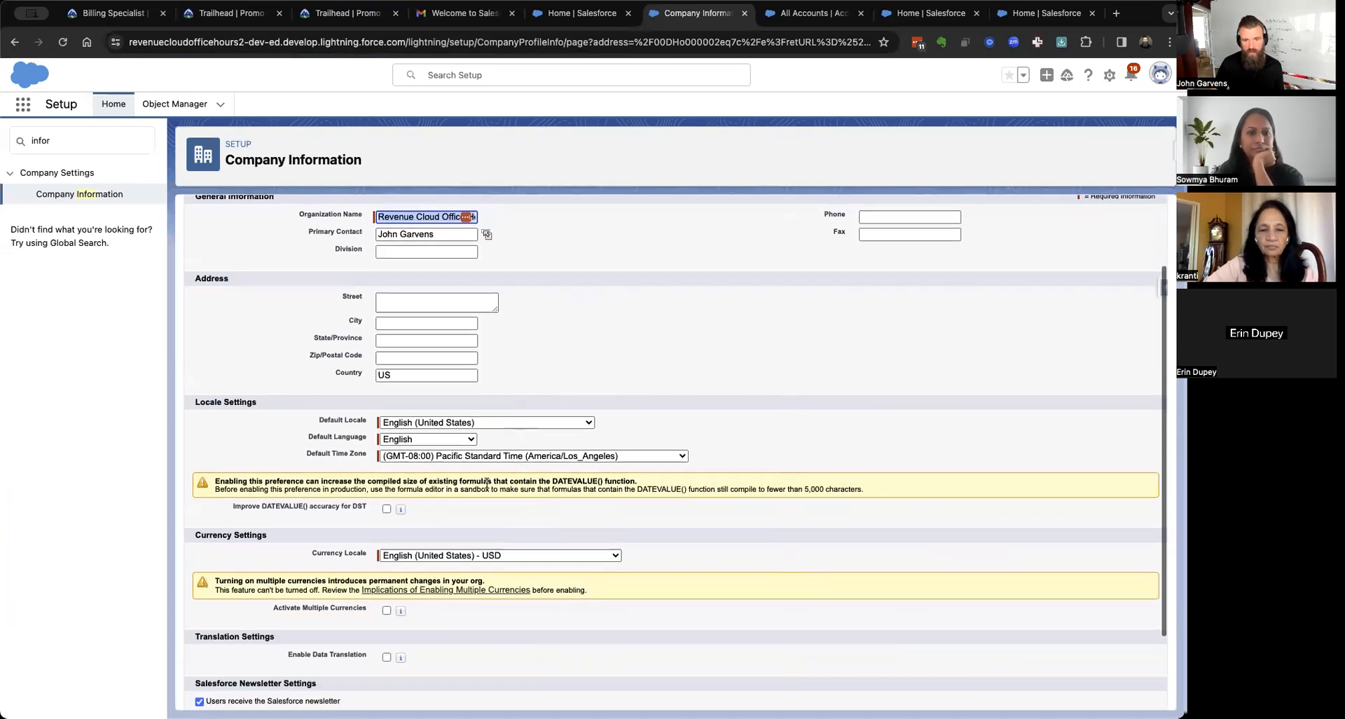
pyautogui.click(587, 456)
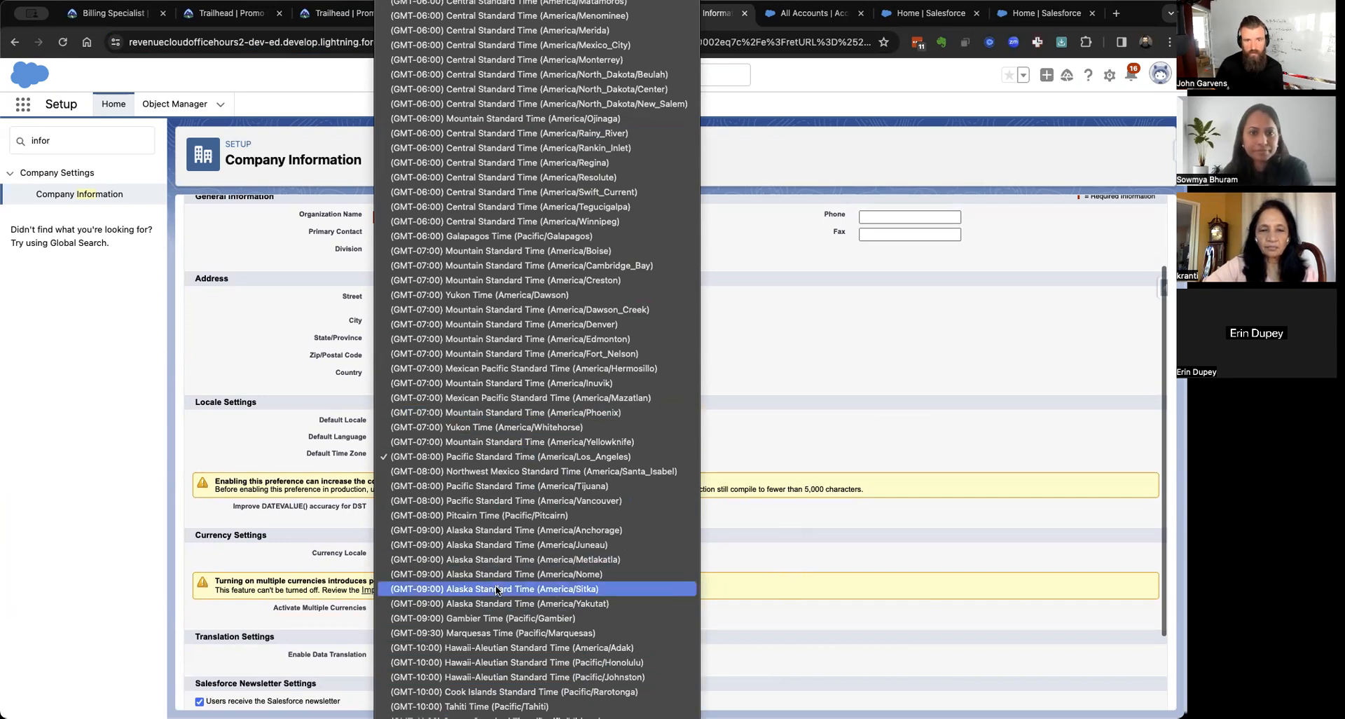
pyautogui.scroll(5, 511, 449)
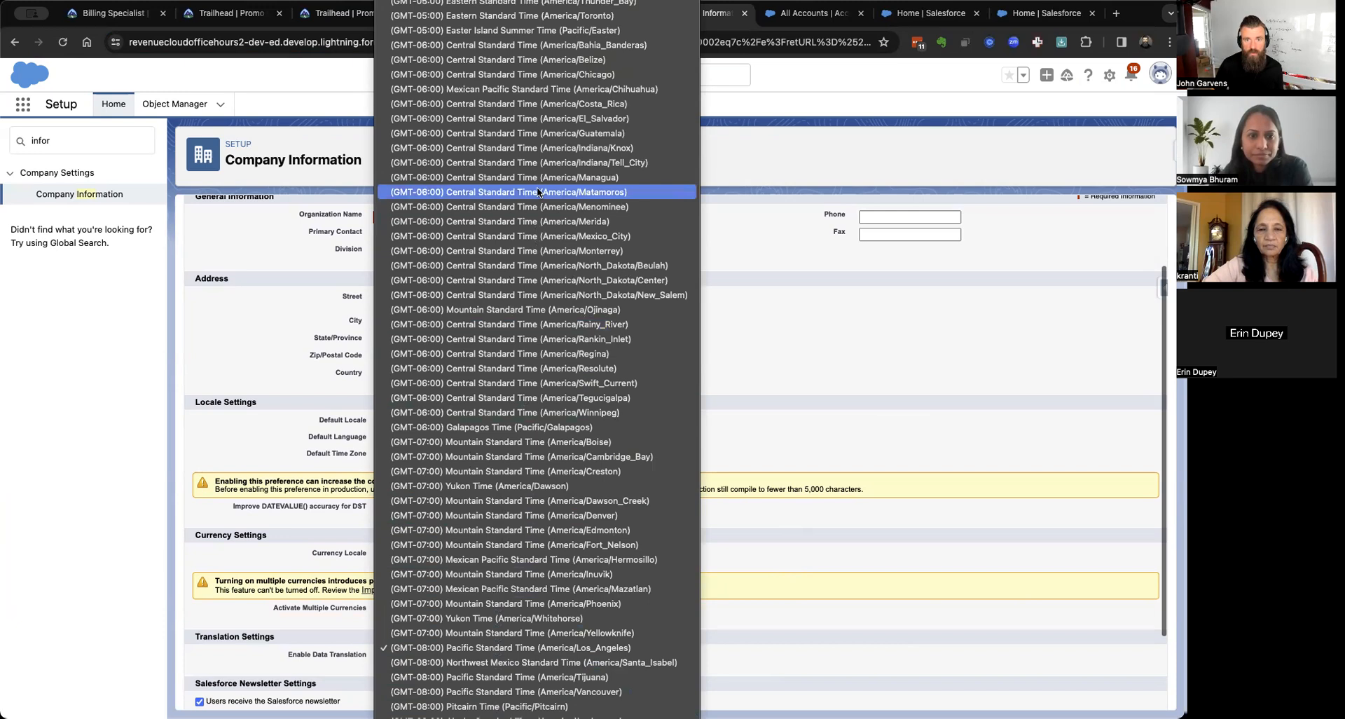
pyautogui.click(522, 75)
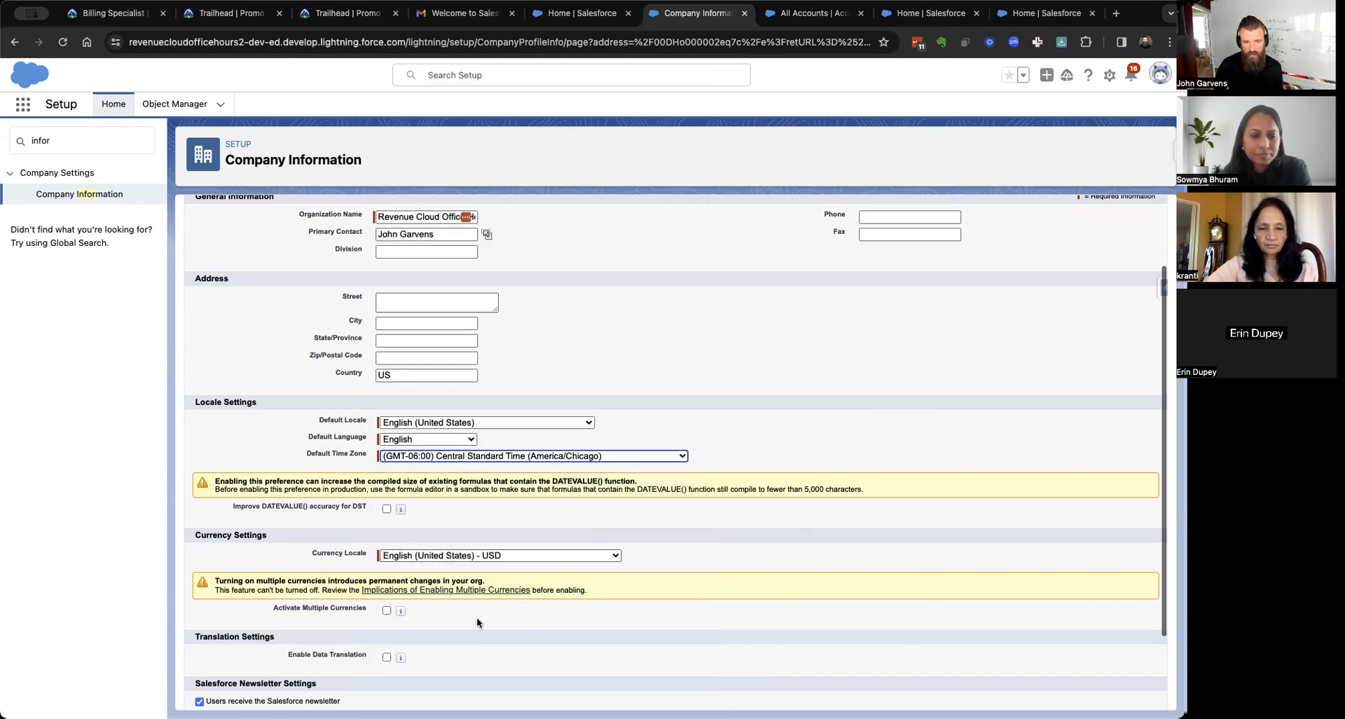
# Check Activate Multiple Currencies and save Company Information, with U.S. Dollar as corporate currency.
pyautogui.moveTo(401, 612)
pyautogui.scroll(5, 400, 612)
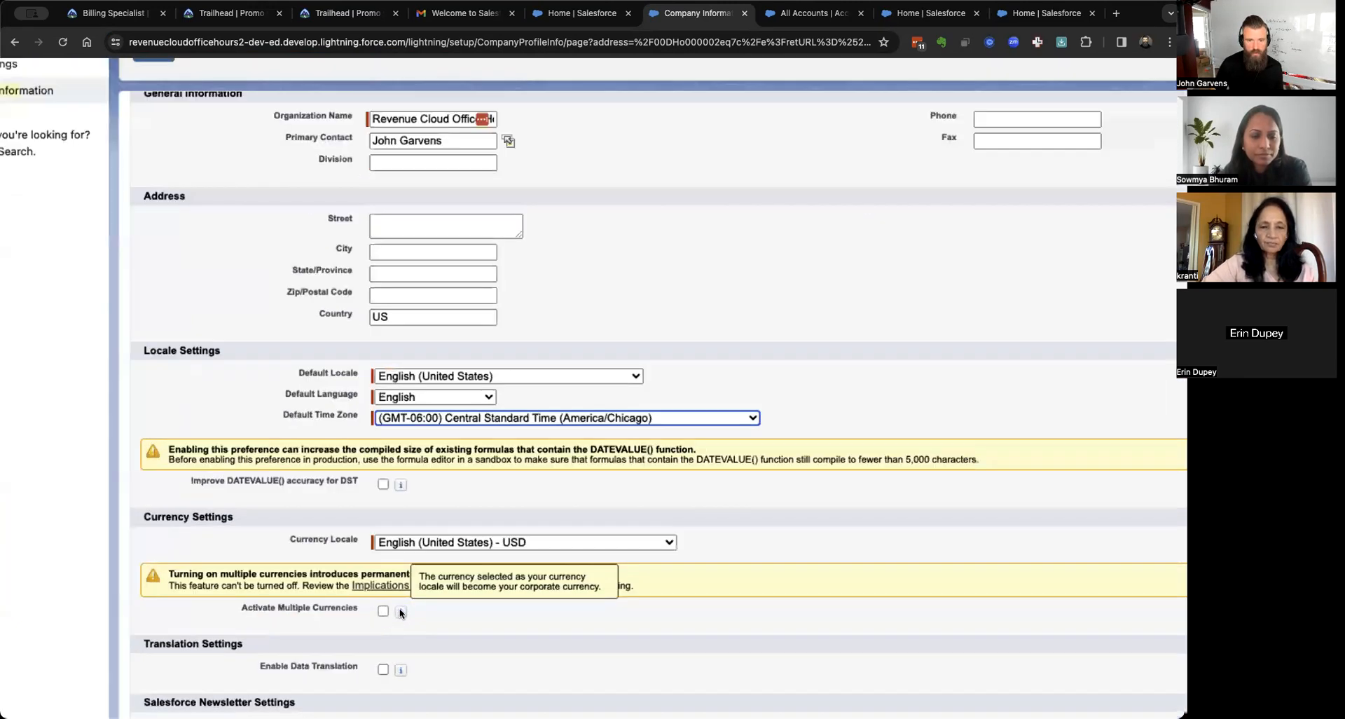
pyautogui.hscroll(-3, 401, 598)
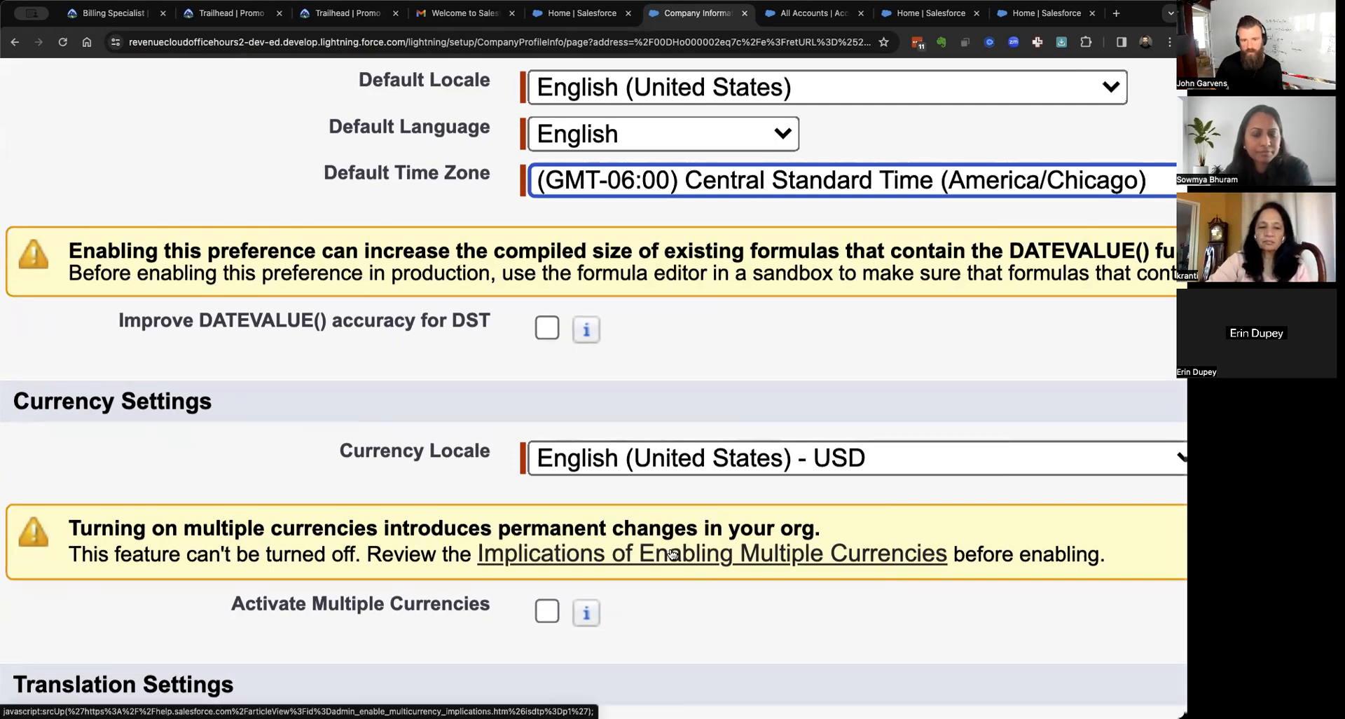
pyautogui.click(550, 615)
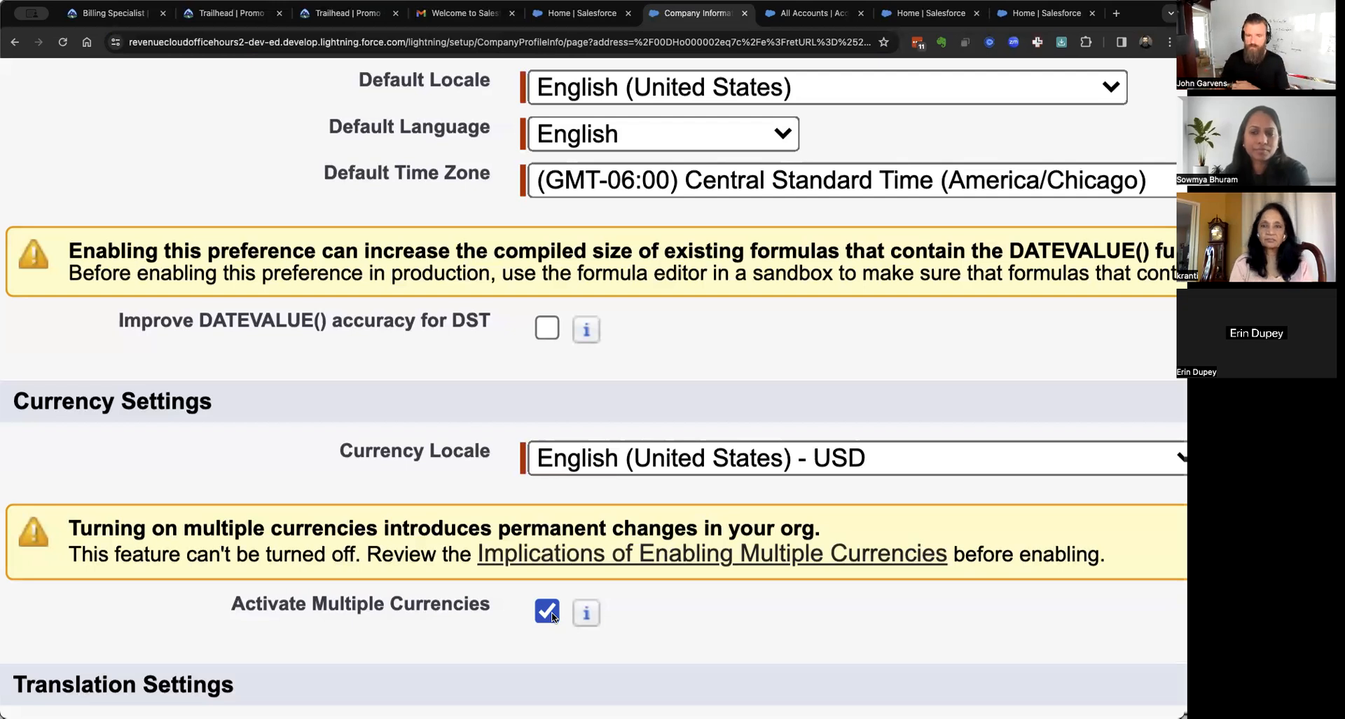
pyautogui.scroll(-5, 552, 613)
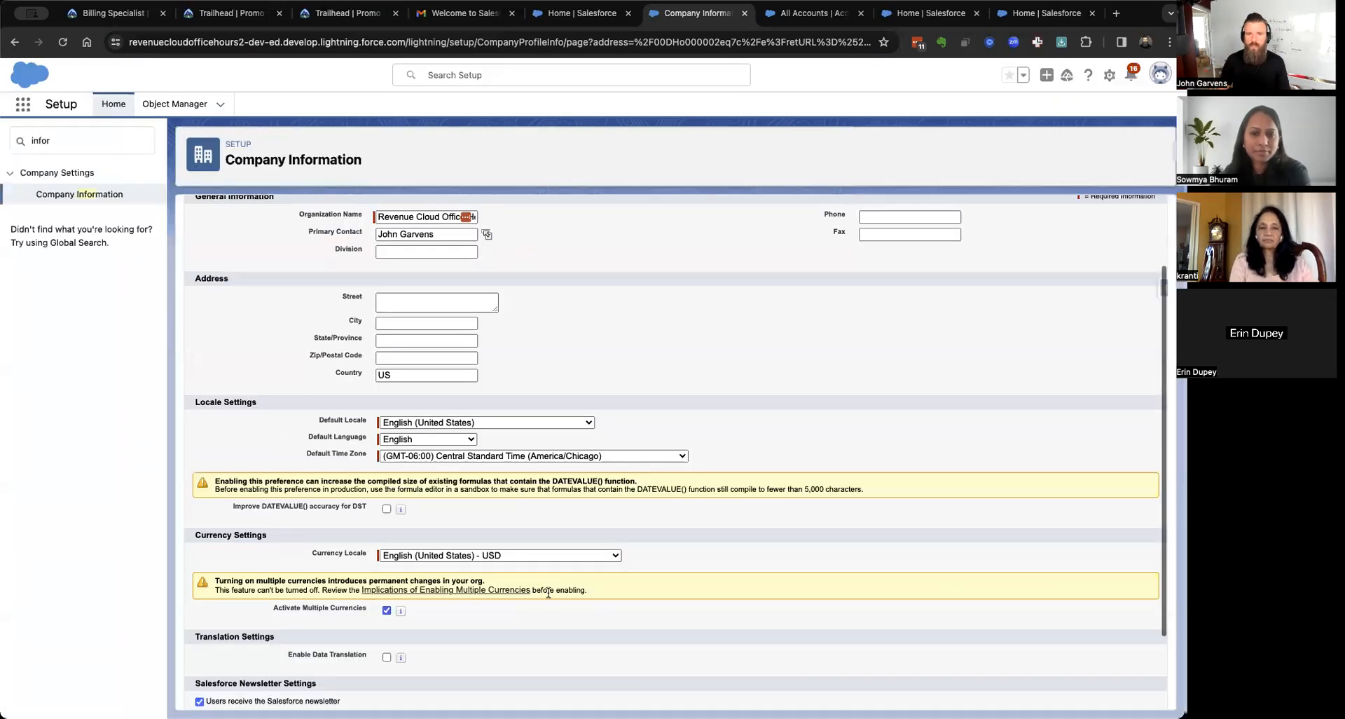
pyautogui.scroll(2, 552, 611)
pyautogui.scroll(-4, 554, 506)
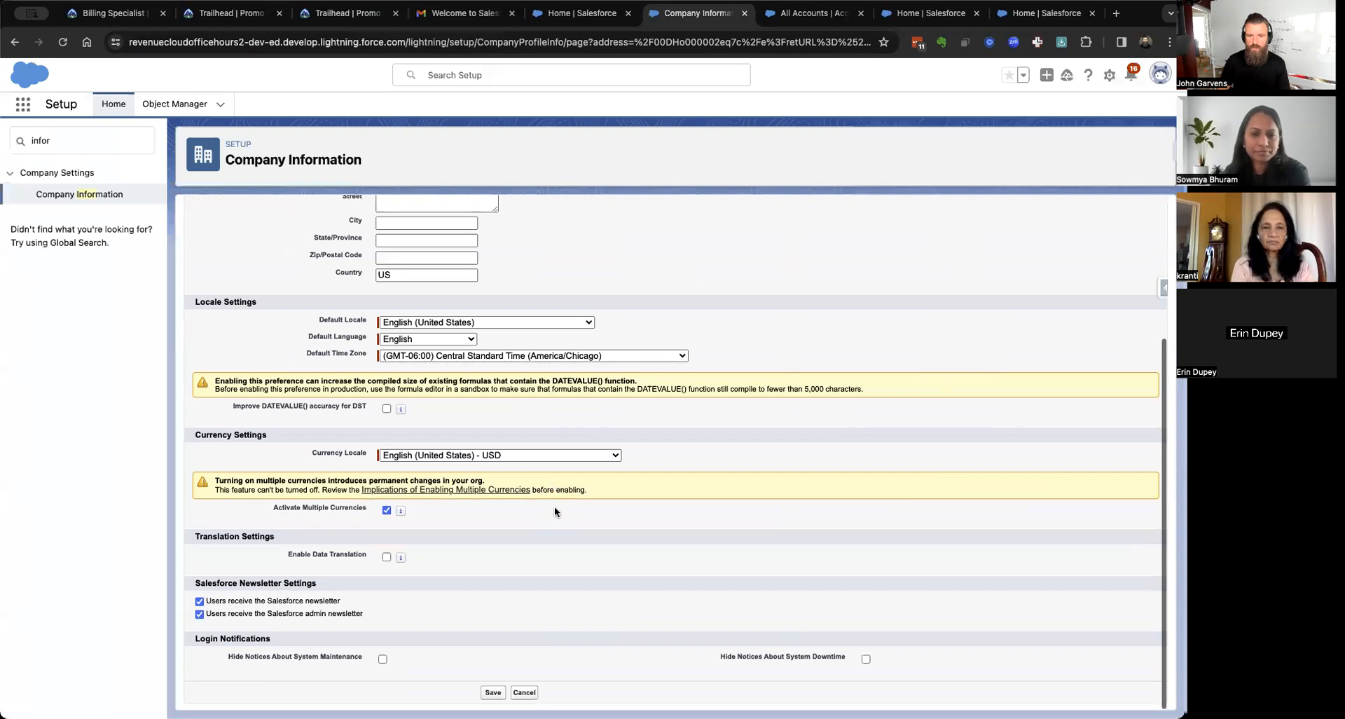
pyautogui.click(491, 692)
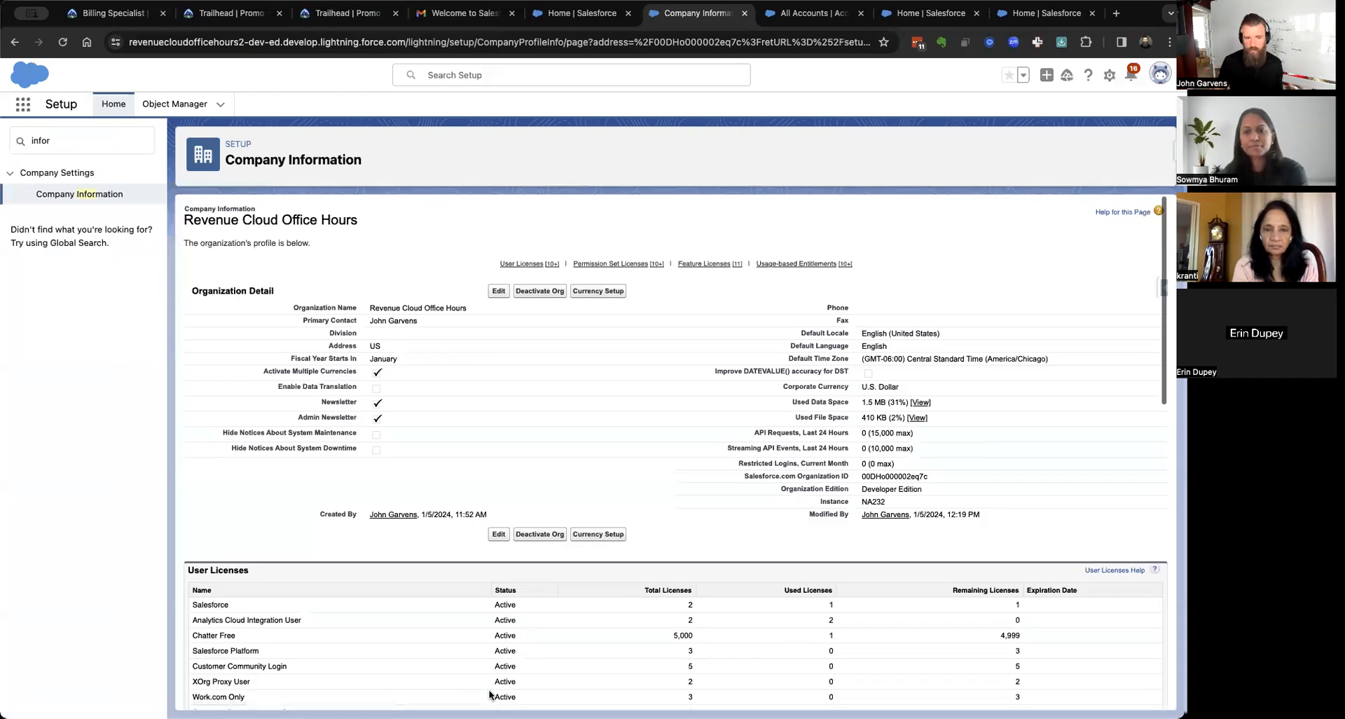
pyautogui.scroll(-5, 490, 695)
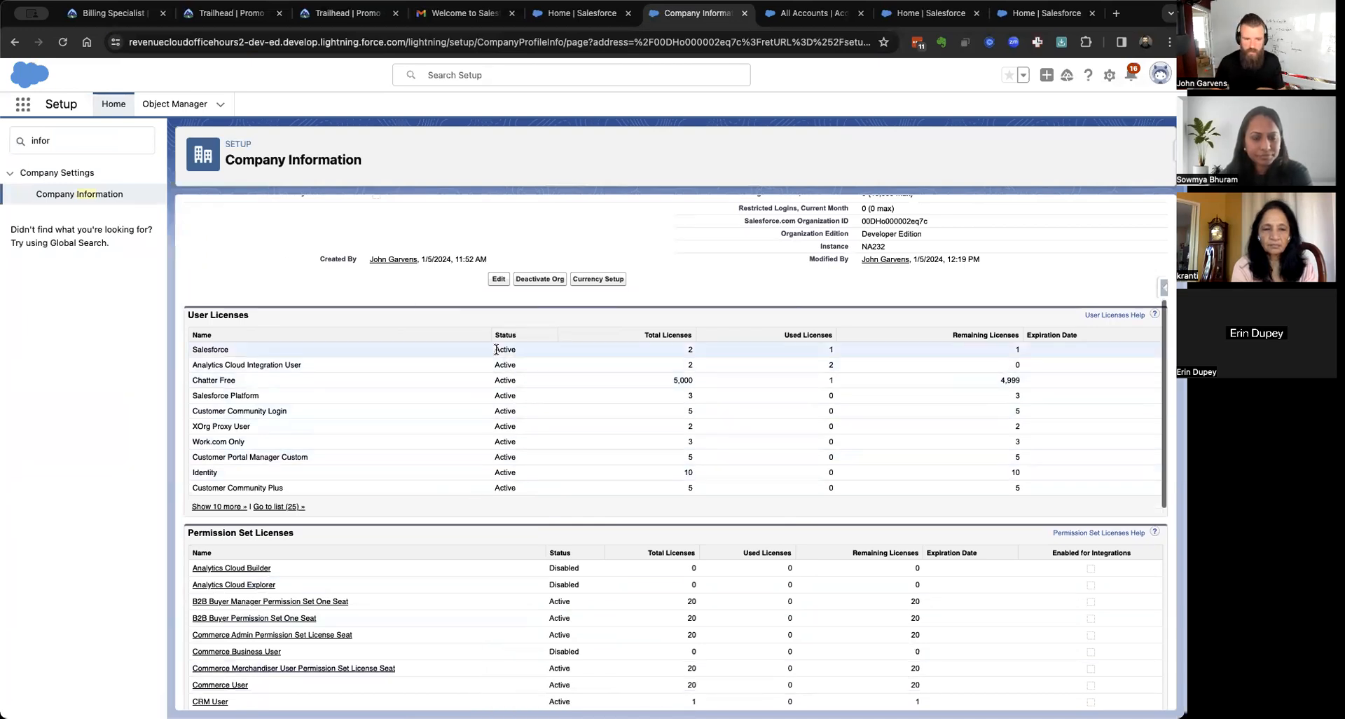
pyautogui.scroll(-5, 496, 349)
pyautogui.scroll(-3, 496, 349)
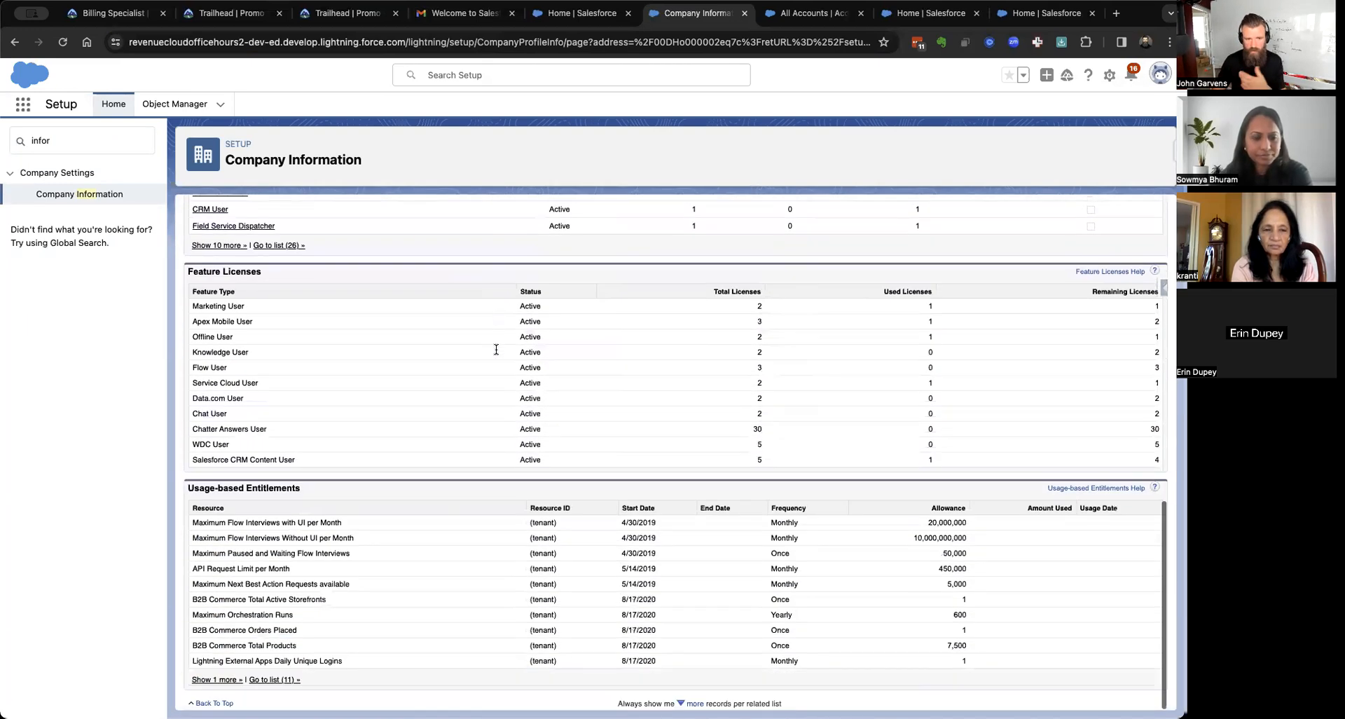
pyautogui.scroll(10, 496, 349)
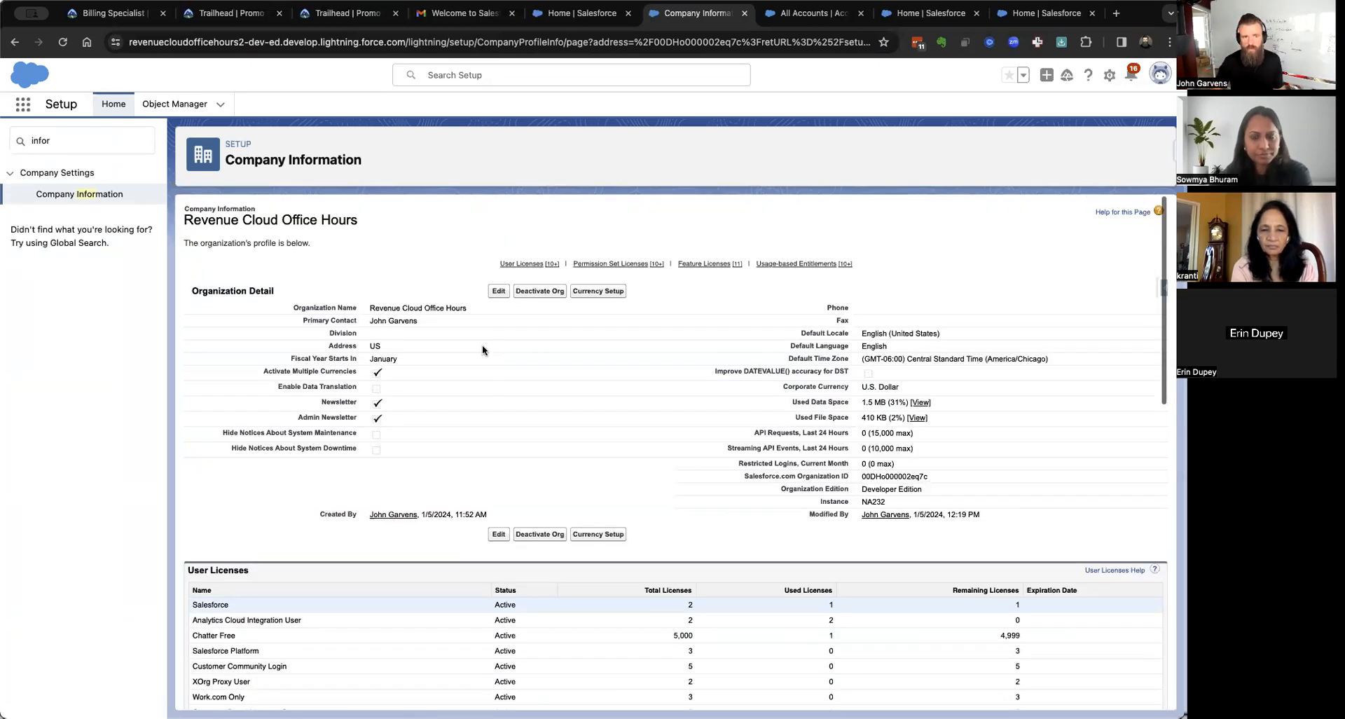
pyautogui.click(41, 138)
pyautogui.write('curr')
pyautogui.press('super+a')
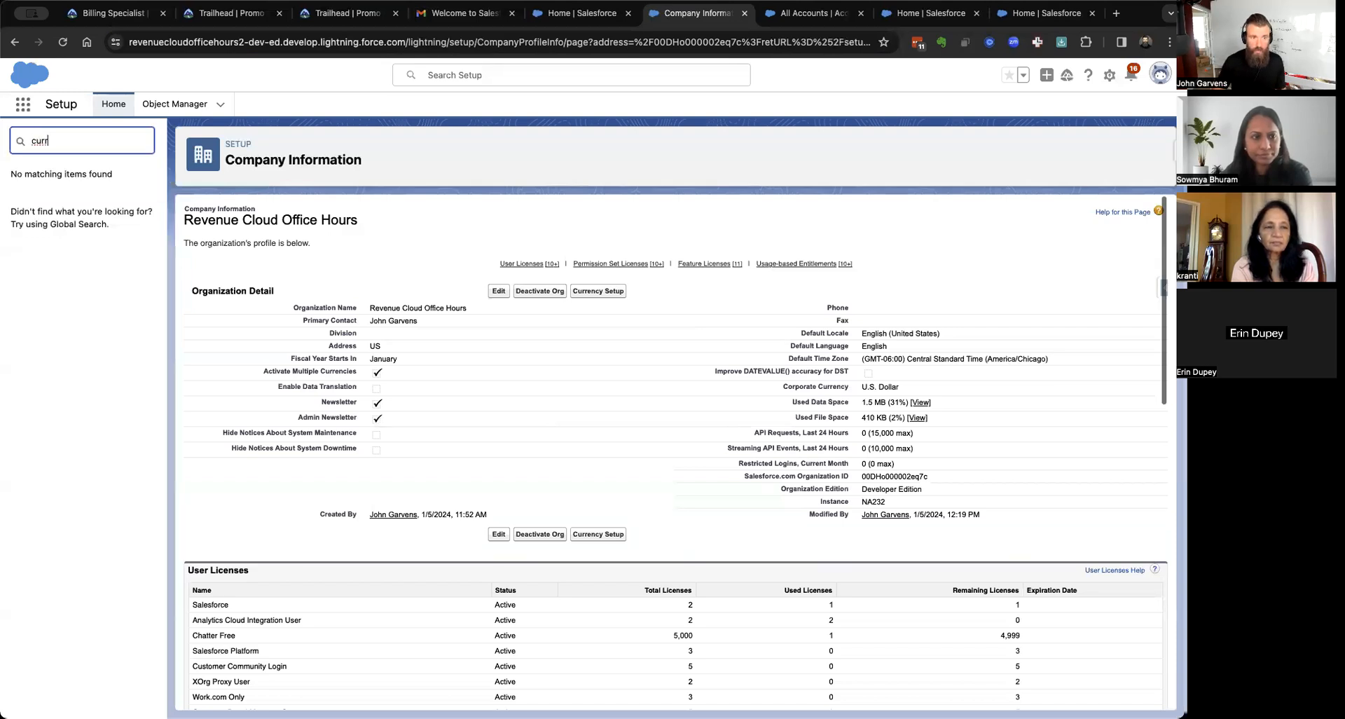
pyautogui.press('BackSpace')
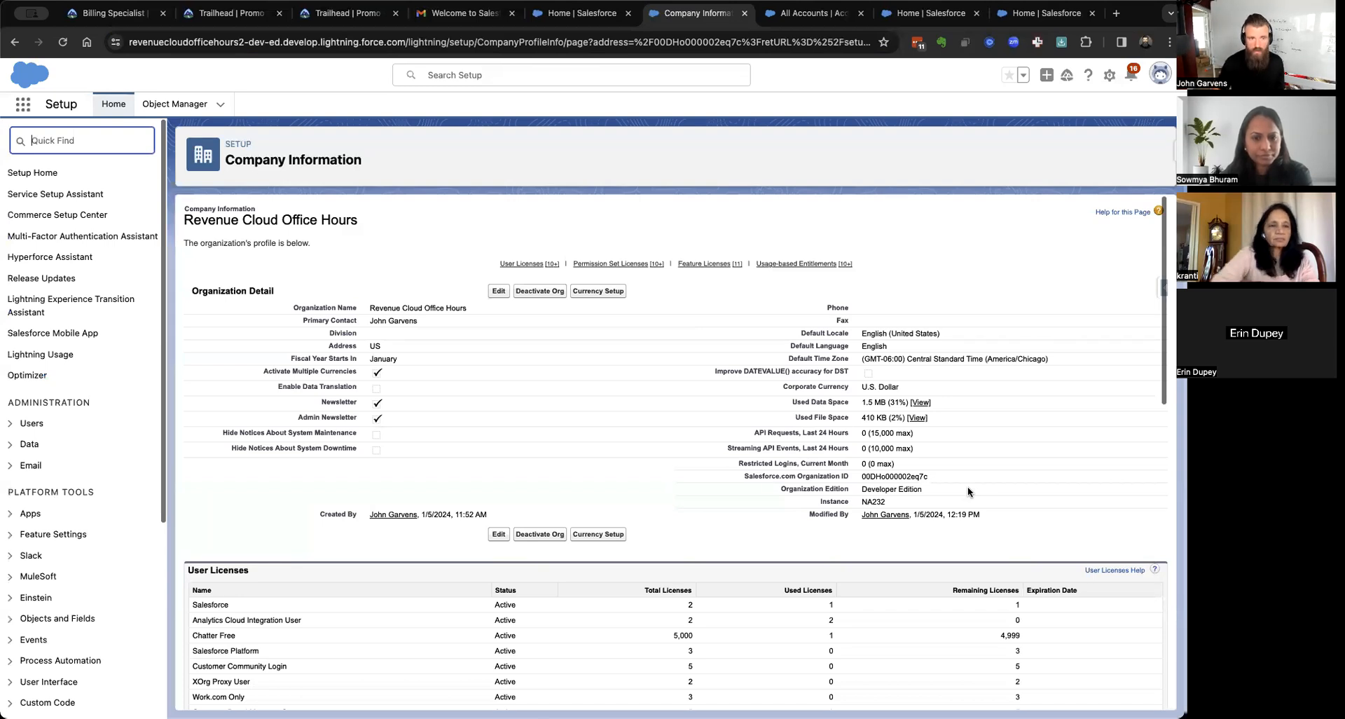
pyautogui.write('mana')
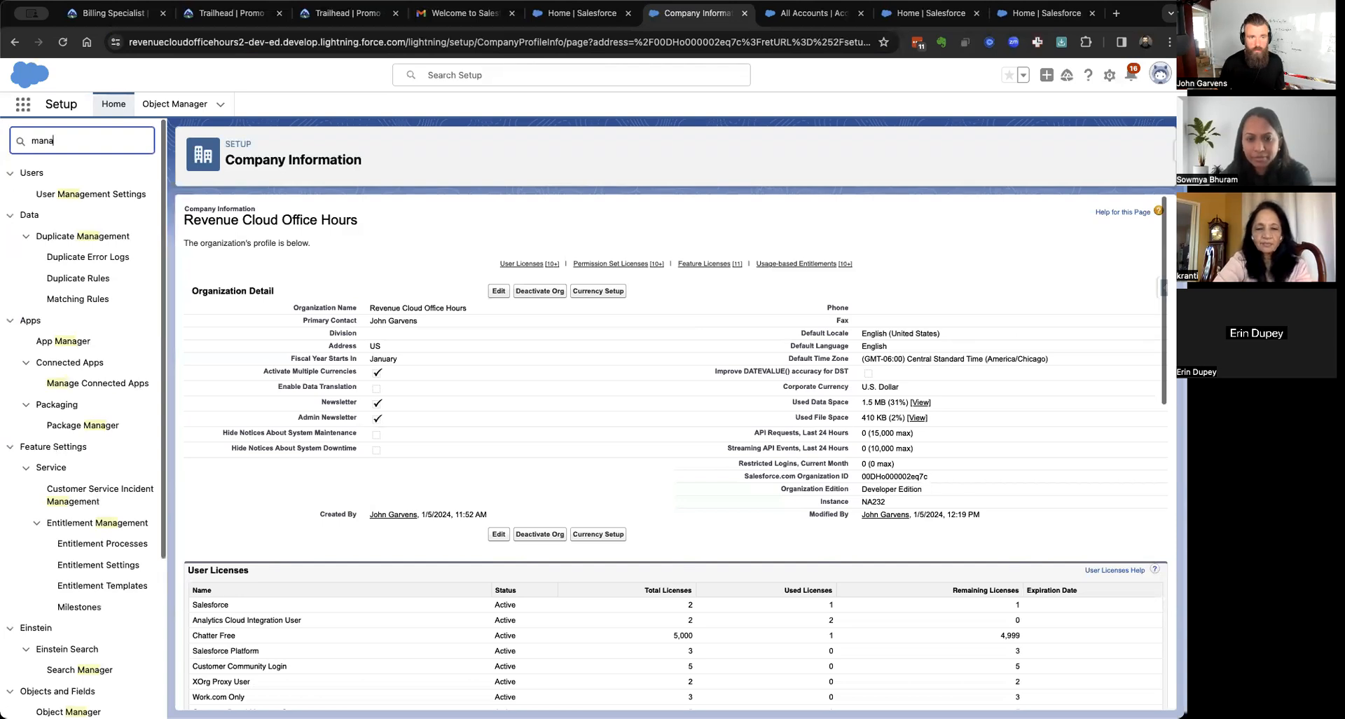
pyautogui.press('BackSpace')
pyautogui.press('BackSpace')
pyautogui.press('BackSpace')
pyautogui.press('BackSpace')
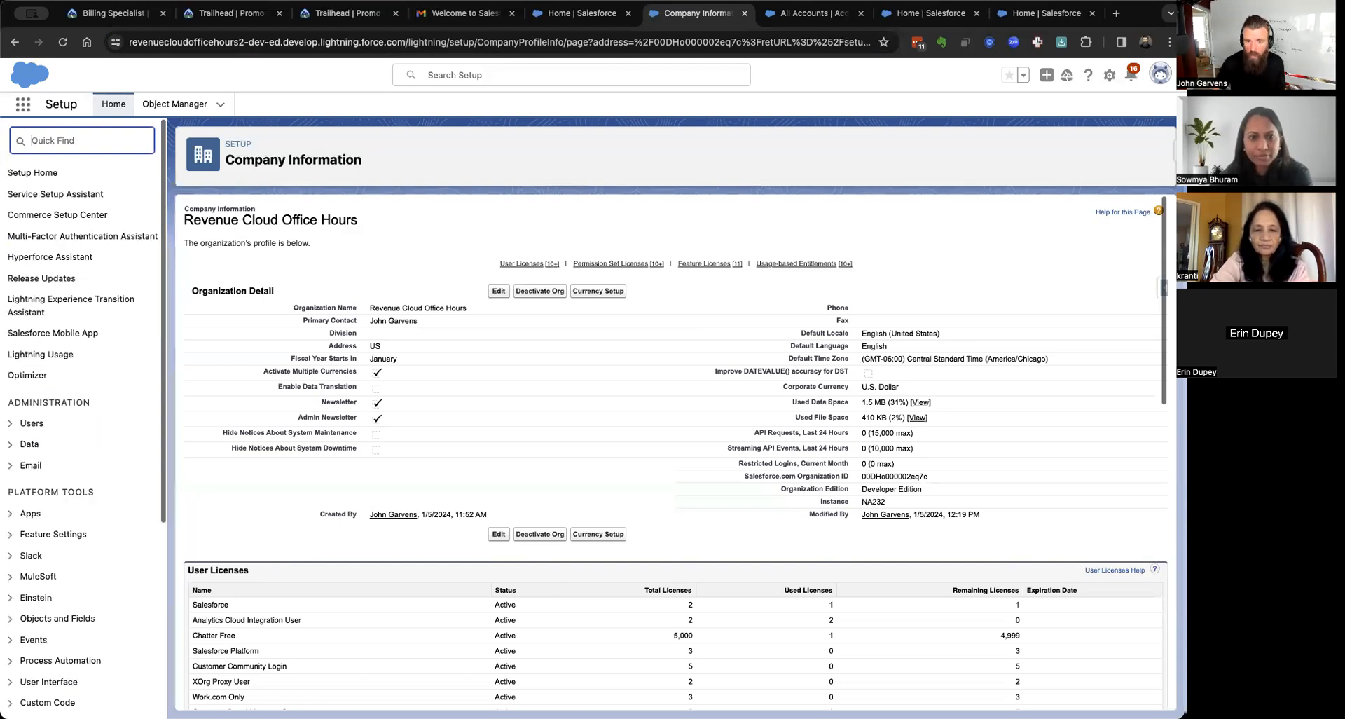
pyautogui.scroll(5, 641, 491)
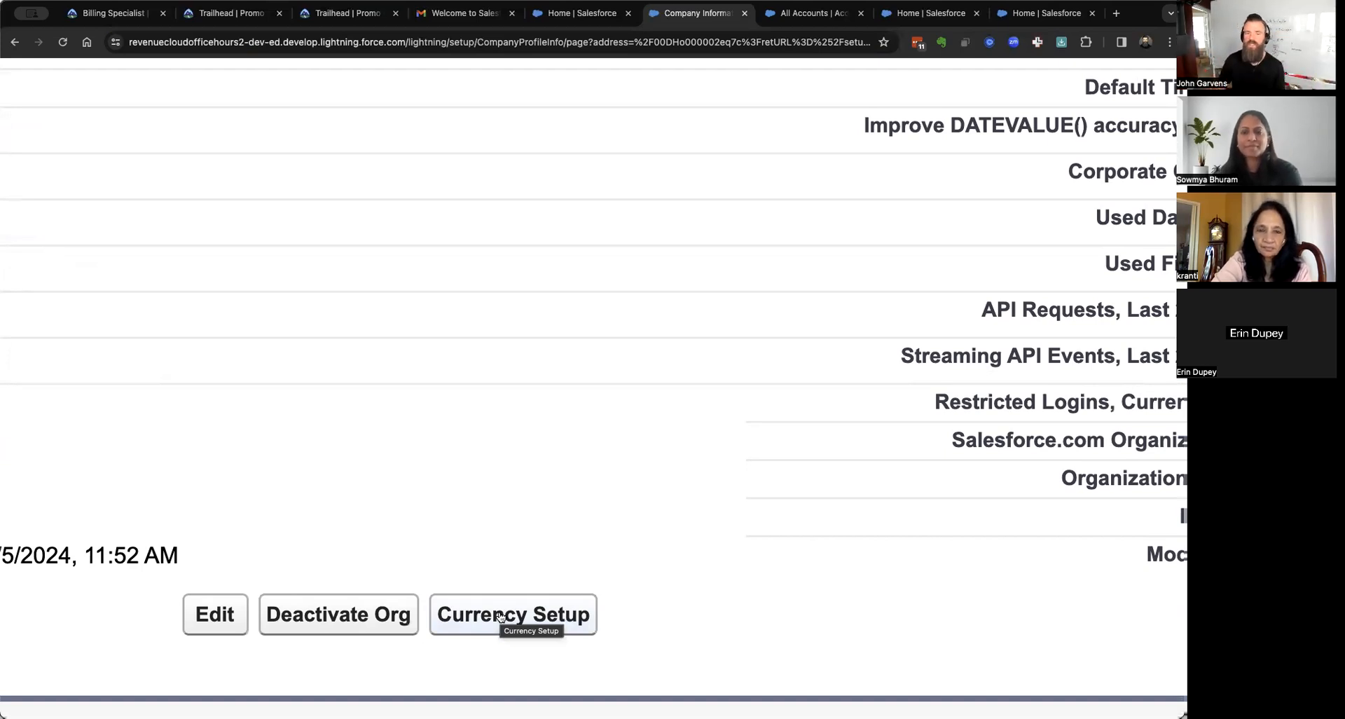
# Open Currency Setup, where U.S. Dollar is the only currency, and try enabling Advanced Currency Management.
pyautogui.click(530, 621)
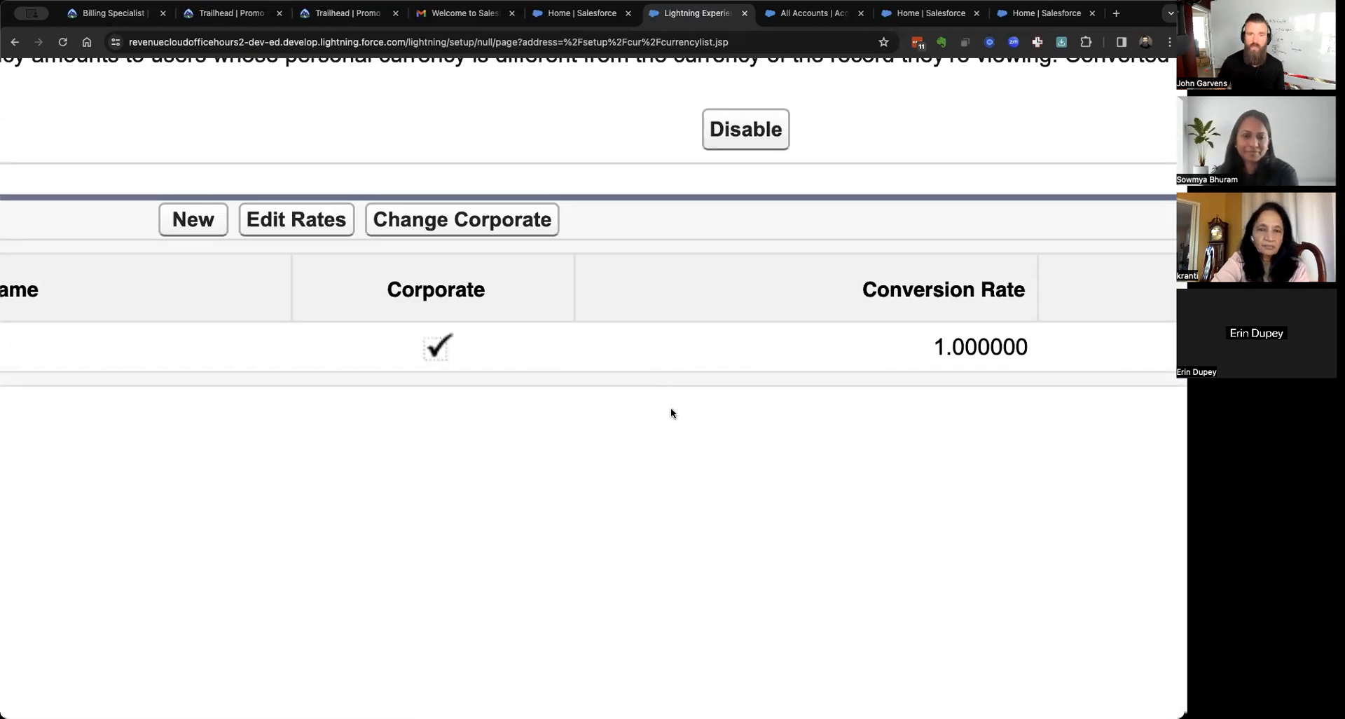
pyautogui.scroll(-5, 670, 409)
pyautogui.scroll(-2, 670, 414)
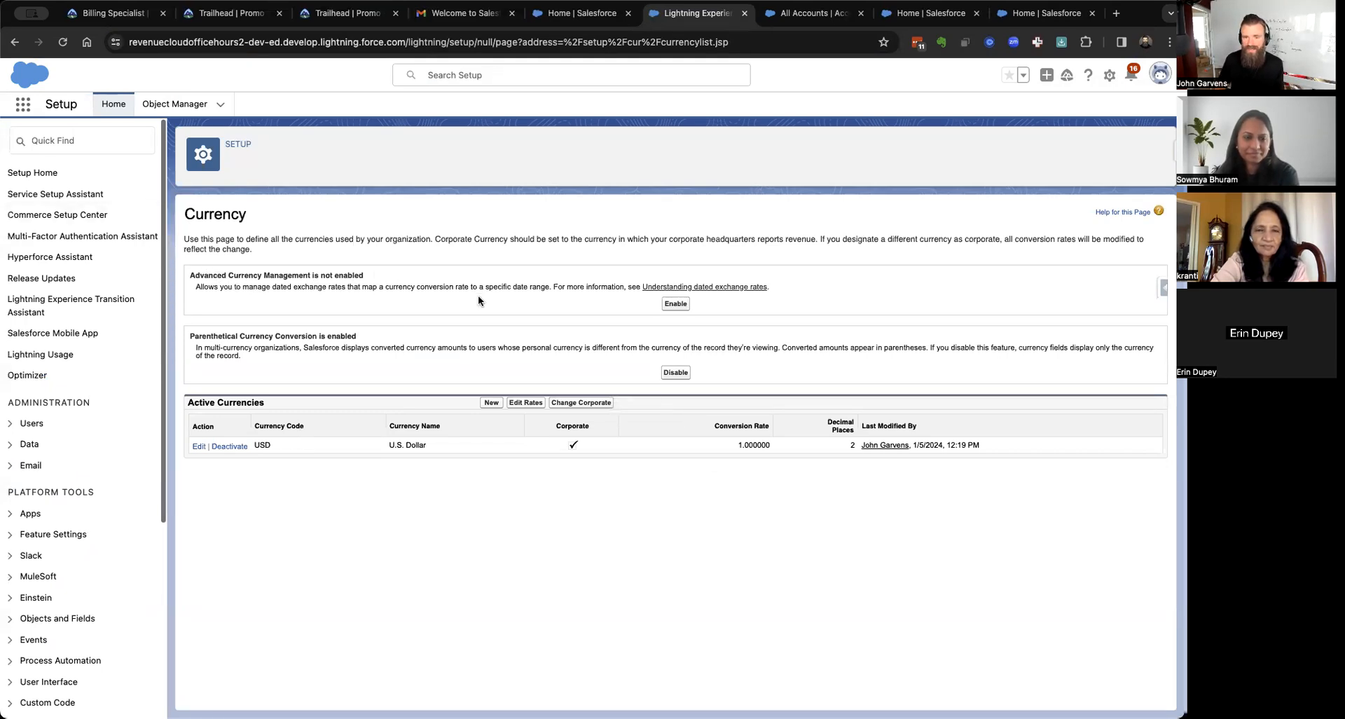
pyautogui.click(676, 306)
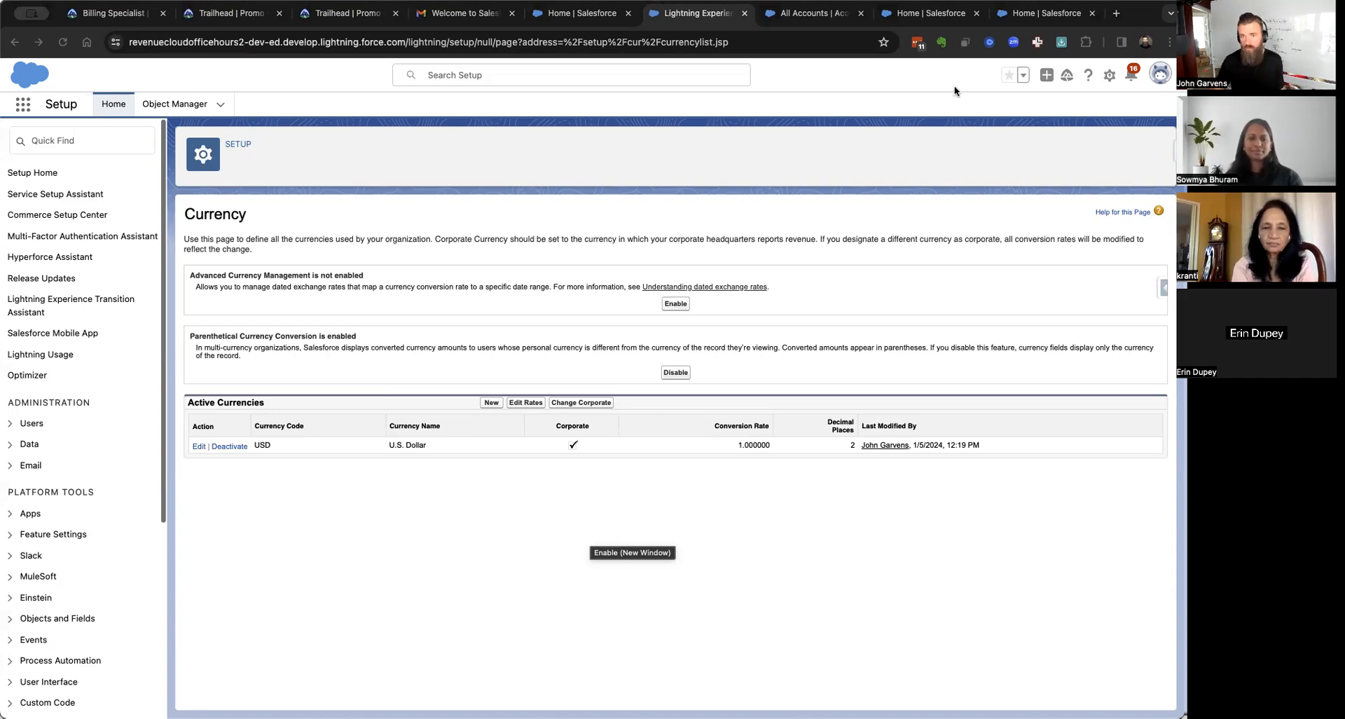
pyautogui.click(1116, 14)
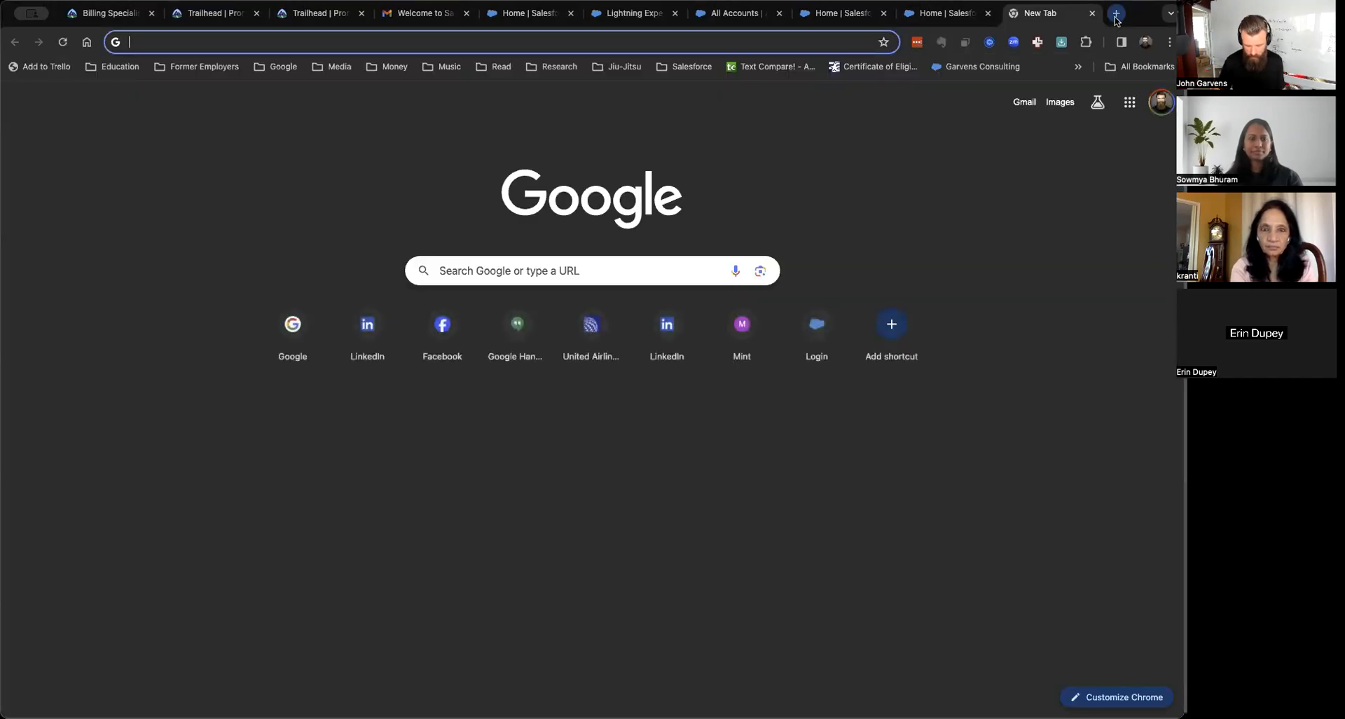
# Search Google for 'usd to cad' and note the 1.34 Canadian dollar rate.
pyautogui.write('usd to cad')
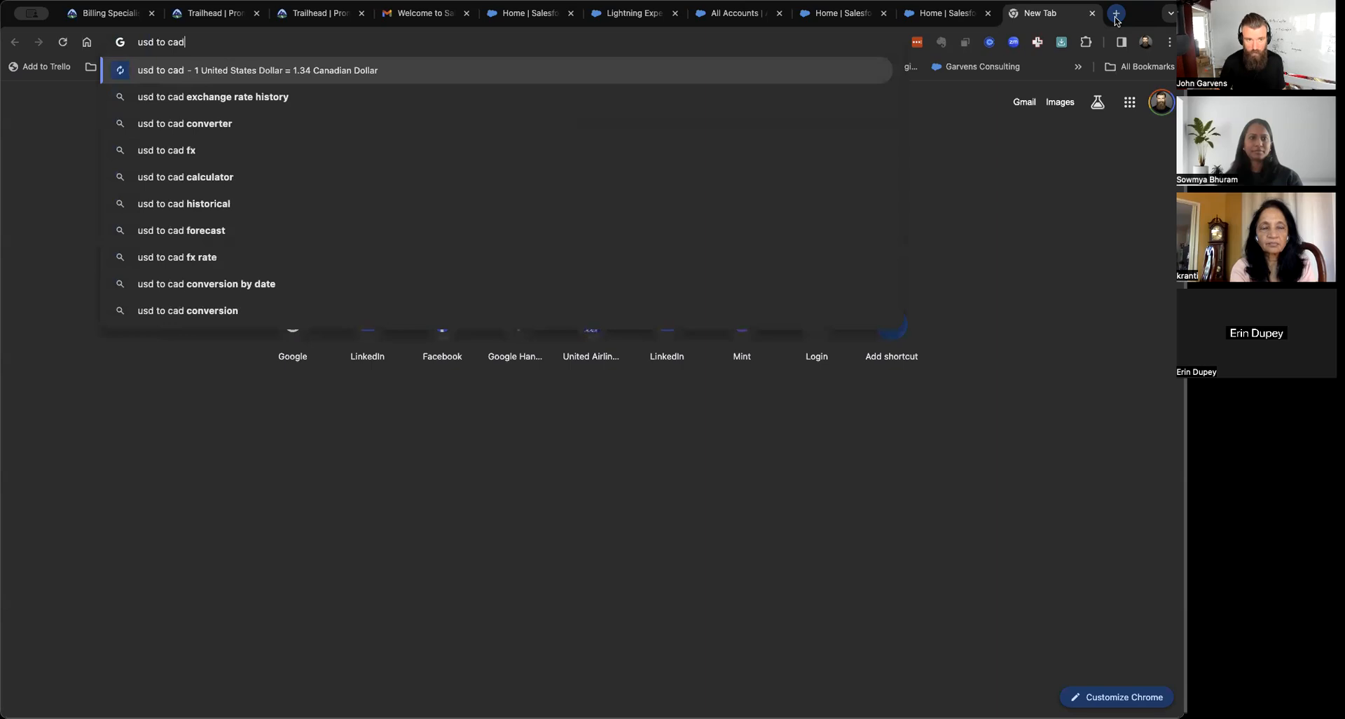
pyautogui.press('Return')
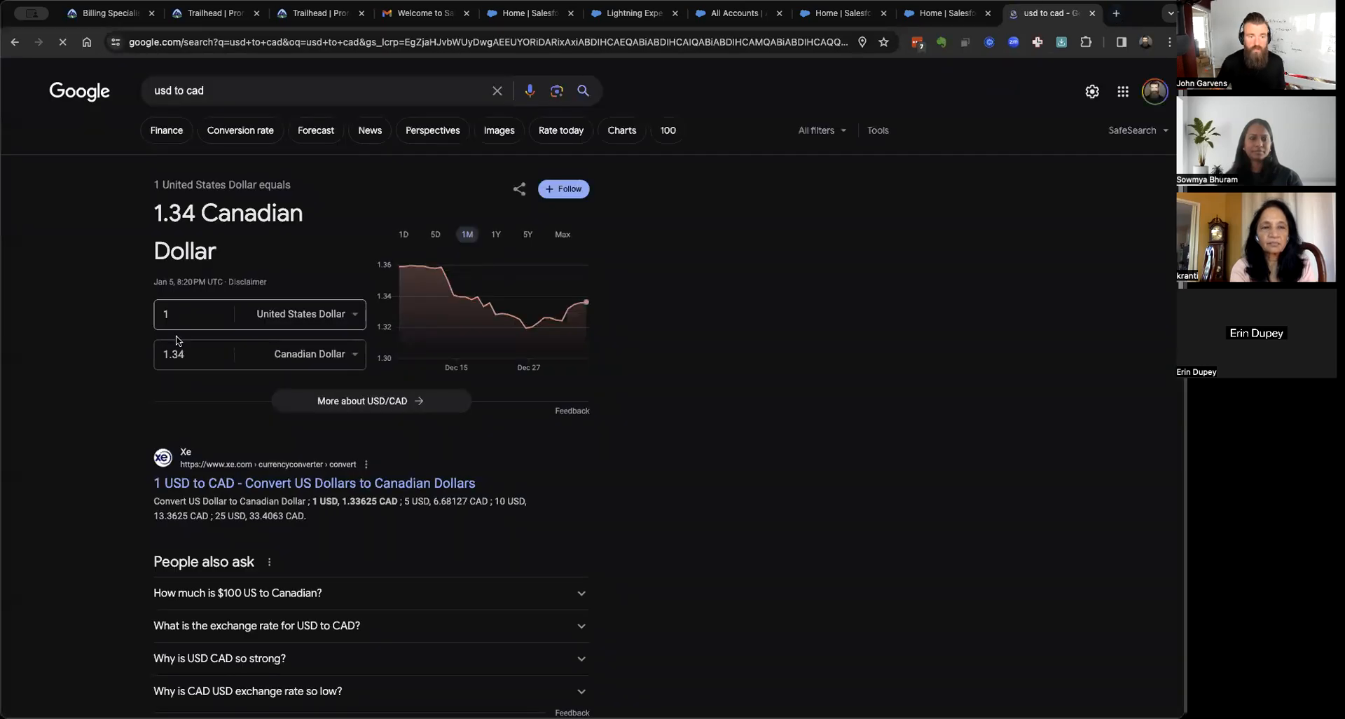
pyautogui.click(171, 352)
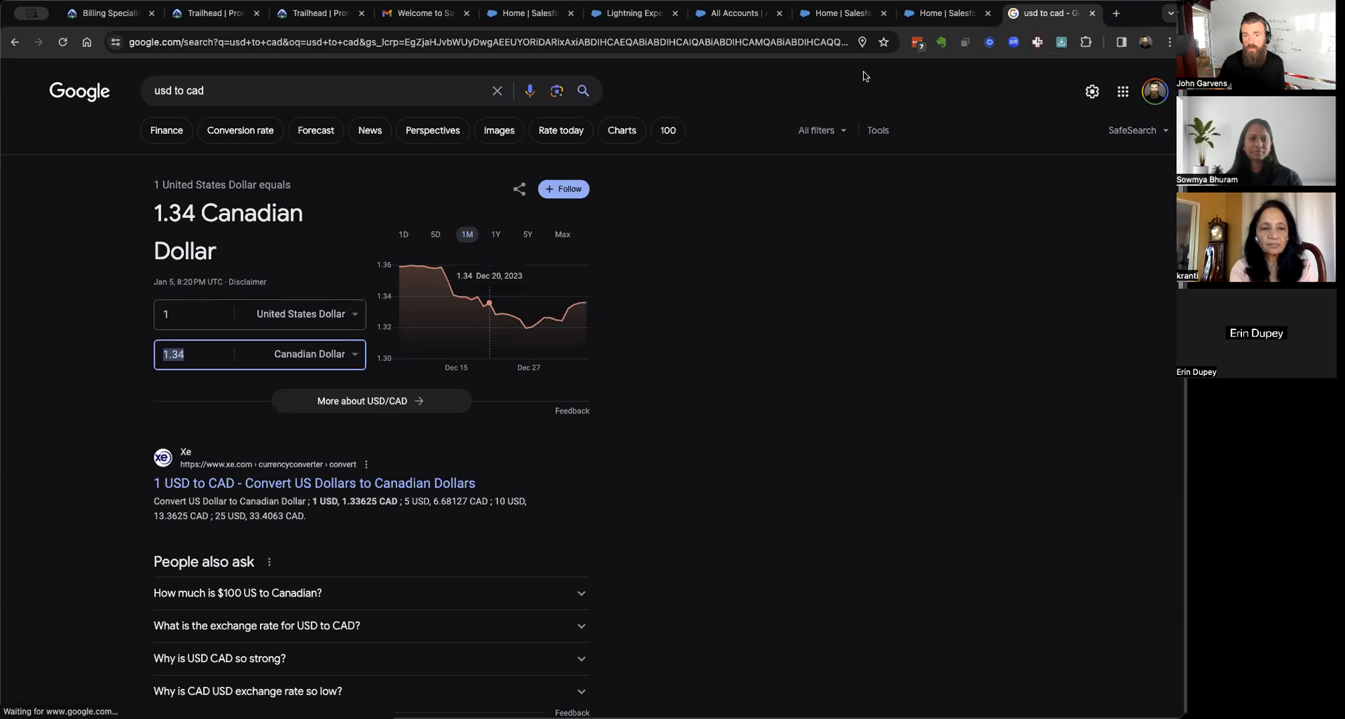
# Return to the Salesforce Currency setup page and start a new currency.
pyautogui.click(707, 15)
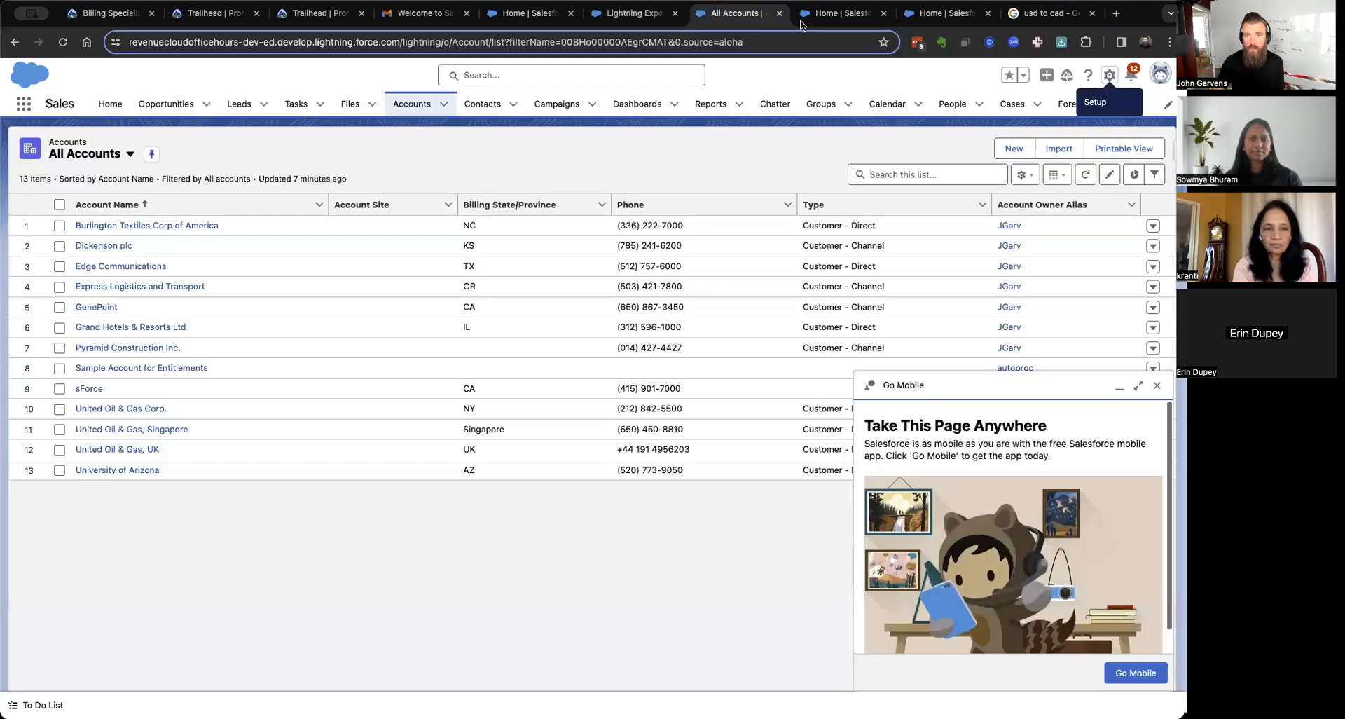
pyautogui.click(825, 16)
pyautogui.click(616, 15)
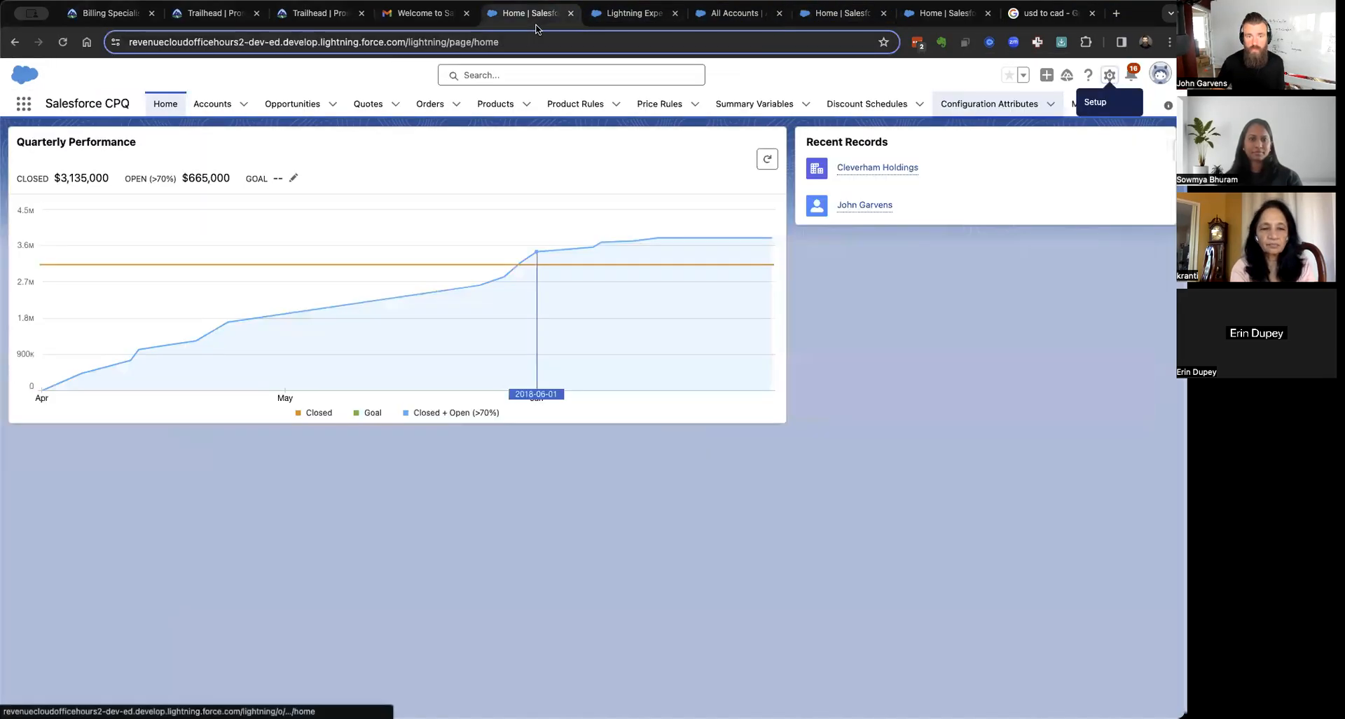
pyautogui.click(616, 17)
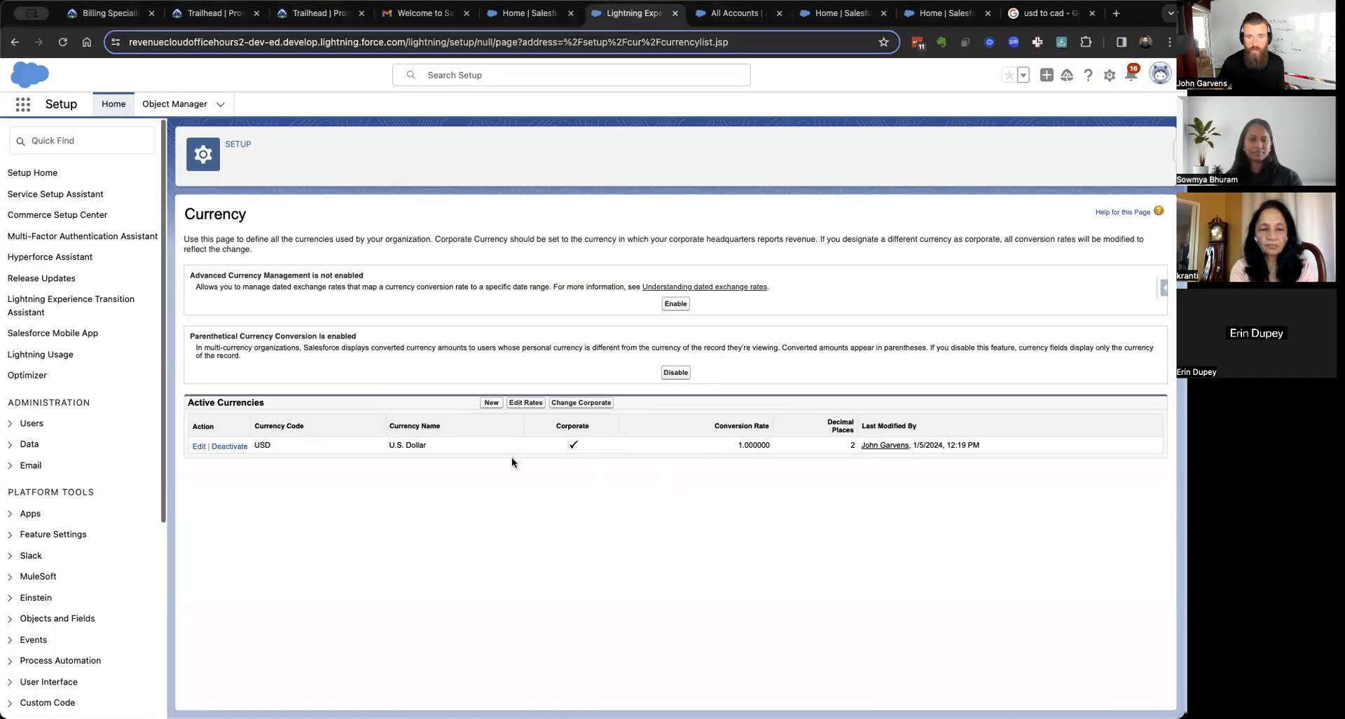
pyautogui.click(491, 403)
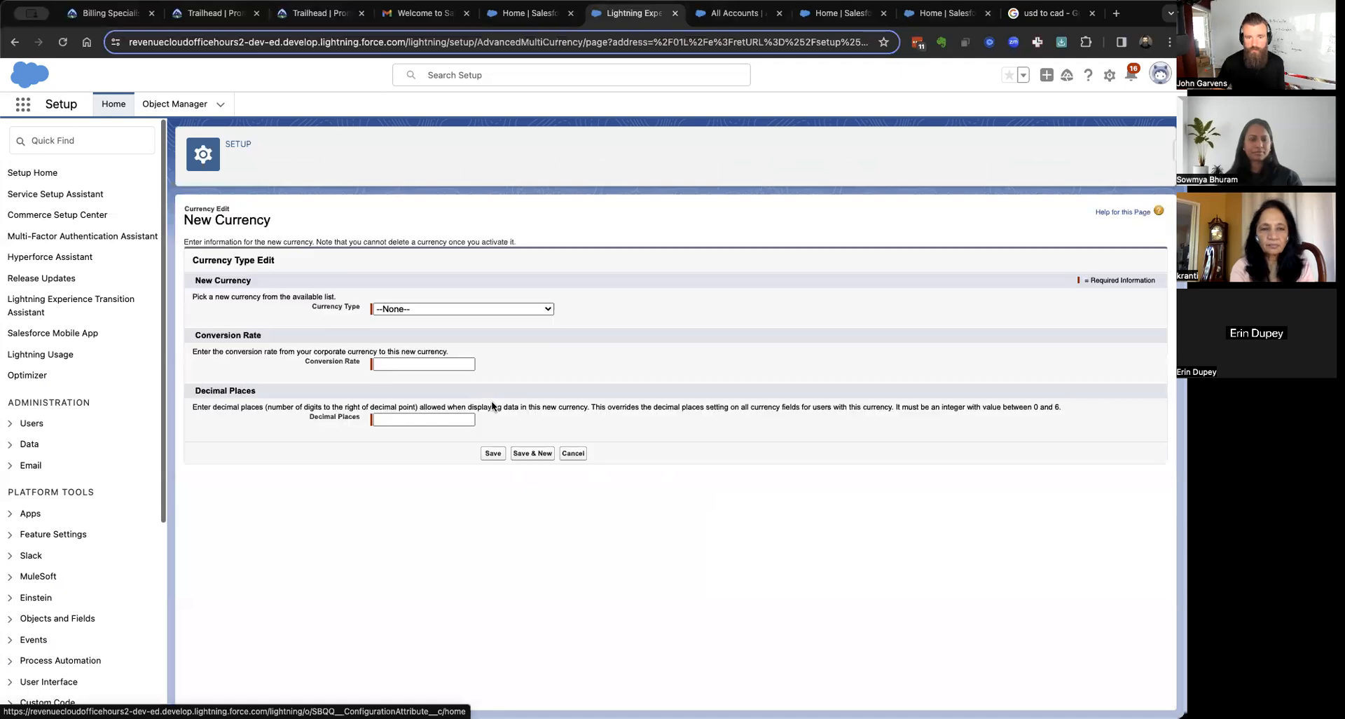
# Add CAD - Canadian Dollar with a 1.34 conversion rate and save it.
pyautogui.click(443, 311)
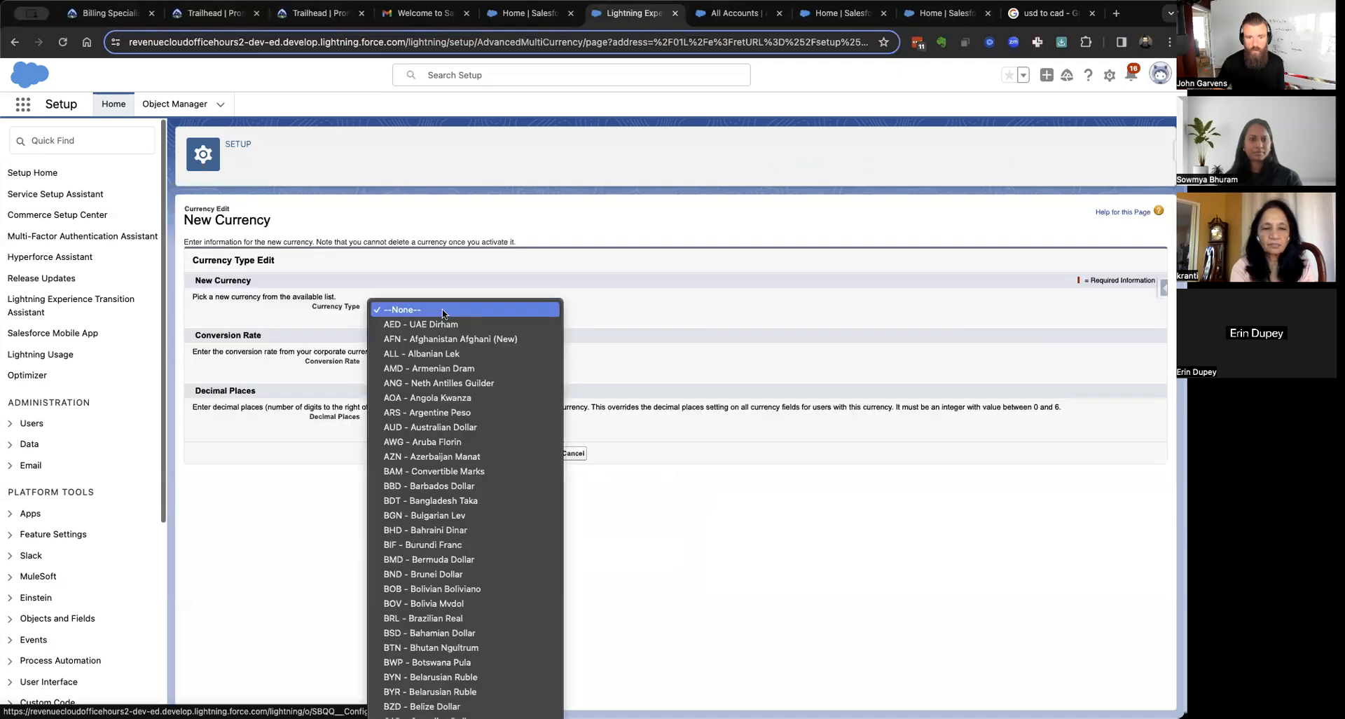
pyautogui.scroll(-5, 442, 420)
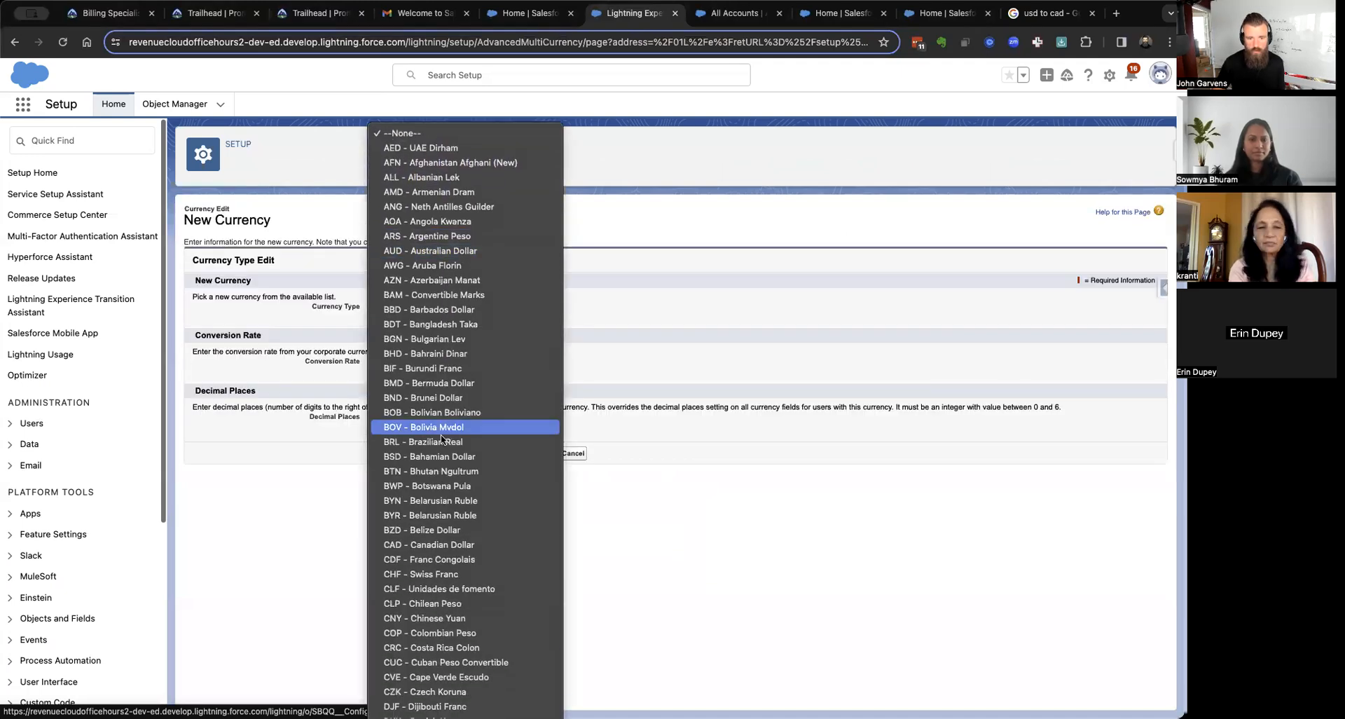
pyautogui.click(419, 546)
pyautogui.click(424, 358)
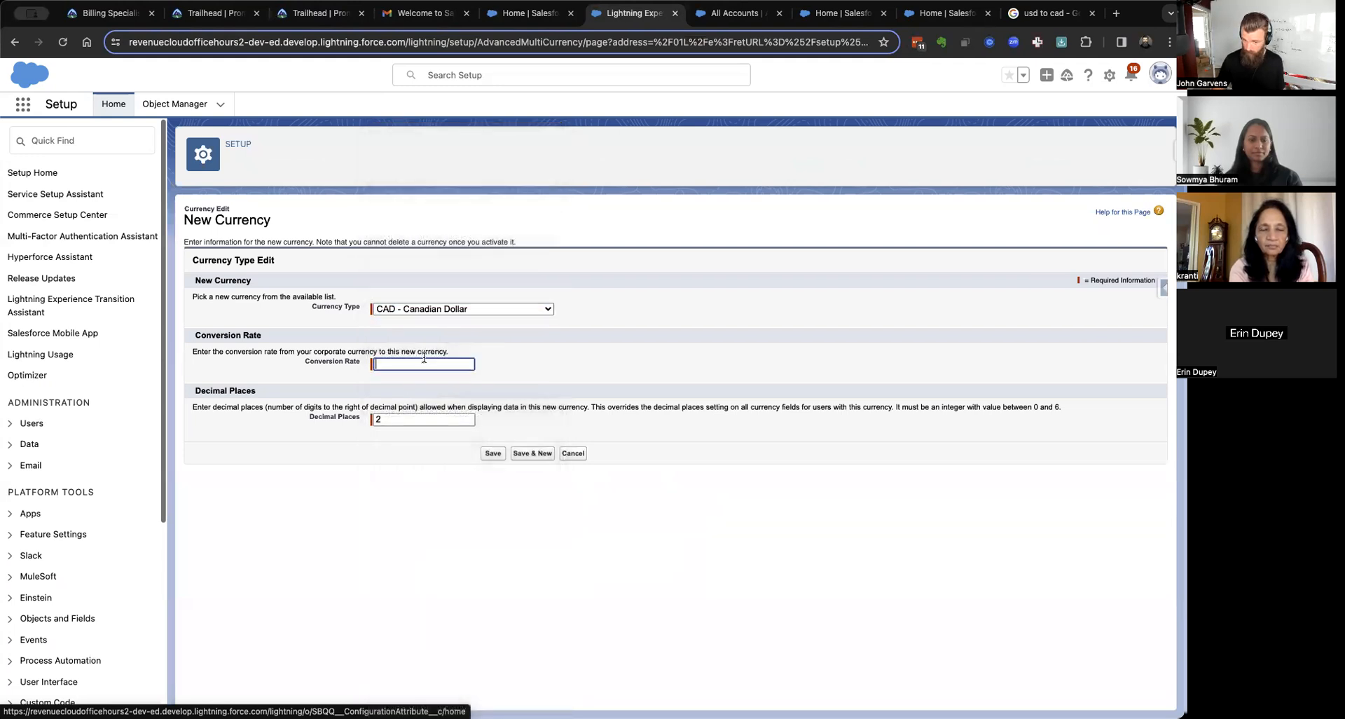
pyautogui.write('1.34')
pyautogui.click(493, 454)
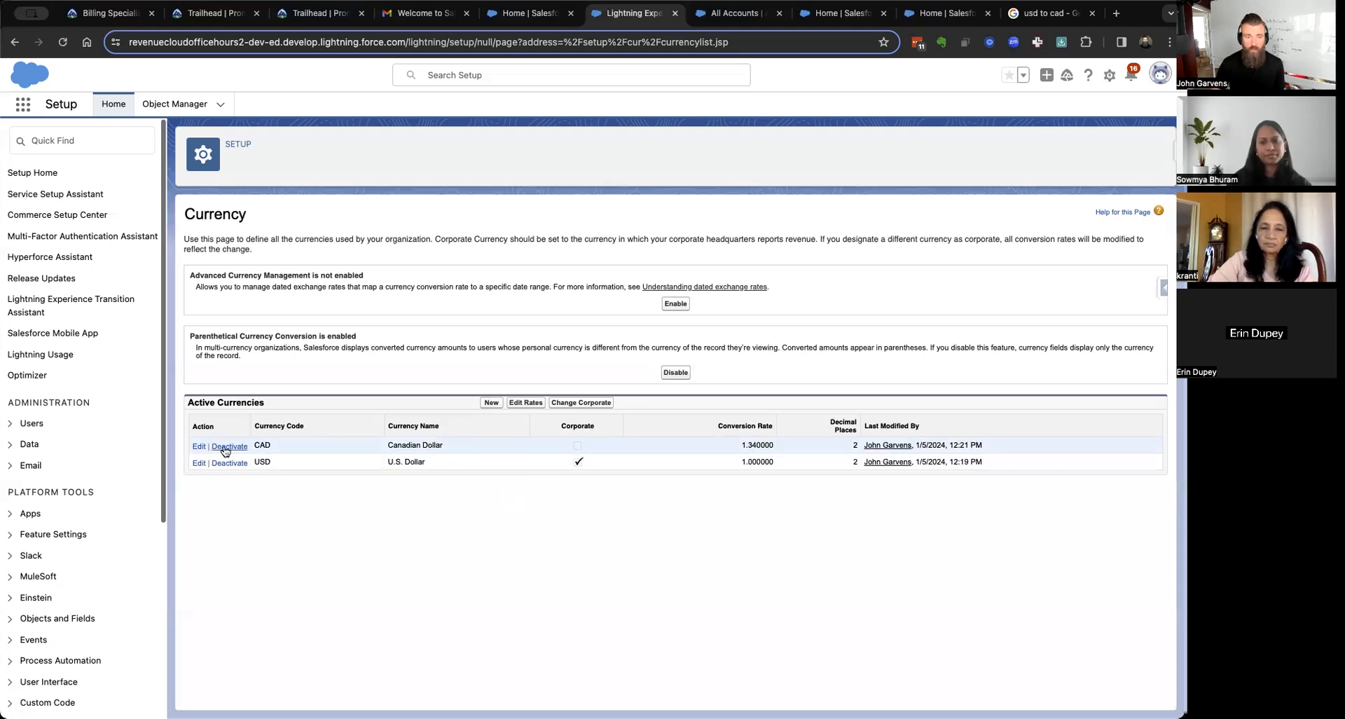
pyautogui.click(198, 463)
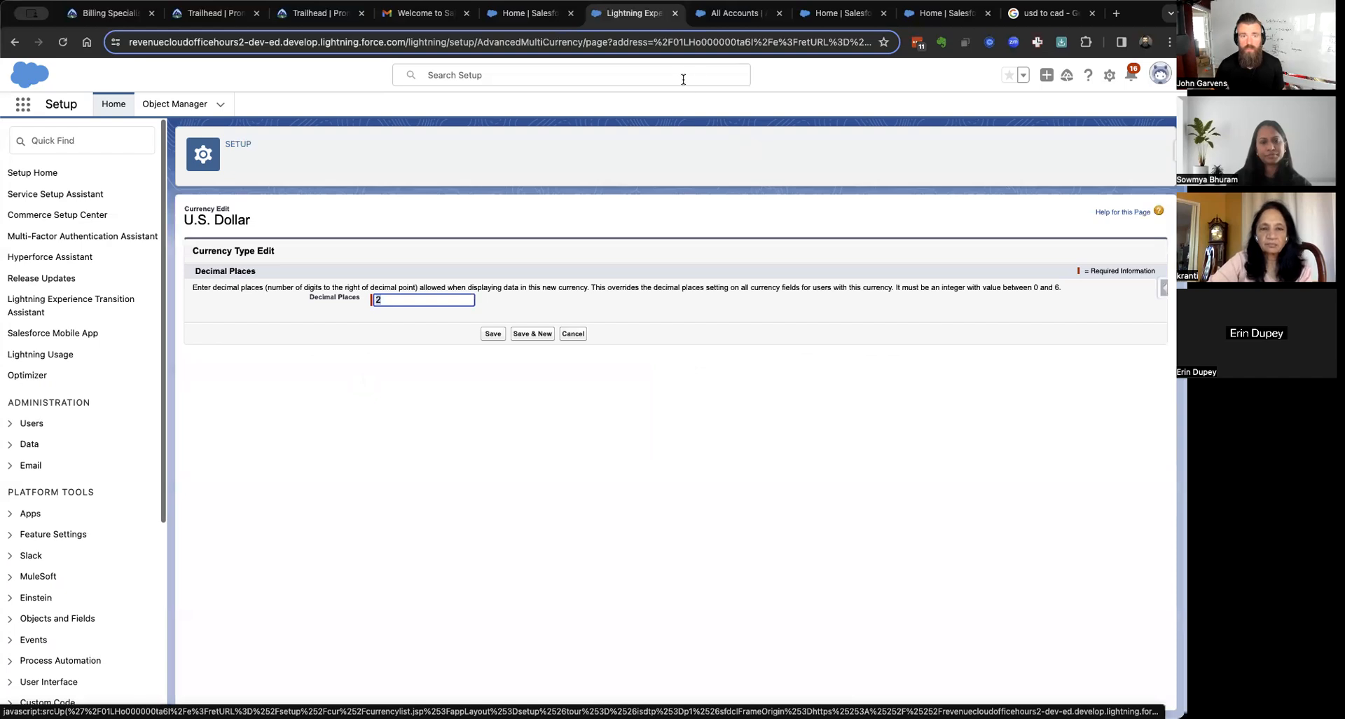
pyautogui.click(690, 42)
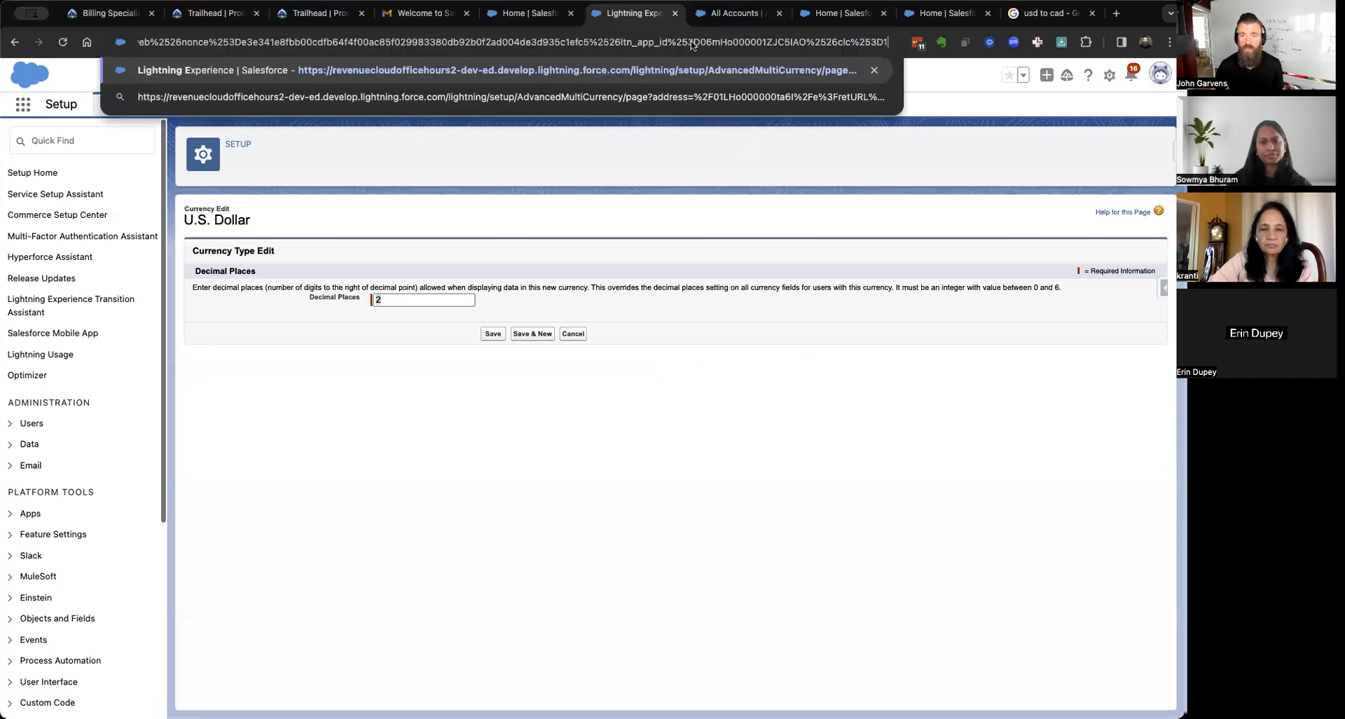
pyautogui.click(724, 438)
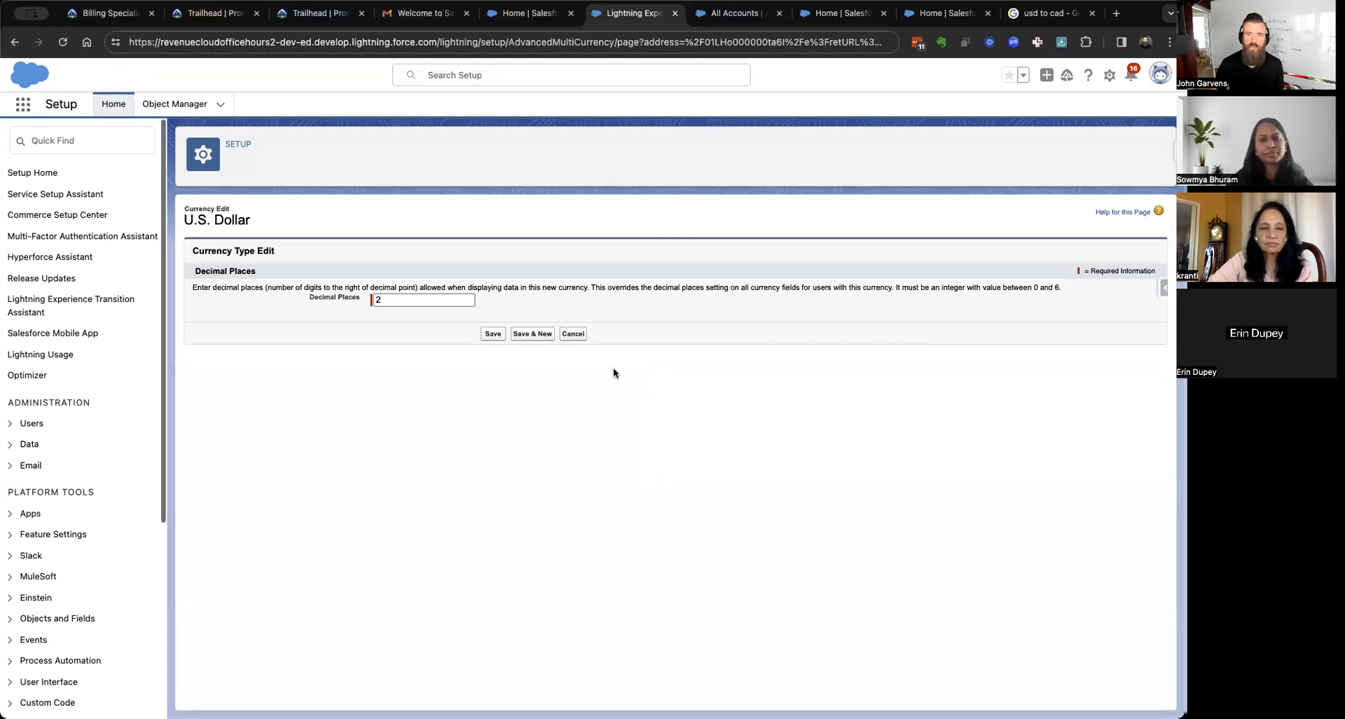
pyautogui.click(579, 335)
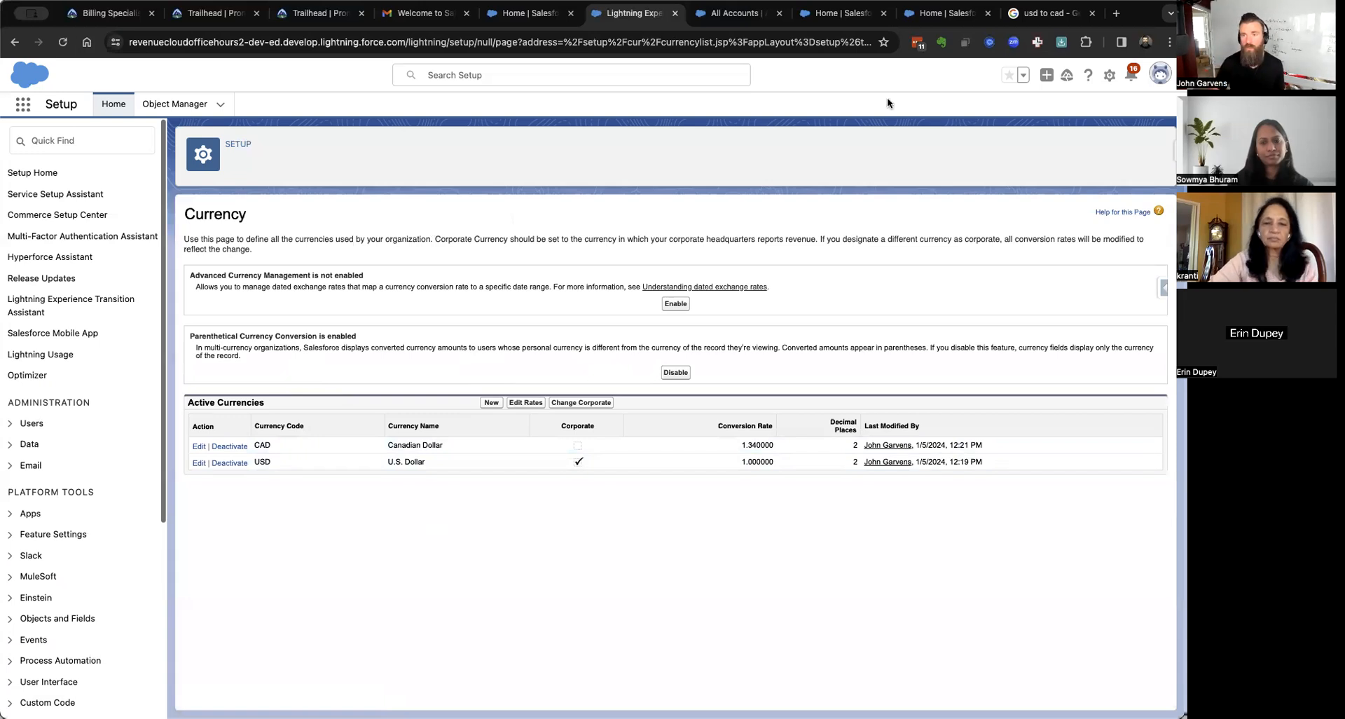
pyautogui.click(946, 14)
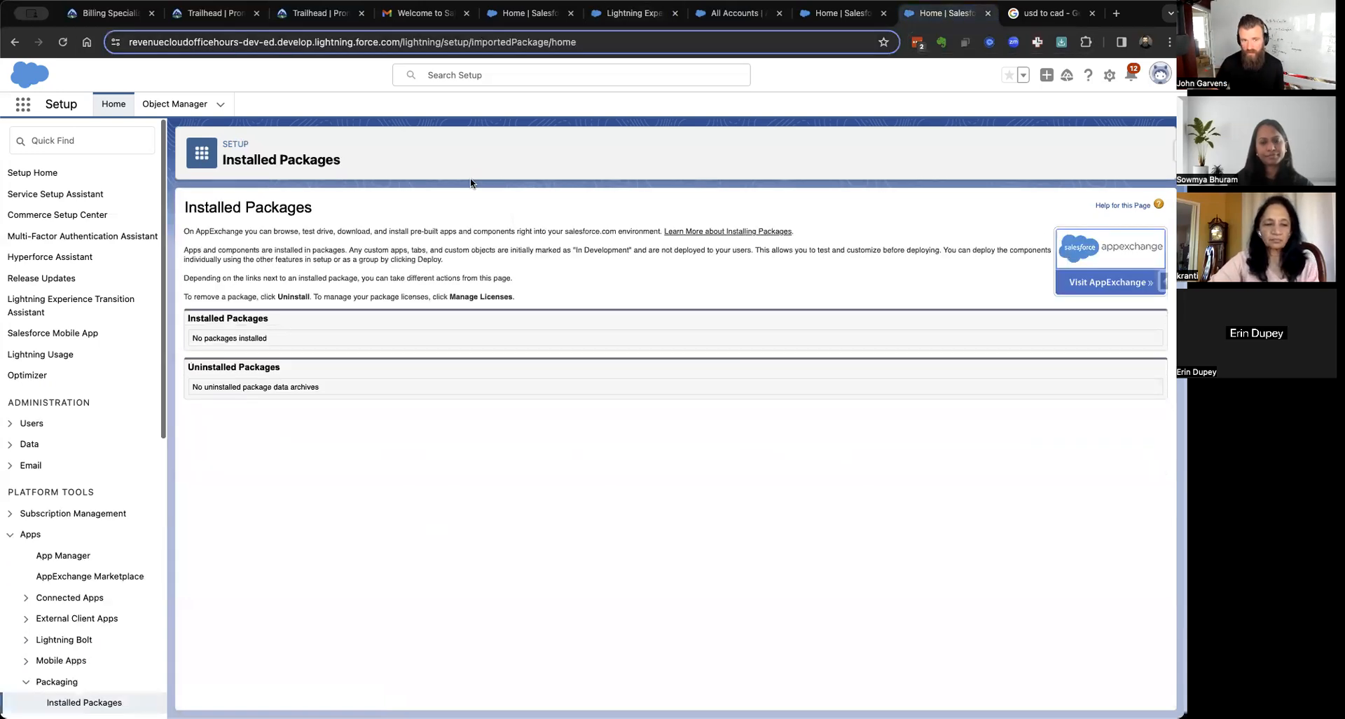
# Reload Installed Packages and open the Salesforce CPQ Settings Editor via Configure.
pyautogui.click(64, 43)
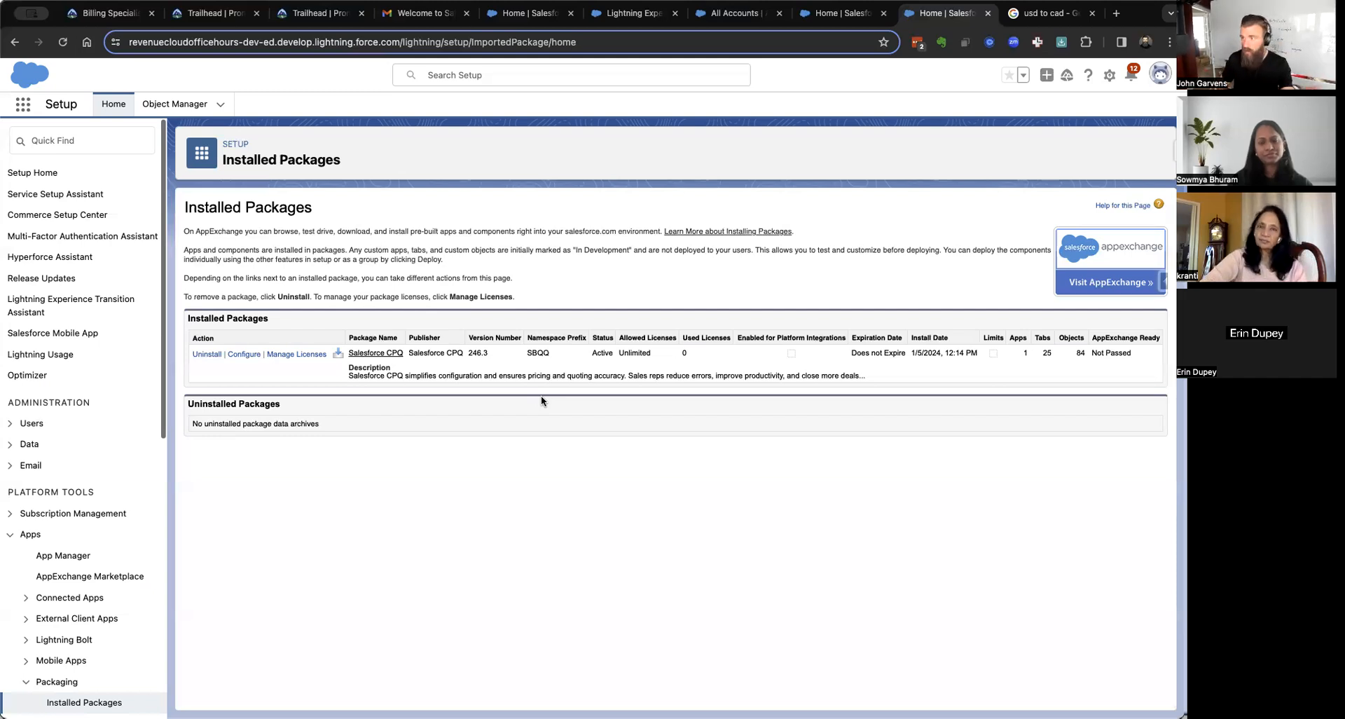
pyautogui.click(245, 355)
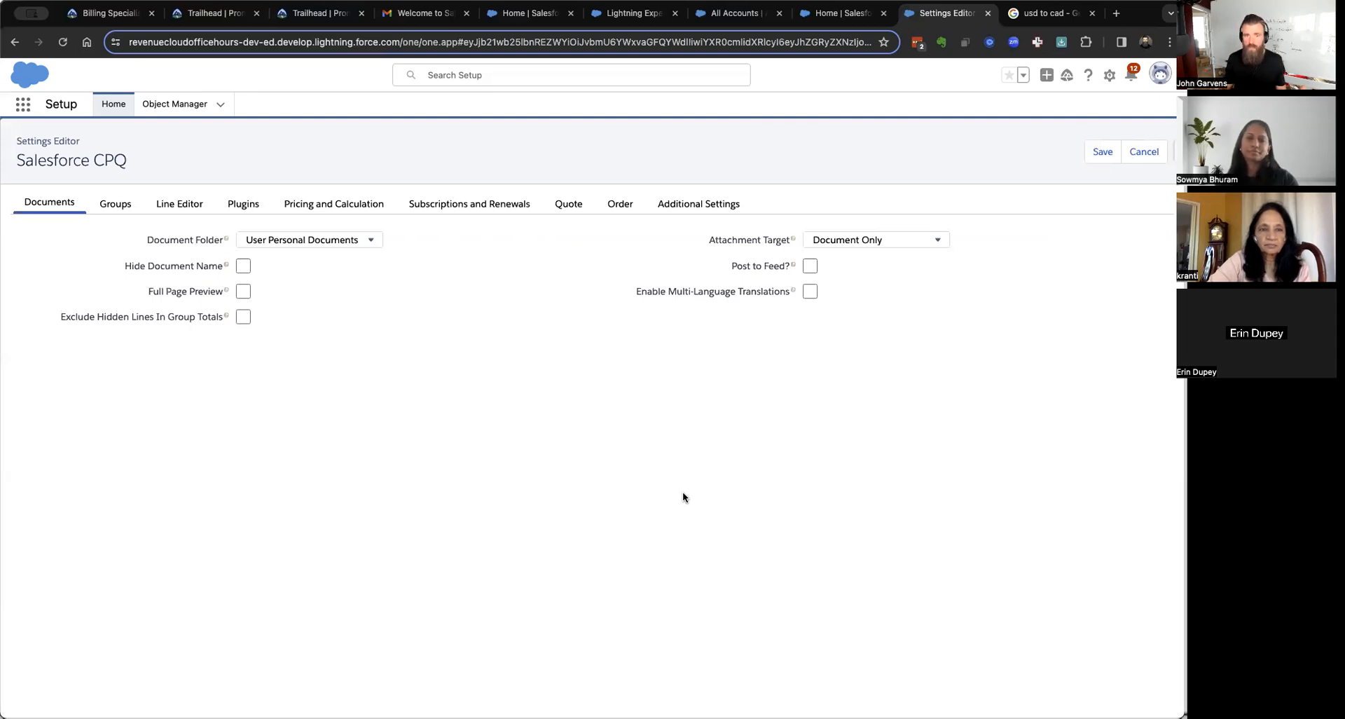
# Show the CPQ Pricing and Calculation tab, with Unit Price Scale 2.
pyautogui.click(313, 204)
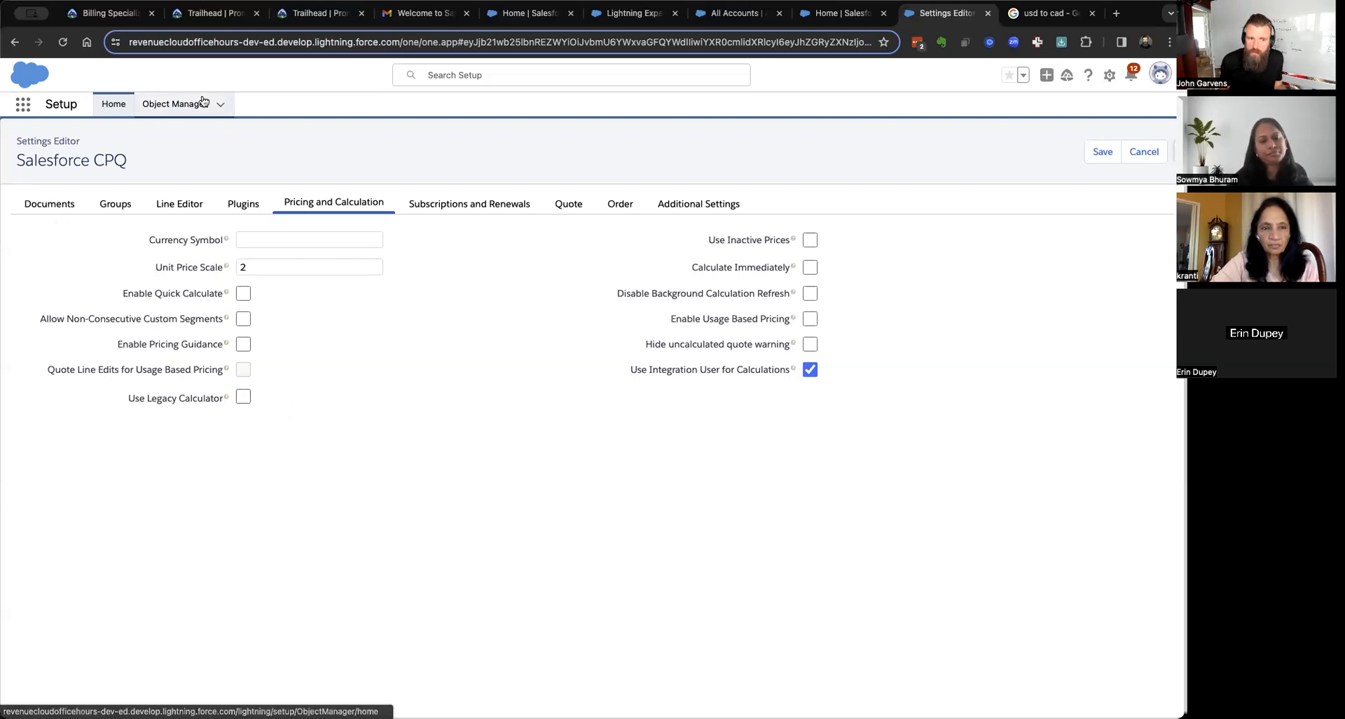
# Toggle the Enable Quick Calculate checkbox in the CPQ Pricing and Calculation settings.
pyautogui.click(240, 295)
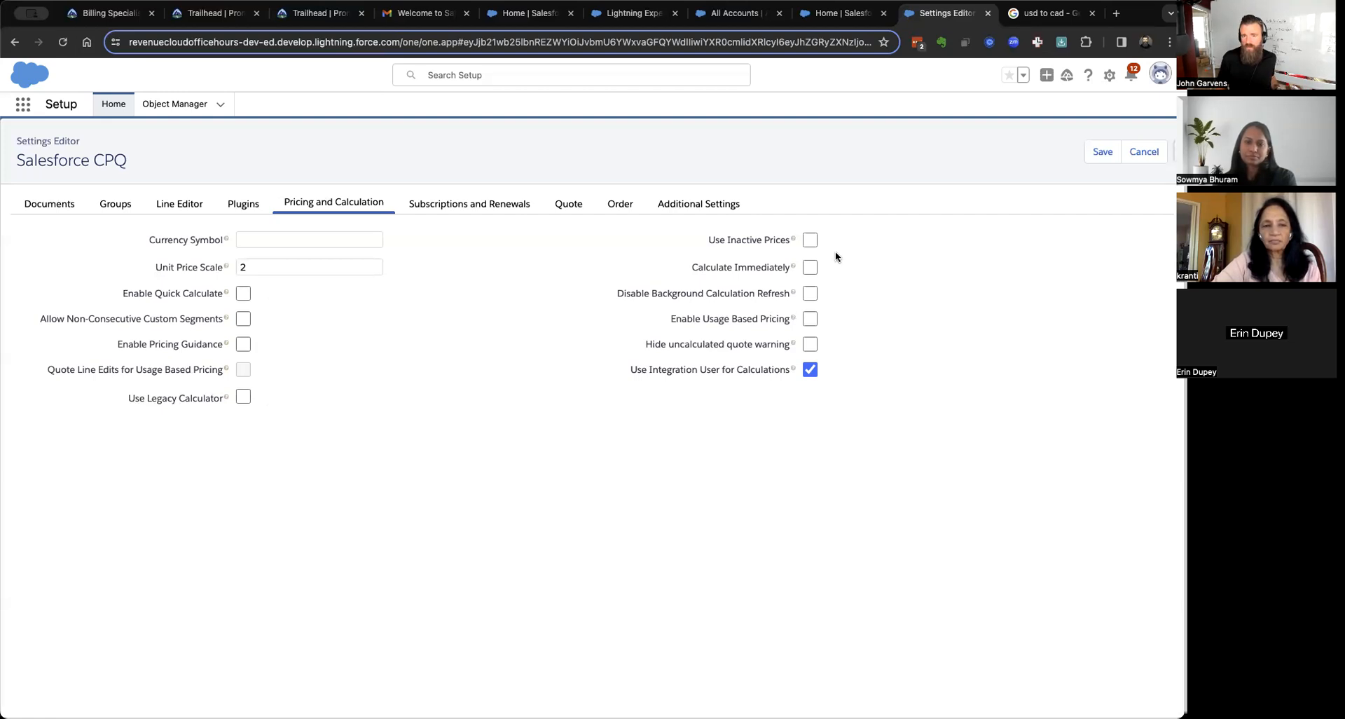
pyautogui.moveTo(792, 238)
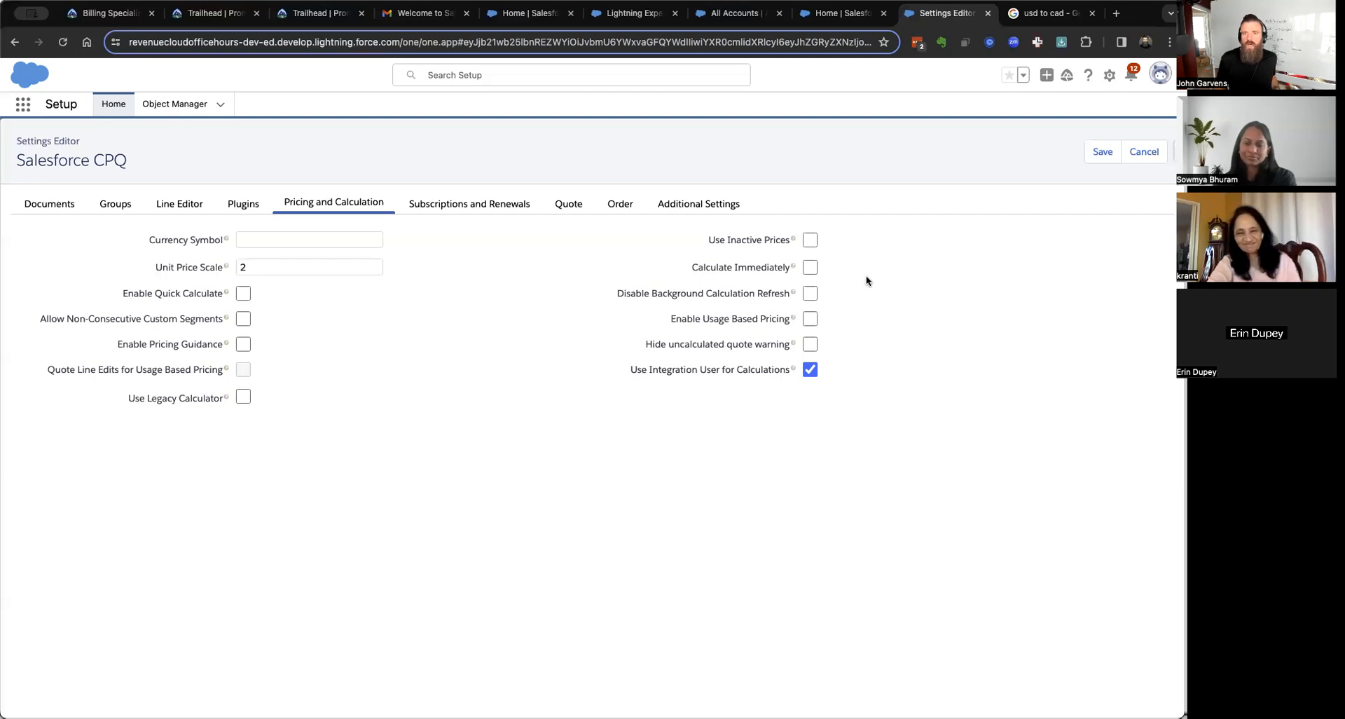
pyautogui.moveTo(794, 268)
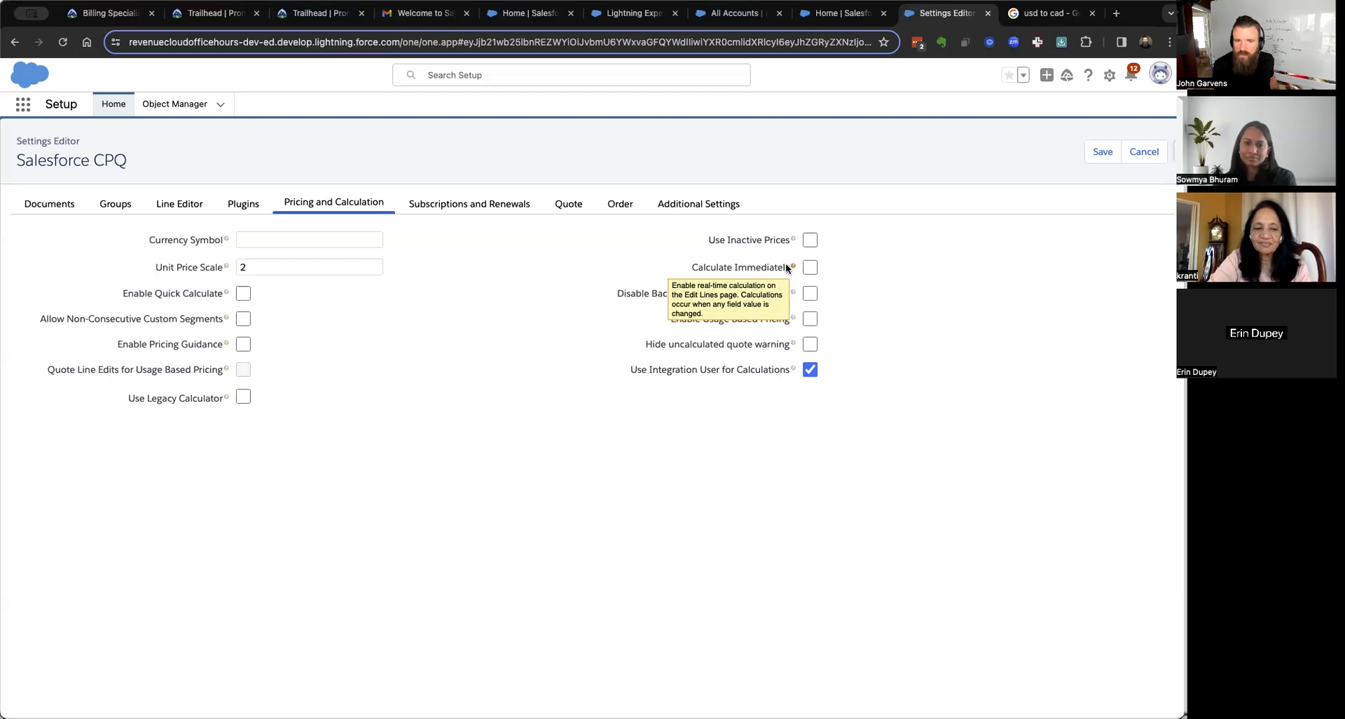
pyautogui.moveTo(226, 294)
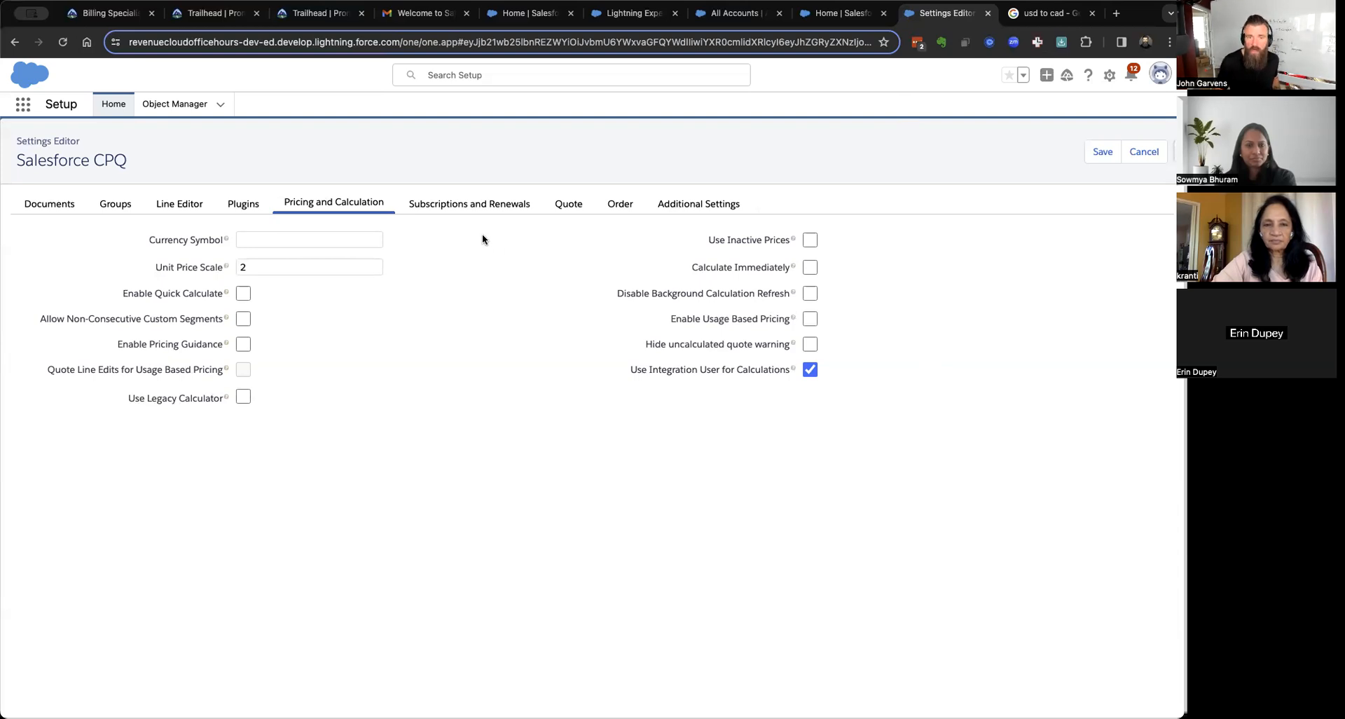
# View the Subscriptions and Renewals tab (Contract Based renewals), then the Documents tab.
pyautogui.click(475, 204)
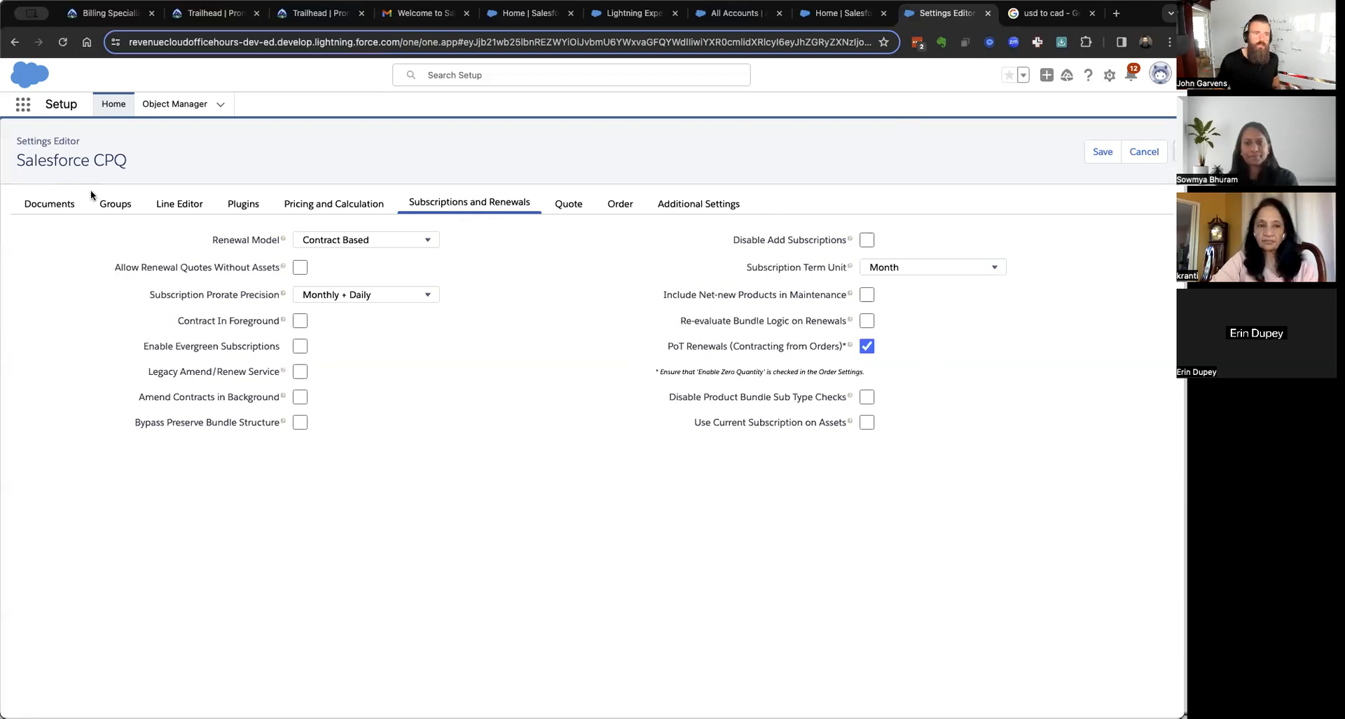
pyautogui.click(50, 206)
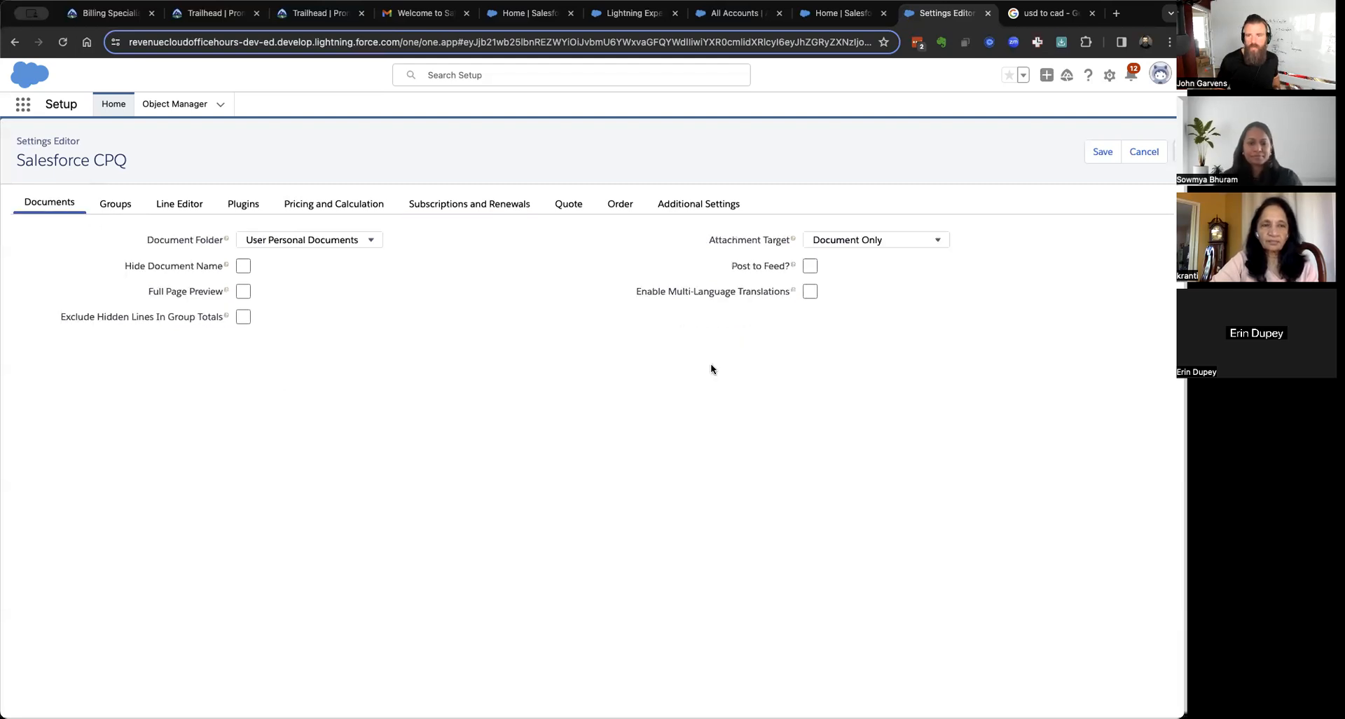